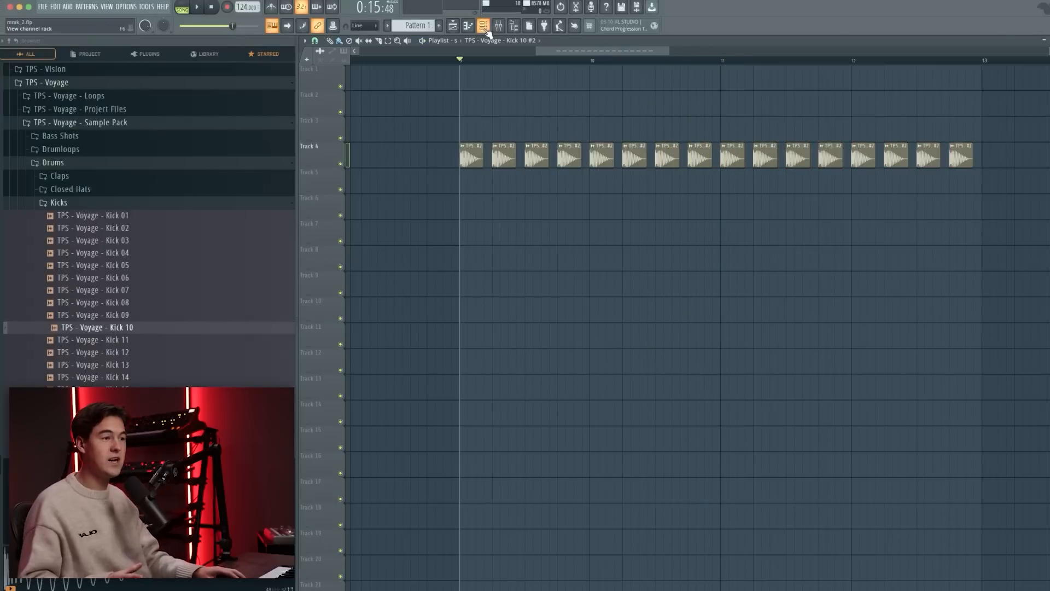
Open Serum #3 from the channel rack and audition its BS - Arch bass preset, closing the plugin when done
{"action": "left_click", "coordinate": [484, 26]}
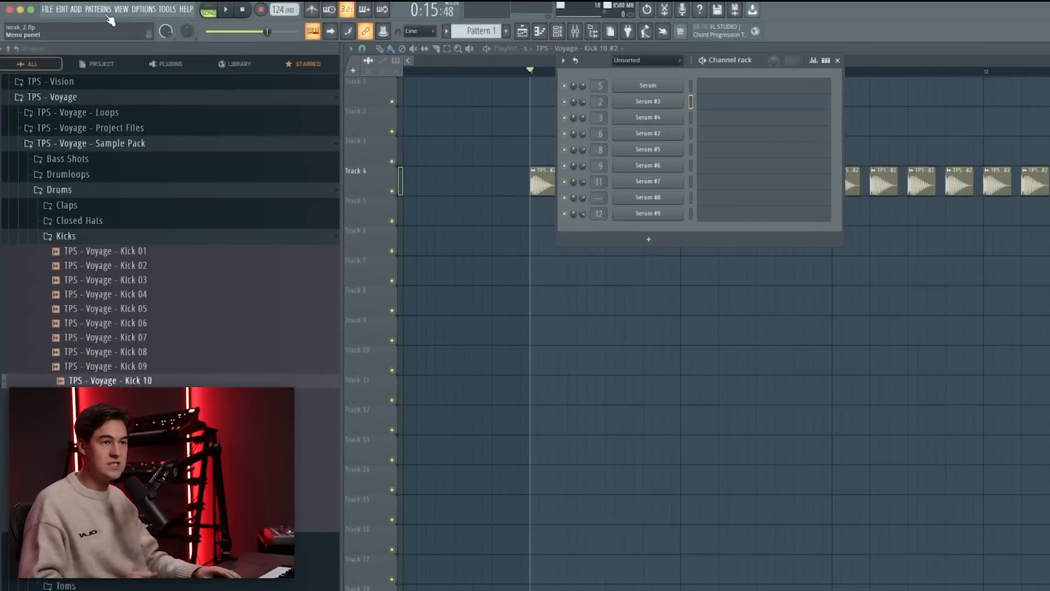
{"action": "left_click", "coordinate": [86, 7]}
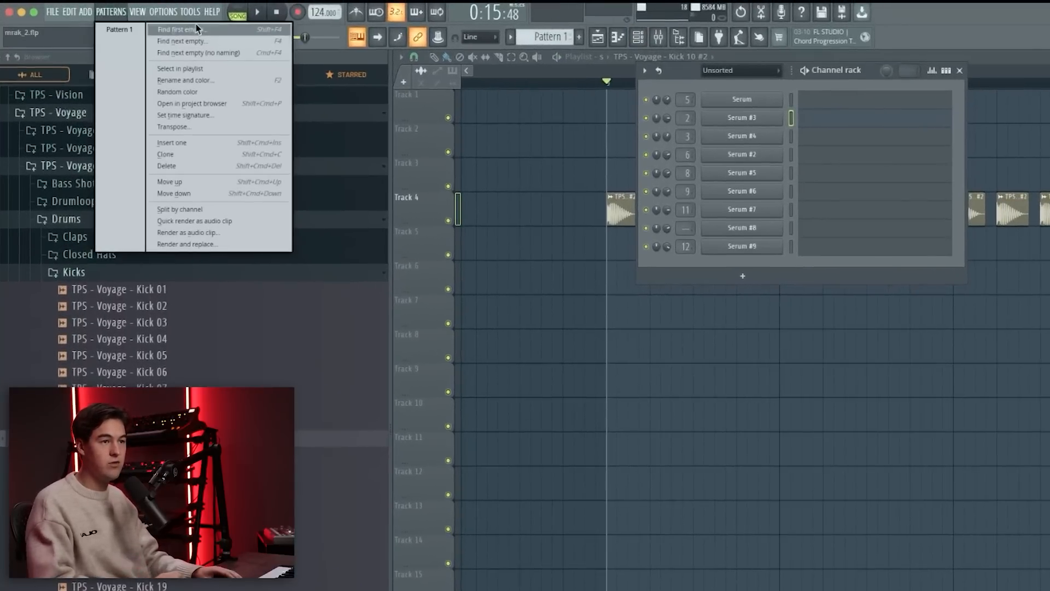
{"action": "left_click", "coordinate": [106, 7]}
{"action": "left_click", "coordinate": [742, 119]}
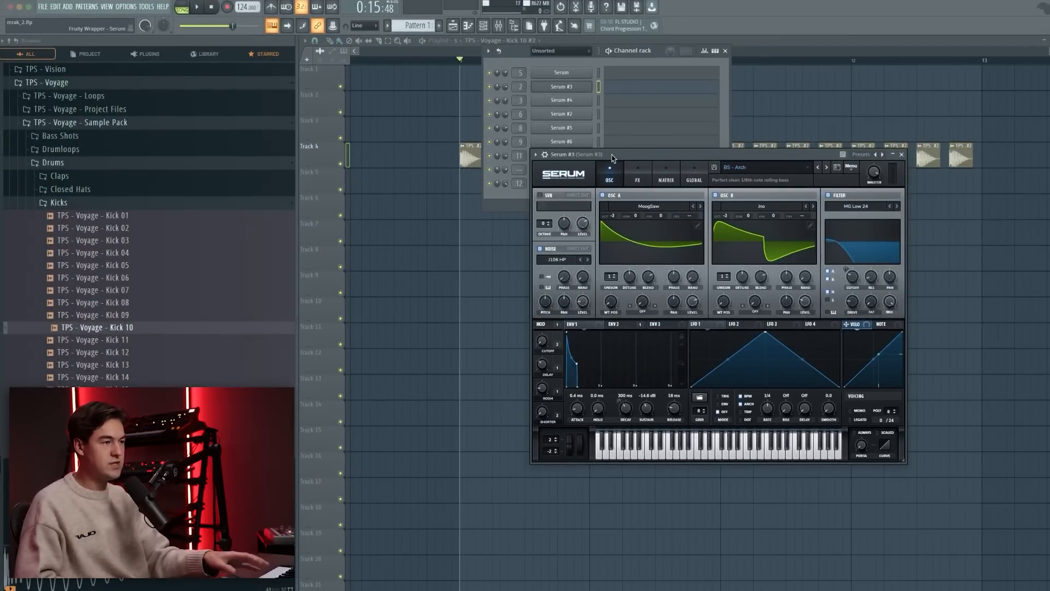
{"action": "left_click_drag", "start_coordinate": [655, 156], "coordinate": [608, 164]}
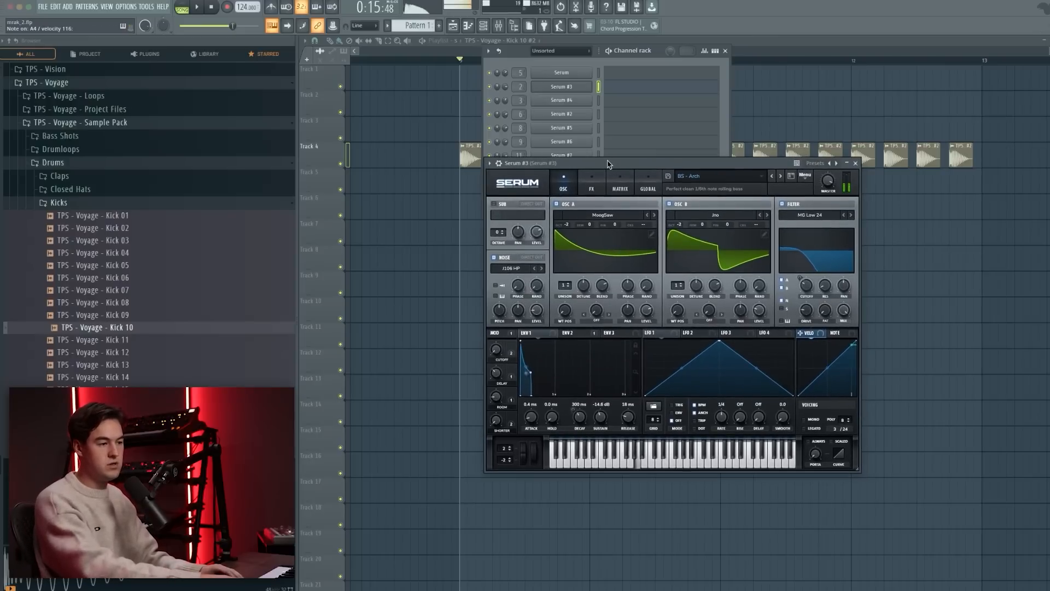
{"action": "left_click", "coordinate": [856, 164]}
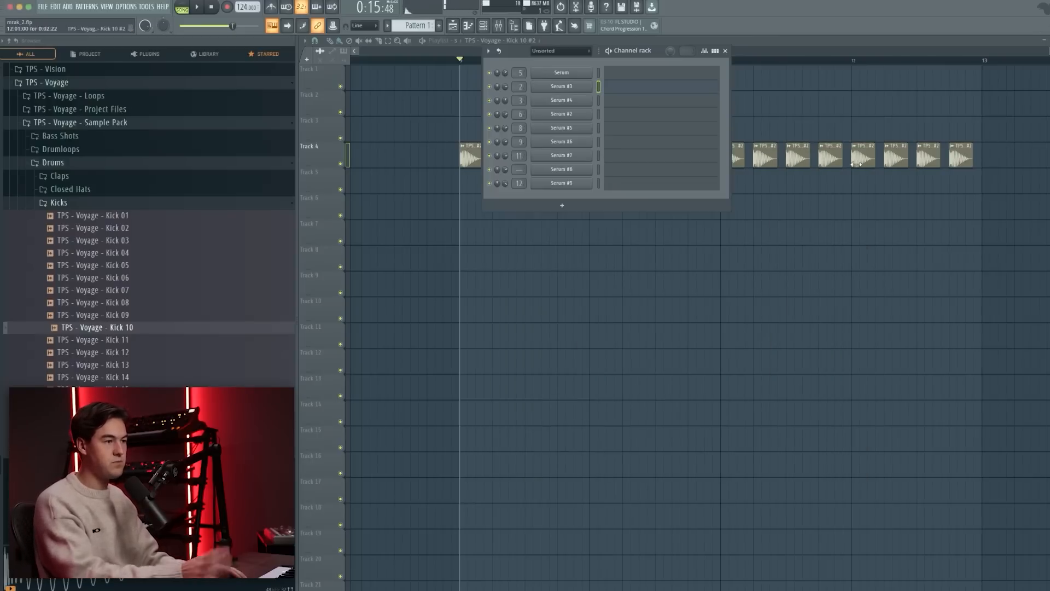
Open Serum #3's piano roll and place consecutive one-step A4 notes from the start of bar 1
{"action": "left_click", "coordinate": [611, 90]}
{"action": "left_click_drag", "start_coordinate": [625, 148], "coordinate": [414, 179]}
{"action": "right_click", "coordinate": [464, 178]}
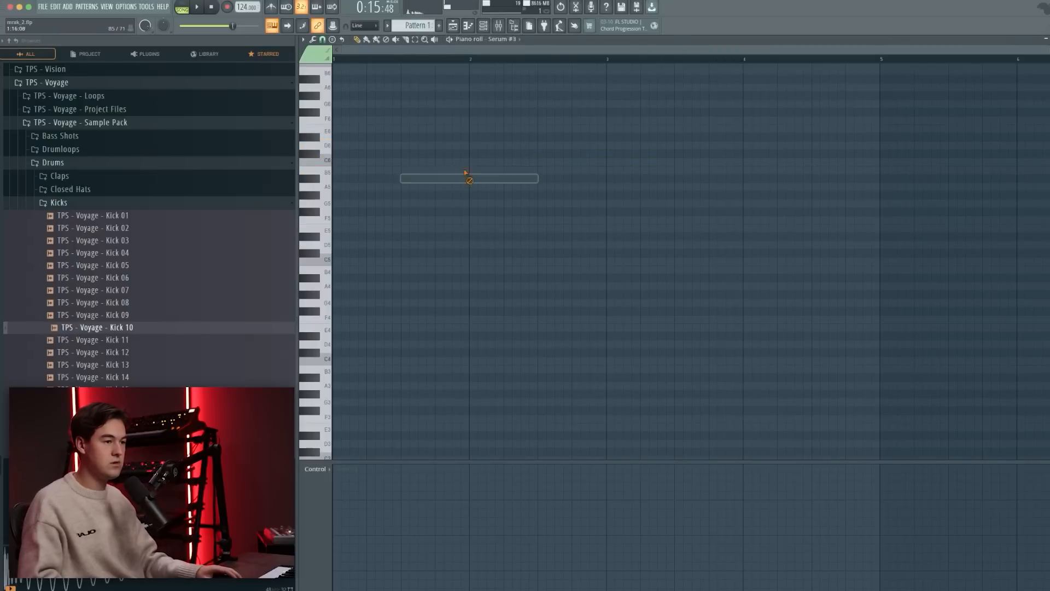
{"action": "scroll", "coordinate": [457, 175], "scroll_direction": "down", "scroll_amount": 5}
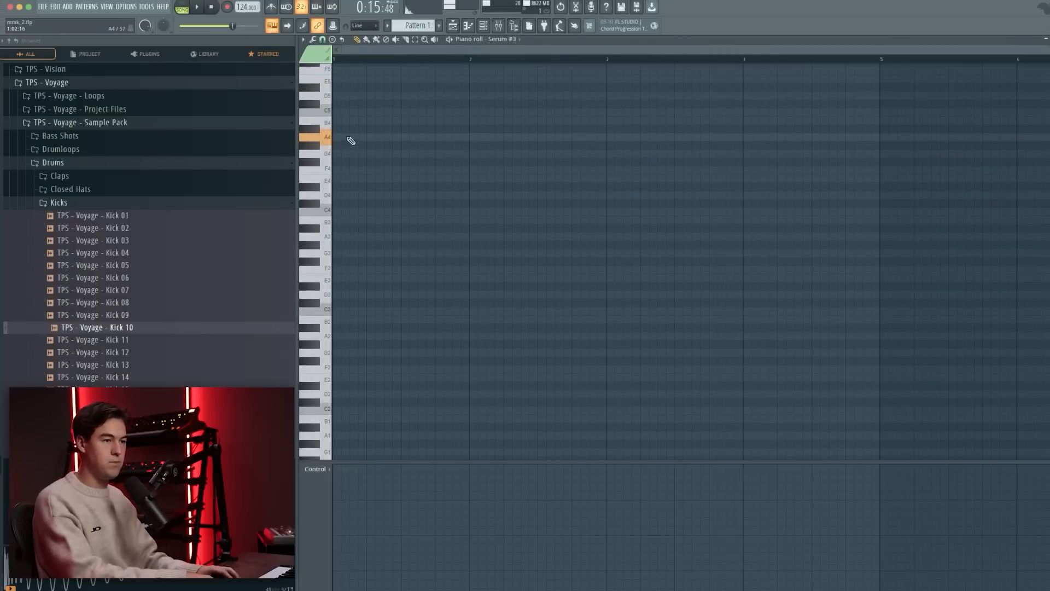
{"action": "left_click", "coordinate": [350, 141]}
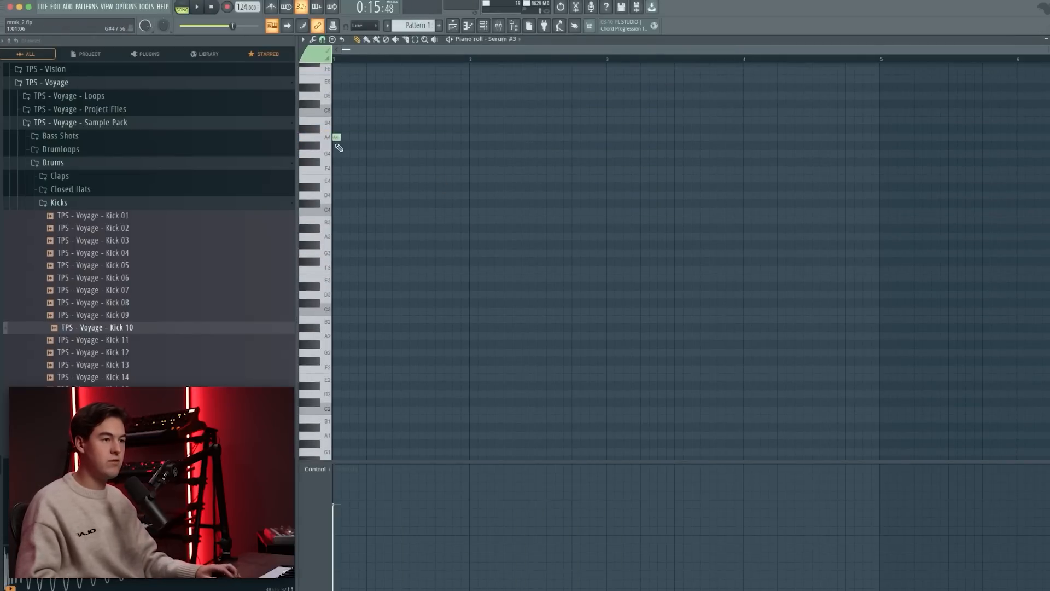
{"action": "scroll", "coordinate": [350, 142], "scroll_direction": "up", "scroll_amount": 2}
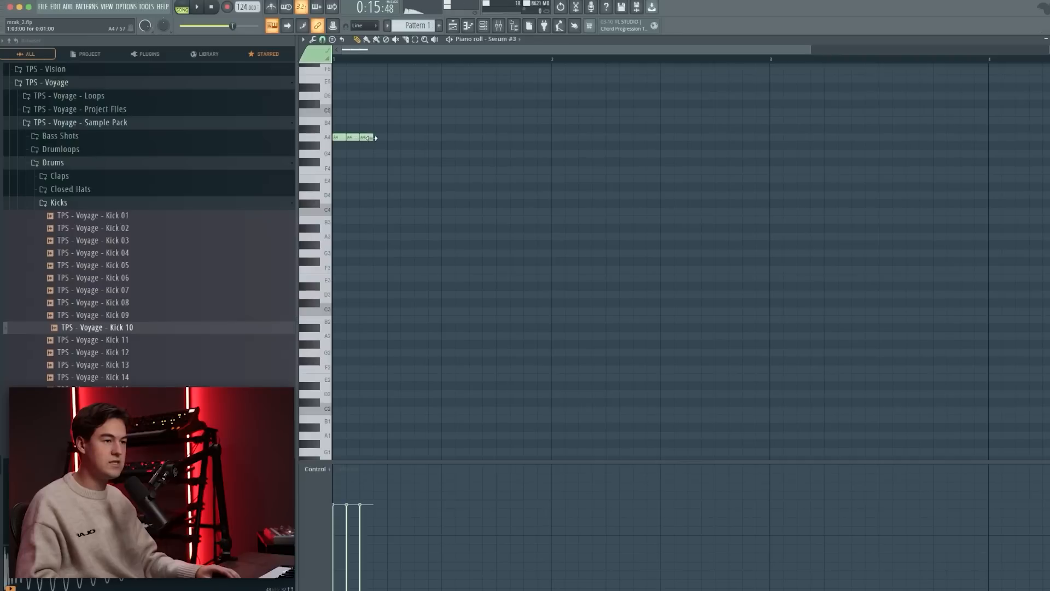
Repeat the one-step A4 notes to the end of bar 1 and play the pattern back
{"action": "left_click", "coordinate": [185, 7]}
{"action": "key", "text": "super+a"}
{"action": "key", "text": "space"}
{"action": "left_click_drag", "start_coordinate": [340, 138], "coordinate": [502, 140]}
{"action": "left_click", "coordinate": [504, 148], "text": "super"}
{"action": "key", "text": "space"}
Place Pattern 1 on playlist Track 3 at bar 9 and start song playback from there
{"action": "left_click", "coordinate": [455, 25]}
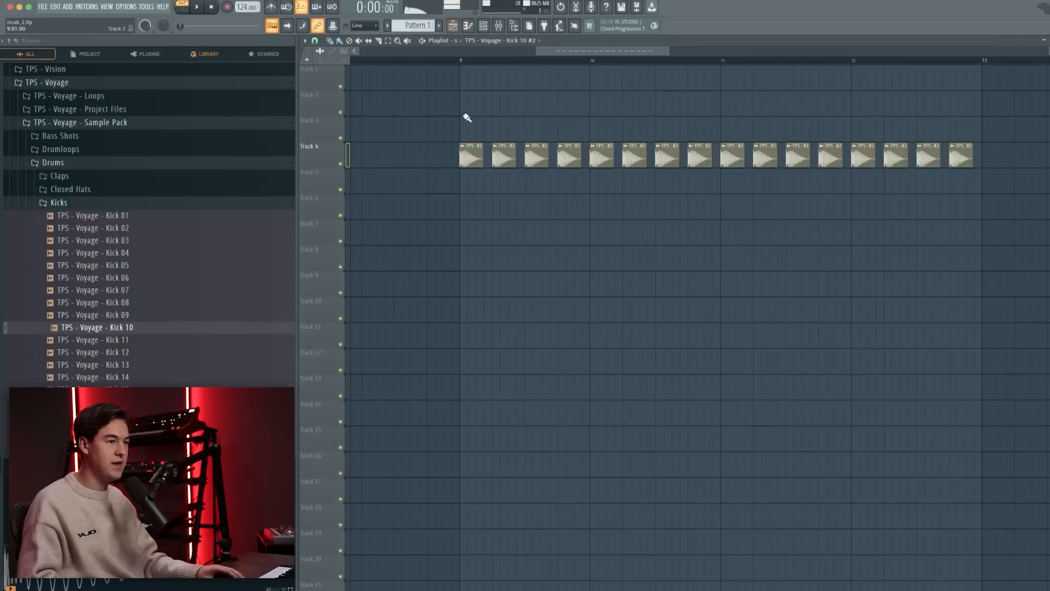
{"action": "left_click", "coordinate": [528, 41]}
{"action": "left_click", "coordinate": [506, 112]}
{"action": "left_click", "coordinate": [478, 128]}
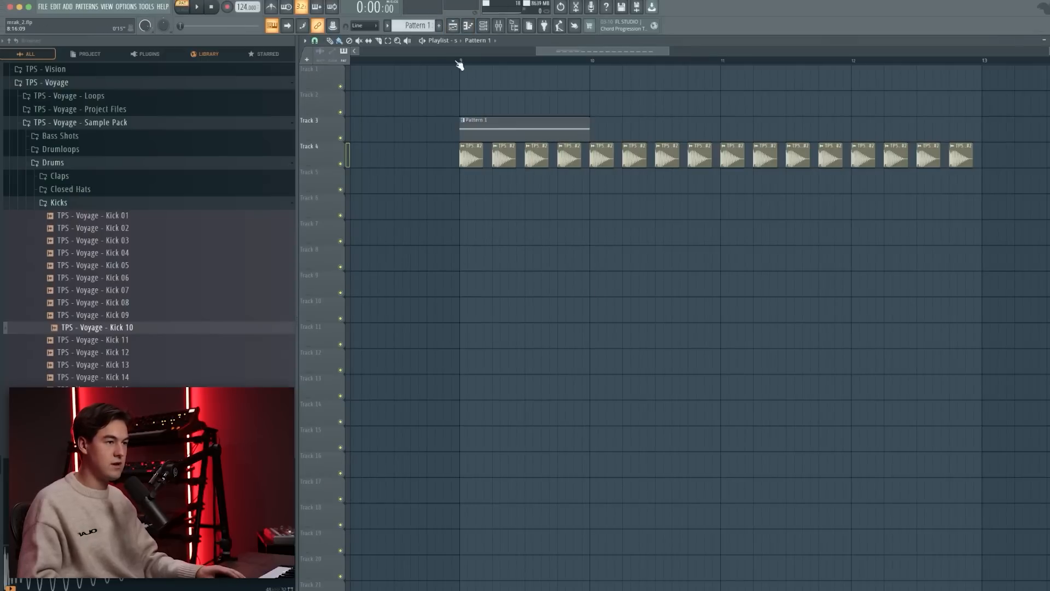
{"action": "left_click", "coordinate": [453, 60]}
{"action": "key", "text": "space"}
Duplicate the Pattern 1 clip three times through bar 12 and set a loop selection over bars 9 to 12
{"action": "left_click", "coordinate": [520, 132], "text": "super"}
{"action": "key", "text": "super+b"}
{"action": "key", "text": "super+b"}
{"action": "key", "text": "super+b"}
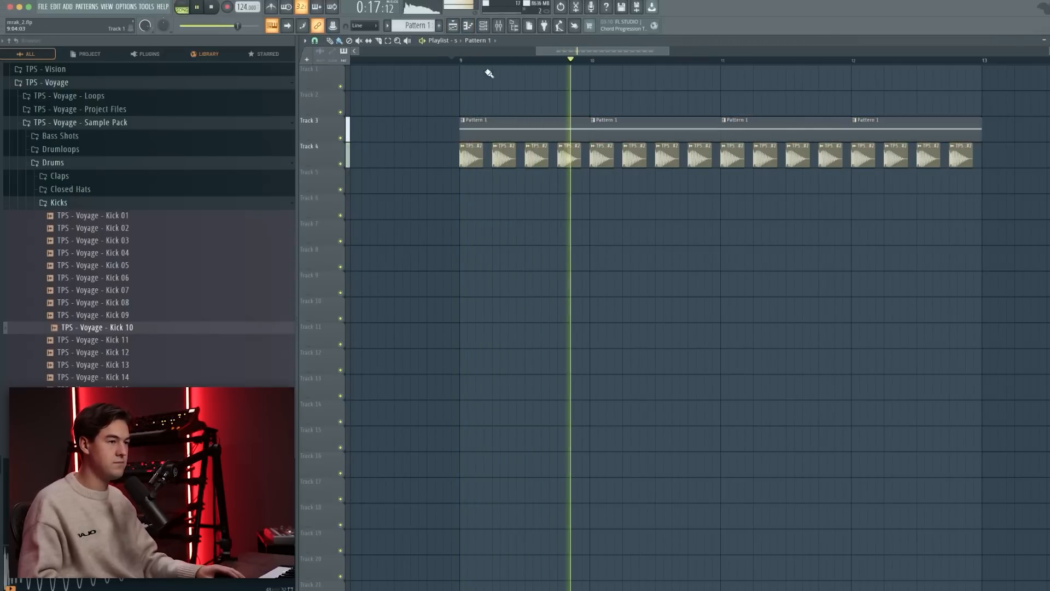
{"action": "left_click_drag", "start_coordinate": [461, 61], "coordinate": [980, 92]}
{"action": "left_click", "coordinate": [805, 103], "text": "super"}
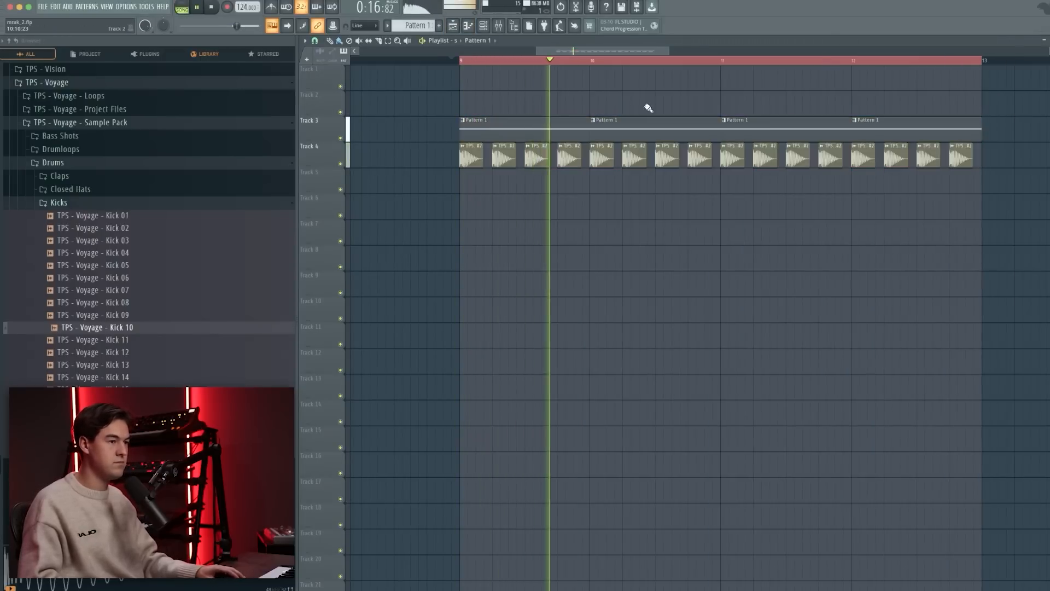
Show Serum #3's mixer track, solo playlist Track 3 and play the bass on its own
{"action": "left_click", "coordinate": [484, 26]}
{"action": "key", "text": "space"}
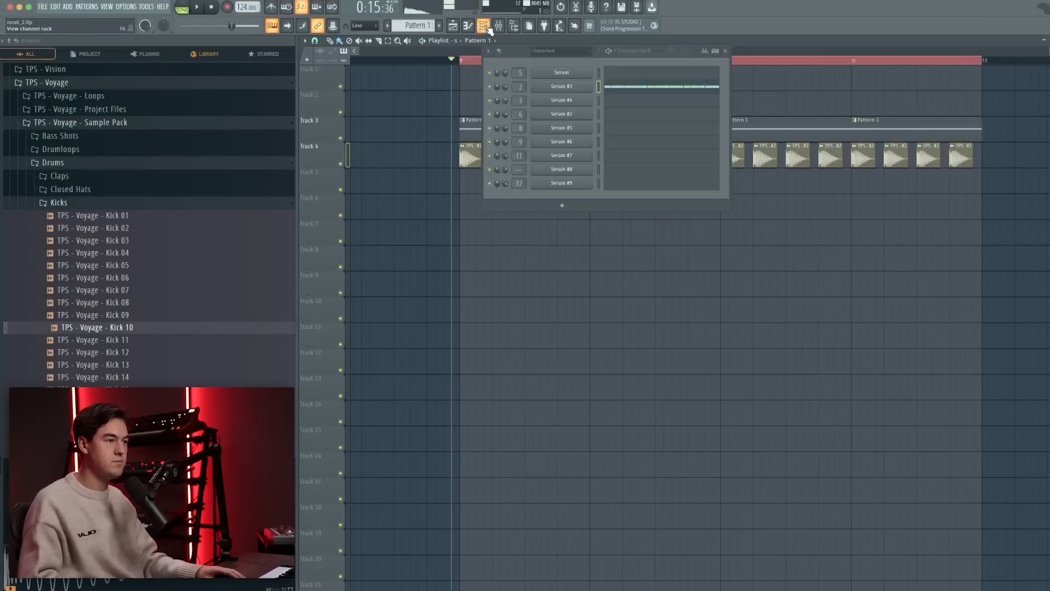
{"action": "left_click", "coordinate": [500, 27]}
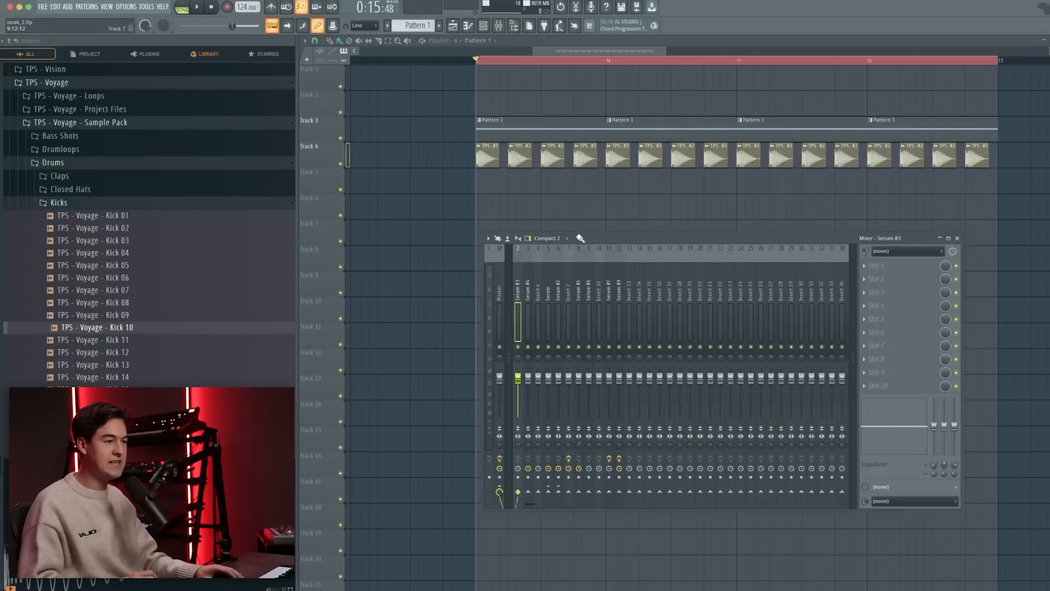
{"action": "right_click", "coordinate": [340, 138]}
{"action": "key", "text": "space"}
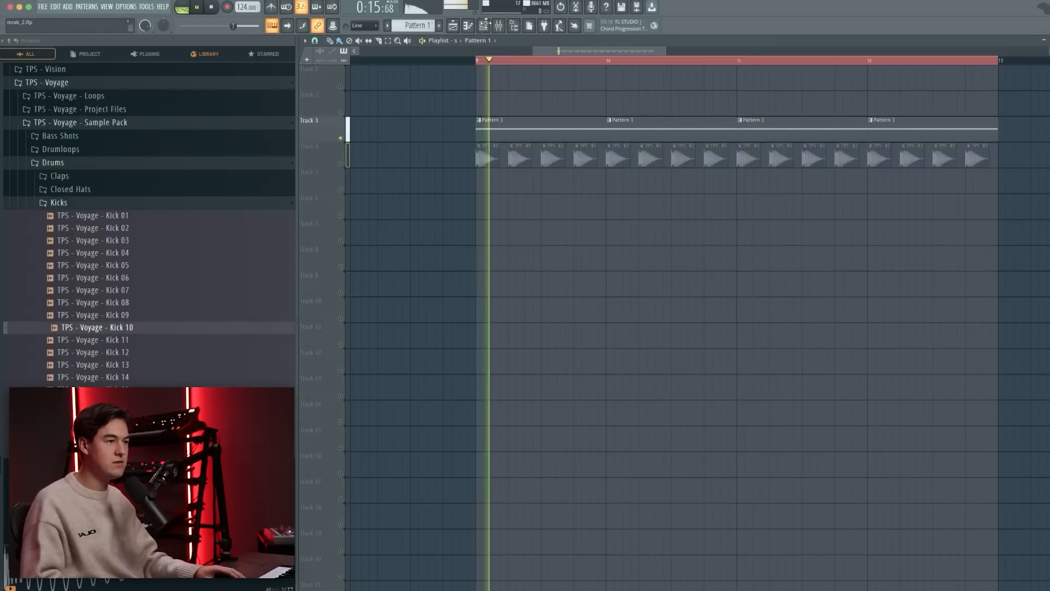
Stop playback and load OTT into slot 2 of Serum #3's mixer track
{"action": "left_click", "coordinate": [499, 26]}
{"action": "key", "text": "space"}
{"action": "left_click", "coordinate": [901, 278]}
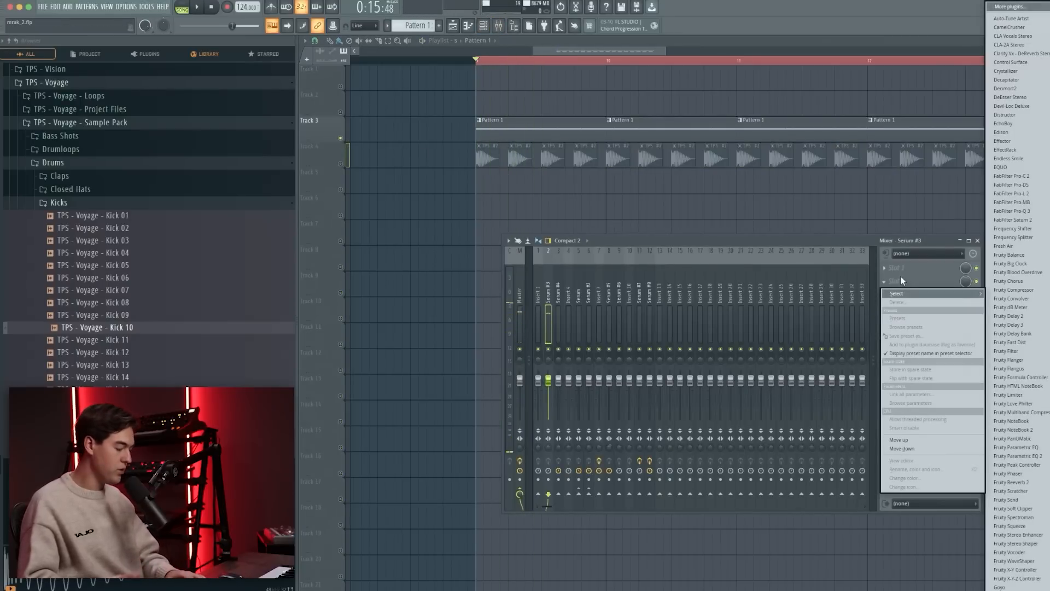
{"action": "key", "text": "Return"}
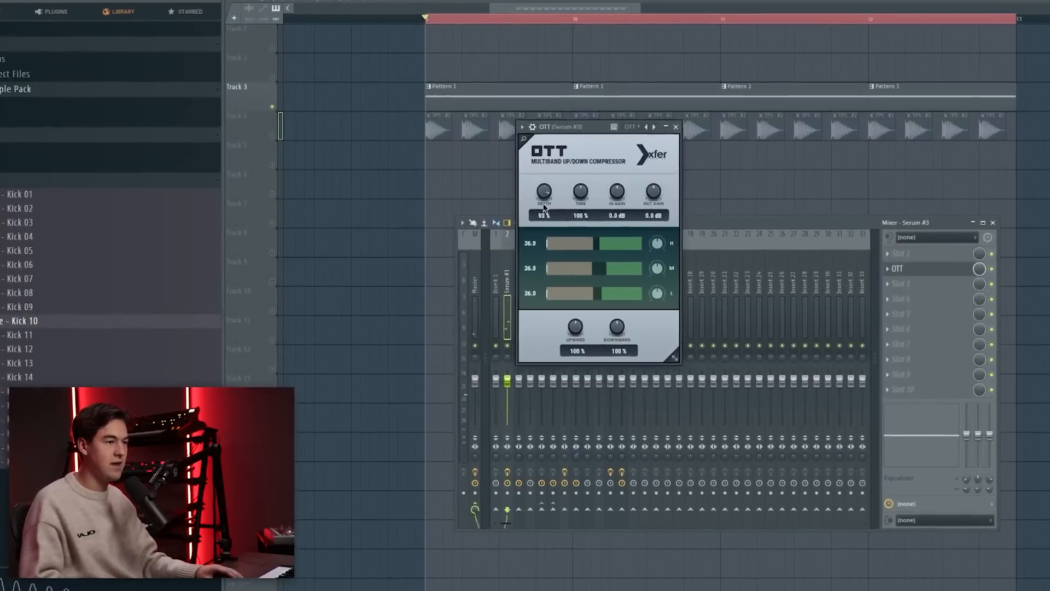
Set OTT's depth to 21% while listening to the bass and close the plugin
{"action": "left_click_drag", "start_coordinate": [582, 213], "coordinate": [581, 297]}
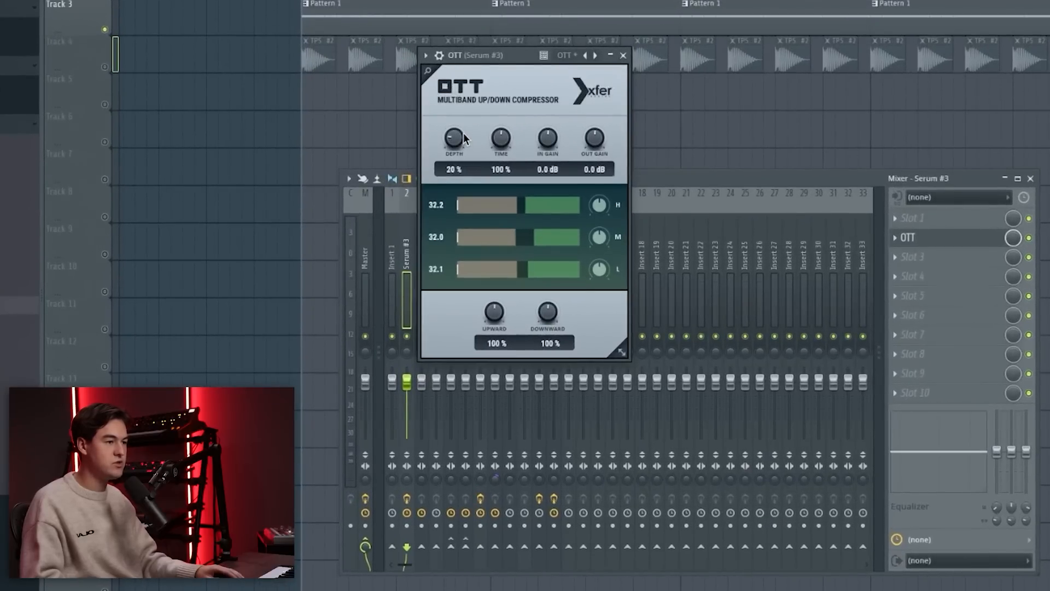
{"action": "key", "text": "space"}
{"action": "left_click_drag", "start_coordinate": [464, 139], "coordinate": [462, 138]}
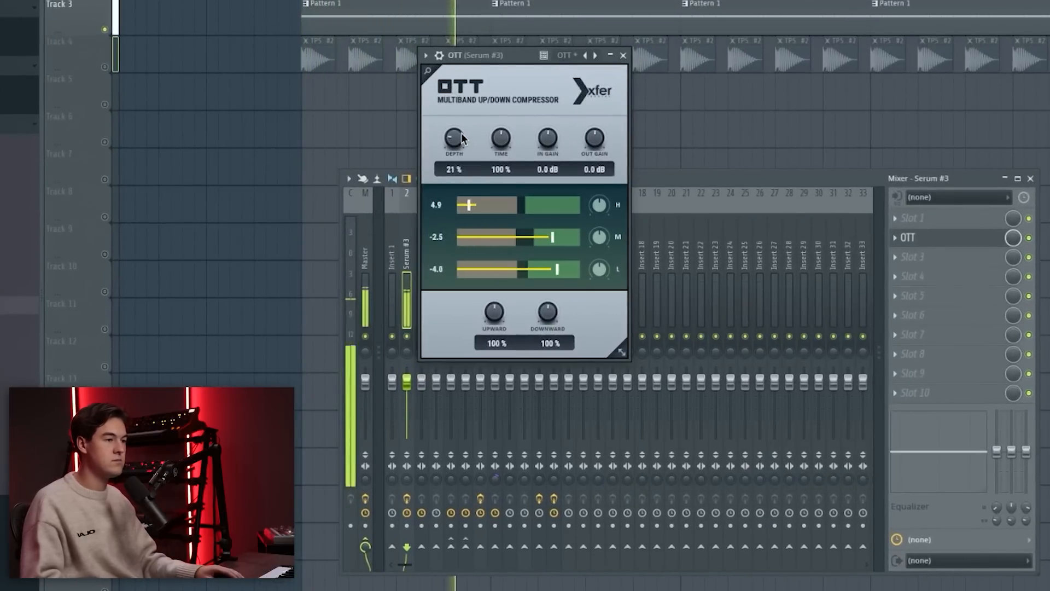
{"action": "mouse_move", "coordinate": [461, 134]}
{"action": "left_mouse_down"}
{"action": "mouse_move", "coordinate": [459, 150]}
{"action": "mouse_move", "coordinate": [458, 136]}
{"action": "left_mouse_up"}
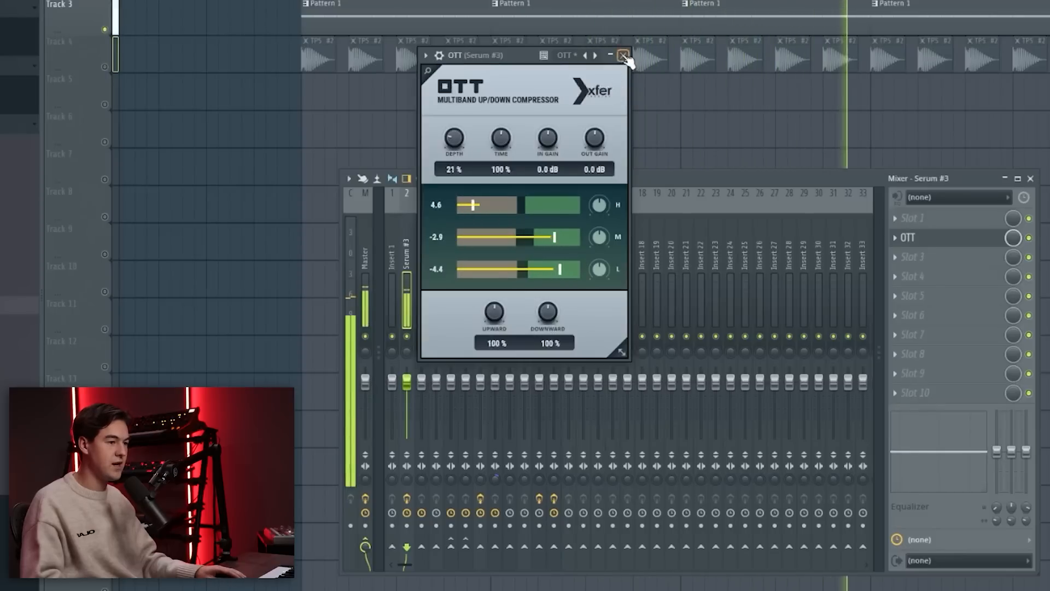
{"action": "left_click", "coordinate": [623, 55]}
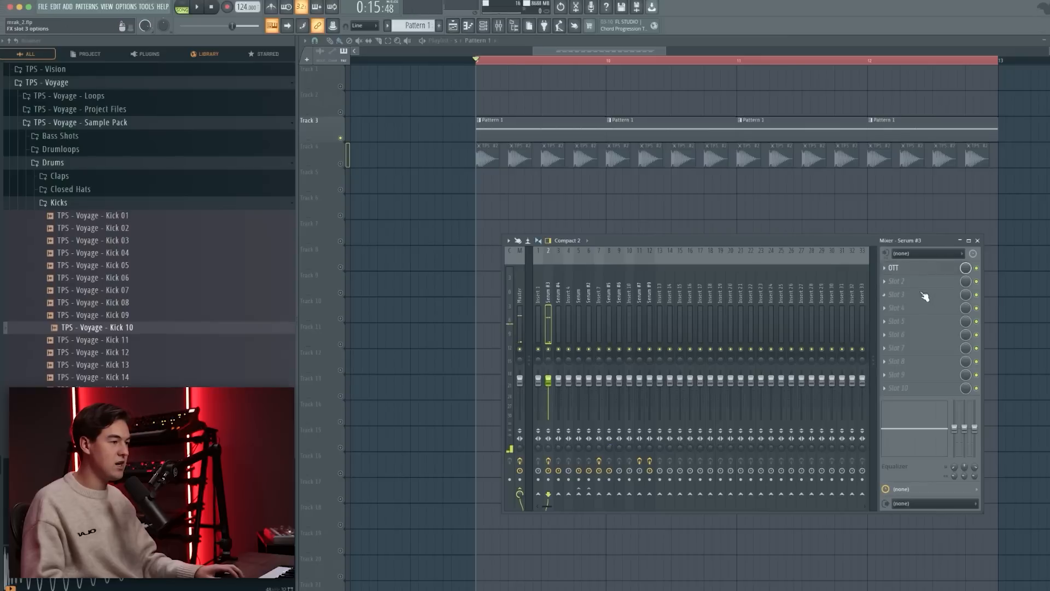
Load Kickstart 2 on Serum #3's mixer track and move it to slot 5
{"action": "left_click", "coordinate": [918, 360]}
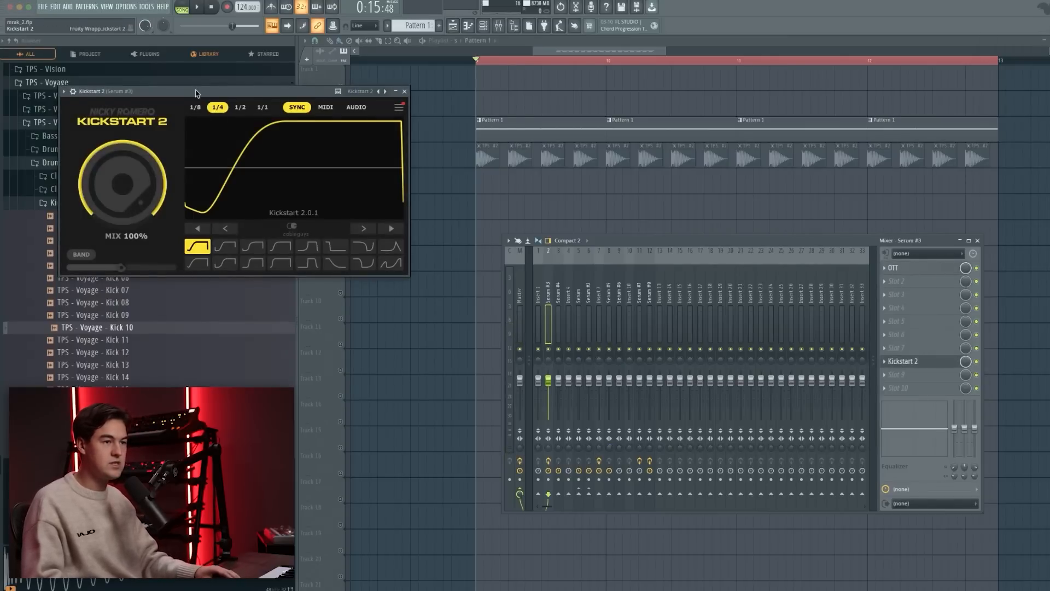
{"action": "left_click_drag", "start_coordinate": [195, 93], "coordinate": [489, 198]}
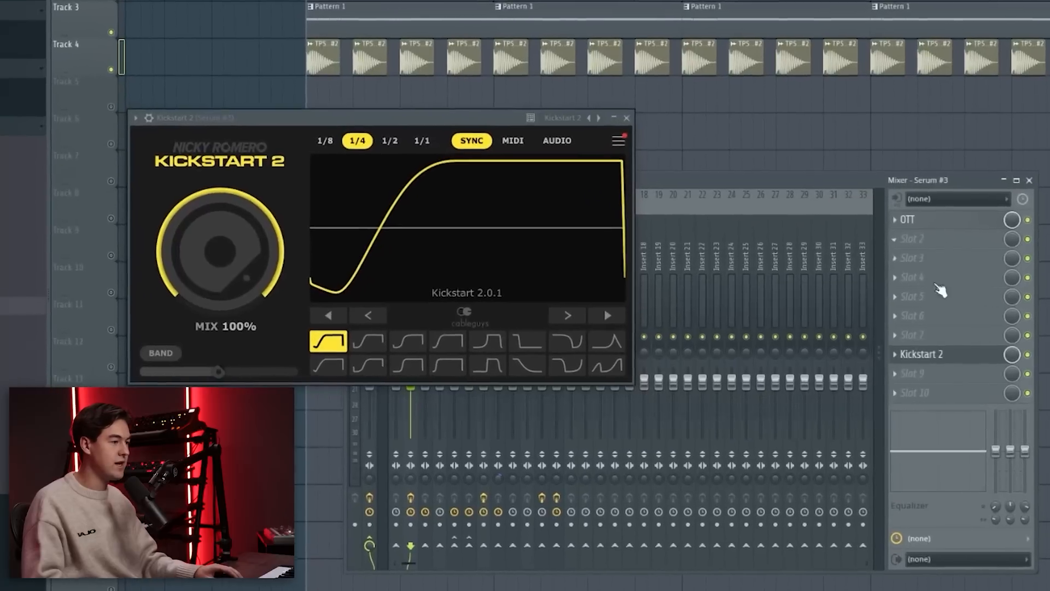
{"action": "left_click", "coordinate": [1027, 355]}
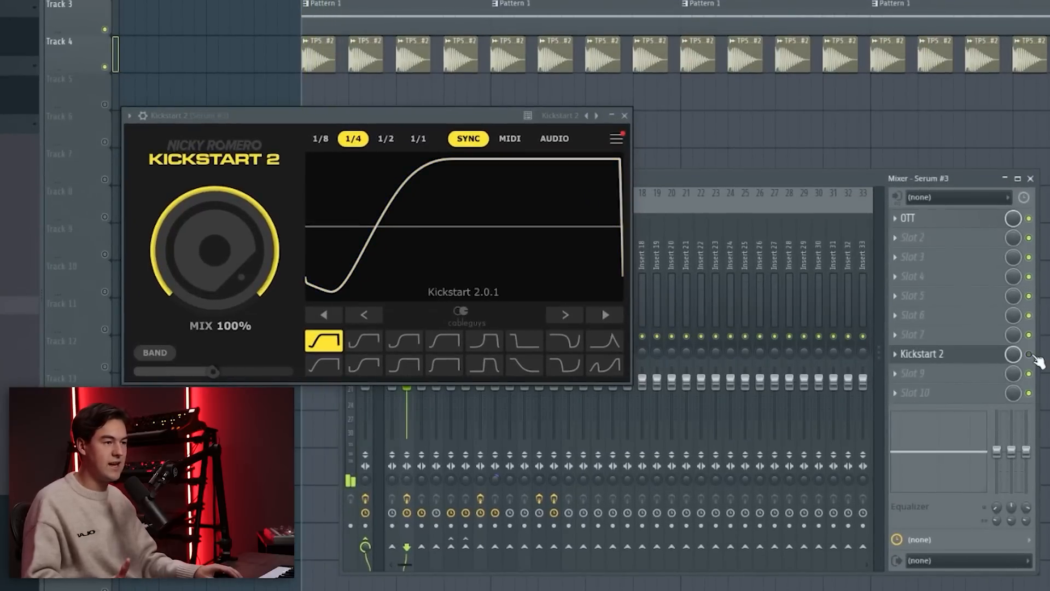
{"action": "left_click_drag", "start_coordinate": [965, 335], "coordinate": [954, 295]}
Choose Kickstart 2's second curve preset and shift the curve to a slightly longer duck during playback
{"action": "left_click", "coordinate": [374, 346]}
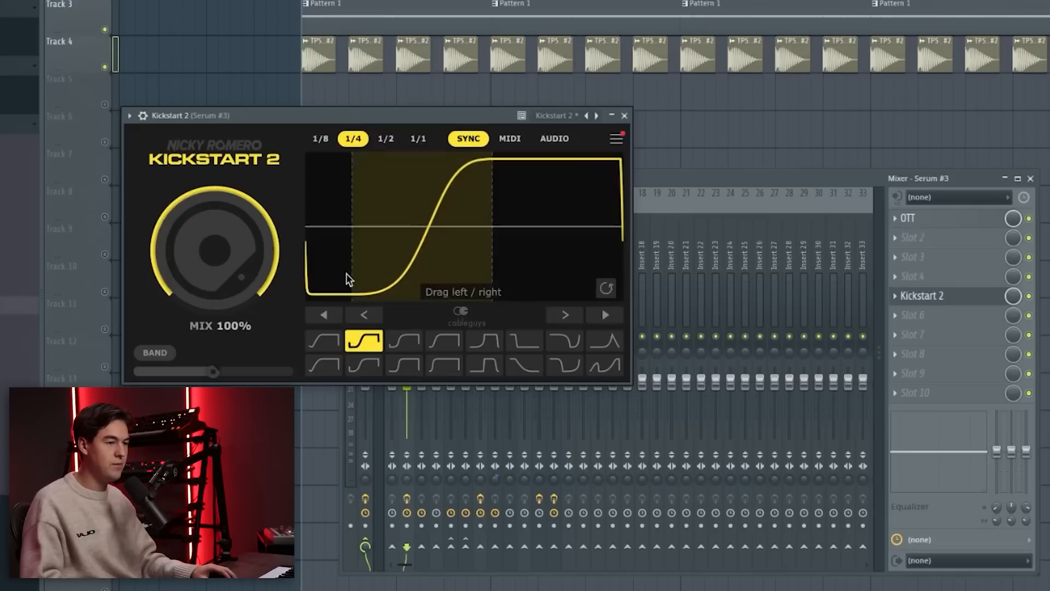
{"action": "key", "text": "space"}
{"action": "left_click_drag", "start_coordinate": [377, 278], "coordinate": [393, 278]}
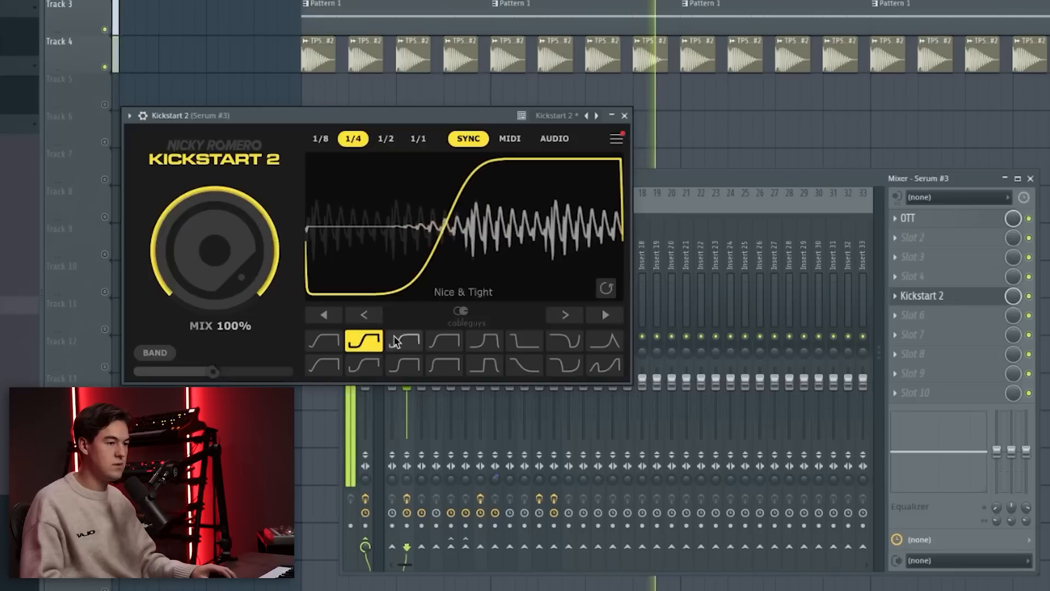
{"action": "left_click", "coordinate": [369, 311]}
{"action": "left_click_drag", "start_coordinate": [390, 244], "coordinate": [394, 244]}
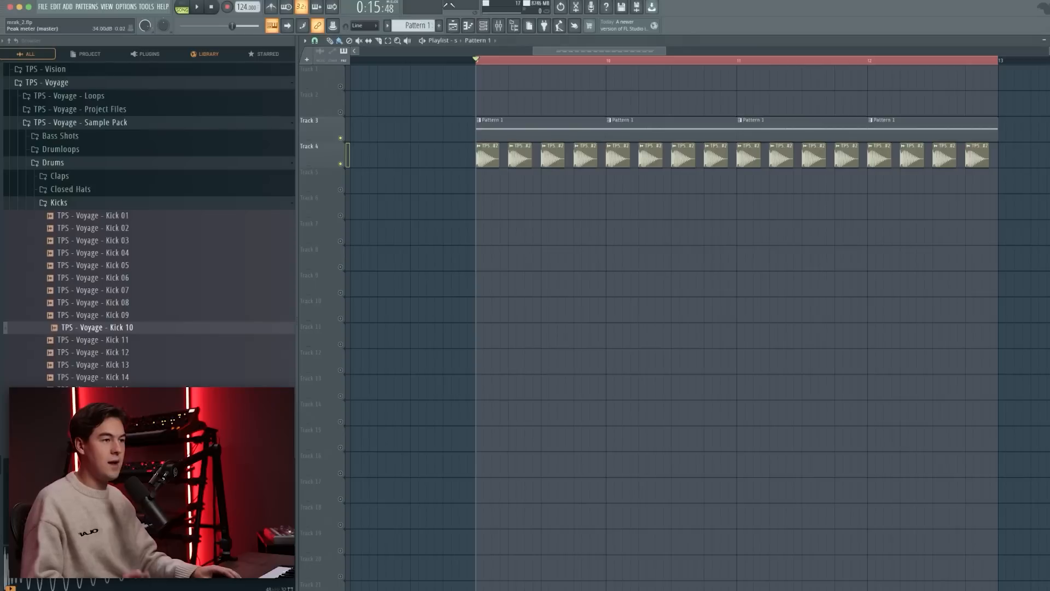
Open Serum #4 from the channel rack, check its wide top bass preset and close the plugin
{"action": "left_click", "coordinate": [484, 28]}
{"action": "left_click", "coordinate": [598, 102]}
{"action": "left_click", "coordinate": [582, 101]}
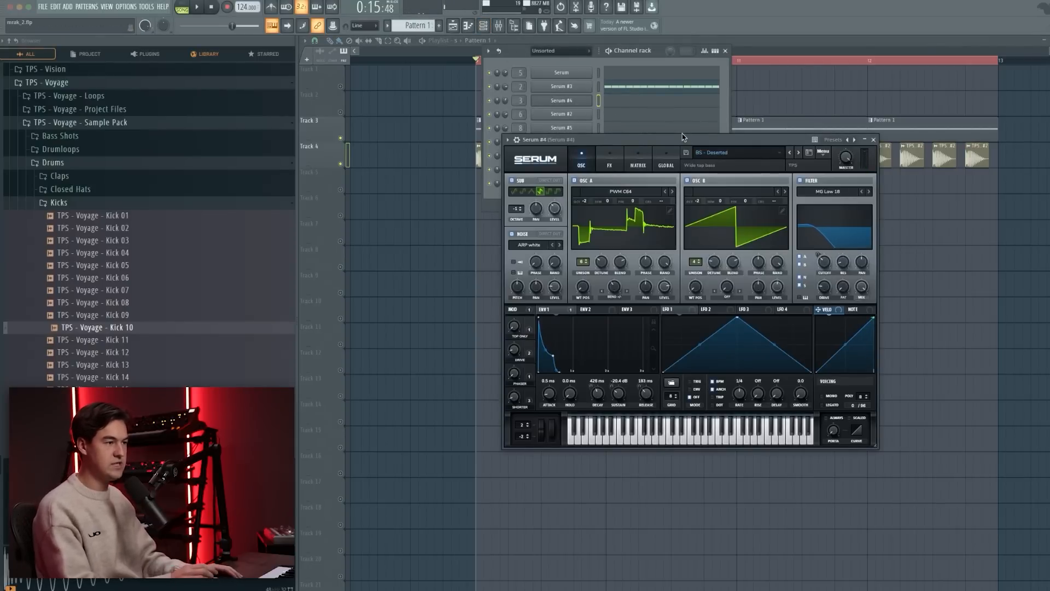
{"action": "left_click_drag", "start_coordinate": [682, 145], "coordinate": [642, 136]}
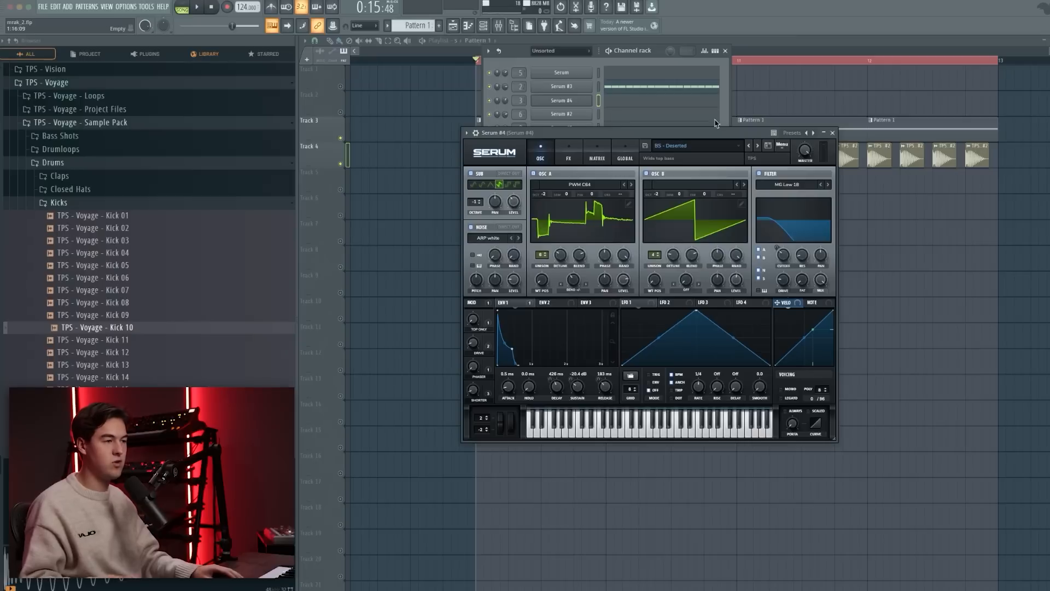
{"action": "left_click", "coordinate": [835, 132]}
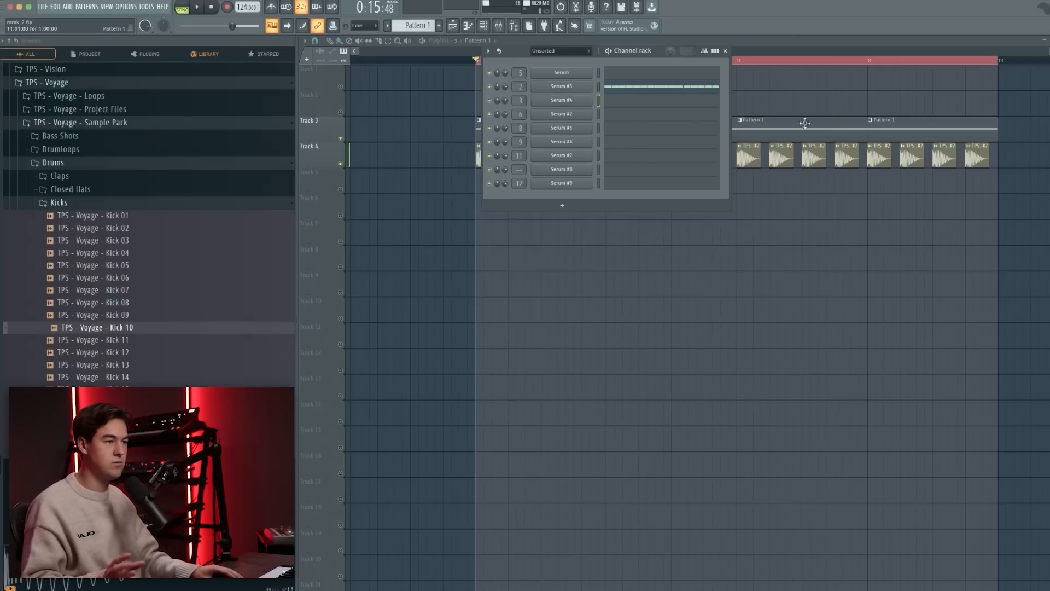
Write one-step A4 notes on steps 1, 3, 6, 8, 9, 11, 14 and 16 in Serum #4's piano roll and play them
{"action": "left_click", "coordinate": [636, 105]}
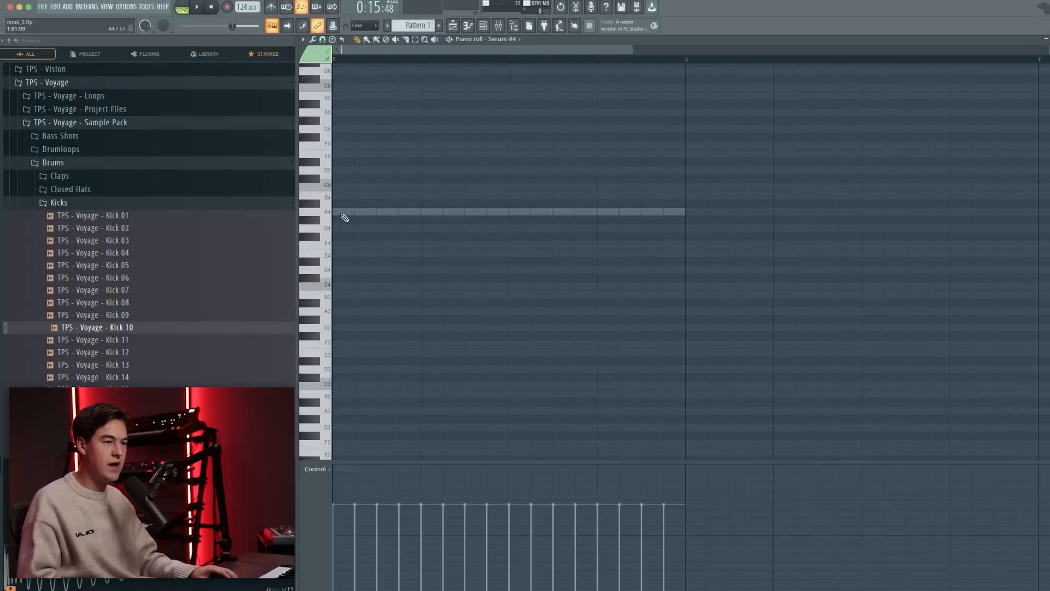
{"action": "left_click", "coordinate": [344, 211]}
{"action": "key", "text": "space"}
{"action": "left_click_drag", "start_coordinate": [409, 212], "coordinate": [390, 212]}
{"action": "left_click", "coordinate": [453, 212]}
{"action": "left_click", "coordinate": [517, 211]}
{"action": "mouse_move", "coordinate": [518, 210]}
{"action": "left_mouse_down"}
{"action": "mouse_move", "coordinate": [358, 209]}
{"action": "mouse_move", "coordinate": [518, 214]}
{"action": "left_mouse_up"}
{"action": "left_click", "coordinate": [518, 212]}
{"action": "right_click", "coordinate": [513, 212]}
{"action": "key", "text": "space"}
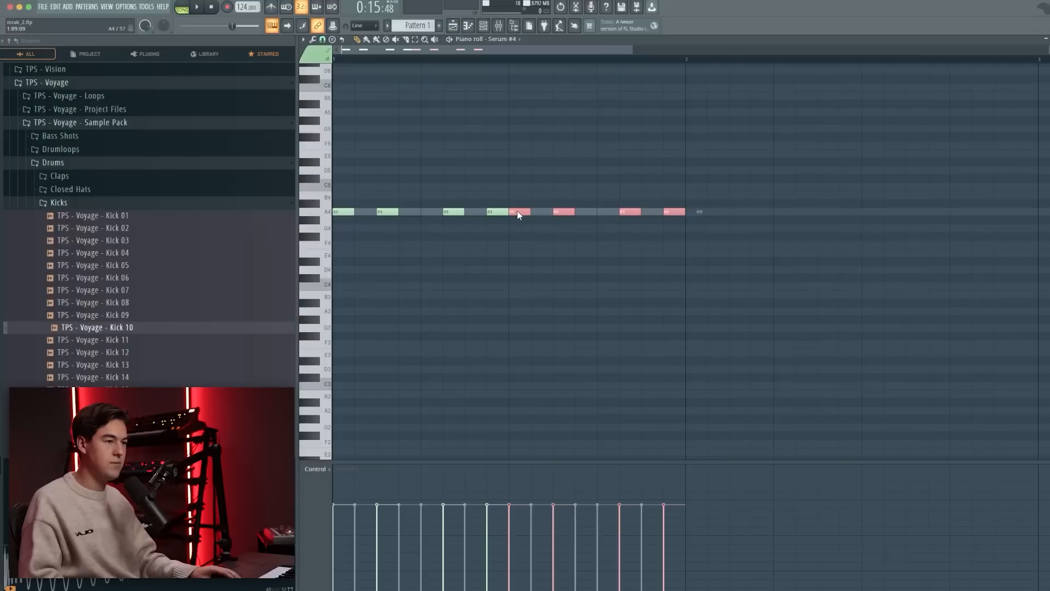
{"action": "key", "text": "space"}
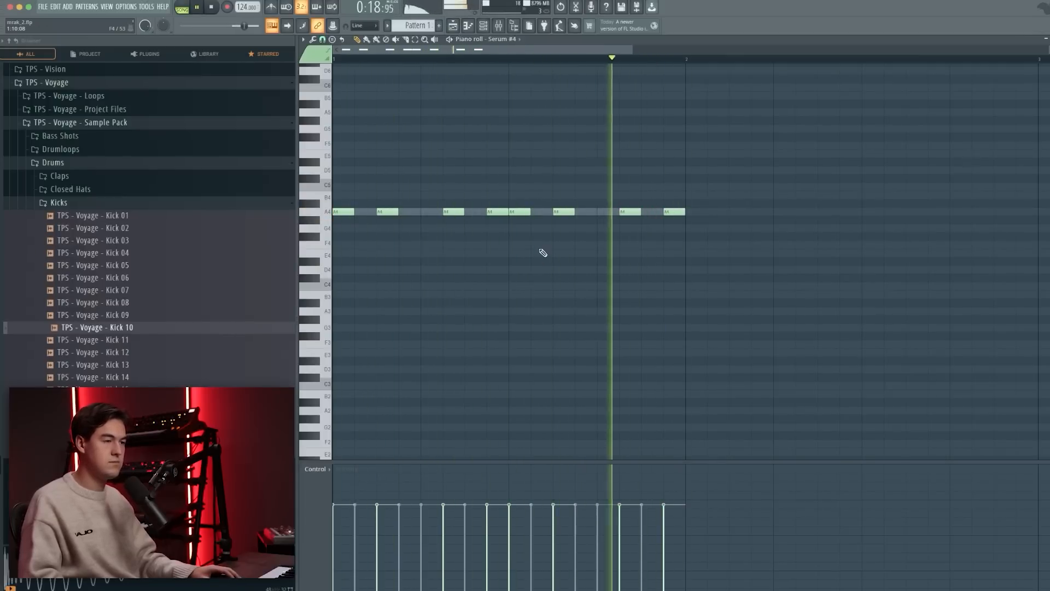
Stop playback and load Fruity Parametric EQ 2 in slot 1 of Serum #4's mixer track
{"action": "left_click", "coordinate": [498, 28]}
{"action": "key", "text": "space"}
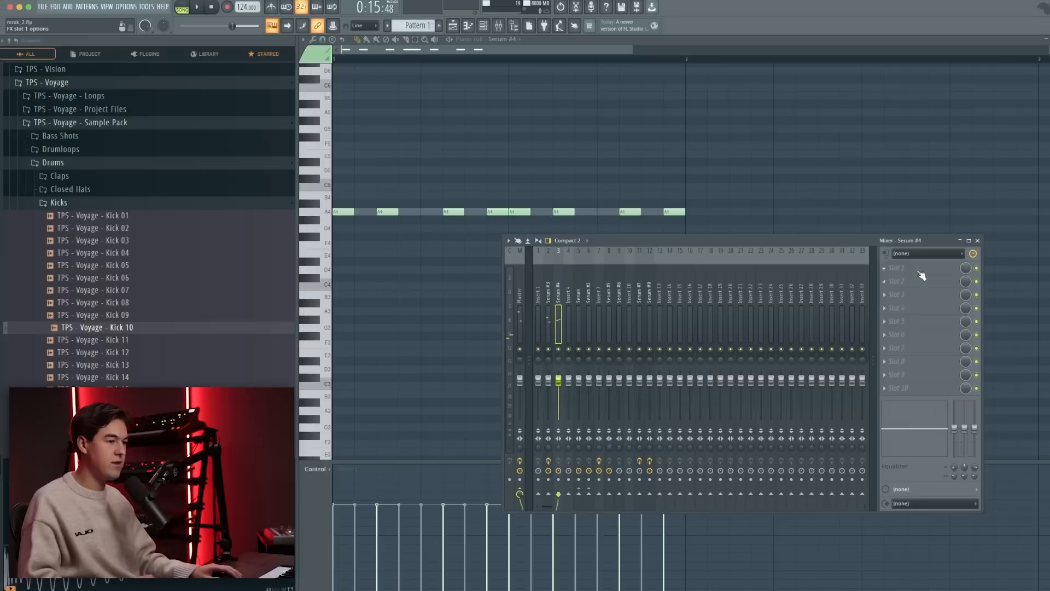
{"action": "left_click", "coordinate": [485, 26]}
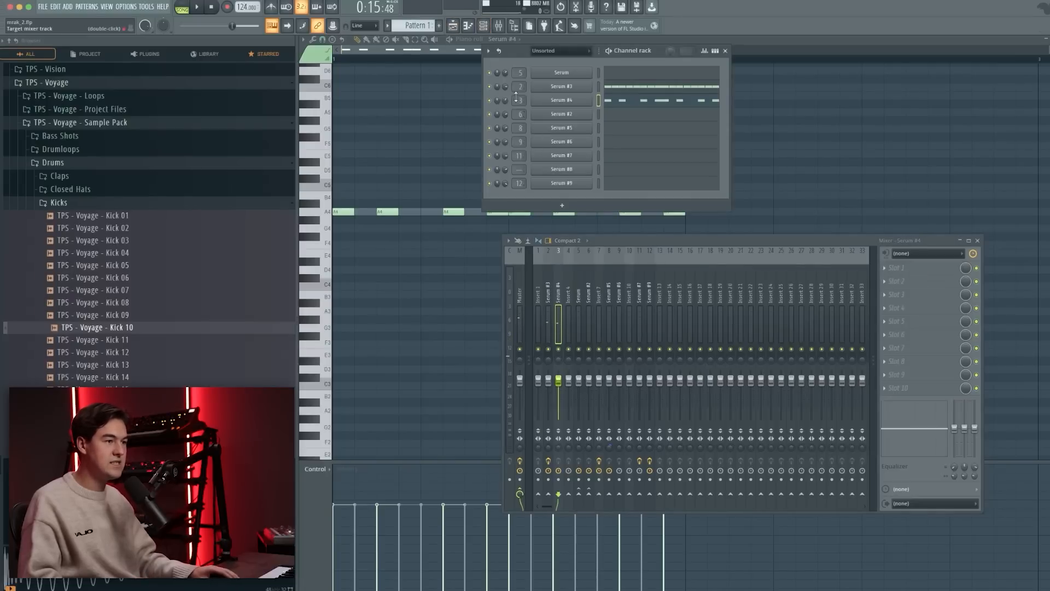
{"action": "left_click", "coordinate": [884, 268]}
{"action": "mouse_move", "coordinate": [899, 280]}
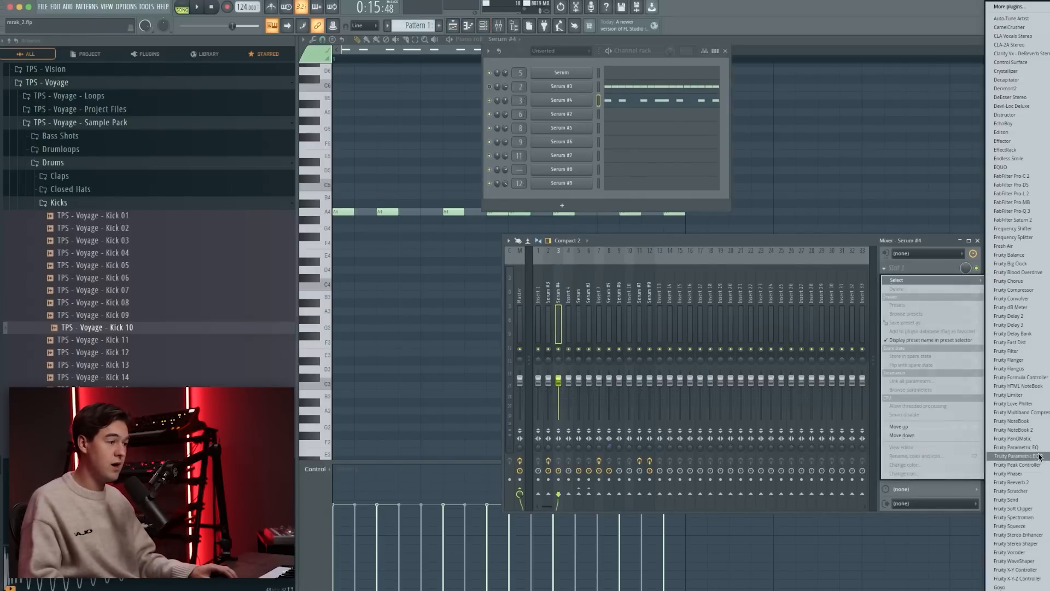
{"action": "left_click", "coordinate": [1039, 457]}
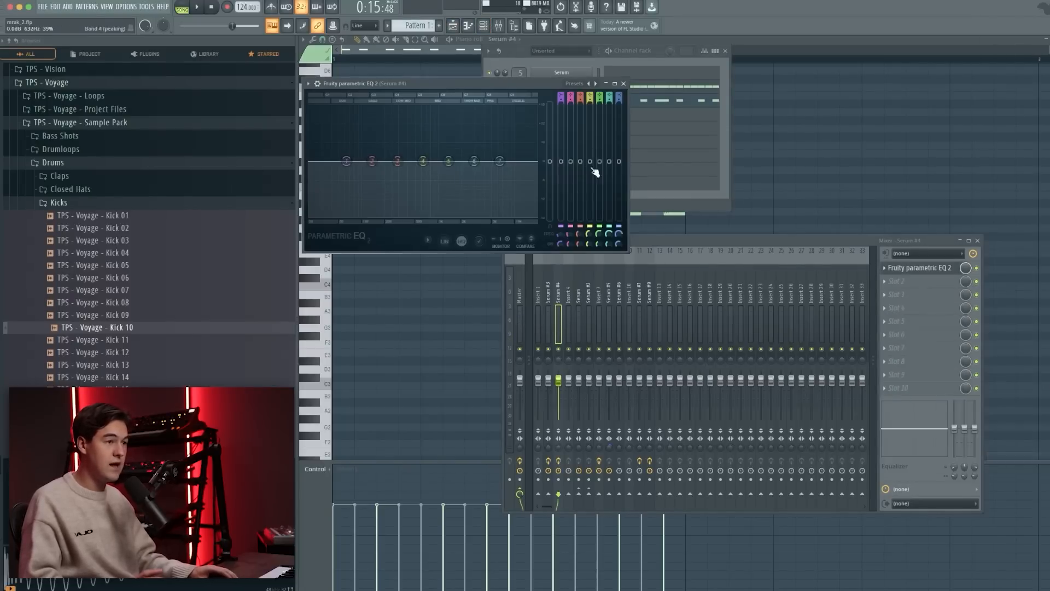
{"action": "left_click_drag", "start_coordinate": [431, 85], "coordinate": [516, 145]}
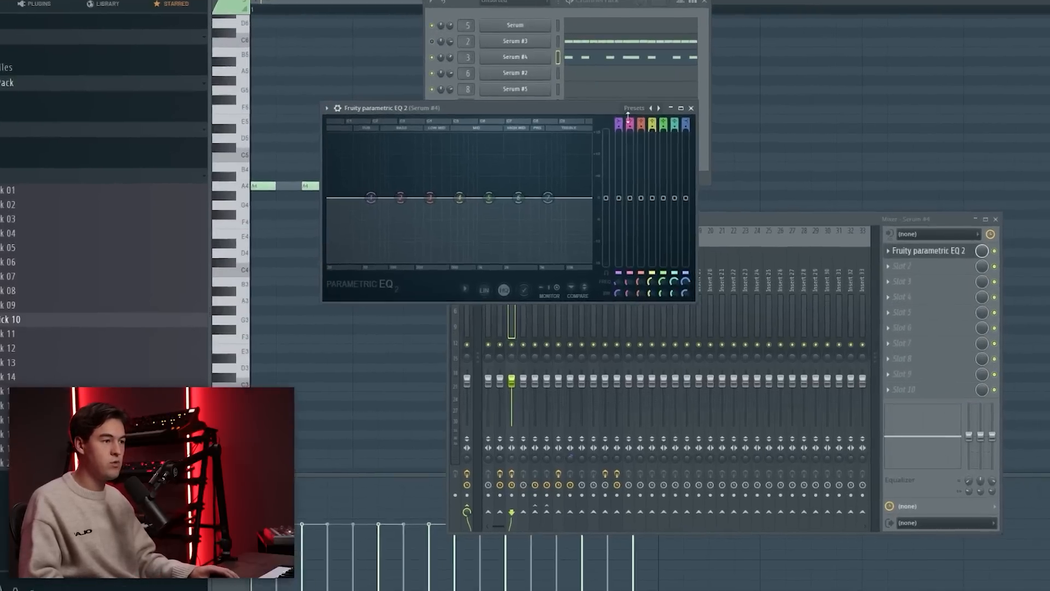
Turn EQ band 1 into a steep high-pass, raise its cutoff during playback, and lower the highs with band 7
{"action": "mouse_move", "coordinate": [618, 121]}
{"action": "left_mouse_down"}
{"action": "mouse_move", "coordinate": [618, 133]}
{"action": "mouse_move", "coordinate": [618, 119]}
{"action": "left_mouse_up"}
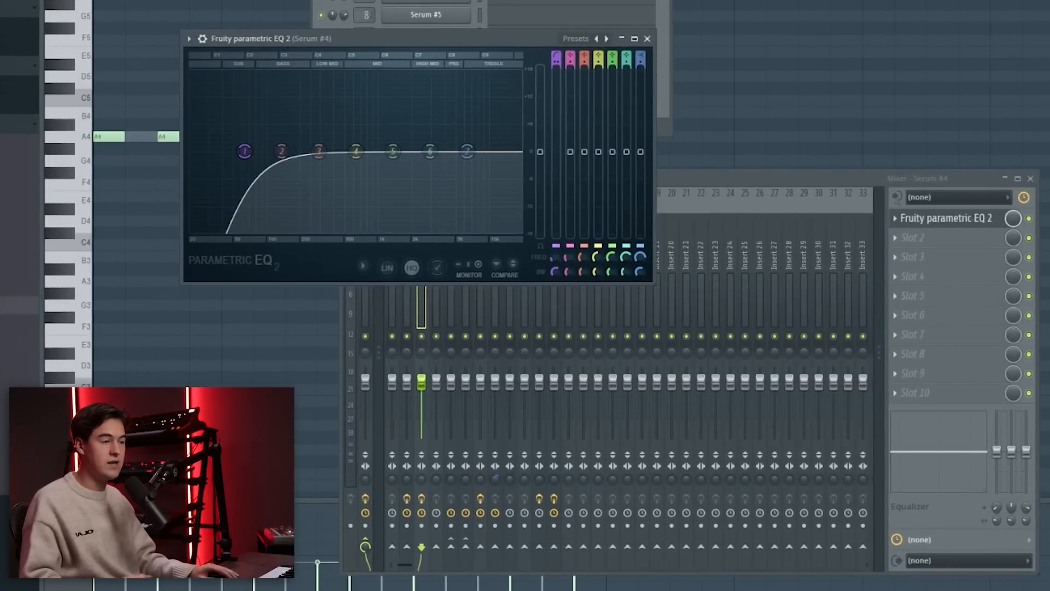
{"action": "scroll", "coordinate": [246, 153], "scroll_direction": "down", "scroll_amount": 3}
{"action": "left_click_drag", "start_coordinate": [259, 153], "coordinate": [261, 153]}
{"action": "key", "text": "space"}
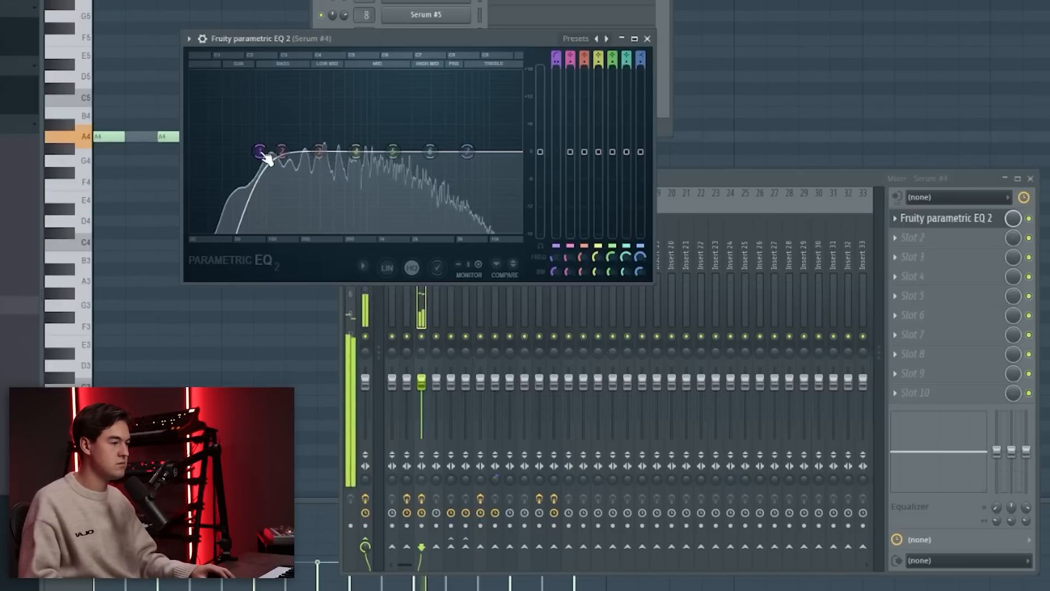
{"action": "left_click_drag", "start_coordinate": [262, 153], "coordinate": [269, 152]}
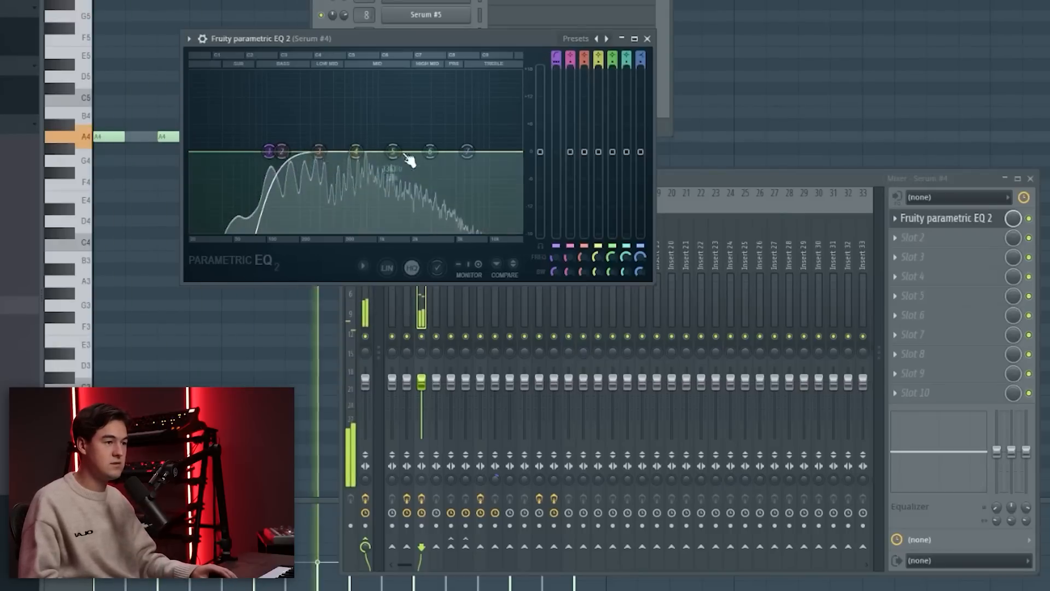
{"action": "left_click_drag", "start_coordinate": [466, 151], "coordinate": [441, 192]}
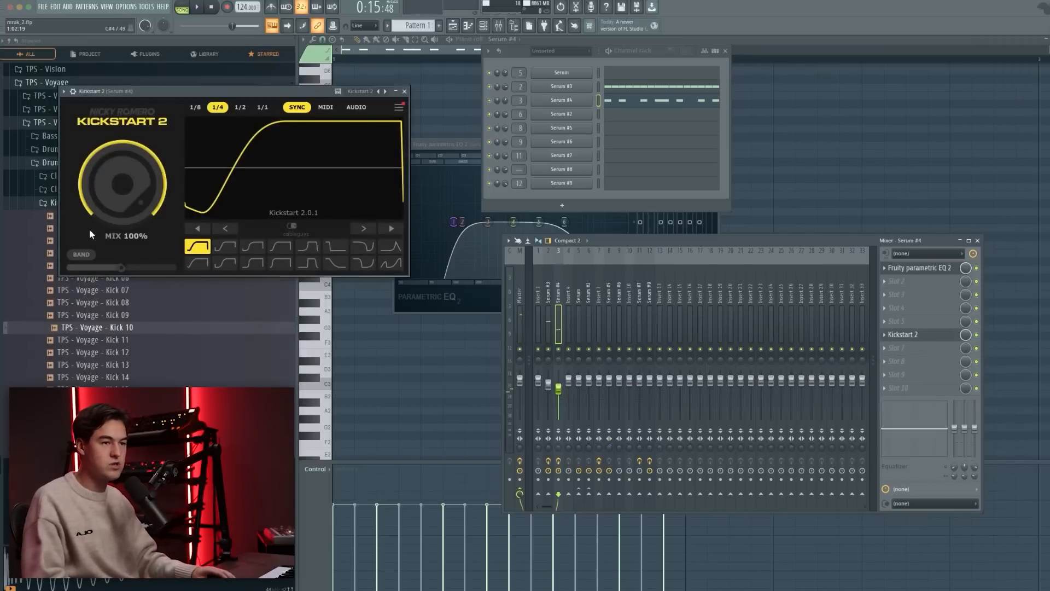
Reduce the mix of Serum #4's Kickstart 2 to about 56% and play the arrangement to check the ducking
{"action": "left_click_drag", "start_coordinate": [140, 98], "coordinate": [282, 153]}
{"action": "left_click_drag", "start_coordinate": [264, 238], "coordinate": [264, 249]}
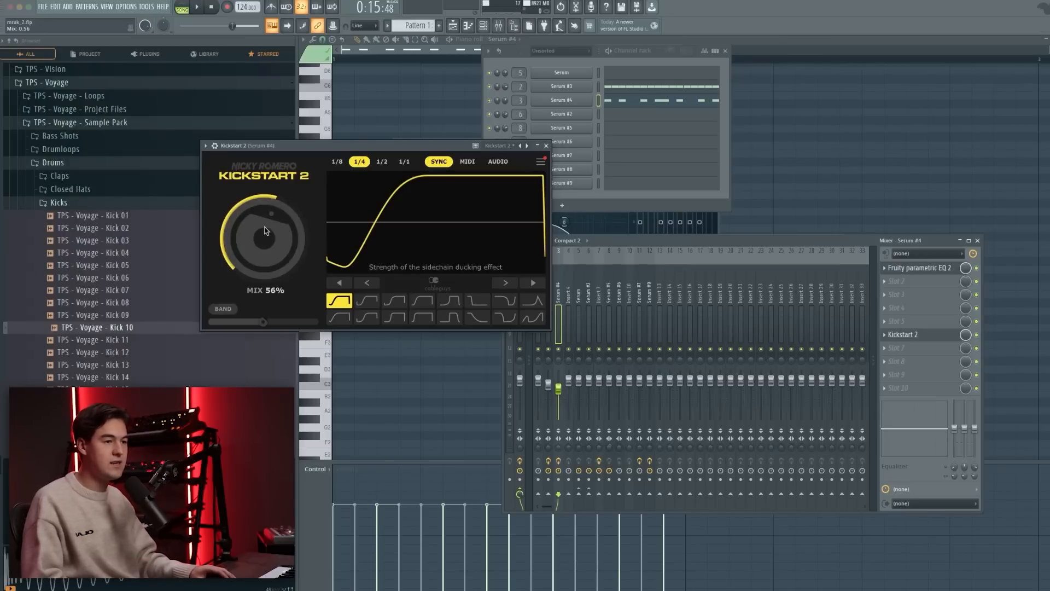
{"action": "left_click_drag", "start_coordinate": [266, 231], "coordinate": [266, 233]}
{"action": "key", "text": "space"}
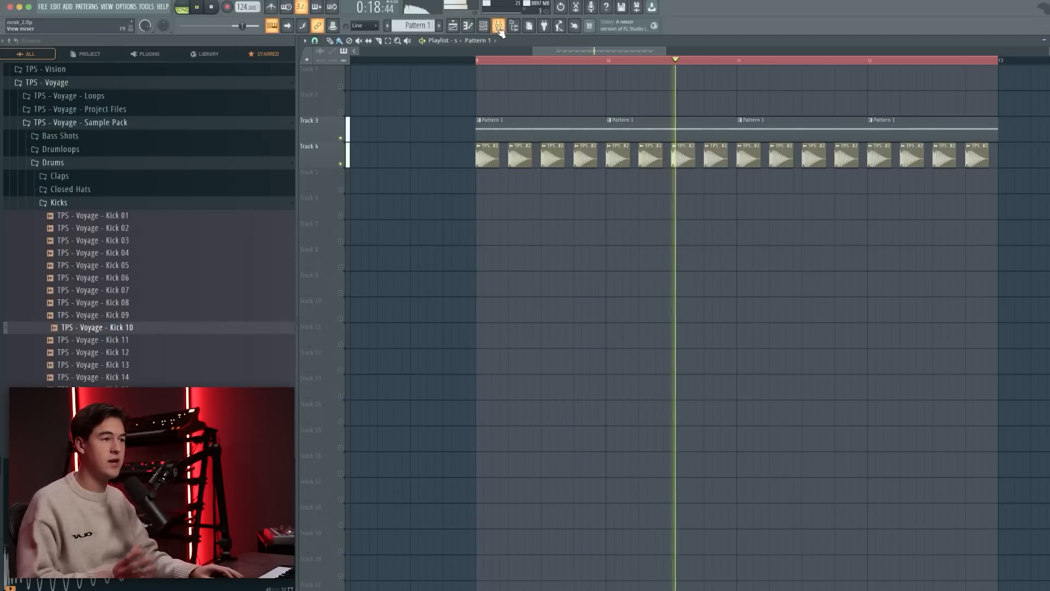
{"action": "key", "text": "space"}
Create an empty Pattern 2 and open Serum #2 to audition its LD - Empire preset, closing the plugin again
{"action": "left_click", "coordinate": [485, 27]}
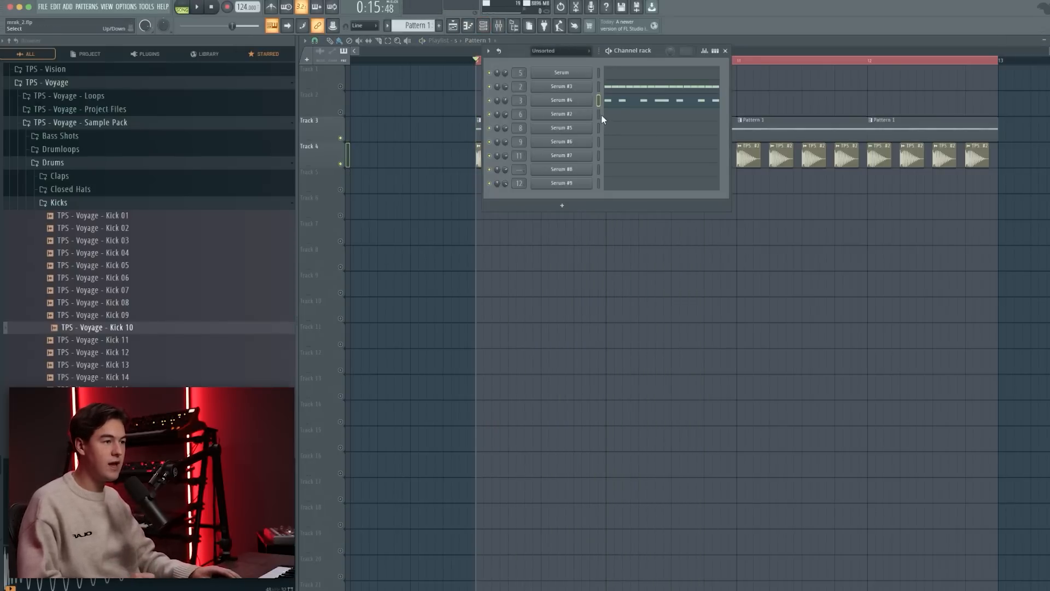
{"action": "left_click", "coordinate": [90, 7]}
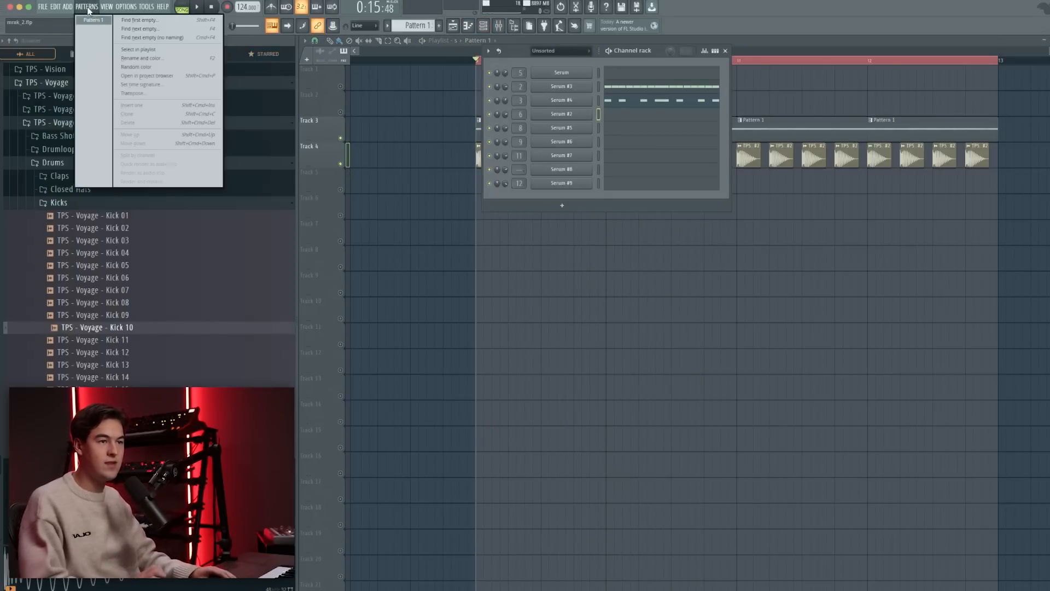
{"action": "left_click", "coordinate": [143, 23]}
{"action": "left_click", "coordinate": [559, 116]}
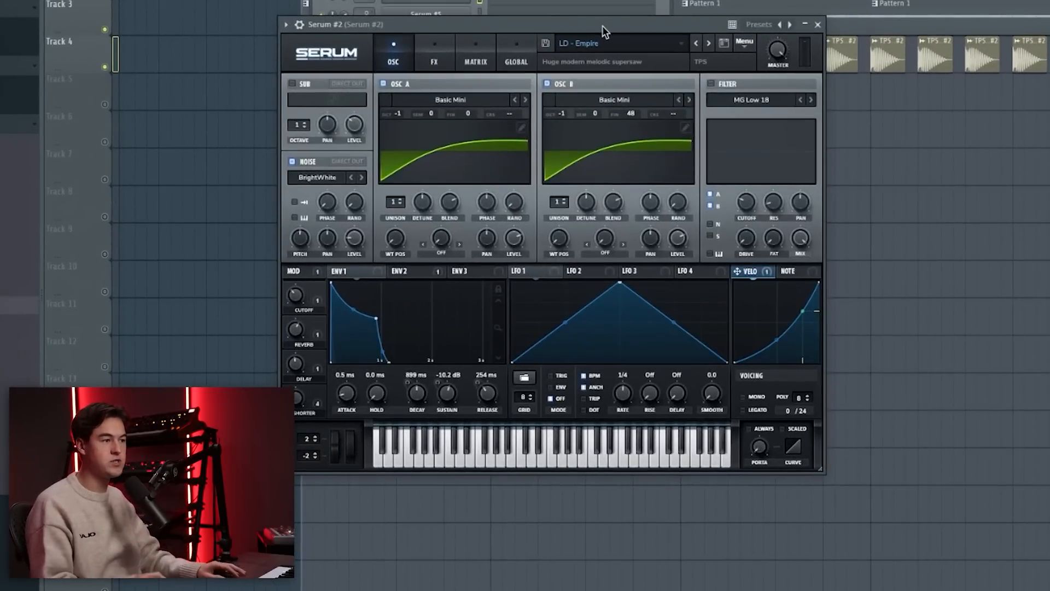
{"action": "left_click_drag", "start_coordinate": [602, 25], "coordinate": [648, 97]}
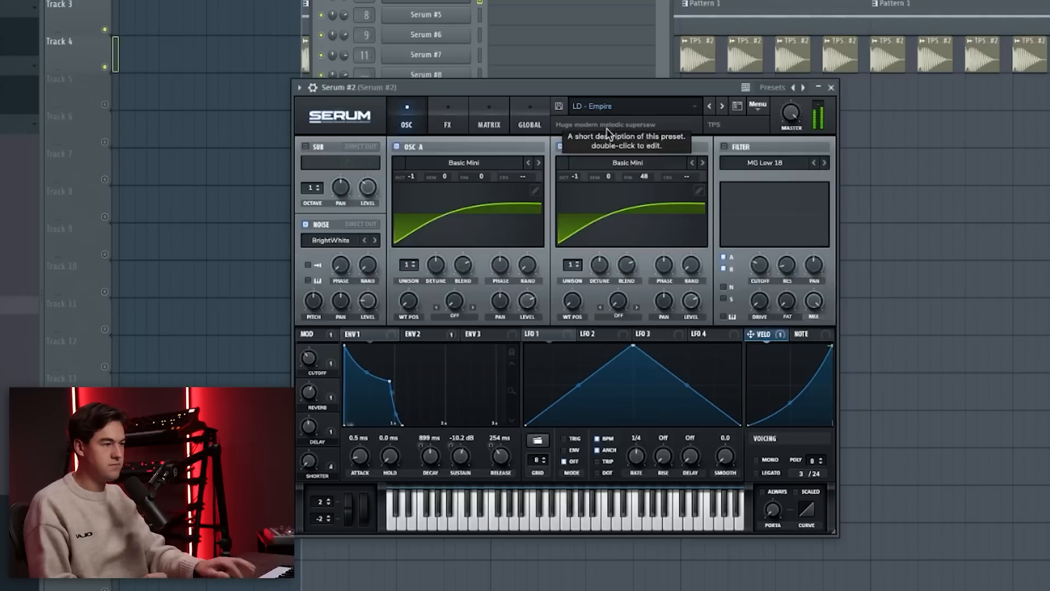
{"action": "left_click", "coordinate": [830, 88]}
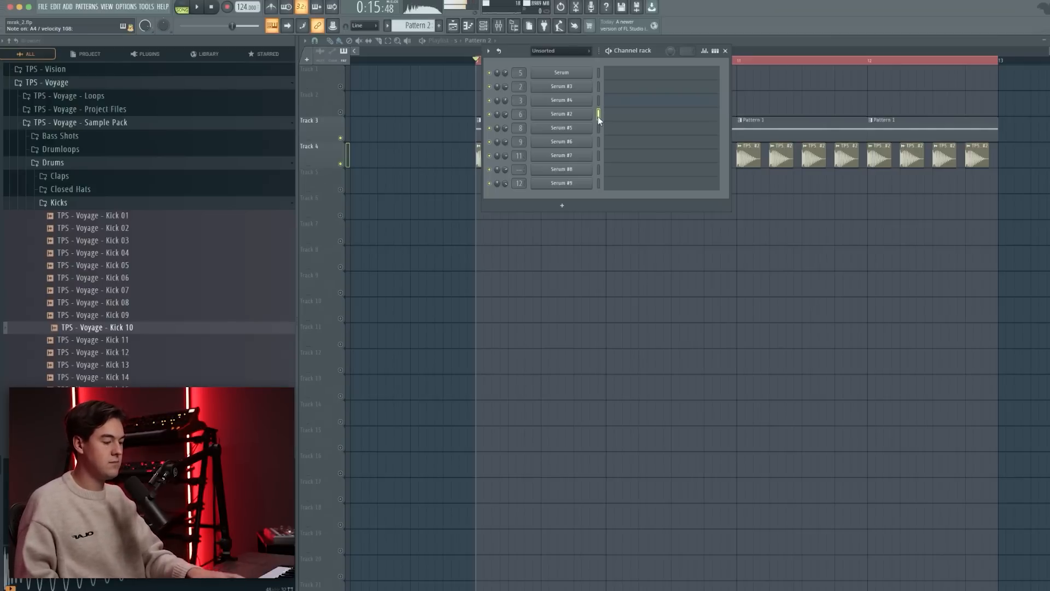
{"action": "right_click", "coordinate": [634, 215]}
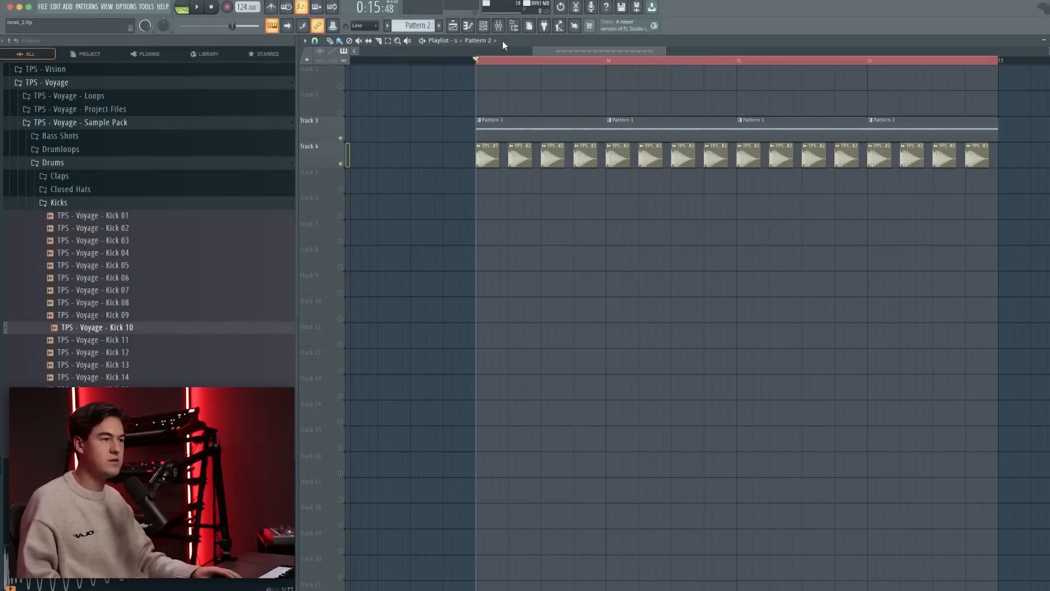
{"action": "left_click", "coordinate": [479, 41]}
{"action": "left_click", "coordinate": [483, 26]}
{"action": "left_click", "coordinate": [87, 7]}
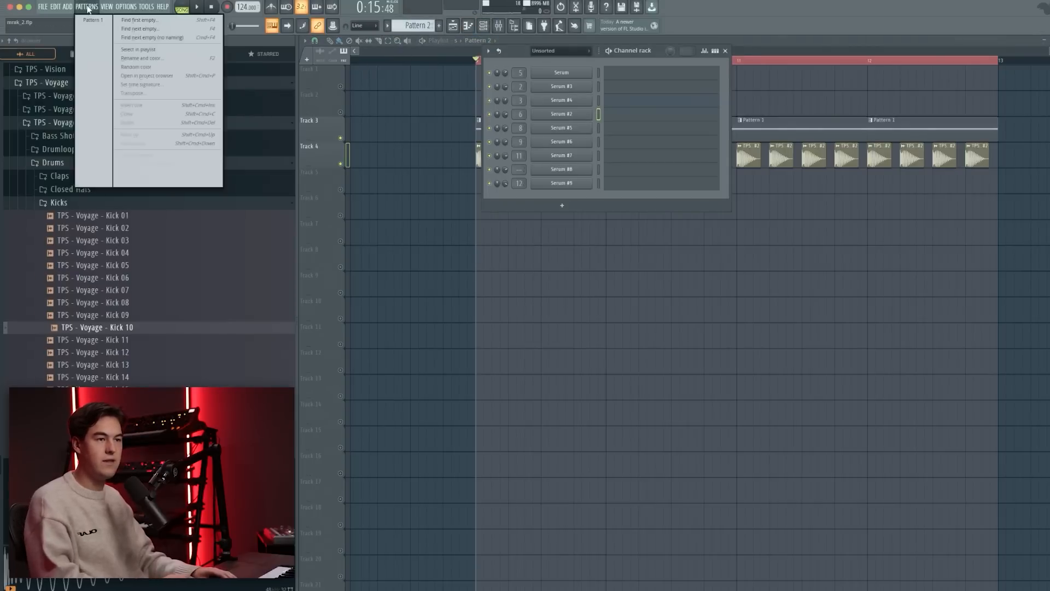
{"action": "mouse_move", "coordinate": [106, 7]}
{"action": "left_click", "coordinate": [122, 27]}
Write one-step A4 notes on steps 1, 4 and 7 of Serum #2's piano roll and play Pattern 2
{"action": "left_click", "coordinate": [359, 209]}
{"action": "key", "text": "l"}
{"action": "key", "text": "space"}
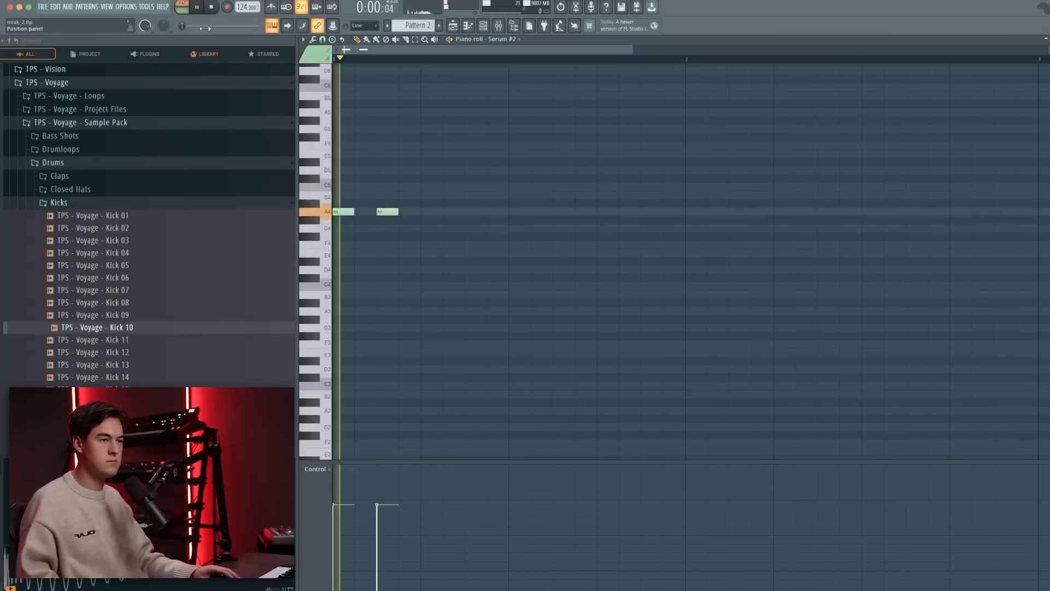
{"action": "right_click", "coordinate": [387, 212]}
{"action": "left_click", "coordinate": [432, 212]}
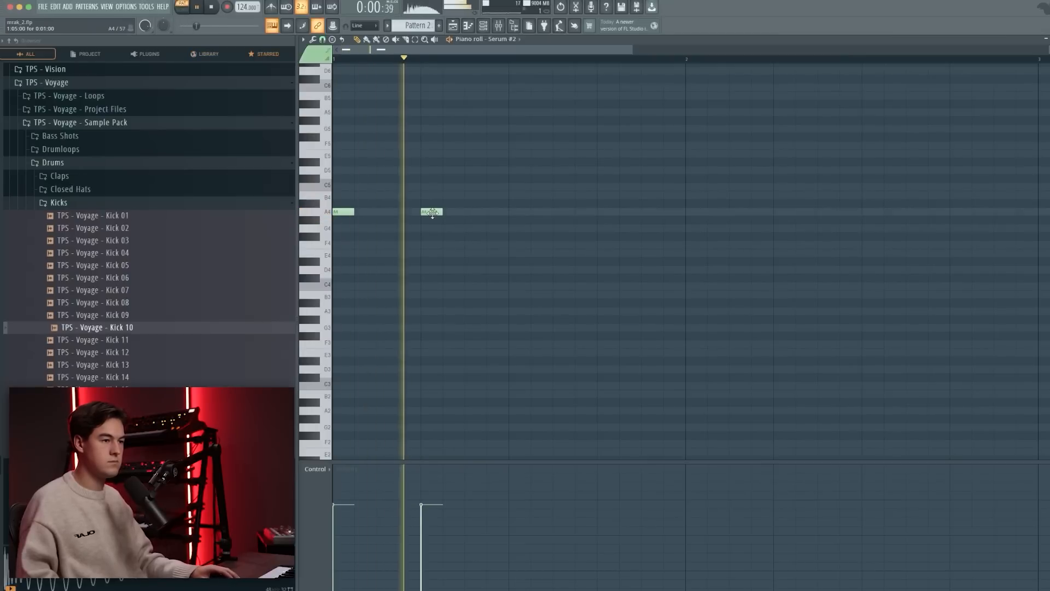
{"action": "left_click_drag", "start_coordinate": [431, 212], "coordinate": [410, 213]}
{"action": "left_click", "coordinate": [468, 213]}
{"action": "scroll", "coordinate": [441, 218], "scroll_direction": "down", "scroll_amount": 2}
{"action": "key", "text": "space"}
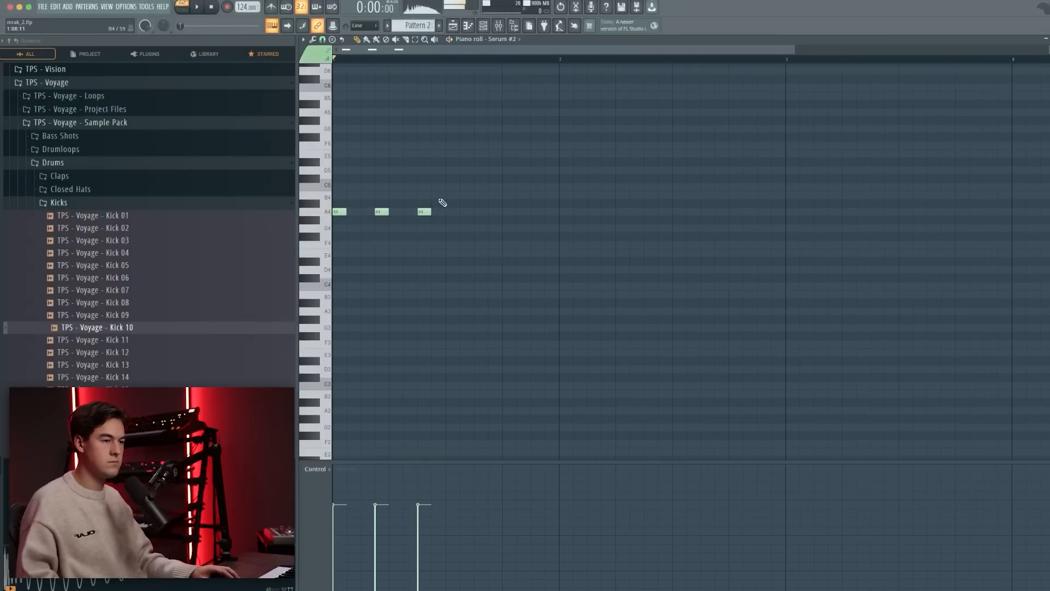
Write one-step C5 notes on steps 9 and 11 during playback, removing the extra one on step 13
{"action": "left_click_drag", "start_coordinate": [449, 195], "coordinate": [450, 187]}
{"action": "key", "text": "space"}
{"action": "left_click", "coordinate": [481, 187]}
{"action": "left_click", "coordinate": [505, 187]}
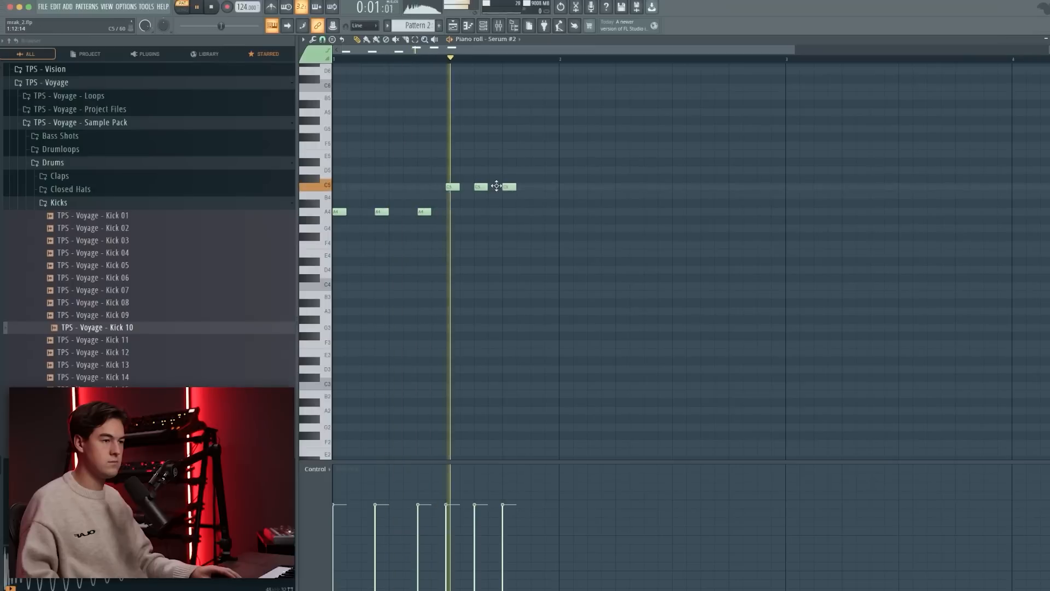
{"action": "right_click", "coordinate": [505, 187]}
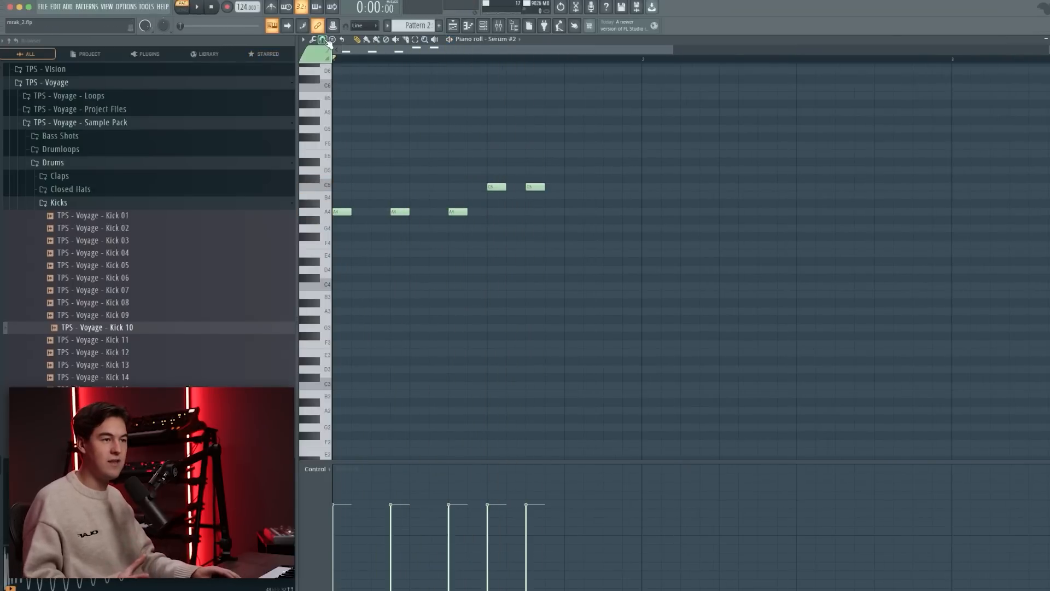
Set the piano roll snap to 1/3 beat and rewrite the C5 notes as three triplet-spaced notes on beat 3
{"action": "left_click", "coordinate": [323, 40]}
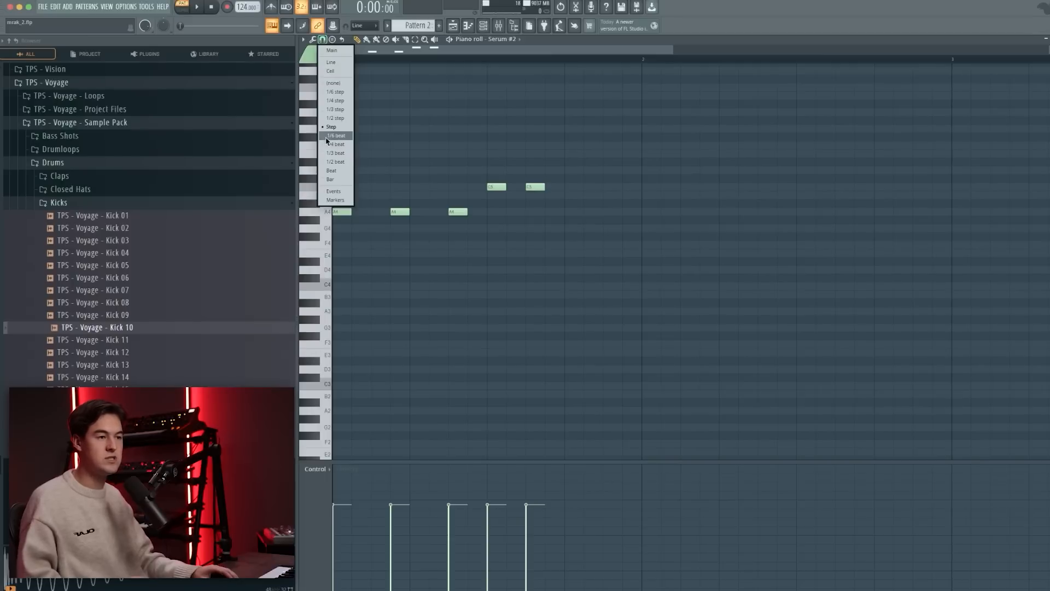
{"action": "left_click", "coordinate": [334, 136]}
{"action": "left_click", "coordinate": [323, 40]}
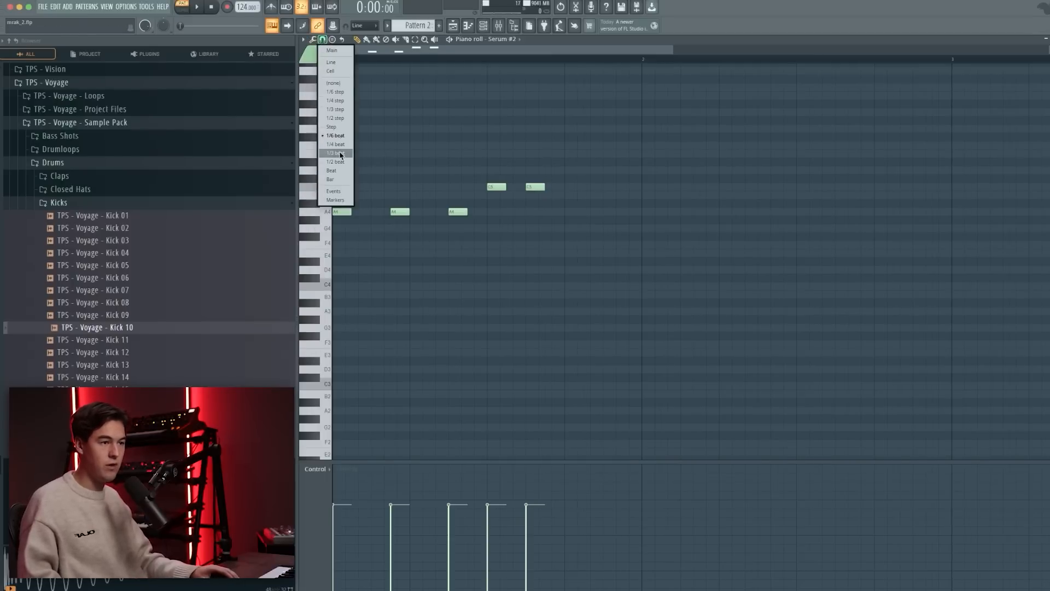
{"action": "left_click", "coordinate": [339, 153]}
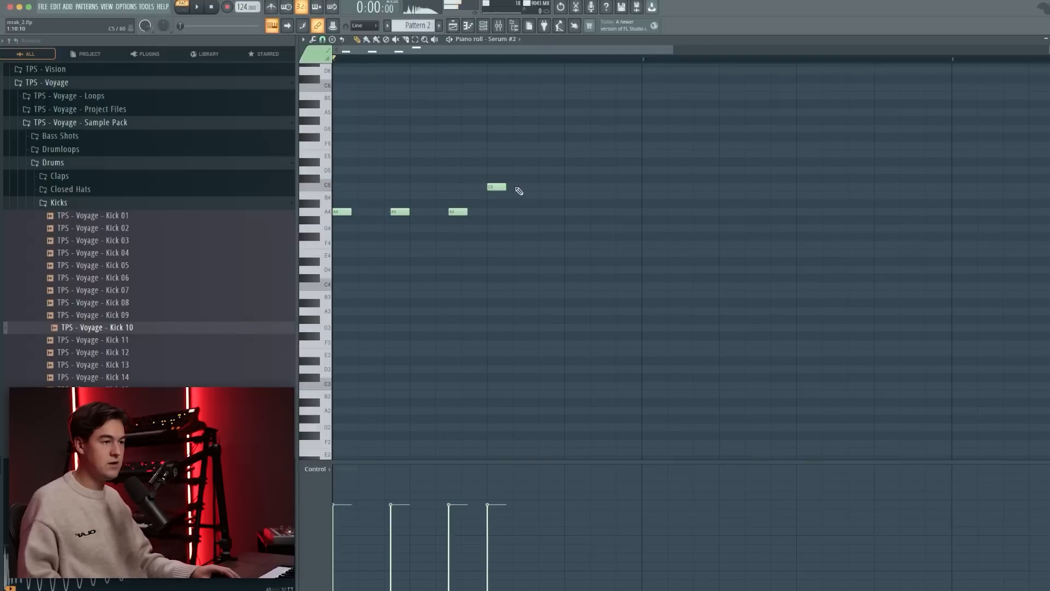
{"action": "scroll", "coordinate": [508, 176], "scroll_direction": "up", "scroll_amount": 4}
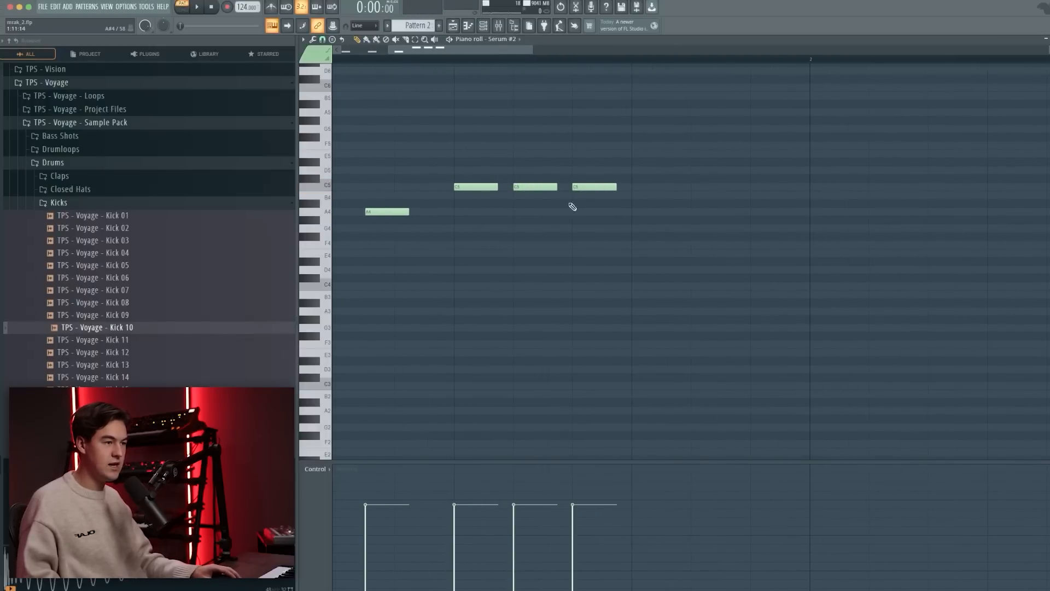
{"action": "scroll", "coordinate": [560, 199], "scroll_direction": "down", "scroll_amount": 5}
Add three B4 notes at 1/3-beat spacing on beat 4 and play the phrase
{"action": "key", "text": "space"}
{"action": "left_click", "coordinate": [516, 195]}
{"action": "left_click", "coordinate": [537, 195]}
{"action": "left_click", "coordinate": [557, 196]}
{"action": "key", "text": "space"}
{"action": "scroll", "coordinate": [503, 261], "scroll_direction": "down", "scroll_amount": 3}
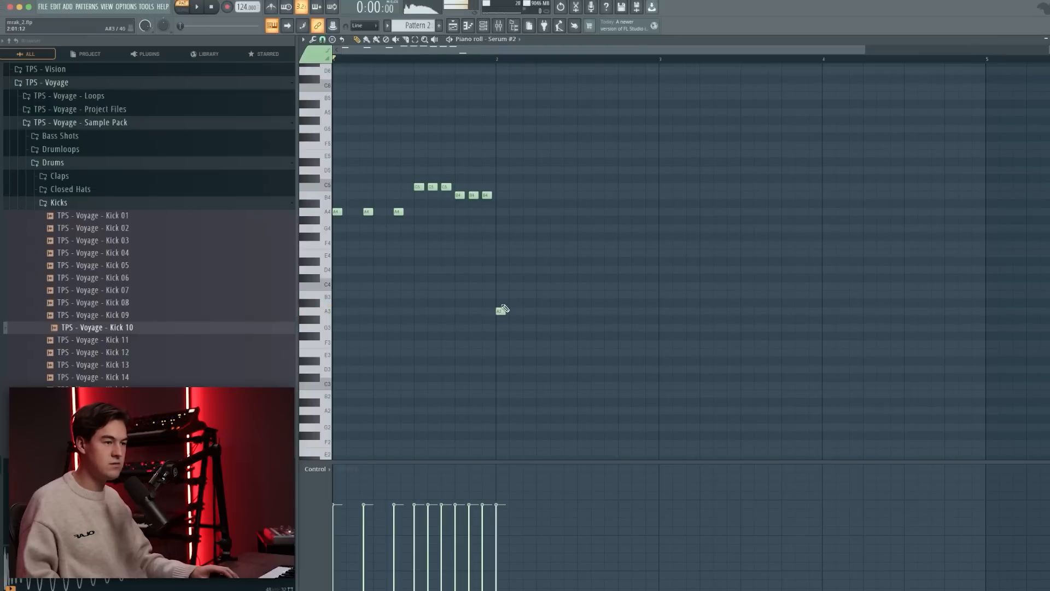
Lengthen the A3 note at the start of bar 2 and play the phrase with bars 1 and 2 selected as the loop
{"action": "key", "text": "space"}
{"action": "right_click", "coordinate": [500, 212]}
{"action": "left_click_drag", "start_coordinate": [505, 311], "coordinate": [519, 310]}
{"action": "left_click_drag", "start_coordinate": [659, 58], "coordinate": [334, 58]}
{"action": "left_click", "coordinate": [521, 240], "text": "ctrl"}
{"action": "key", "text": "space"}
{"action": "key", "text": "space"}
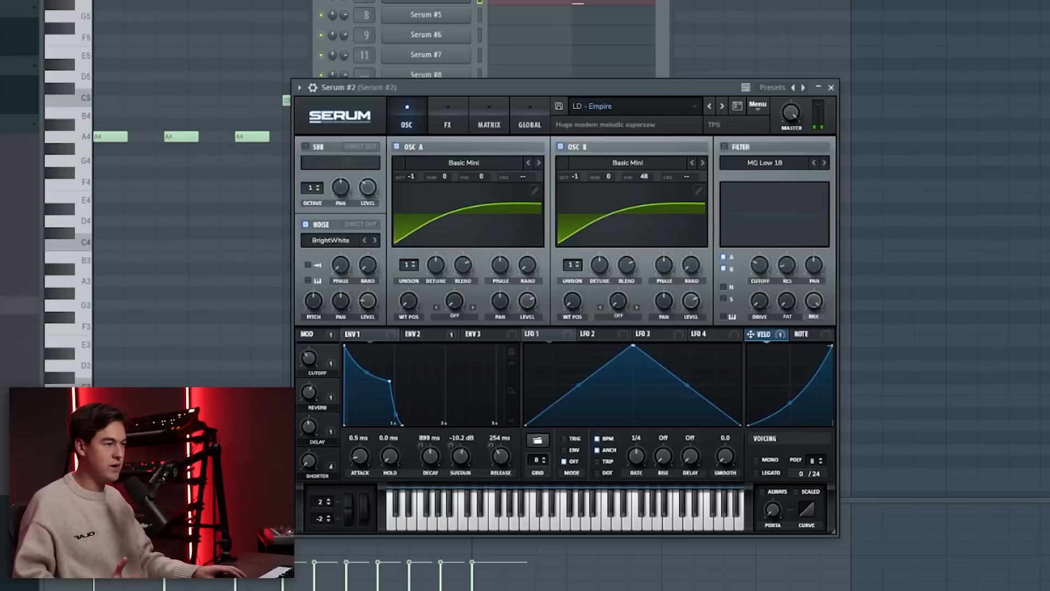
Close Serum #2 and shape its note velocities into a rising ramp from the first A4 to the final A3 during playback
{"action": "left_click", "coordinate": [1018, 154]}
{"action": "left_click", "coordinate": [830, 87]}
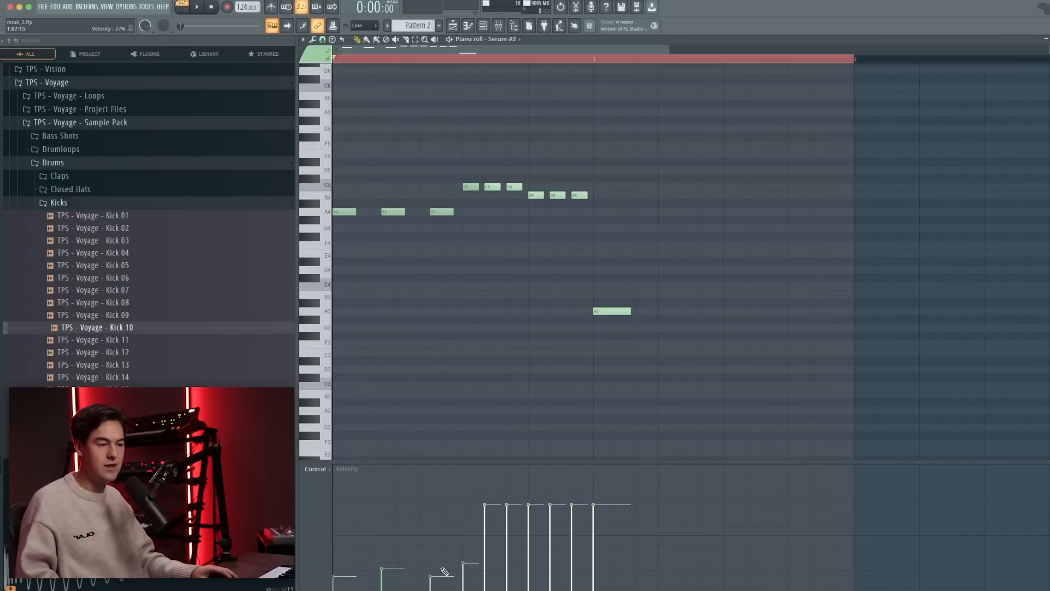
{"action": "key", "text": "space"}
{"action": "left_click_drag", "start_coordinate": [442, 569], "coordinate": [572, 477]}
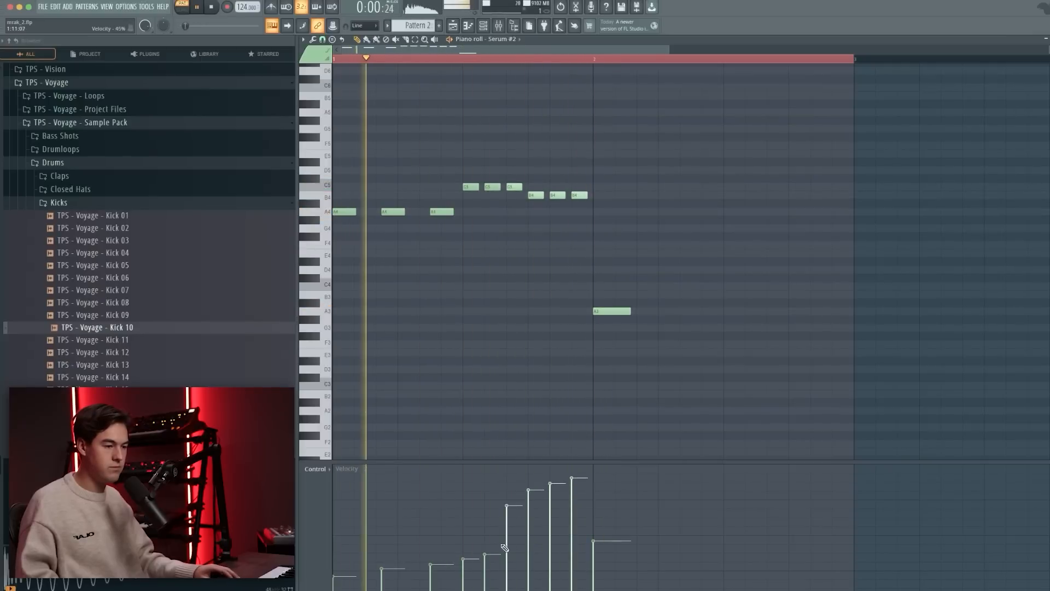
{"action": "left_click_drag", "start_coordinate": [464, 532], "coordinate": [503, 504]}
{"action": "left_click_drag", "start_coordinate": [350, 555], "coordinate": [433, 540]}
{"action": "left_click", "coordinate": [347, 560]}
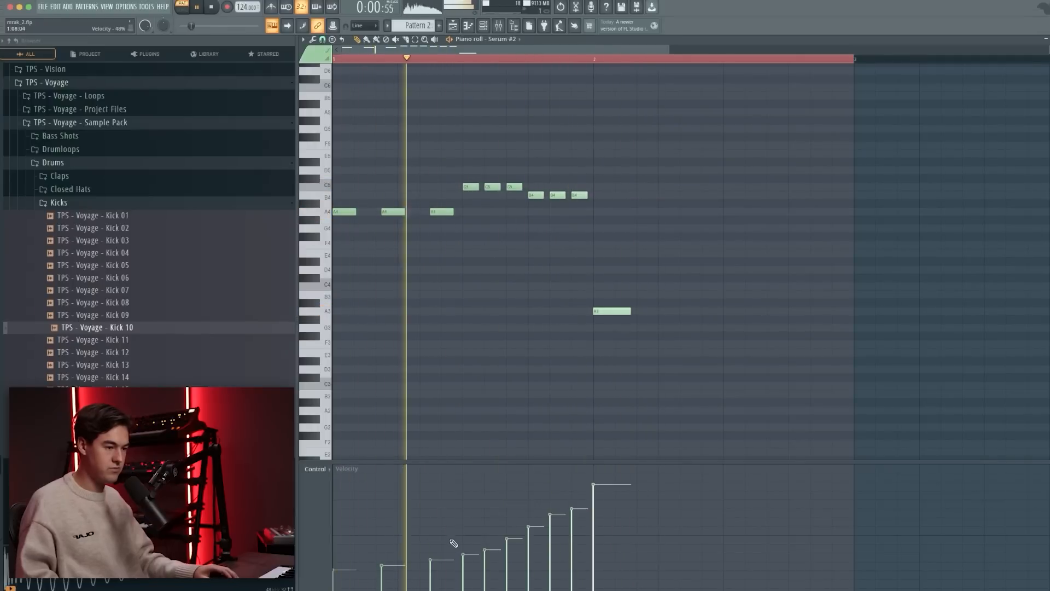
{"action": "left_click_drag", "start_coordinate": [483, 536], "coordinate": [514, 533]}
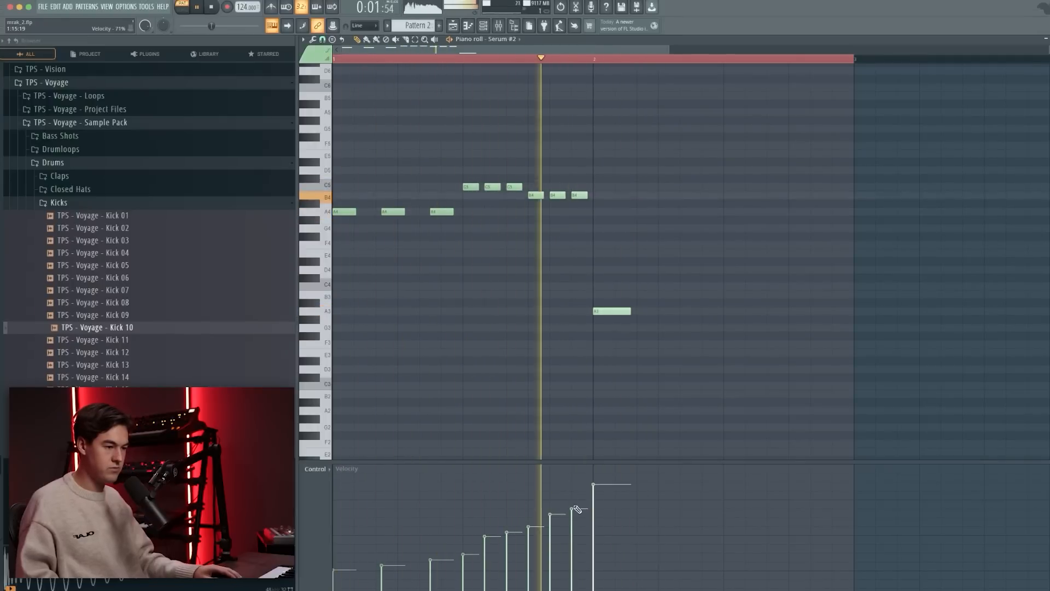
{"action": "key", "text": "space"}
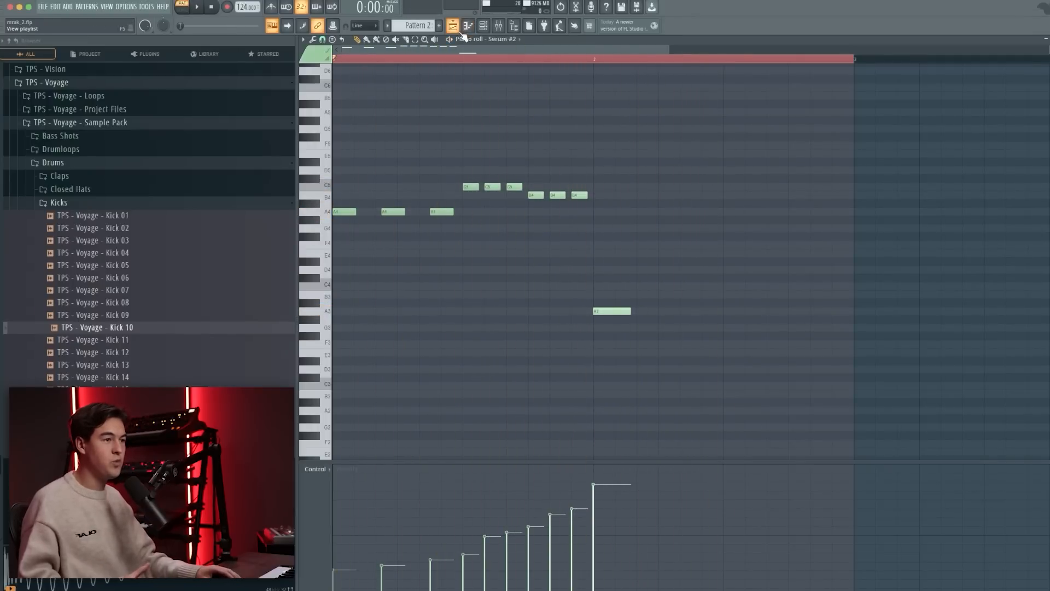
Place Pattern 2 on Track 2 of the playlist at bar 9 and play it with the bass and kick
{"action": "left_click", "coordinate": [469, 28]}
{"action": "left_click", "coordinate": [488, 106]}
{"action": "scroll", "coordinate": [476, 60], "scroll_direction": "left", "scroll_amount": 1}
{"action": "left_click", "coordinate": [476, 61]}
{"action": "scroll", "coordinate": [446, 71], "scroll_direction": "down", "scroll_amount": 5}
{"action": "key", "text": "space"}
{"action": "scroll", "coordinate": [452, 104], "scroll_direction": "up", "scroll_amount": 5}
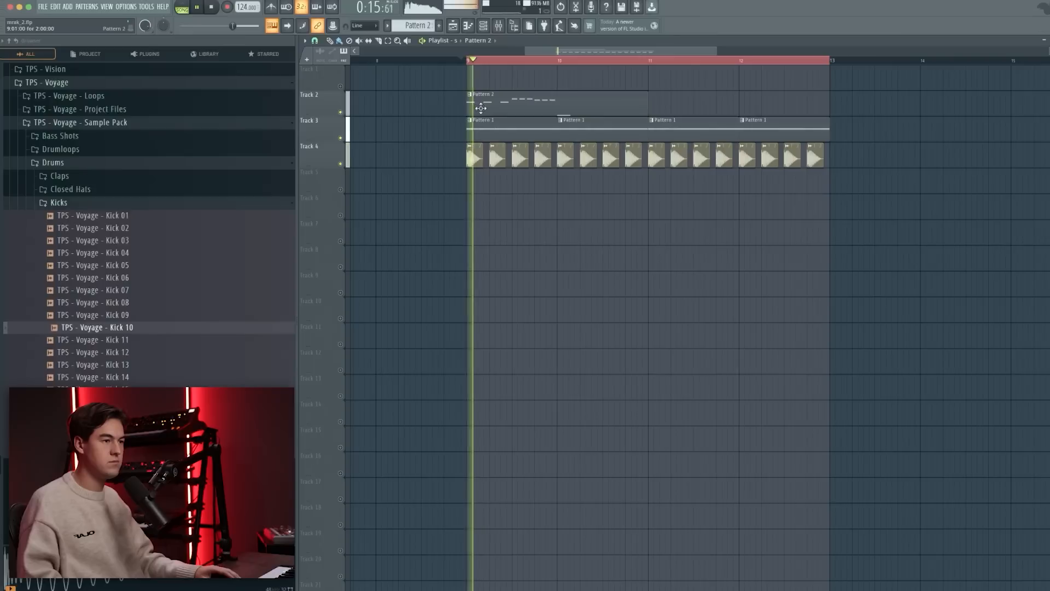
{"action": "left_click", "coordinate": [484, 27]}
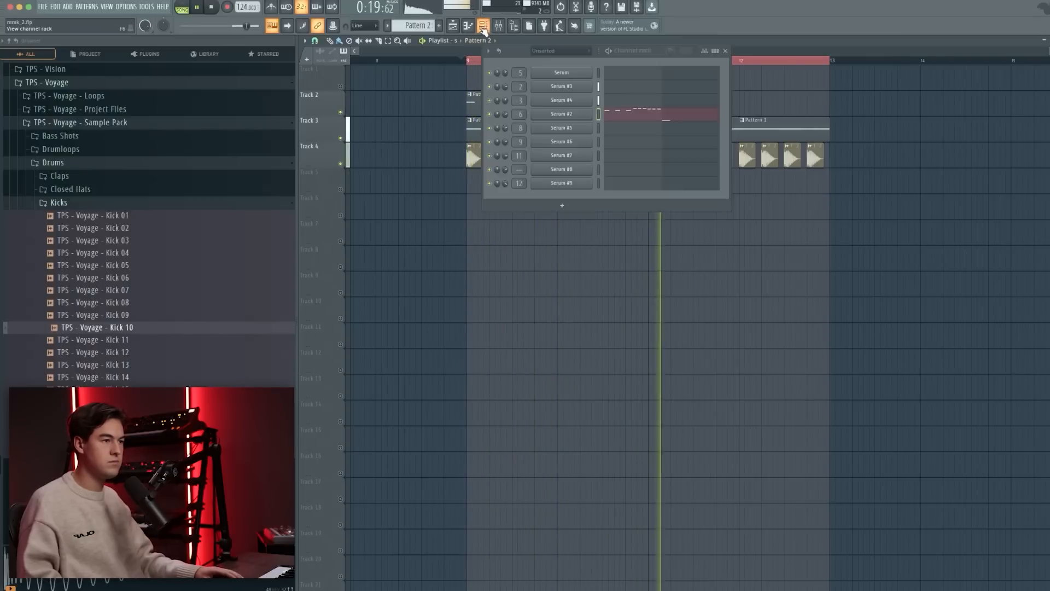
{"action": "key", "text": "space"}
{"action": "key", "text": "F6"}
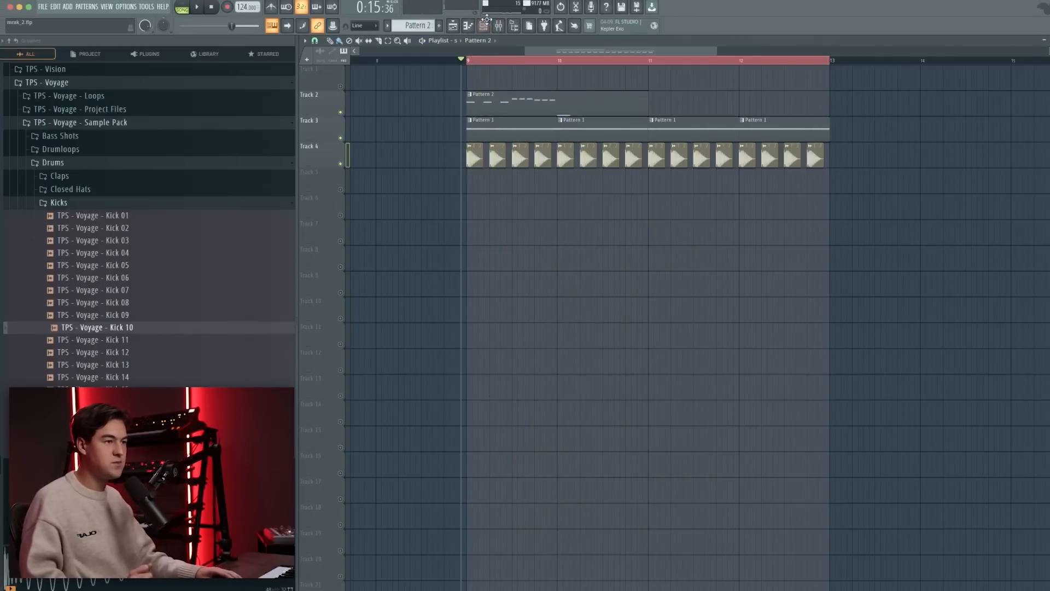
Load Fruity parametric EQ 2 on the Serum #2 insert, cut the lows with a high-pass on its first band and play the result
{"action": "key", "text": "F9"}
{"action": "left_click", "coordinate": [900, 268]}
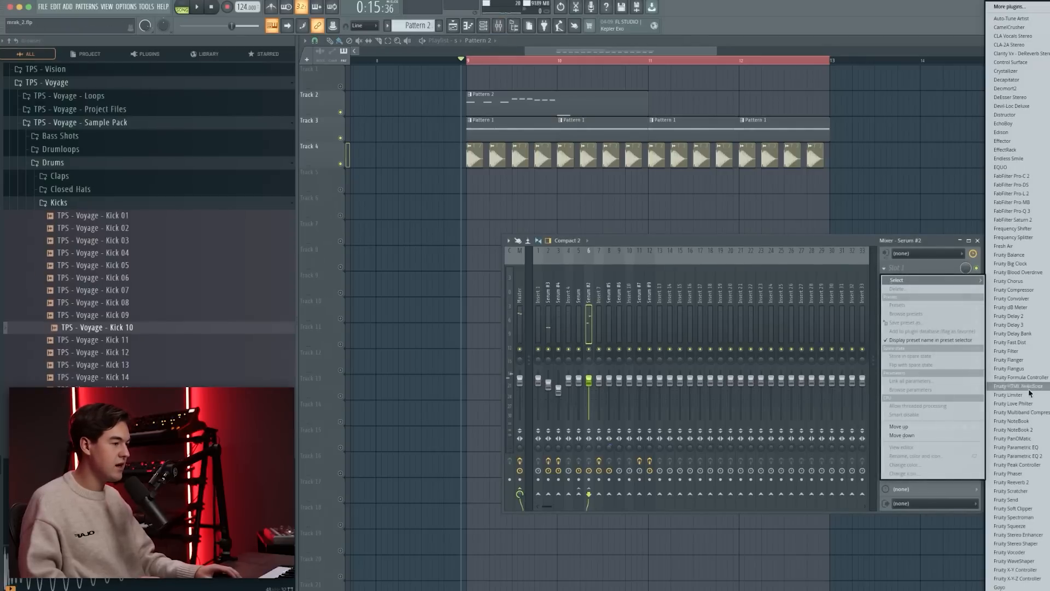
{"action": "left_click", "coordinate": [1017, 456]}
{"action": "left_click_drag", "start_coordinate": [382, 197], "coordinate": [397, 252]}
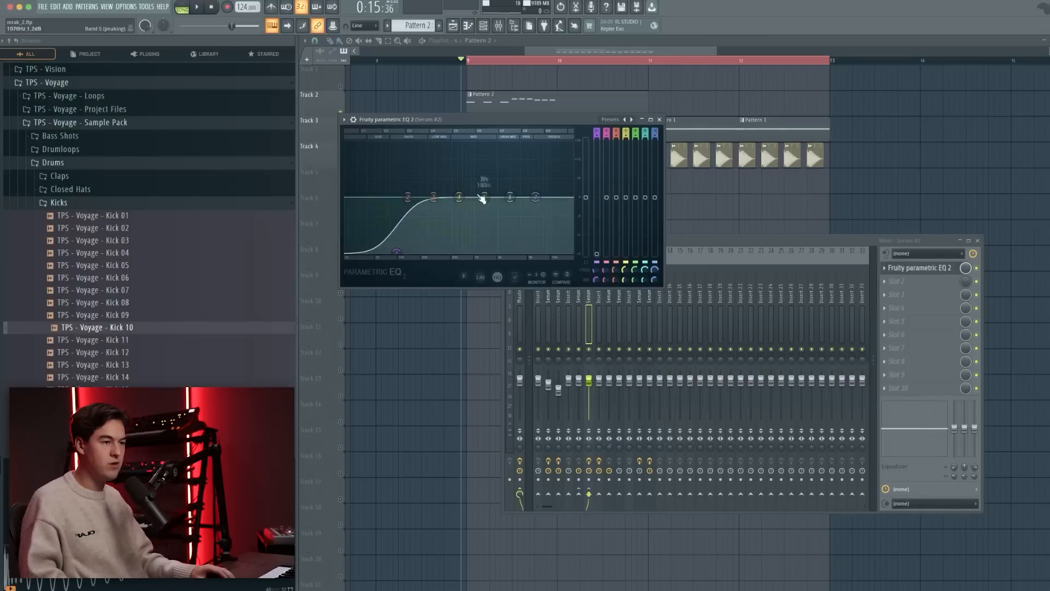
{"action": "key", "text": "space"}
{"action": "left_click_drag", "start_coordinate": [597, 131], "coordinate": [597, 141]}
{"action": "key", "text": "space"}
{"action": "key", "text": "F12"}
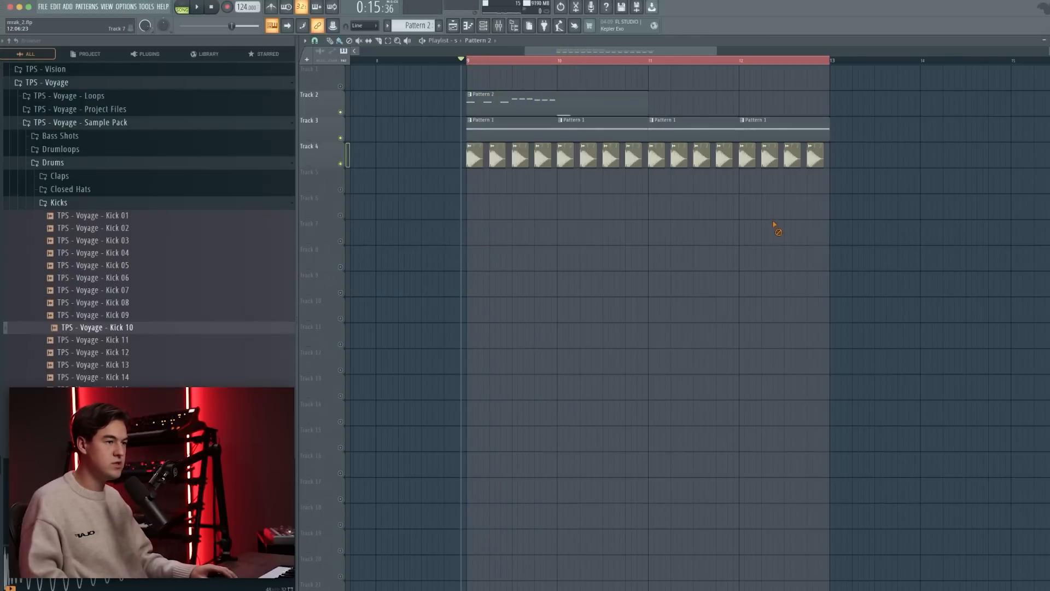
Solo Track 2 in the playlist and play the lead alone while checking its Fruity parametric EQ 2
{"action": "key", "text": "space"}
{"action": "left_click", "coordinate": [347, 111], "text": "ctrl"}
{"action": "key", "text": "F9"}
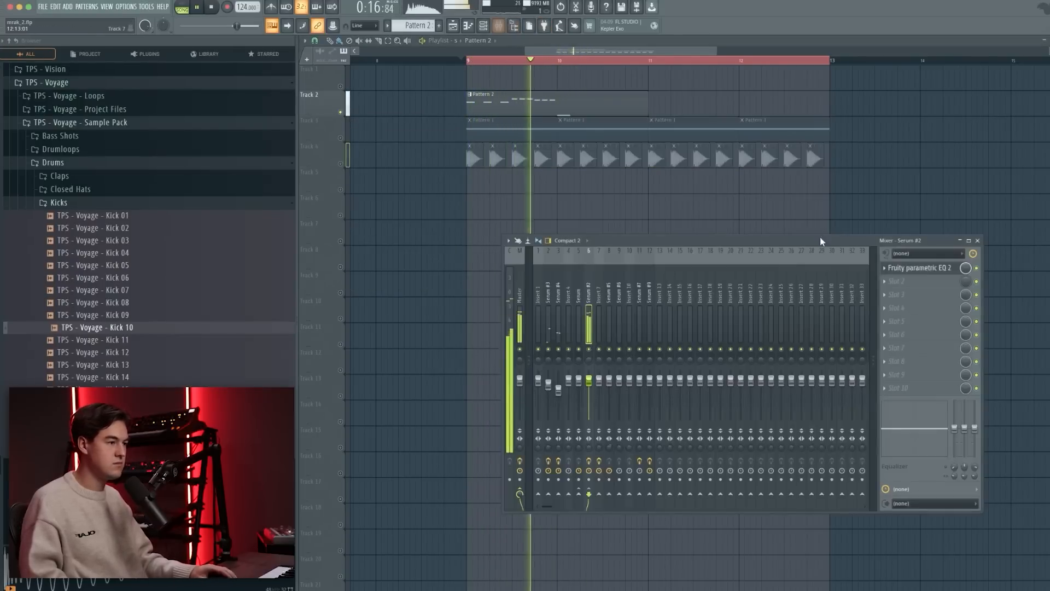
{"action": "left_click", "coordinate": [921, 268]}
{"action": "key", "text": "space"}
{"action": "key", "text": "space"}
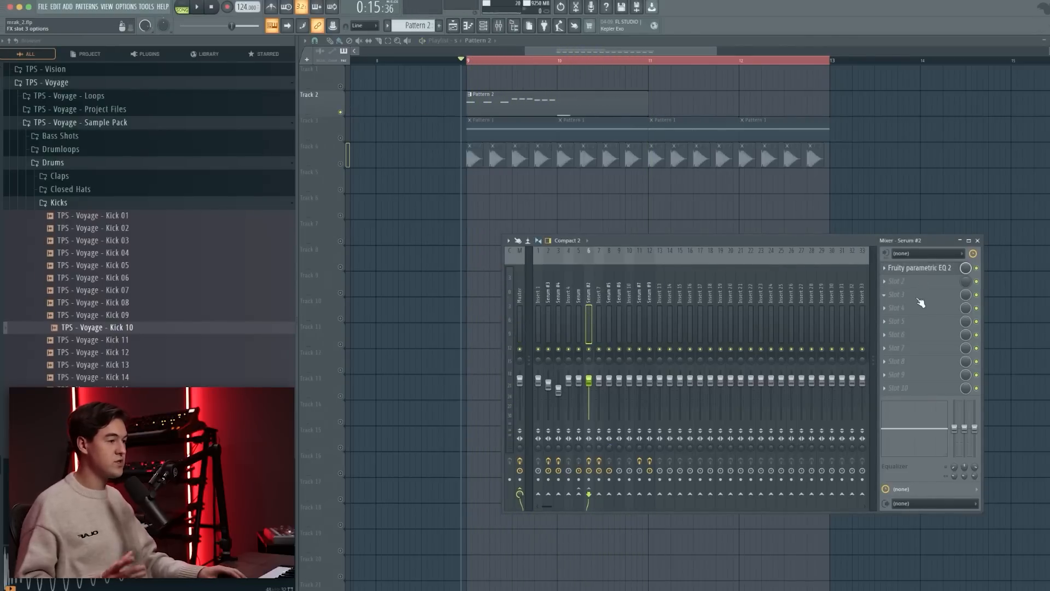
Load OTT in slot 3 of the Serum #2 insert and set its depth to 14 % during playback
{"action": "left_click", "coordinate": [916, 297]}
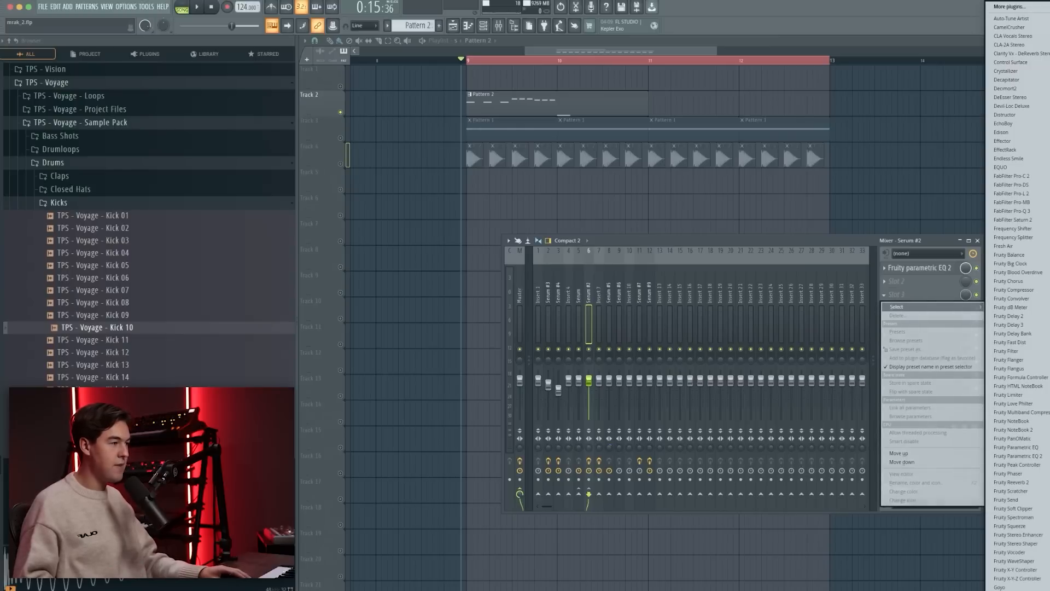
{"action": "left_click_drag", "start_coordinate": [418, 170], "coordinate": [524, 197]}
{"action": "left_click_drag", "start_coordinate": [474, 256], "coordinate": [475, 300]}
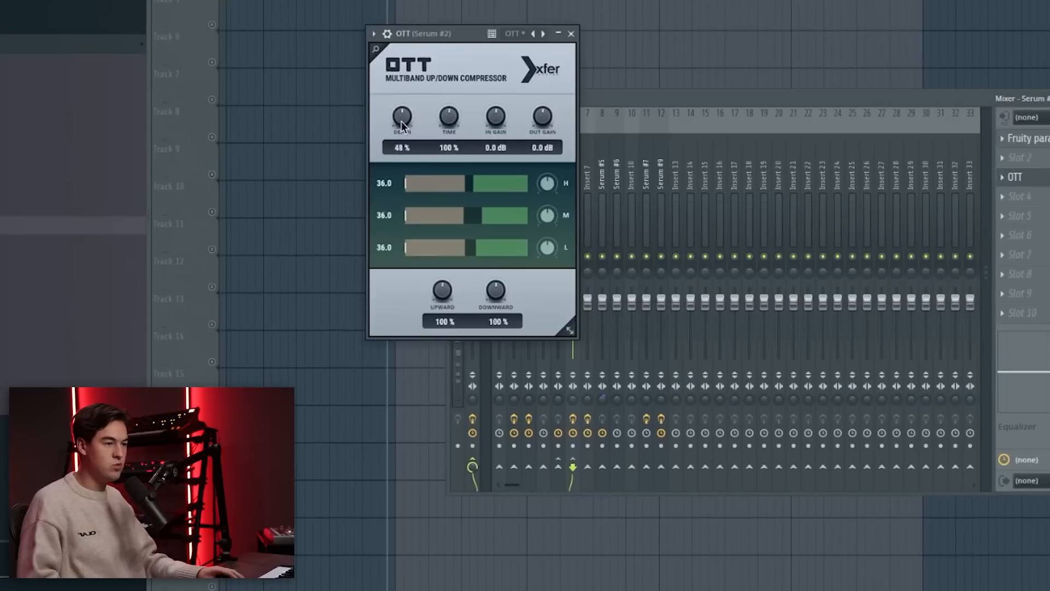
{"action": "left_click_drag", "start_coordinate": [401, 120], "coordinate": [401, 123]}
{"action": "left_click_drag", "start_coordinate": [412, 30], "coordinate": [449, 91]}
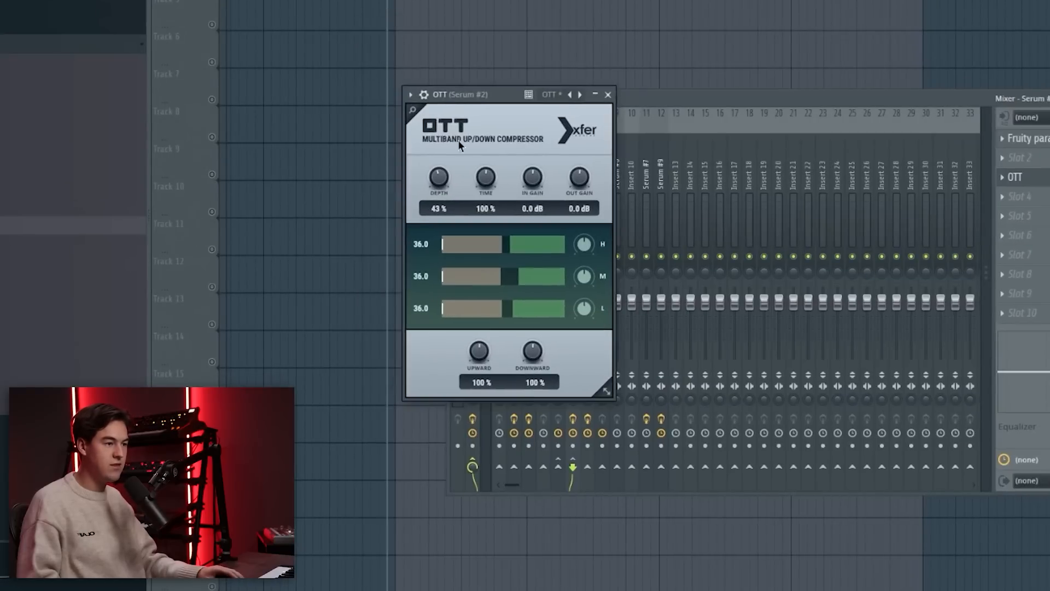
{"action": "key", "text": "space"}
{"action": "mouse_move", "coordinate": [438, 213]}
{"action": "left_mouse_down"}
{"action": "mouse_move", "coordinate": [444, 229]}
{"action": "mouse_move", "coordinate": [448, 208]}
{"action": "mouse_move", "coordinate": [443, 229]}
{"action": "mouse_move", "coordinate": [441, 214]}
{"action": "left_mouse_up"}
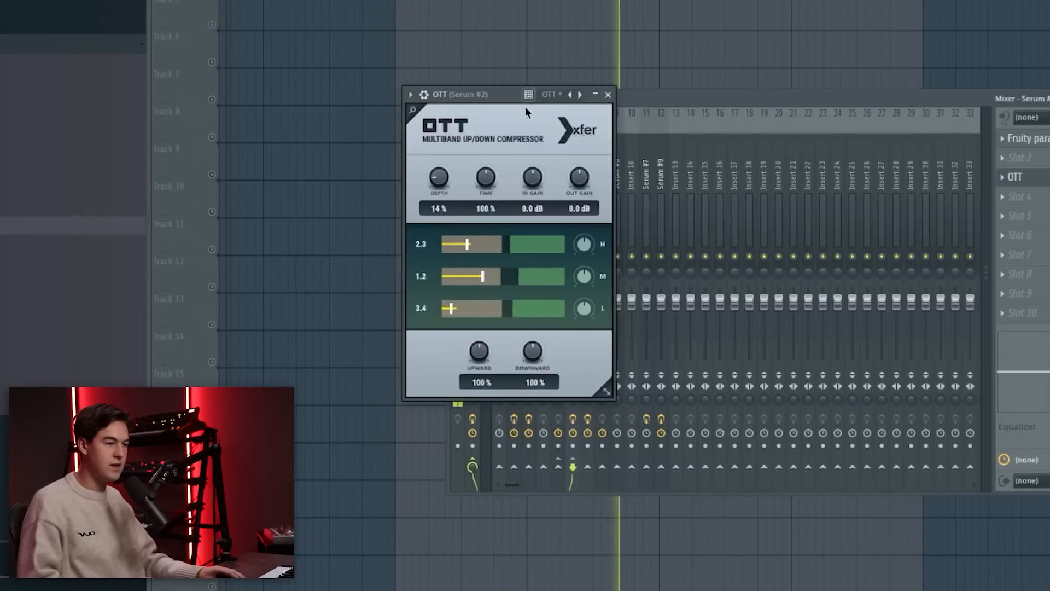
{"action": "left_click_drag", "start_coordinate": [482, 179], "coordinate": [483, 171]}
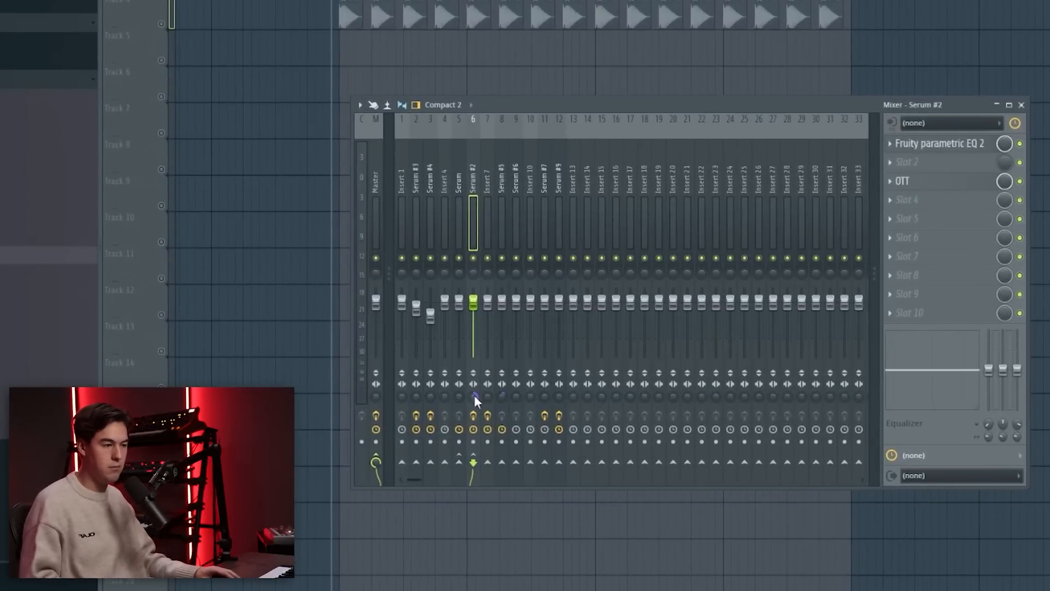
Widen the stereo separation of the Serum #2 insert and play the soloed lead
{"action": "key", "text": "space"}
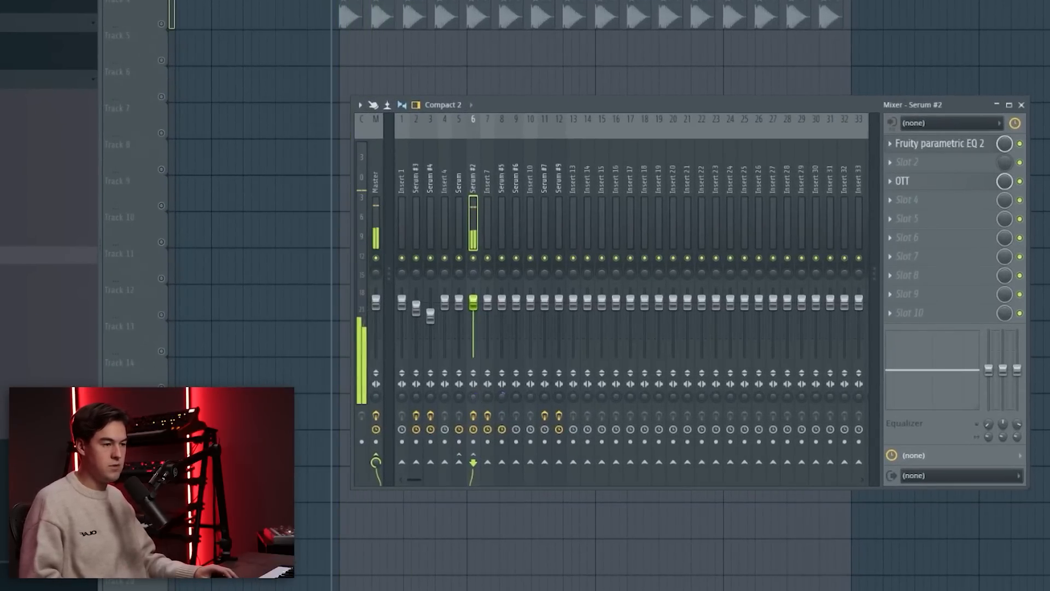
{"action": "left_click_drag", "start_coordinate": [471, 397], "coordinate": [470, 415]}
{"action": "key", "text": "space"}
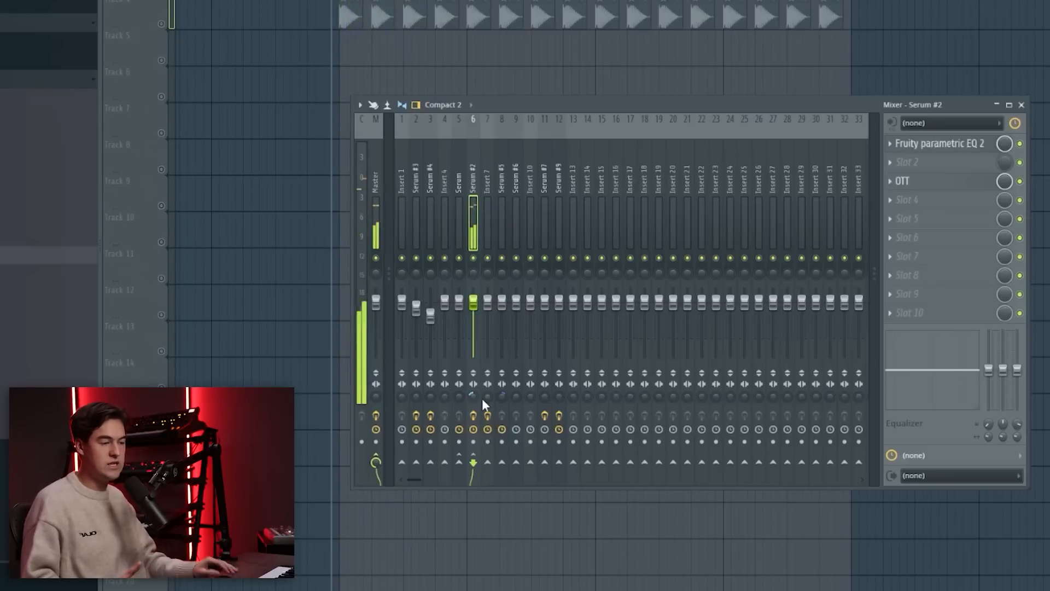
{"action": "key", "text": "space"}
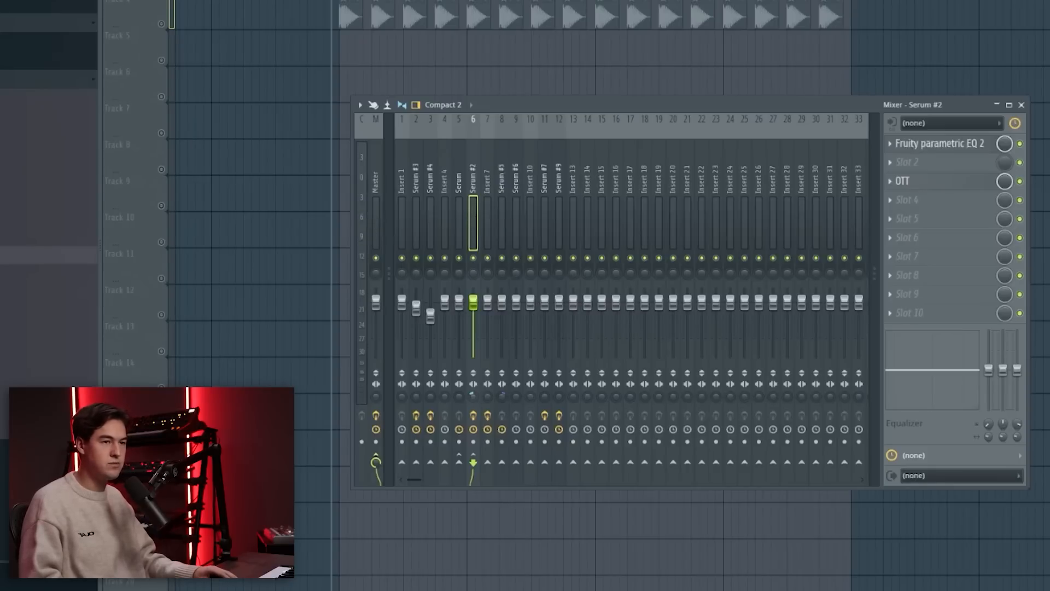
{"action": "key", "text": "space"}
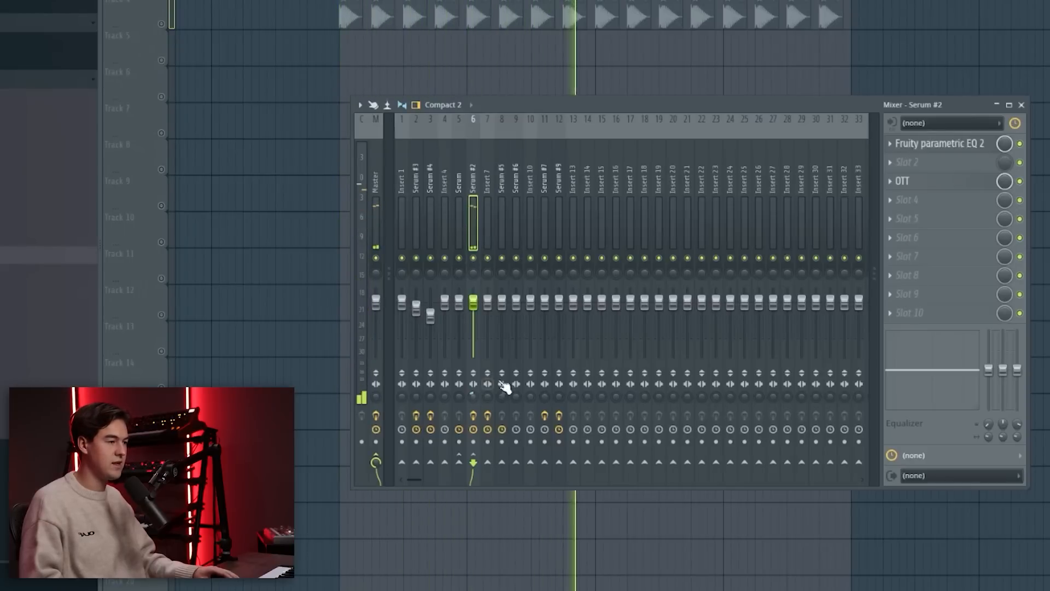
Load ValhallaVintageVerb in slot 4 of the Serum #2 insert and apply its "big reverb lead" preset
{"action": "left_click", "coordinate": [908, 201]}
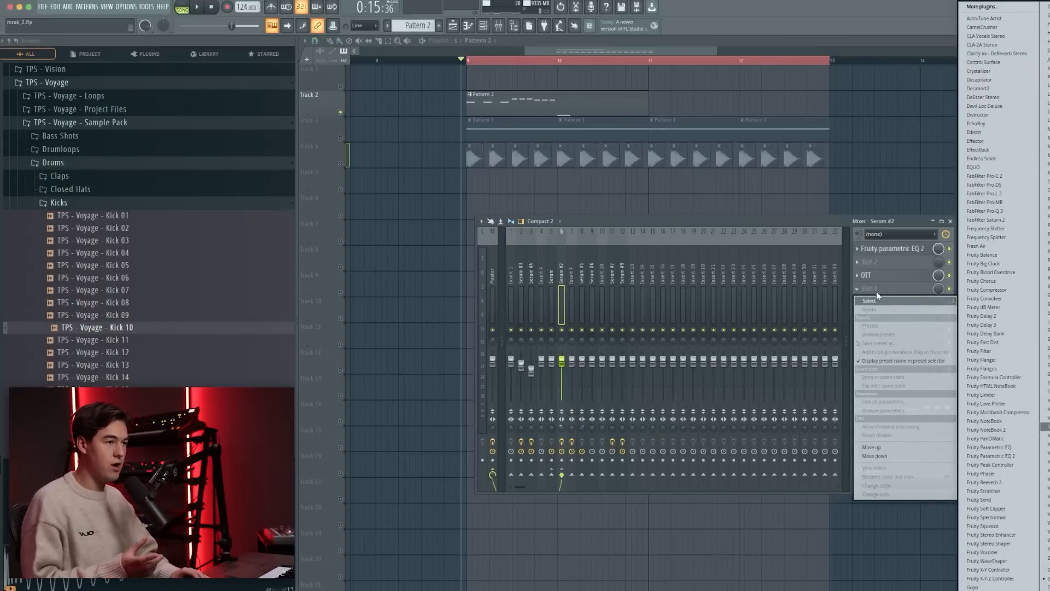
{"action": "key", "text": "Return"}
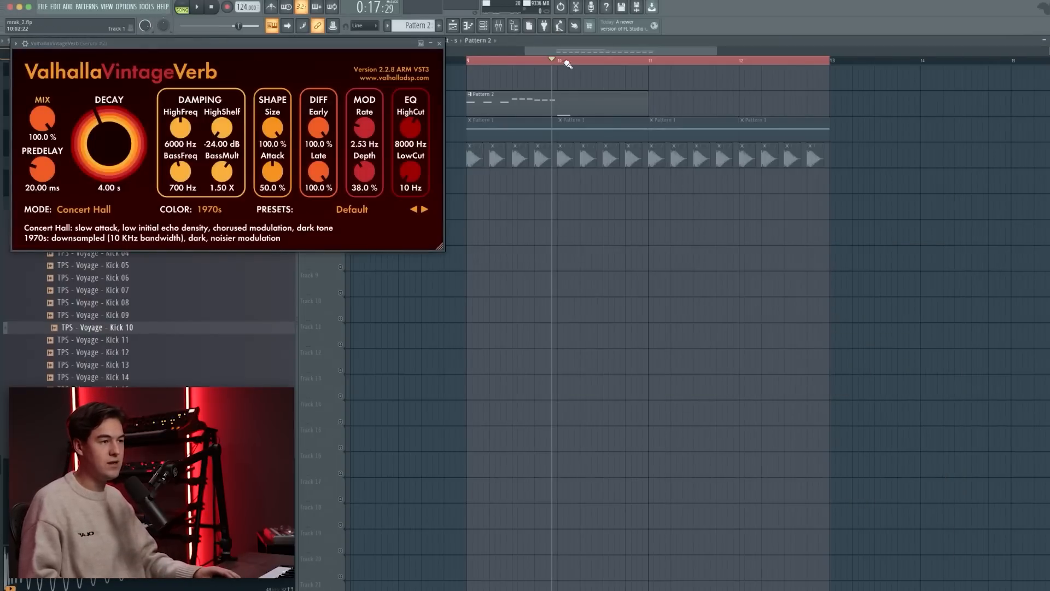
{"action": "key", "text": "F9"}
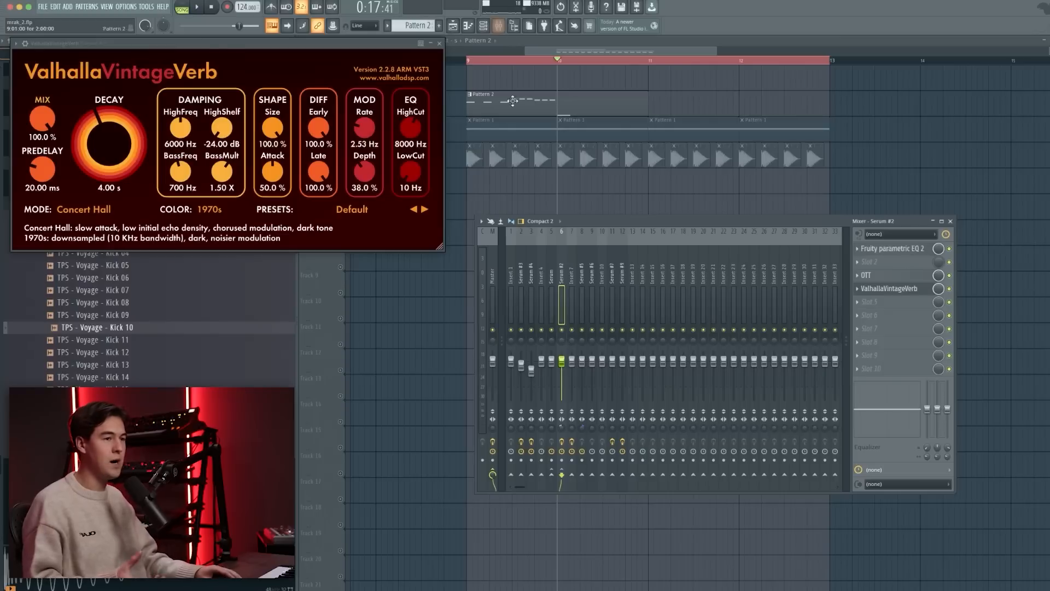
{"action": "left_click_drag", "start_coordinate": [229, 48], "coordinate": [569, 156]}
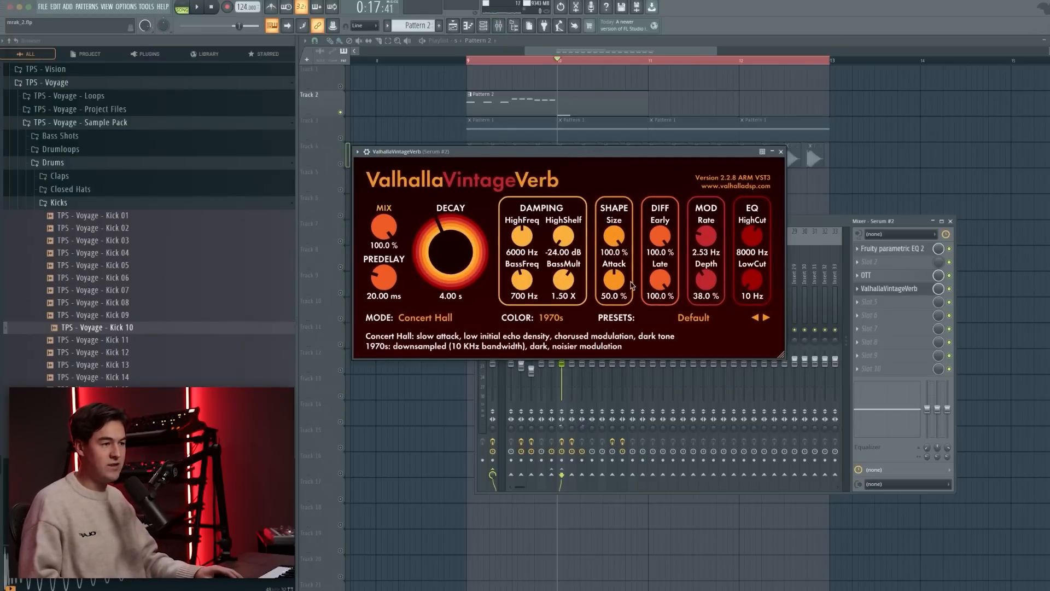
{"action": "left_click", "coordinate": [690, 319]}
{"action": "left_click", "coordinate": [647, 329]}
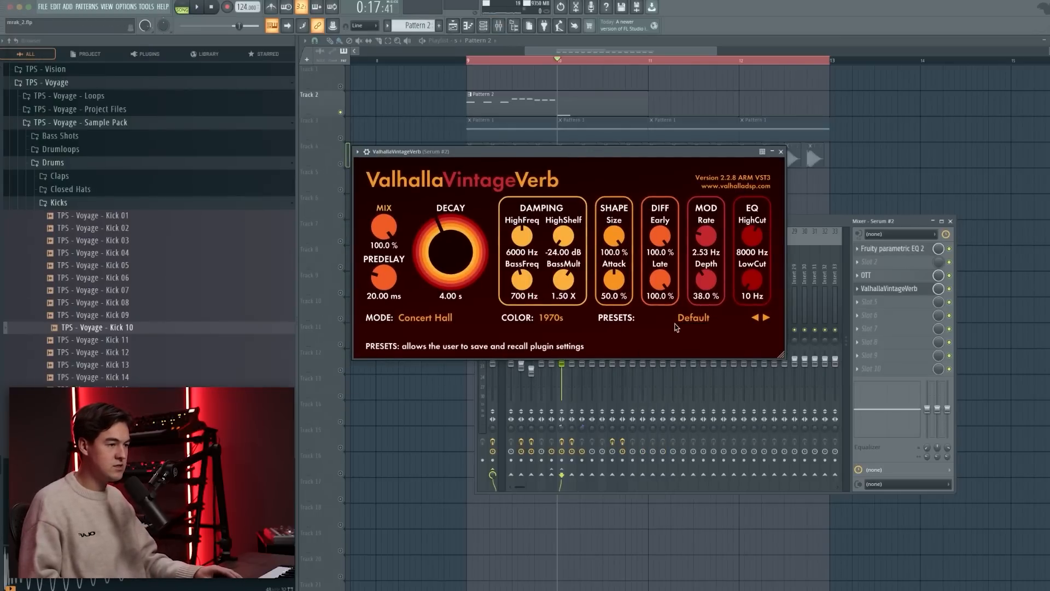
{"action": "left_click", "coordinate": [678, 322]}
{"action": "left_click", "coordinate": [676, 381]}
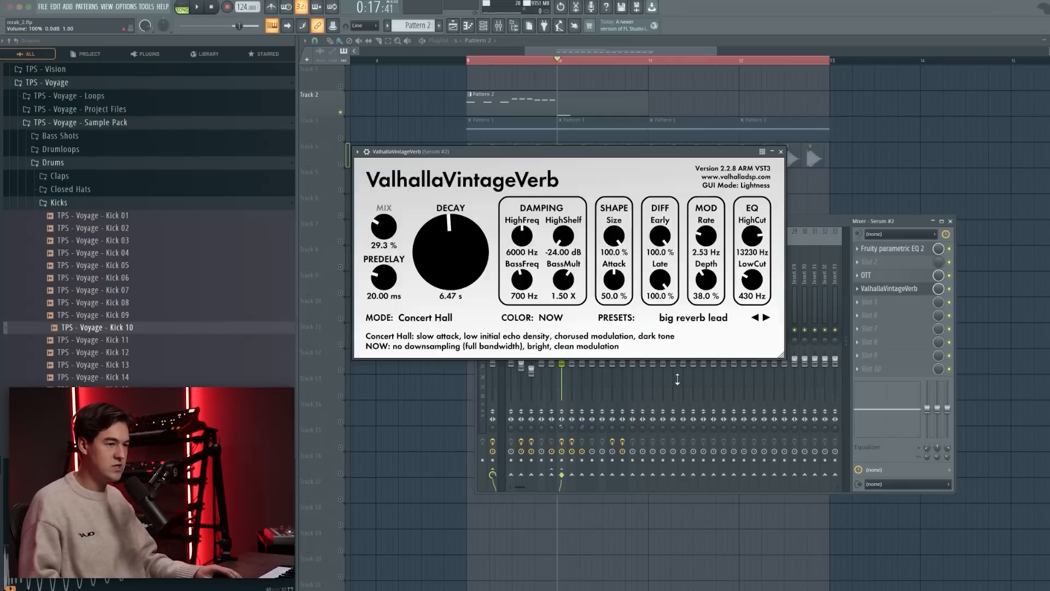
{"action": "left_click_drag", "start_coordinate": [486, 153], "coordinate": [526, 206]}
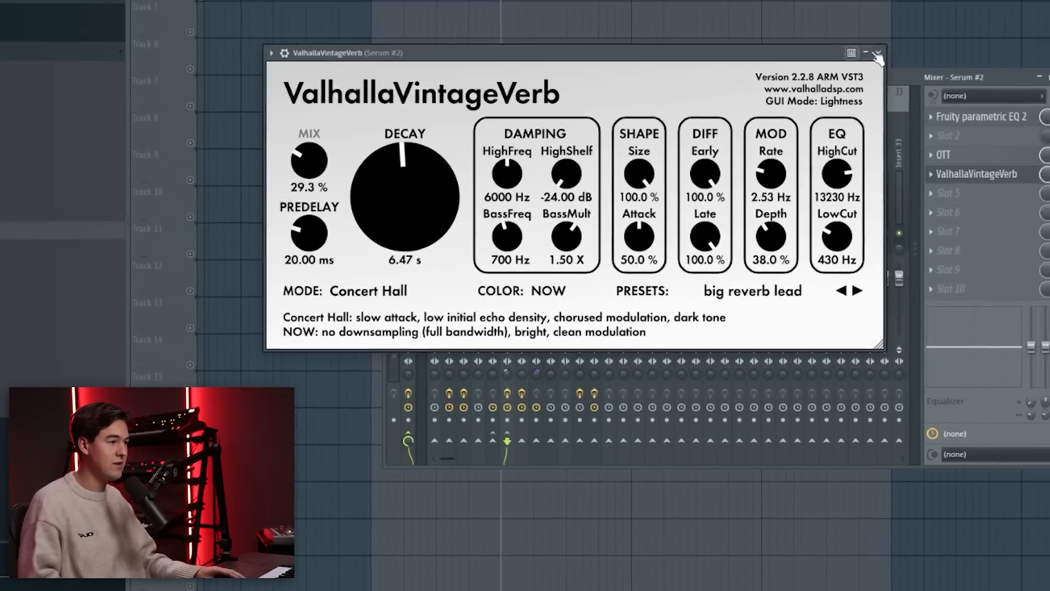
{"action": "left_click", "coordinate": [909, 45]}
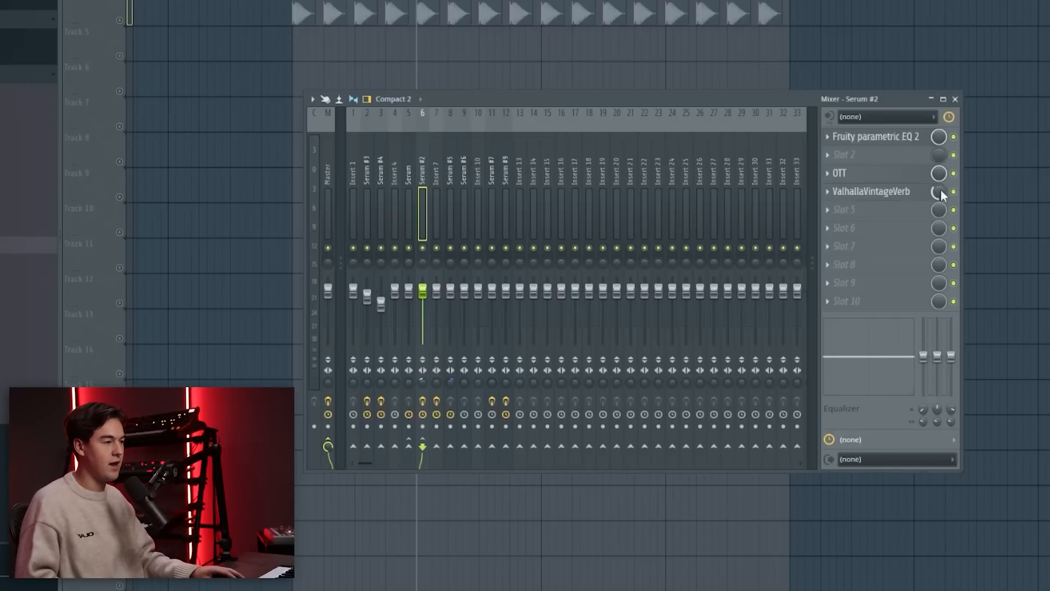
Turn the ValhallaVintageVerb slot's mix level down to minimum during playback and create an automation clip for it
{"action": "key", "text": "space"}
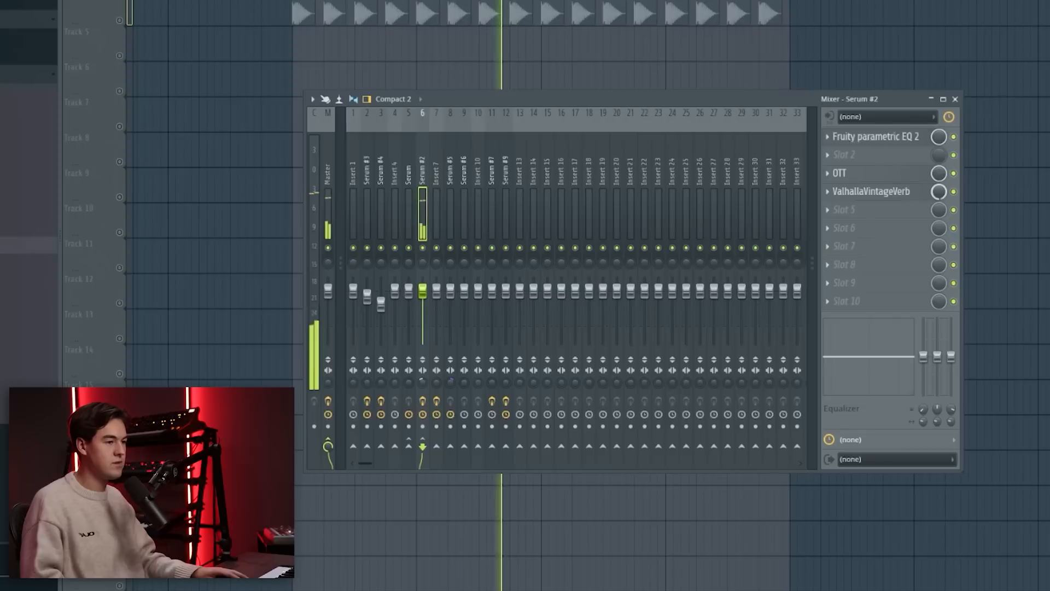
{"action": "left_click_drag", "start_coordinate": [940, 190], "coordinate": [940, 246]}
{"action": "key", "text": "space"}
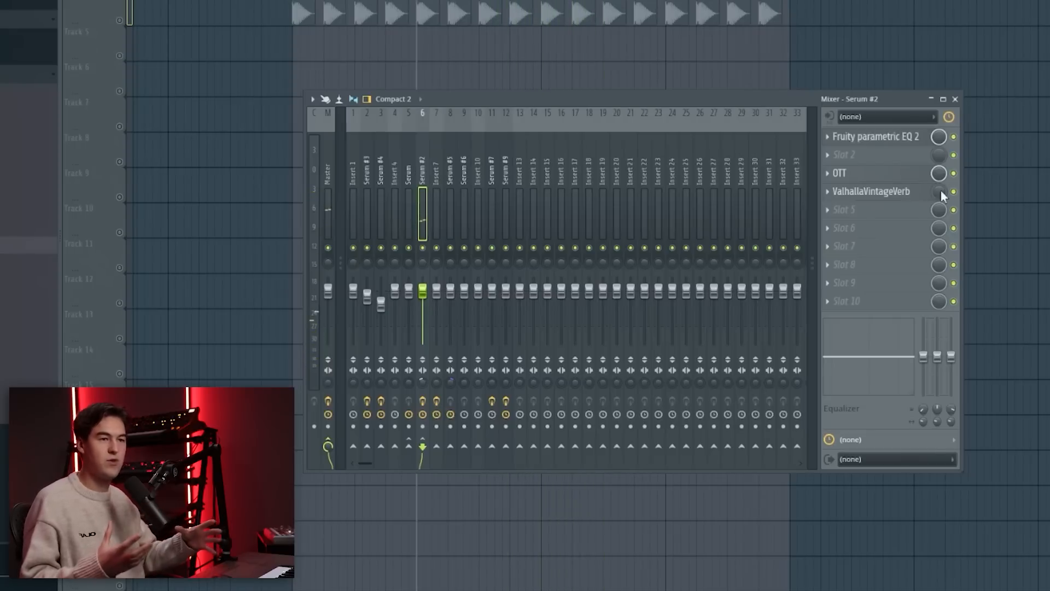
{"action": "right_click", "coordinate": [938, 191]}
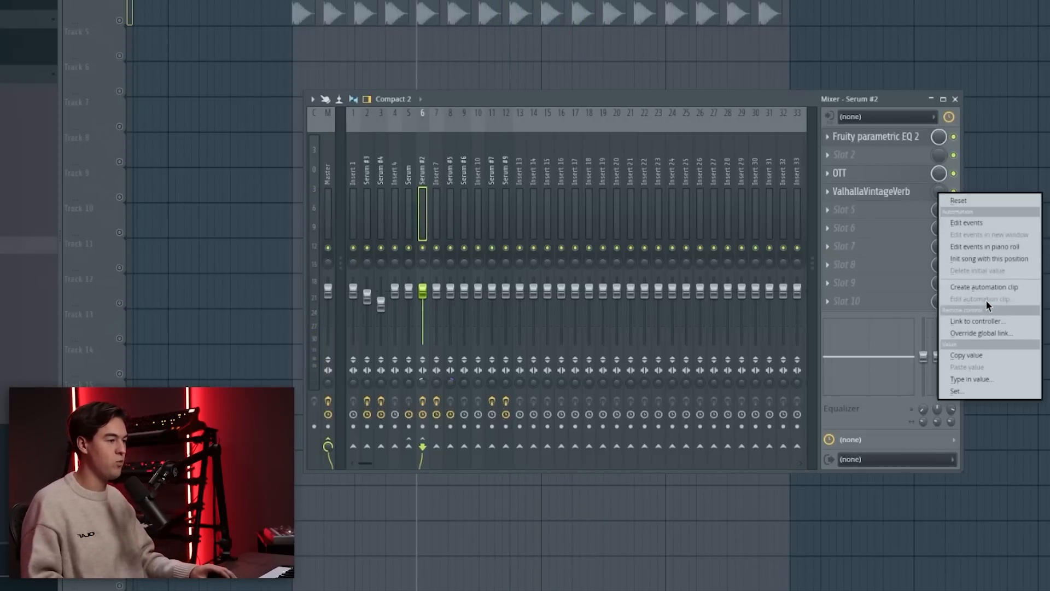
{"action": "left_click", "coordinate": [987, 287]}
{"action": "key", "text": "F9"}
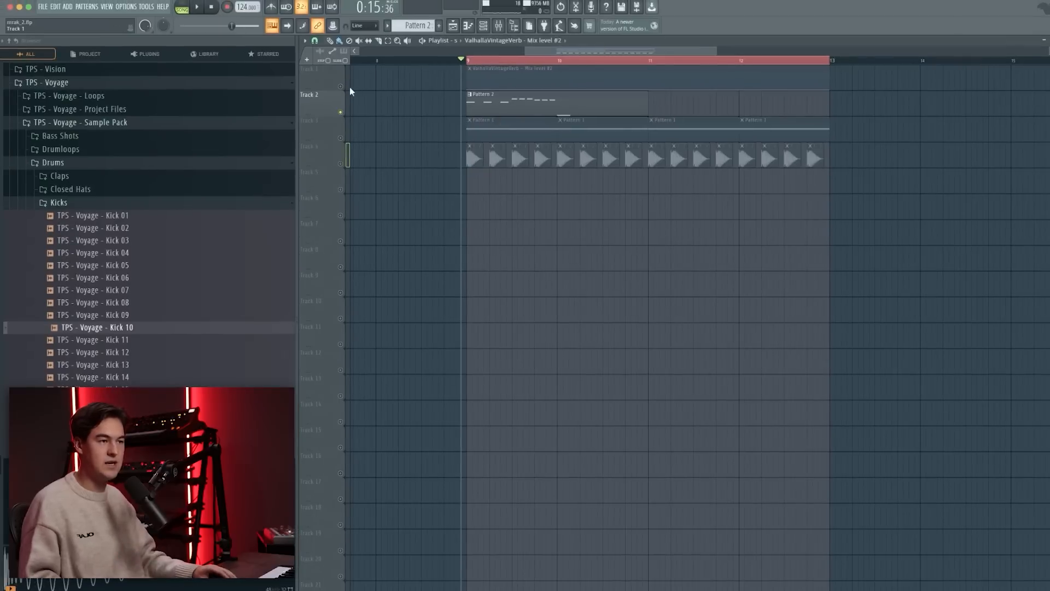
Enable Track 1 and shape the reverb mix automation to stay low through bar 9 and curve upward just after bar 10 starts
{"action": "left_click", "coordinate": [340, 87]}
{"action": "left_click", "coordinate": [478, 62]}
{"action": "scroll", "coordinate": [552, 104], "scroll_direction": "up", "scroll_amount": 3}
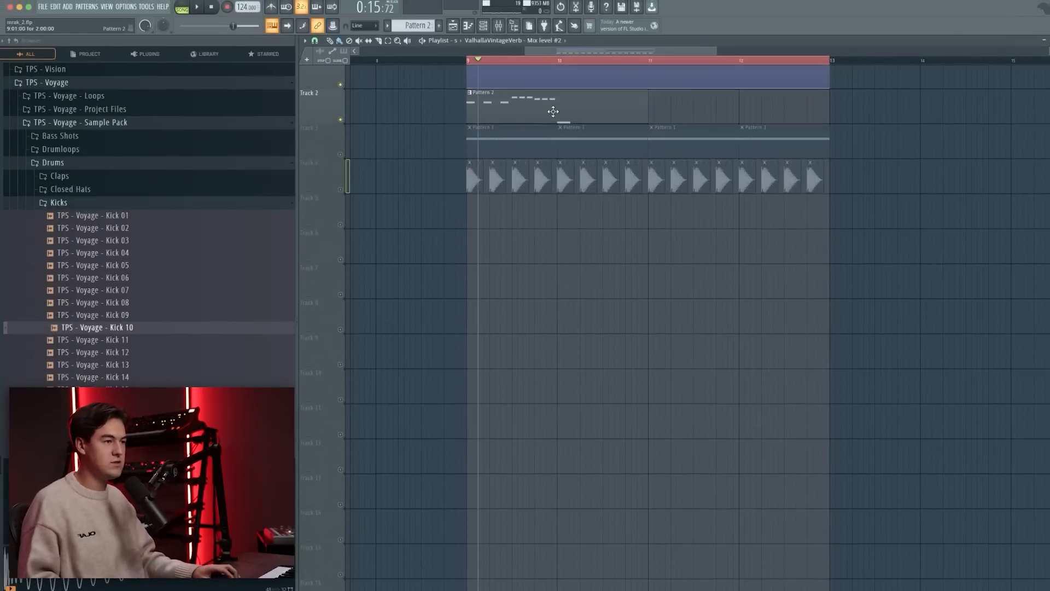
{"action": "scroll", "coordinate": [553, 103], "scroll_direction": "up", "scroll_amount": 4}
{"action": "right_click", "coordinate": [602, 83]}
{"action": "key", "text": "space"}
{"action": "left_click_drag", "start_coordinate": [604, 84], "coordinate": [604, 87]}
{"action": "key", "text": "space"}
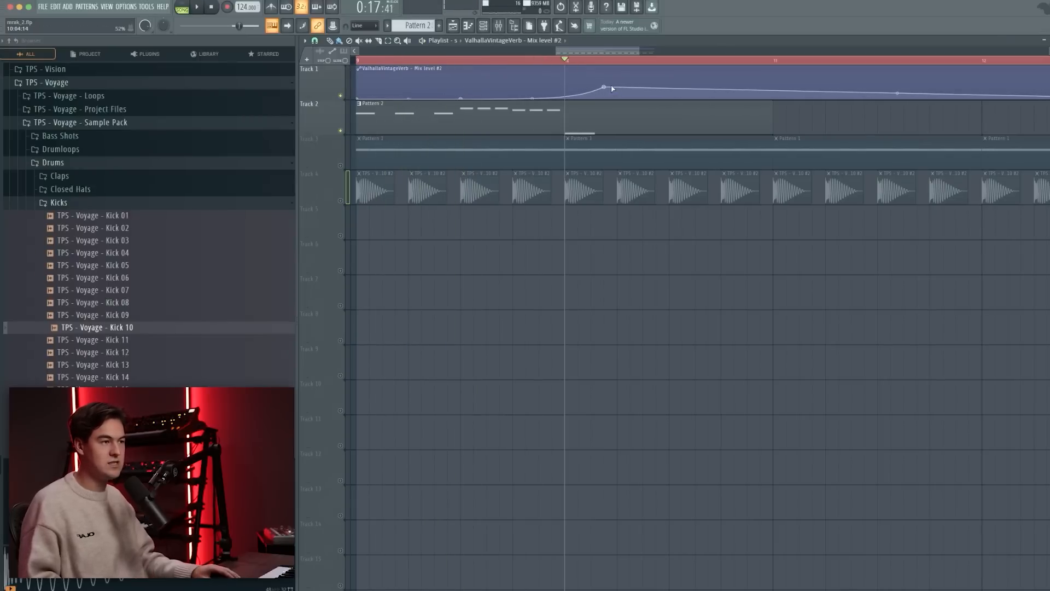
Extend the raised reverb mix automation across bars 11 and 12 and drop it at the end of the clip during playback
{"action": "key", "text": "space"}
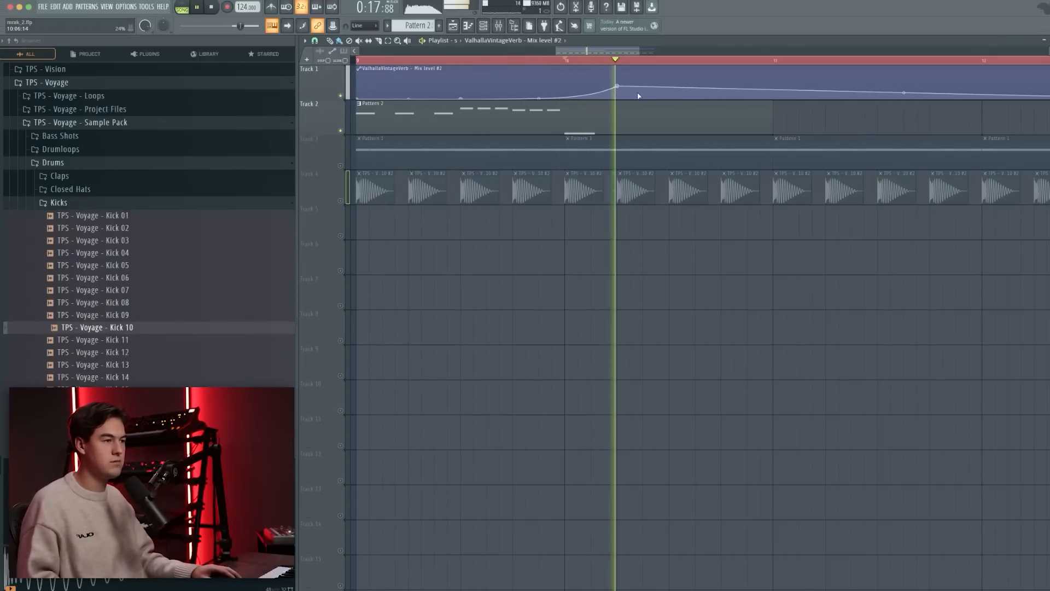
{"action": "scroll", "coordinate": [622, 90], "scroll_direction": "down", "scroll_amount": 4}
{"action": "scroll", "coordinate": [625, 90], "scroll_direction": "up", "scroll_amount": 2}
{"action": "scroll", "coordinate": [625, 89], "scroll_direction": "down", "scroll_amount": 2}
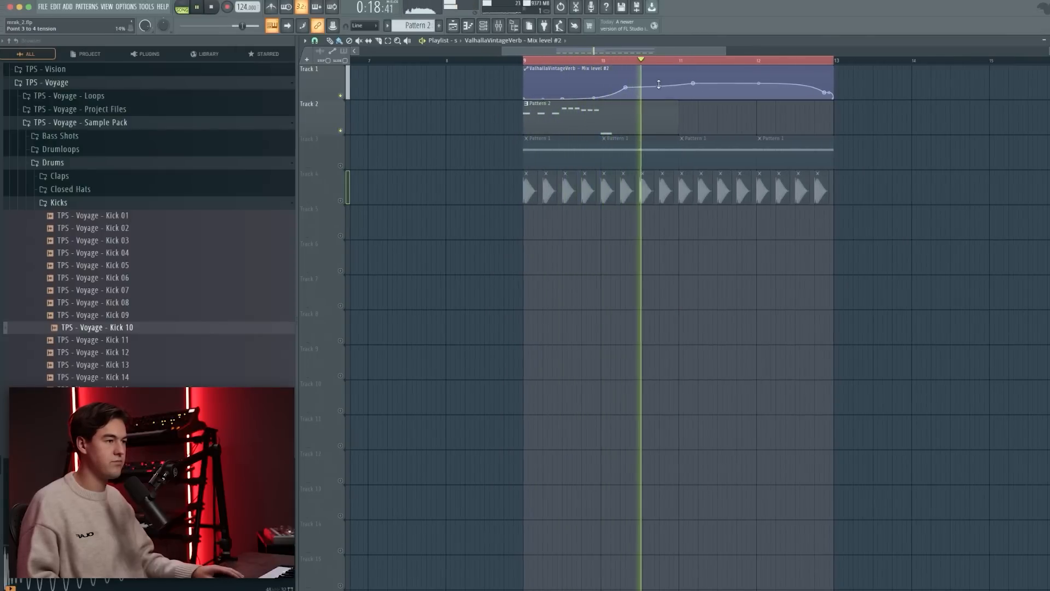
Unmute Tracks 3 and 4 and lower the Serum #2 mixer volume to 85 % (-3.6 dB) while playing everything together
{"action": "left_click", "coordinate": [340, 165]}
{"action": "left_click", "coordinate": [341, 201]}
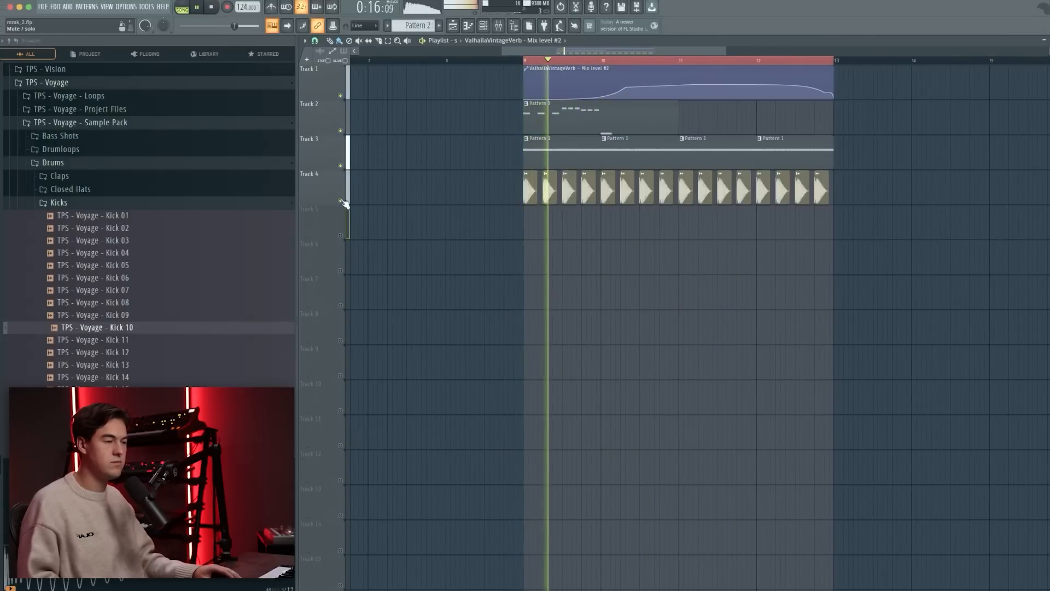
{"action": "scroll", "coordinate": [345, 201], "scroll_direction": "down", "scroll_amount": 1}
{"action": "left_click", "coordinate": [498, 26]}
{"action": "key", "text": "space"}
{"action": "key", "text": "space"}
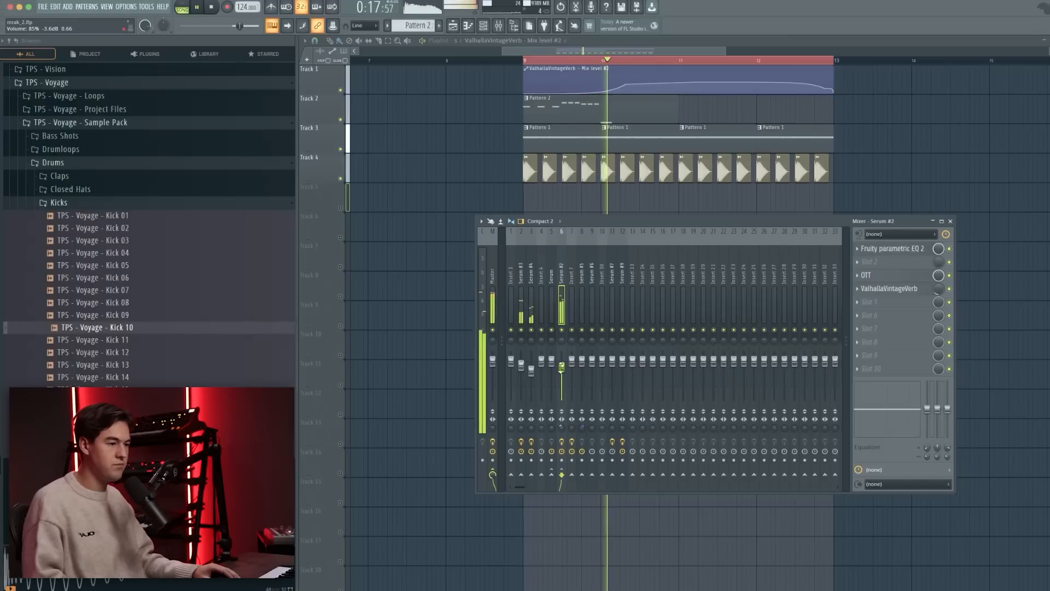
{"action": "key", "text": "space"}
Load Kickstart 2 into slot 7 of the Serum #2 mixer track and set its mix to 51% during playback
{"action": "left_click", "coordinate": [875, 328]}
{"action": "key", "text": "k"}
{"action": "key", "text": "k"}
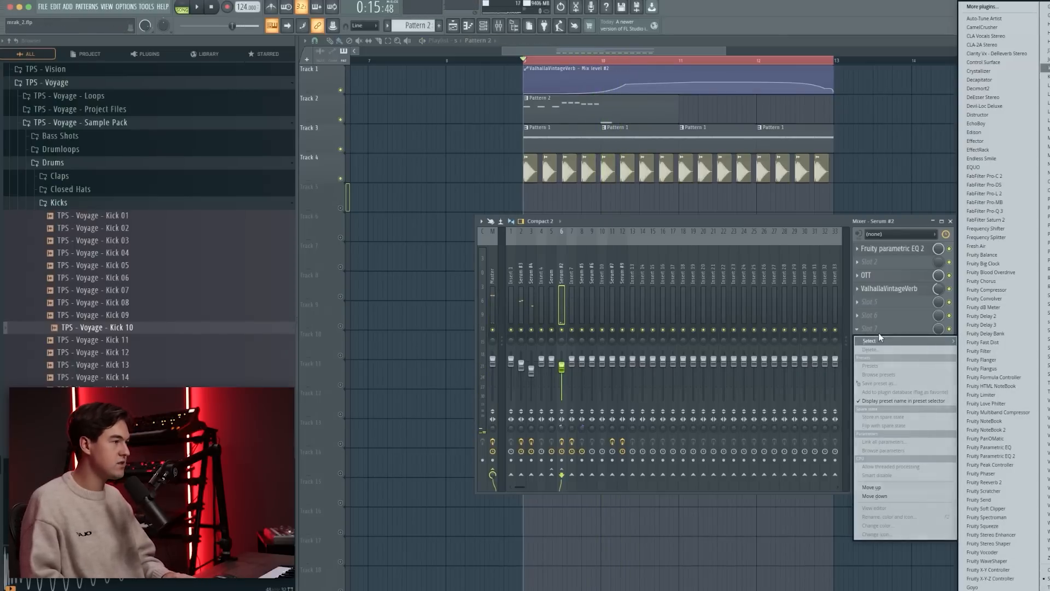
{"action": "key", "text": "Return"}
{"action": "left_click_drag", "start_coordinate": [188, 83], "coordinate": [610, 186]}
{"action": "left_click_drag", "start_coordinate": [549, 257], "coordinate": [546, 266]}
{"action": "key", "text": "space"}
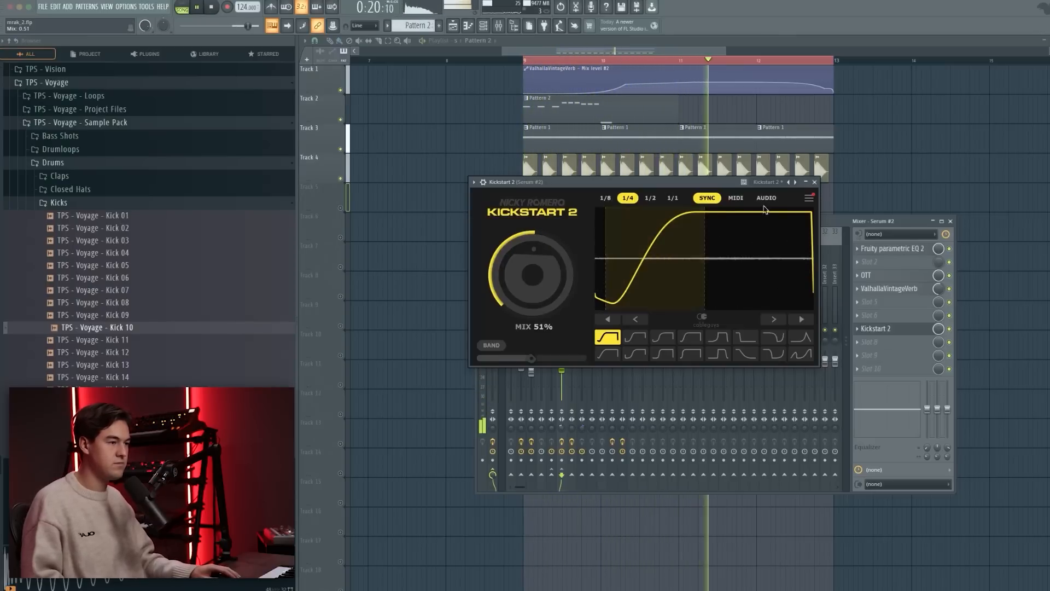
{"action": "left_click", "coordinate": [814, 182]}
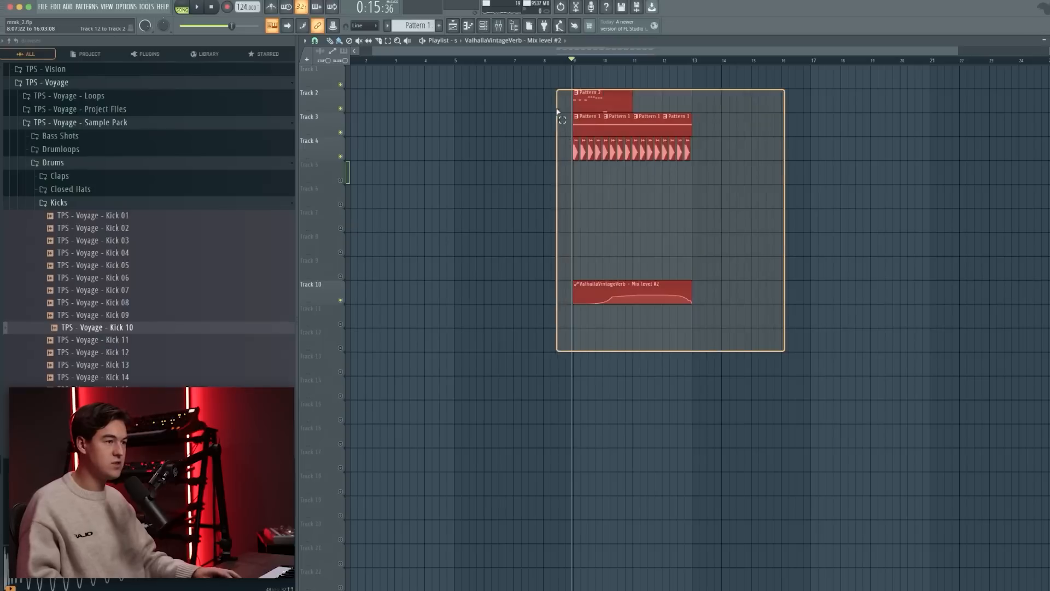
Duplicate all playlist clips, including the Track 10 reverb automation, three times so the arrangement runs from bar 9 to bar 25
{"action": "left_click_drag", "start_coordinate": [785, 350], "coordinate": [557, 111]}
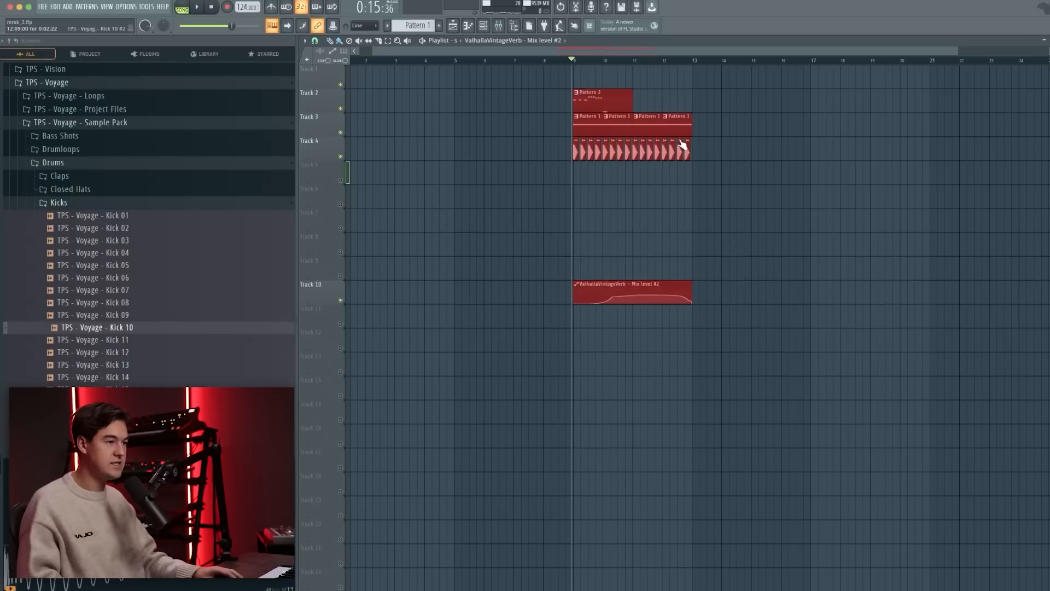
{"action": "key", "text": "super+b"}
{"action": "scroll", "coordinate": [646, 147], "scroll_direction": "down", "scroll_amount": 2}
{"action": "key", "text": "super+b"}
{"action": "key", "text": "super+b"}
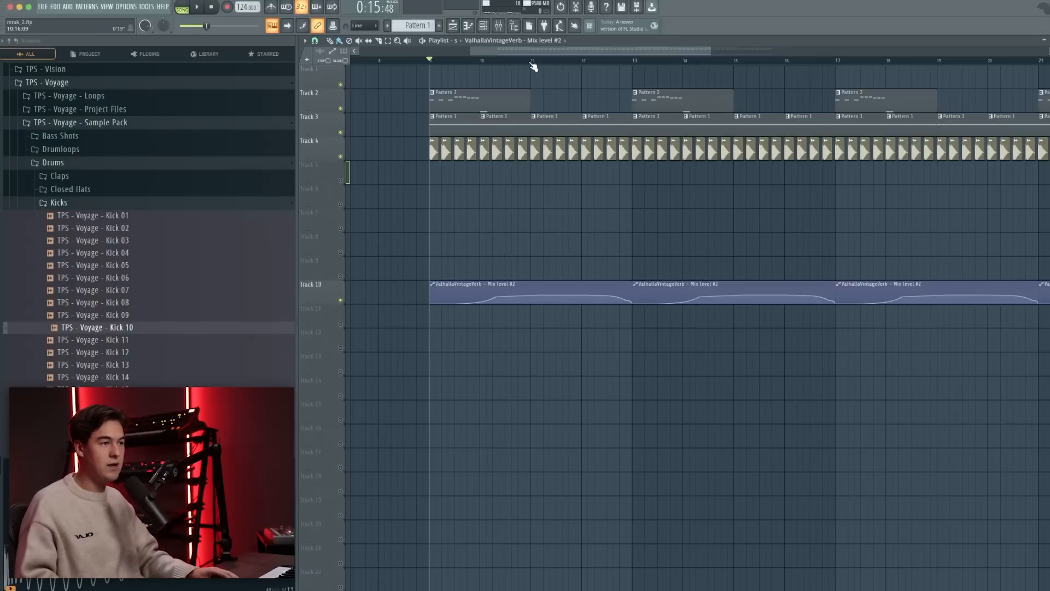
{"action": "left_click", "coordinate": [531, 62]}
{"action": "scroll", "coordinate": [533, 65], "scroll_direction": "up", "scroll_amount": 3}
{"action": "left_click_drag", "start_coordinate": [532, 65], "coordinate": [753, 65]}
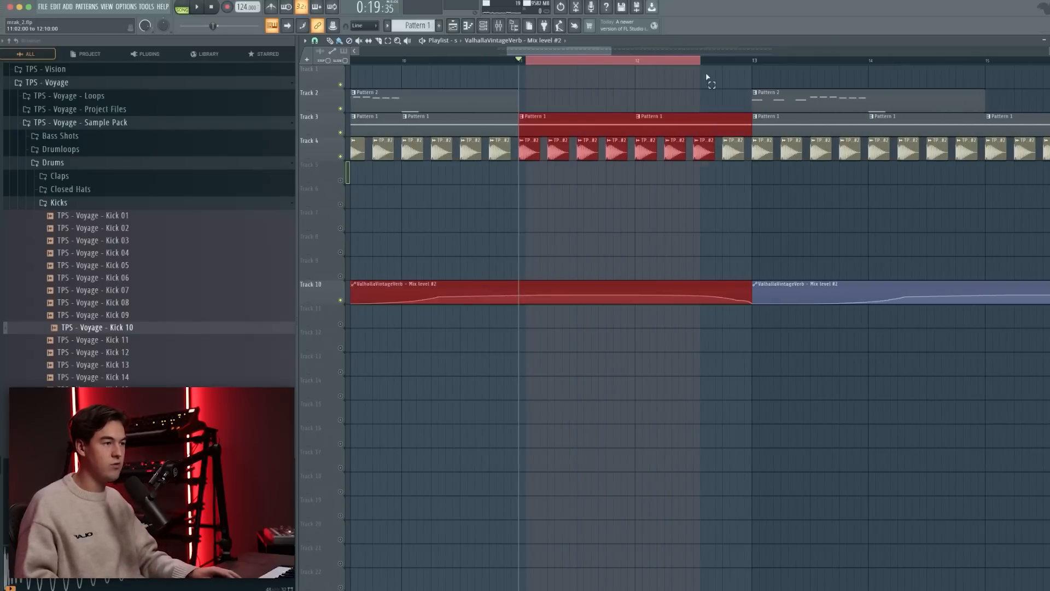
{"action": "scroll", "coordinate": [551, 63], "scroll_direction": "down", "scroll_amount": 3}
{"action": "left_click_drag", "start_coordinate": [684, 61], "coordinate": [664, 82]}
{"action": "left_click_drag", "start_coordinate": [422, 62], "coordinate": [884, 69]}
{"action": "scroll", "coordinate": [705, 95], "scroll_direction": "down", "scroll_amount": 4}
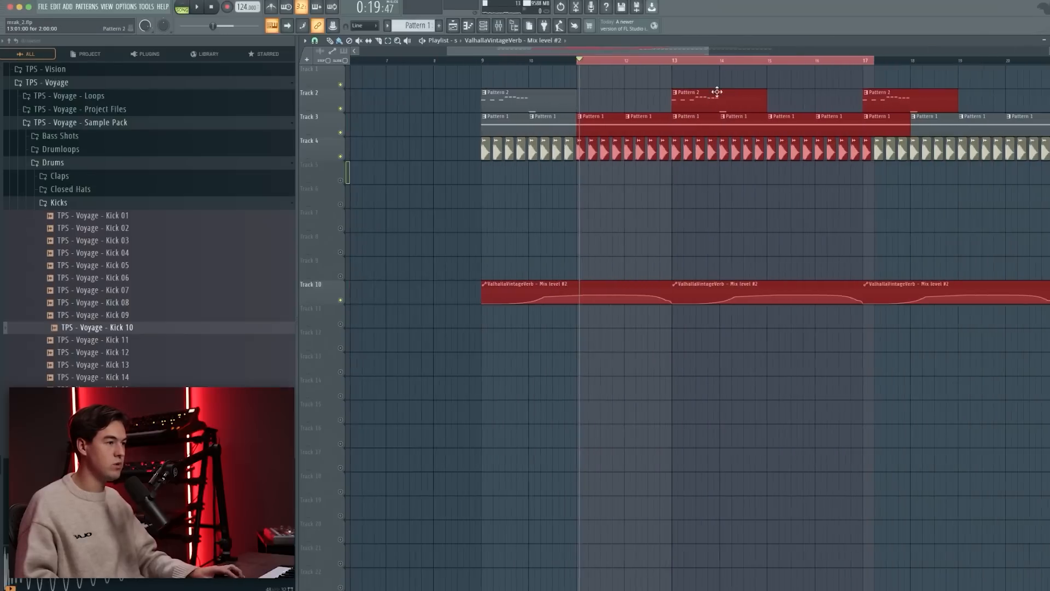
{"action": "scroll", "coordinate": [787, 62], "scroll_direction": "up", "scroll_amount": 4}
{"action": "left_click_drag", "start_coordinate": [693, 61], "coordinate": [875, 85]}
{"action": "left_click", "coordinate": [573, 60]}
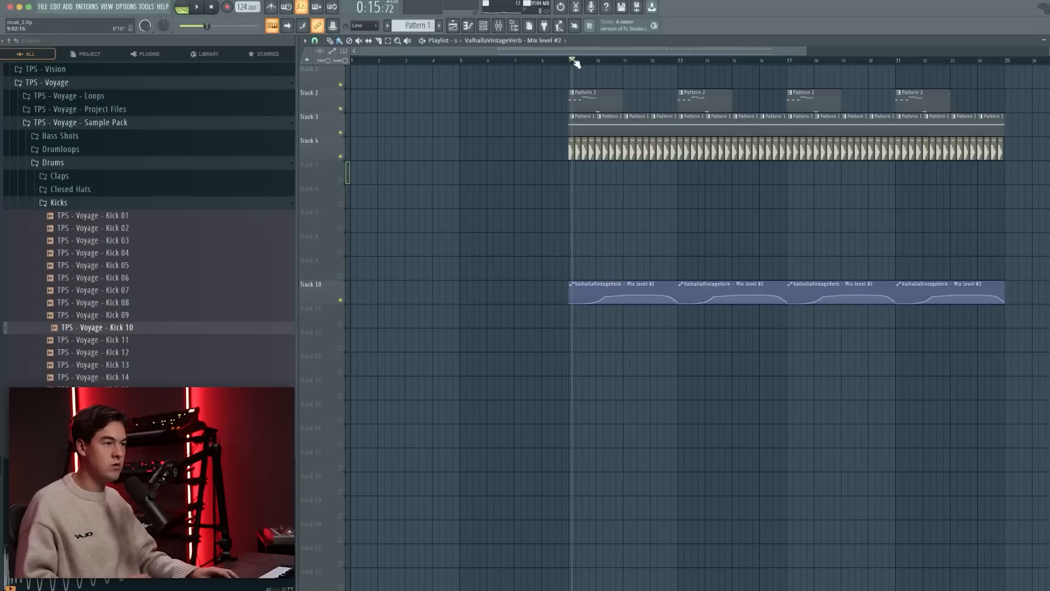
Create a new empty pattern and open the first Serum channel holding the LD - Masterminds preset
{"action": "left_click", "coordinate": [483, 25]}
{"action": "left_click", "coordinate": [83, 8]}
{"action": "left_click", "coordinate": [138, 22]}
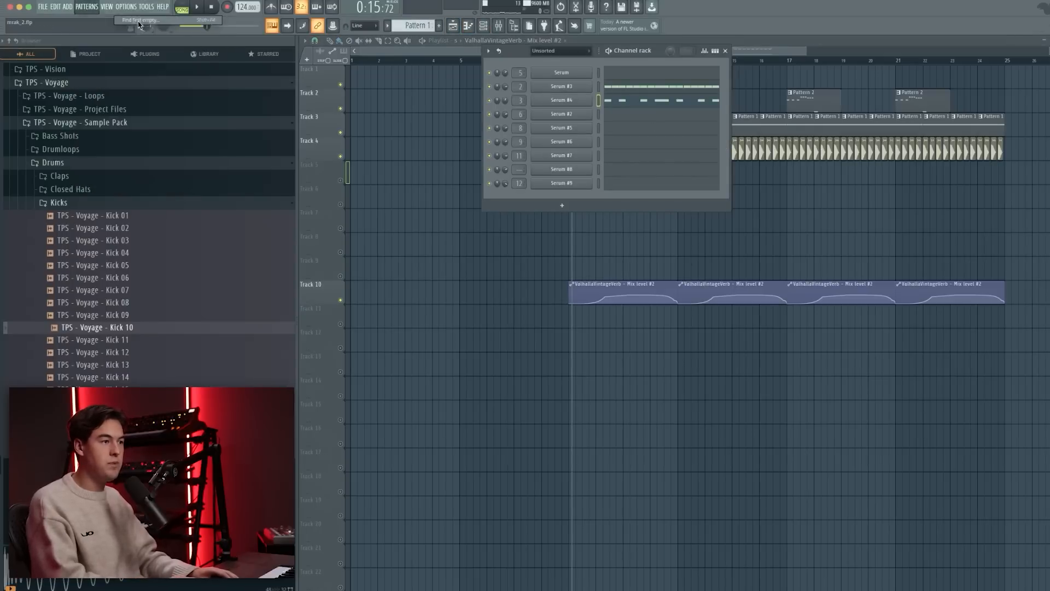
{"action": "left_click", "coordinate": [598, 75]}
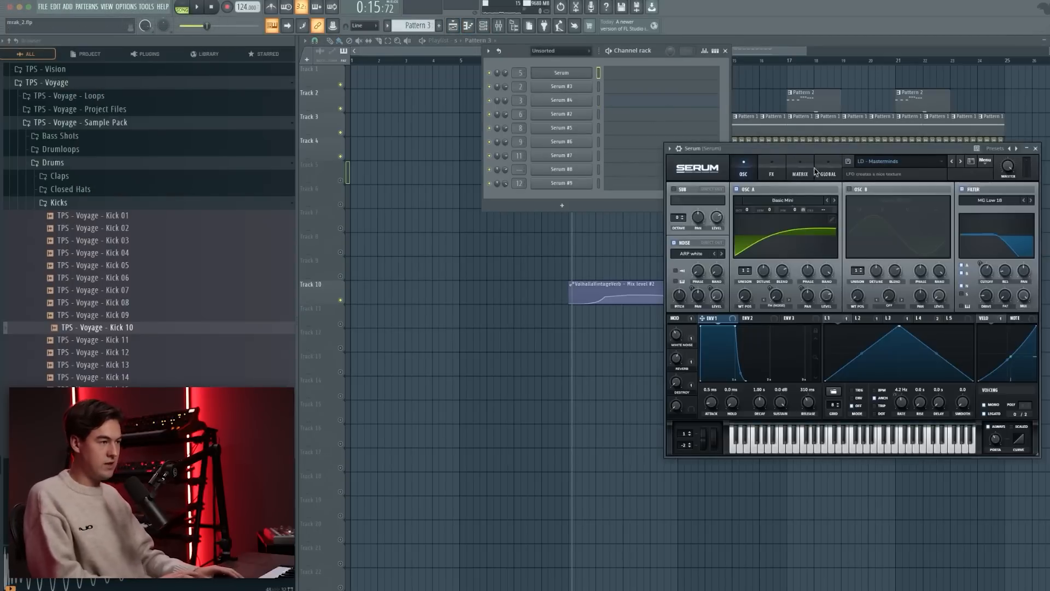
{"action": "left_click_drag", "start_coordinate": [757, 151], "coordinate": [626, 143]}
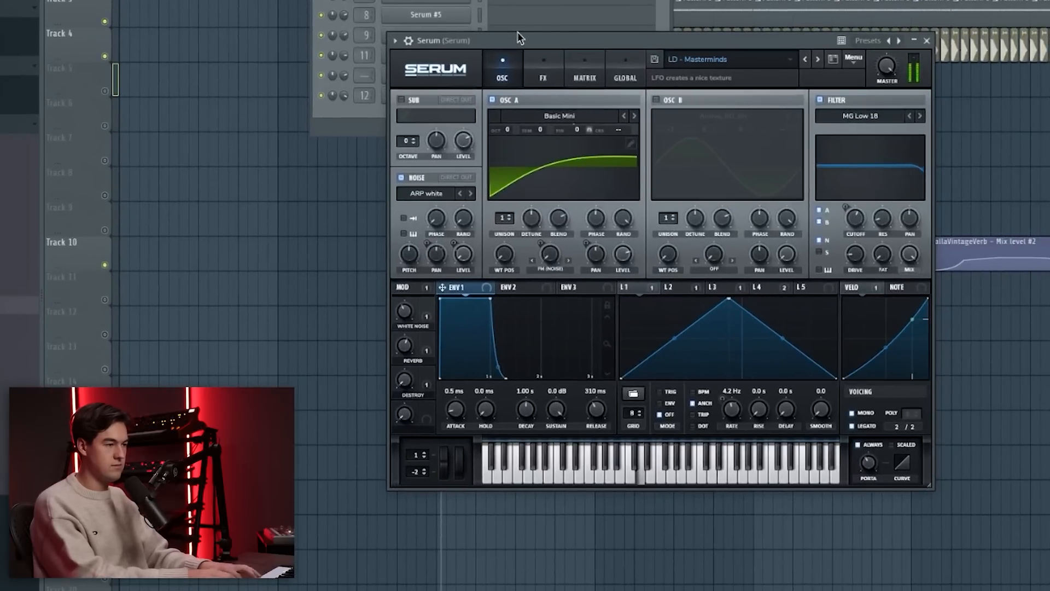
{"action": "left_click_drag", "start_coordinate": [545, 44], "coordinate": [483, 41]}
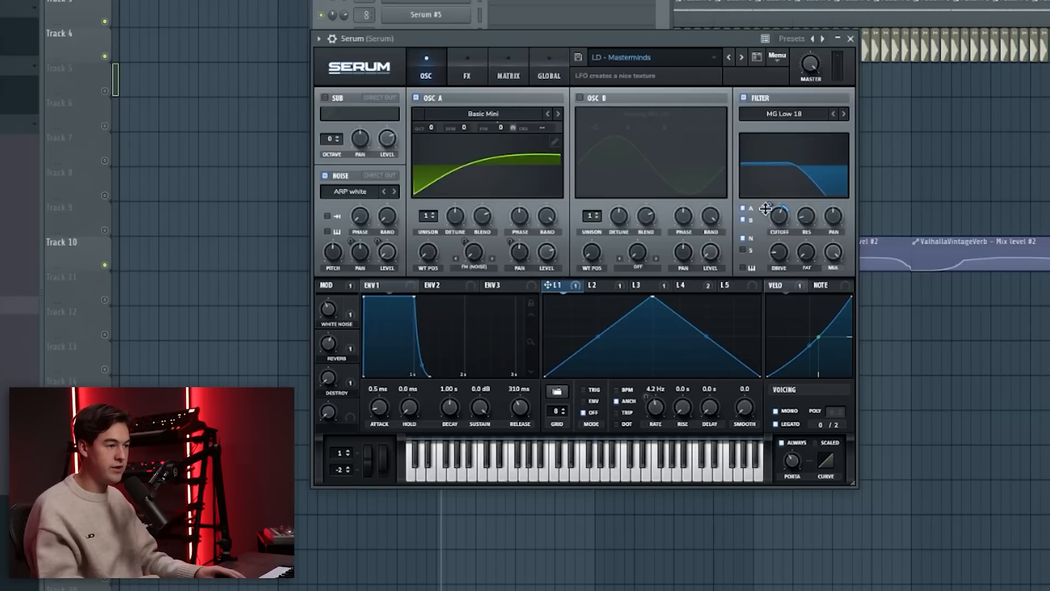
Examine the settings and modulation destinations of LFO 1 through LFO 4 in the Serum preset
{"action": "mouse_move", "coordinate": [620, 288]}
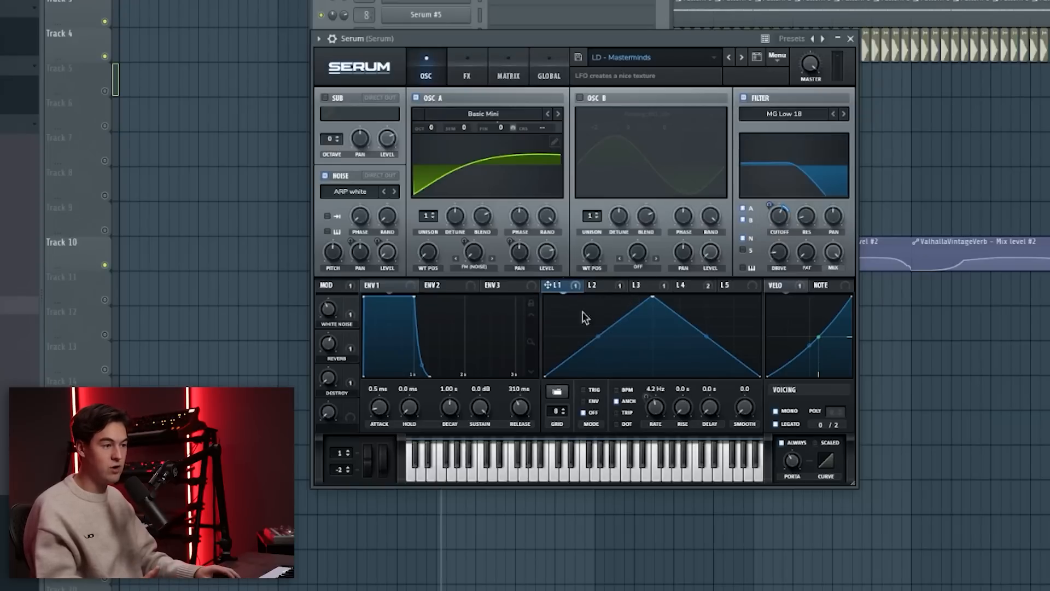
{"action": "left_click", "coordinate": [593, 285]}
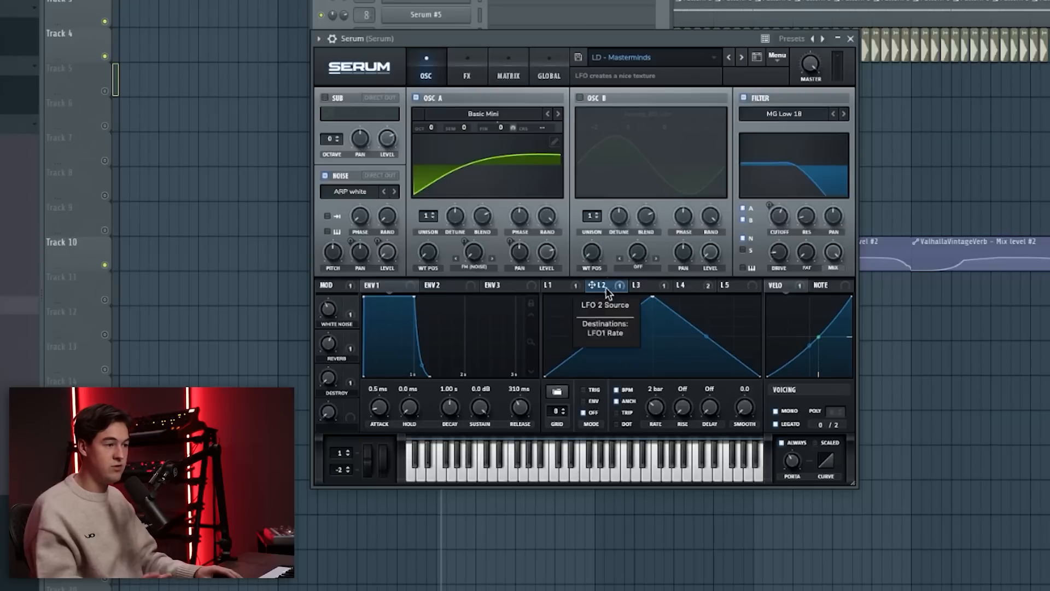
{"action": "left_click", "coordinate": [568, 286]}
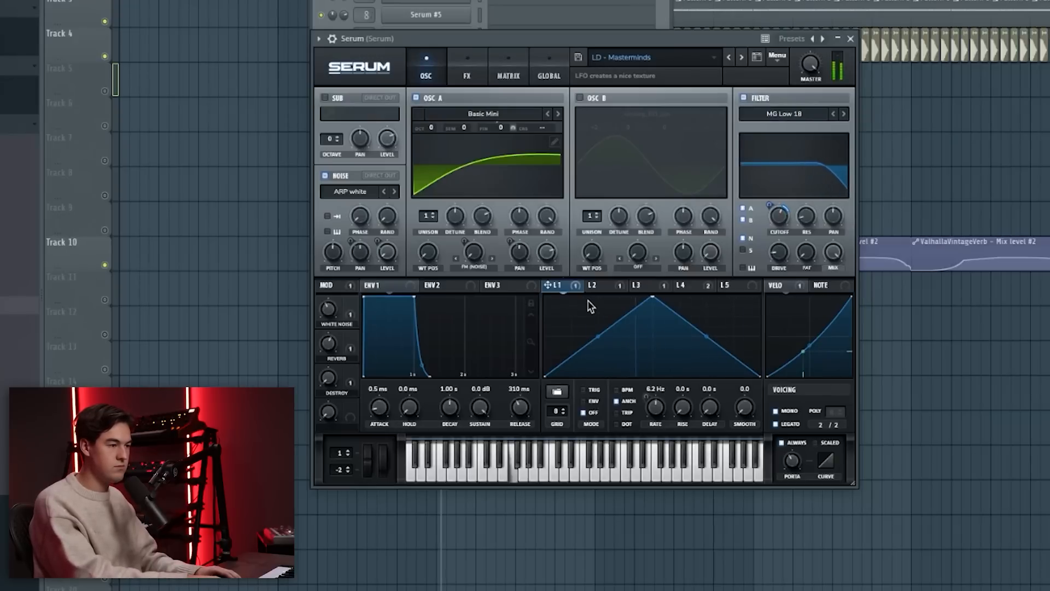
{"action": "left_click", "coordinate": [651, 286]}
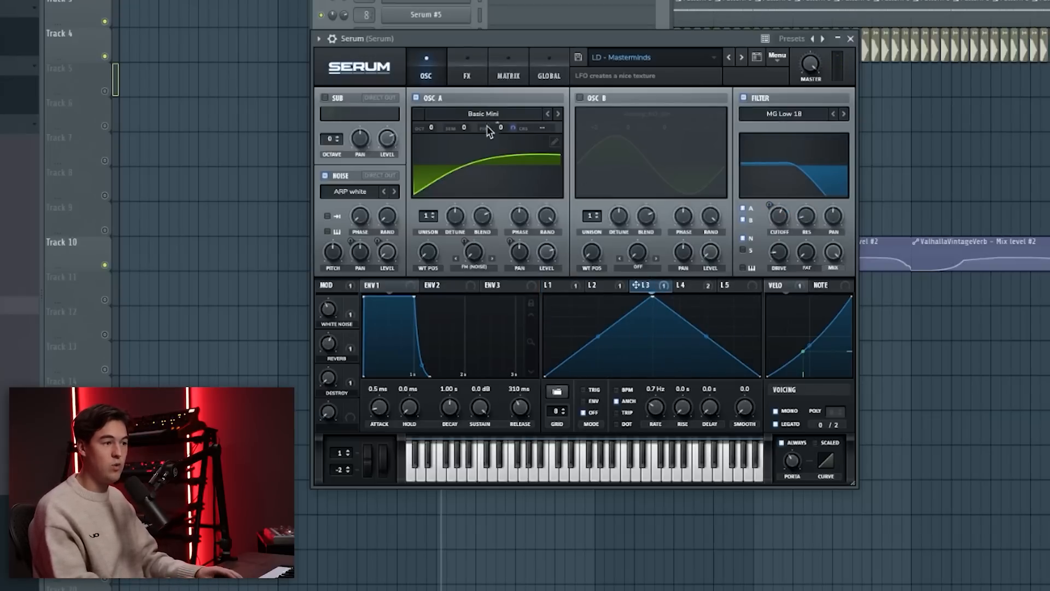
{"action": "mouse_move", "coordinate": [510, 125]}
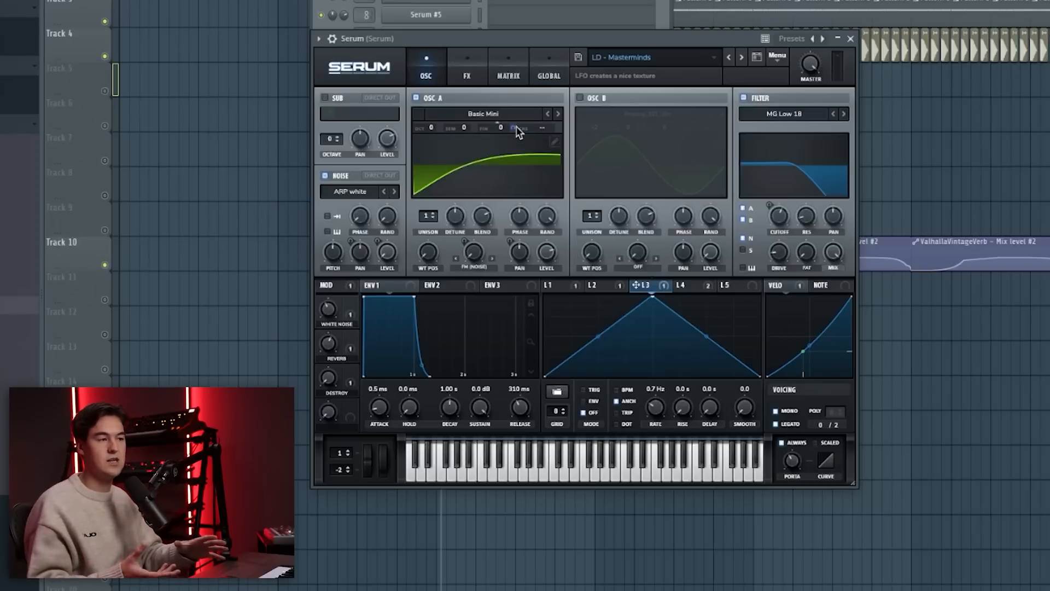
{"action": "left_click", "coordinate": [703, 289]}
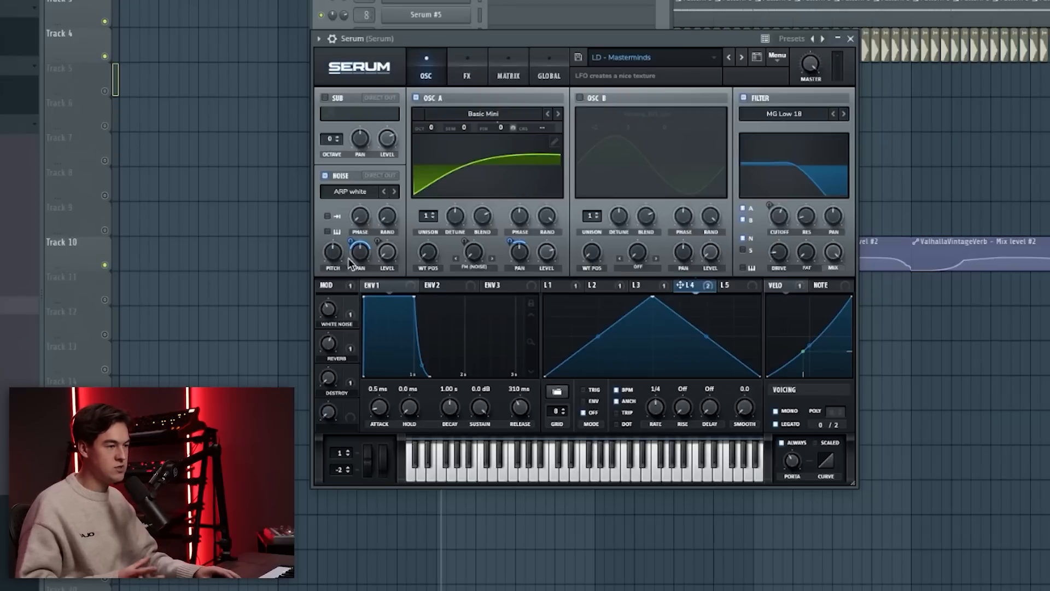
Compare the preset's sound with its Distortion and Chorus effects switched off and on, and close Serum
{"action": "left_click", "coordinate": [469, 61]}
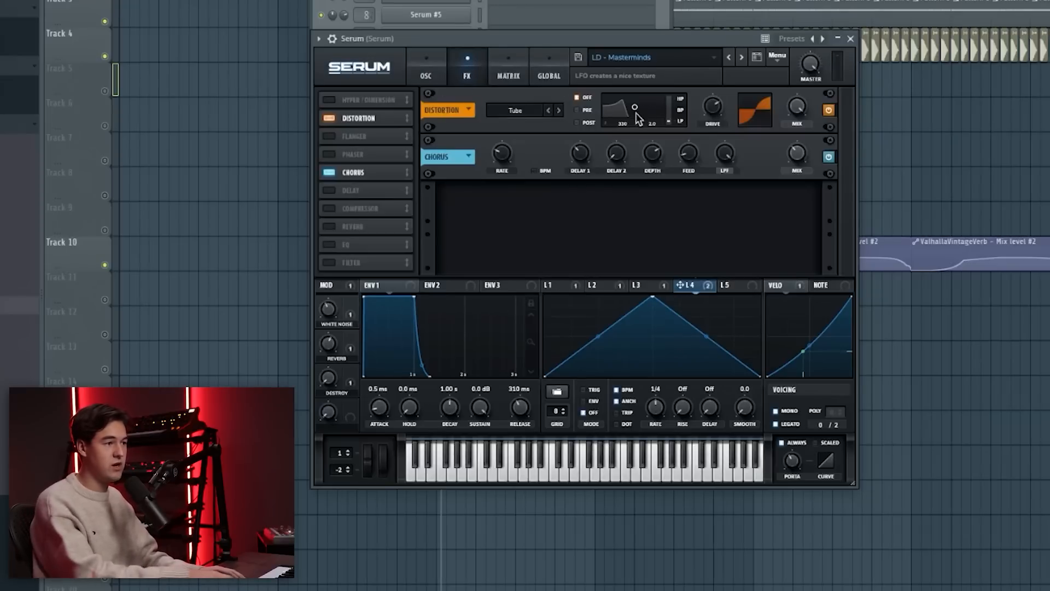
{"action": "left_click", "coordinate": [334, 115]}
{"action": "left_click", "coordinate": [335, 115]}
{"action": "left_click", "coordinate": [329, 174]}
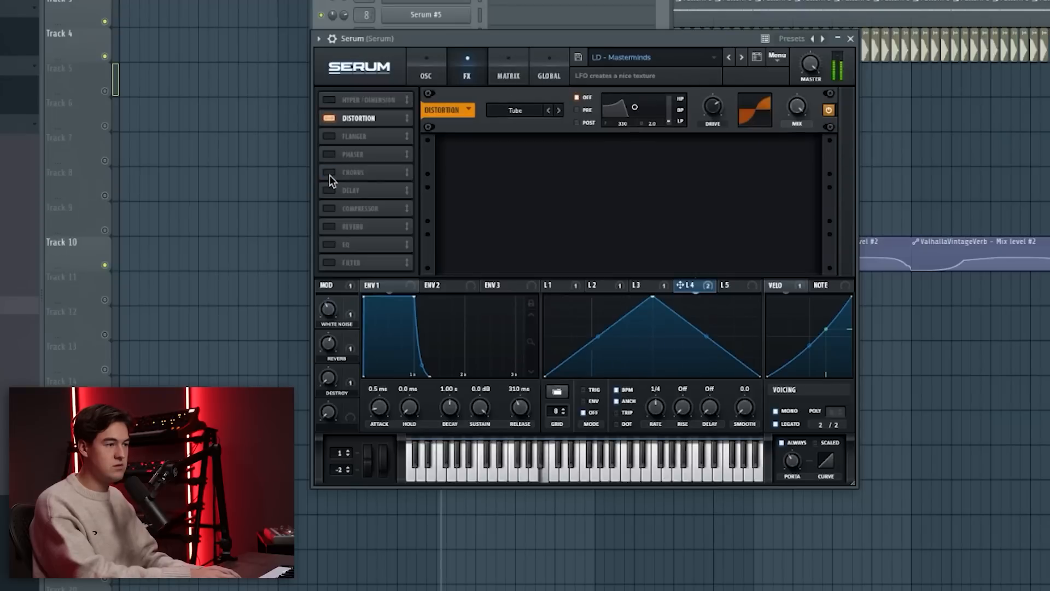
{"action": "left_click", "coordinate": [329, 174]}
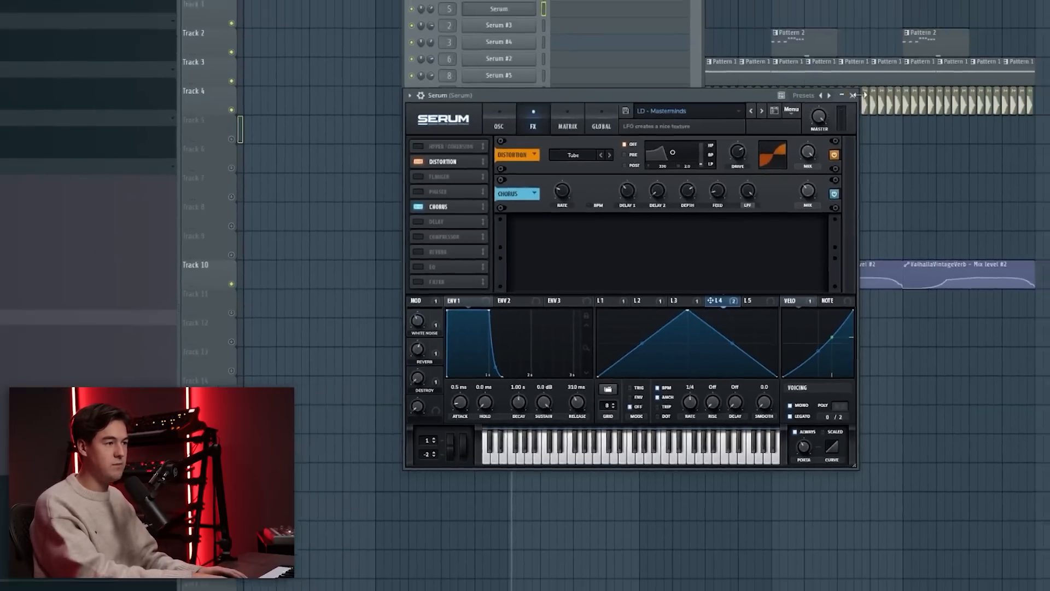
{"action": "left_click", "coordinate": [850, 39]}
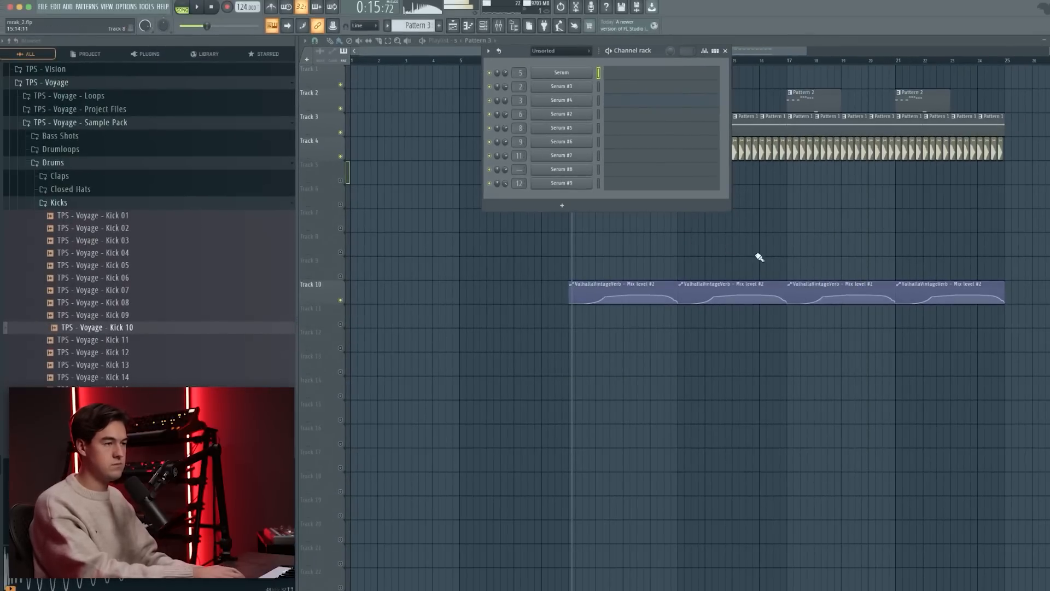
Place a Pattern 3 clip on Track 1 at bar 9 and stretch it just past bar 17
{"action": "key", "text": "F6"}
{"action": "left_click", "coordinate": [571, 67]}
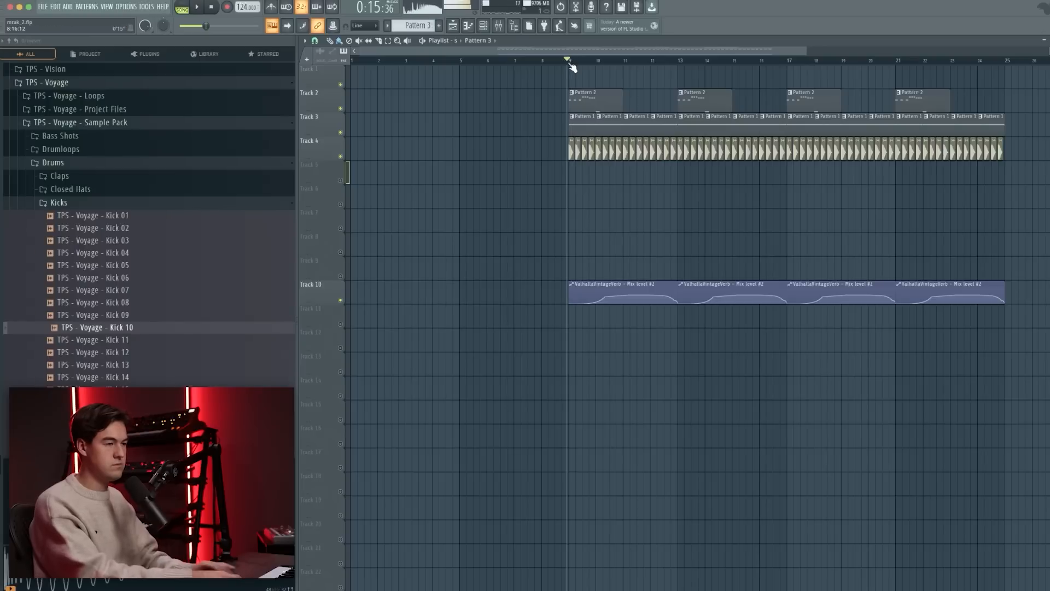
{"action": "scroll", "coordinate": [621, 98], "scroll_direction": "up", "scroll_amount": 2}
{"action": "left_click_drag", "start_coordinate": [563, 79], "coordinate": [864, 78]}
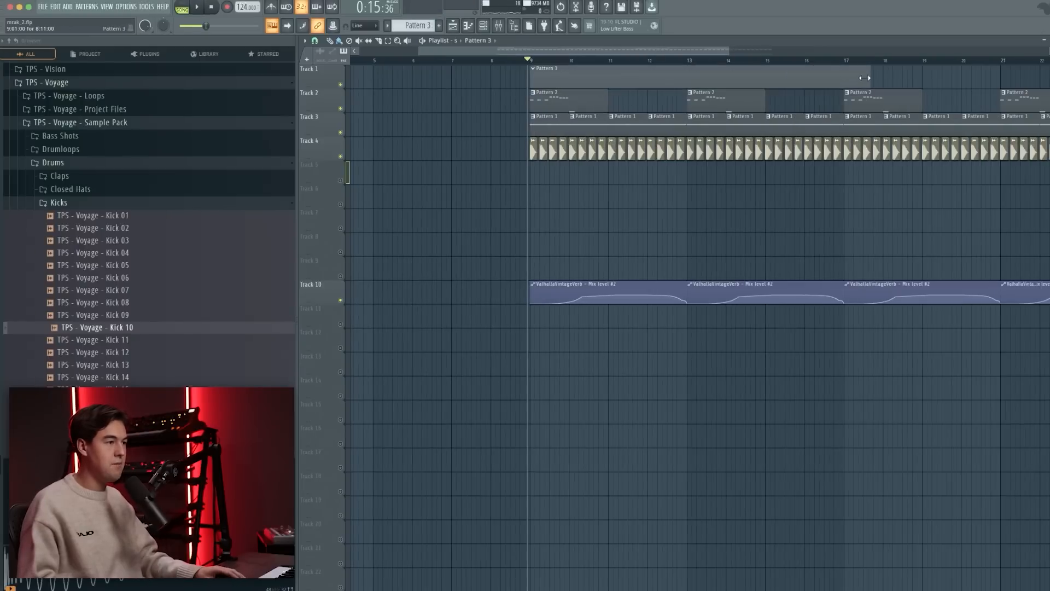
Write four half-bar Serum notes C5, B4, D5 and C5 across bars 3 and 4 of Pattern 3 during playback
{"action": "double_click", "coordinate": [833, 81]}
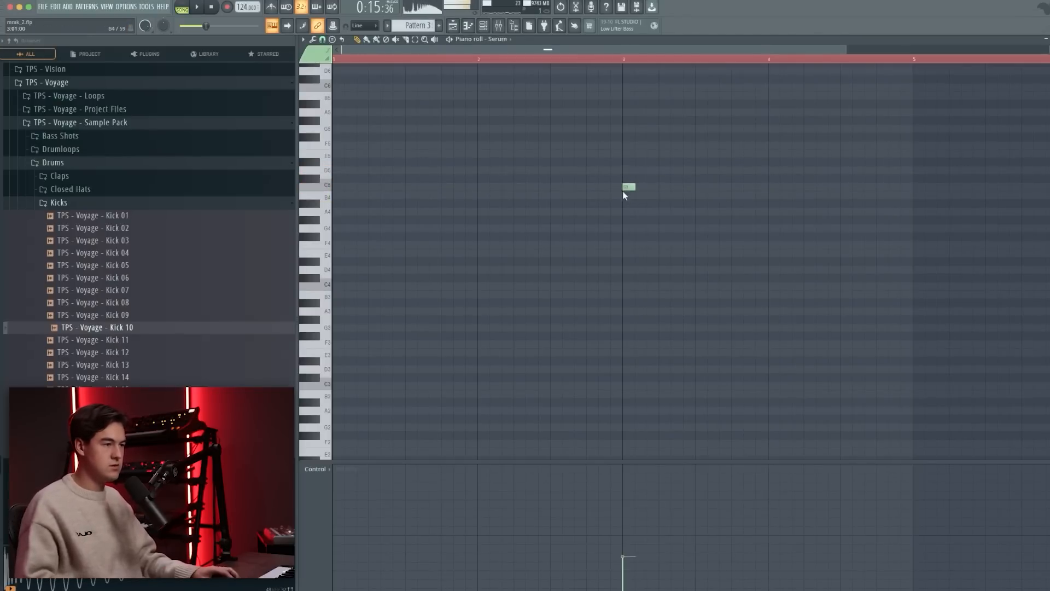
{"action": "scroll", "coordinate": [622, 192], "scroll_direction": "down", "scroll_amount": 2}
{"action": "scroll", "coordinate": [716, 203], "scroll_direction": "down", "scroll_amount": 2}
{"action": "key", "text": "space"}
{"action": "left_click_drag", "start_coordinate": [650, 187], "coordinate": [533, 190]}
{"action": "left_click", "coordinate": [536, 195]}
{"action": "scroll", "coordinate": [617, 189], "scroll_direction": "up", "scroll_amount": 2}
{"action": "left_click", "coordinate": [656, 170]}
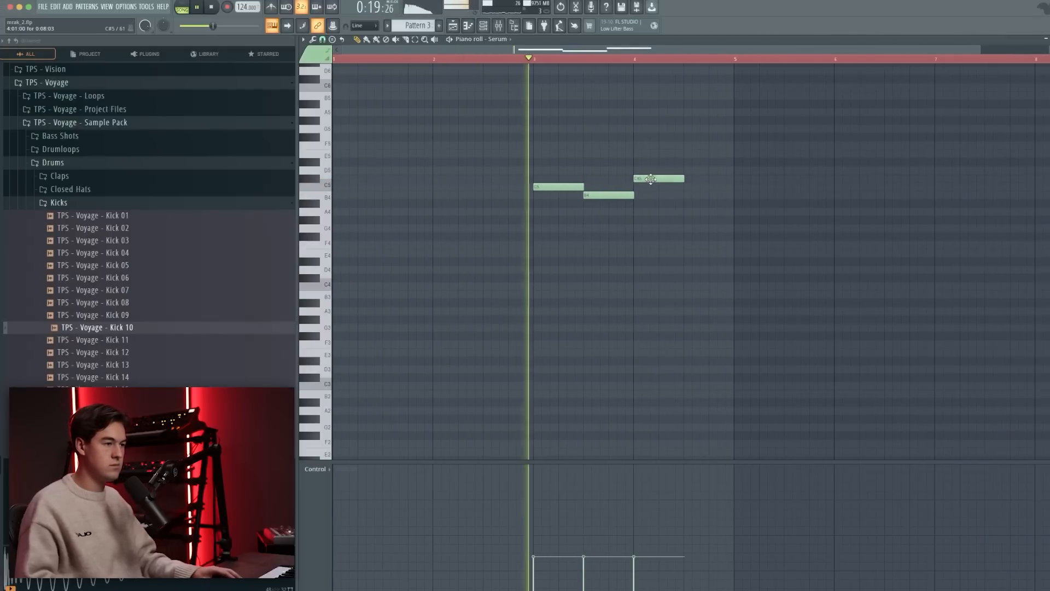
{"action": "left_click", "coordinate": [706, 178]}
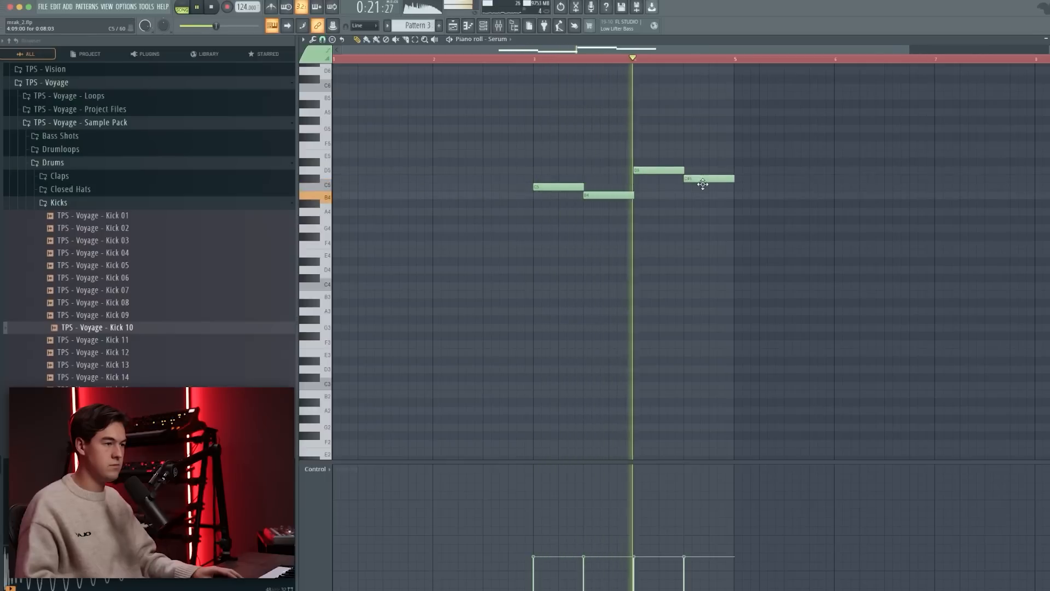
{"action": "left_click_drag", "start_coordinate": [699, 179], "coordinate": [699, 187]}
Copy the four-note phrase to bars 7 and 8 and repitch it to E5, D5, F5 and E5
{"action": "scroll", "coordinate": [599, 183], "scroll_direction": "down", "scroll_amount": 1}
{"action": "left_click_drag", "start_coordinate": [658, 249], "coordinate": [482, 142]}
{"action": "left_click_drag", "start_coordinate": [514, 185], "coordinate": [832, 172]}
{"action": "left_click", "coordinate": [848, 186], "text": "ctrl"}
{"action": "scroll", "coordinate": [849, 183], "scroll_direction": "down", "scroll_amount": 1}
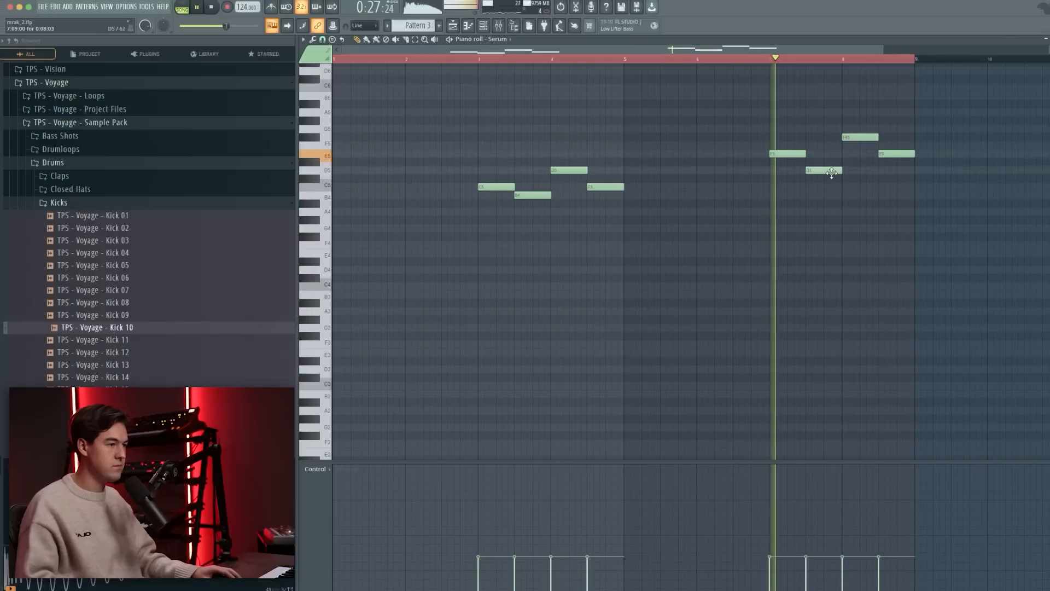
{"action": "left_click_drag", "start_coordinate": [867, 140], "coordinate": [872, 149]}
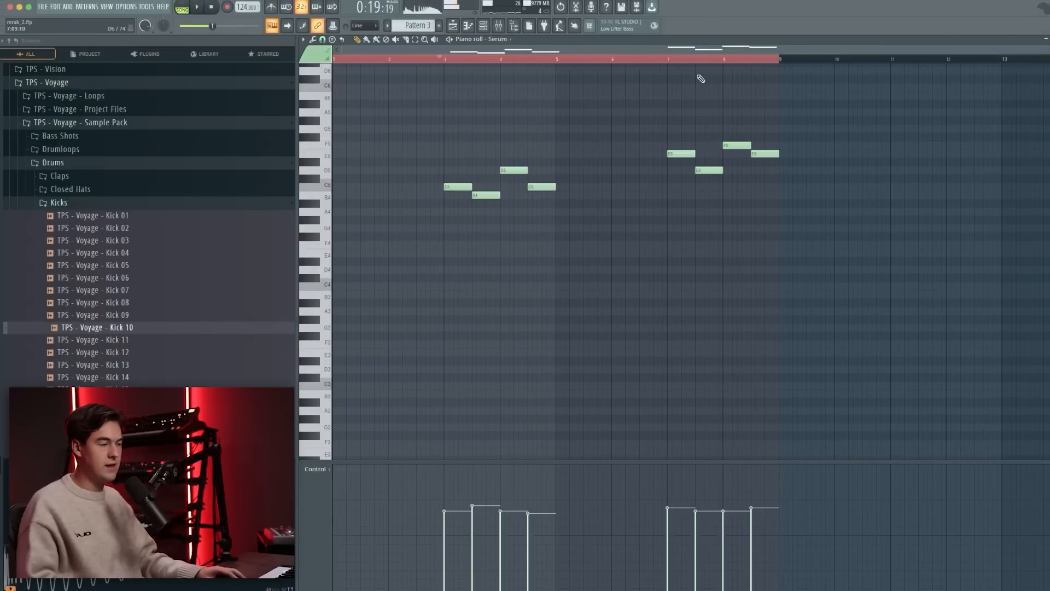
Duplicate the eight-bar melody into bars 9 to 16, raise the copy one octave and play it back
{"action": "key", "text": "super+b"}
{"action": "scroll", "coordinate": [692, 112], "scroll_direction": "down", "scroll_amount": 3}
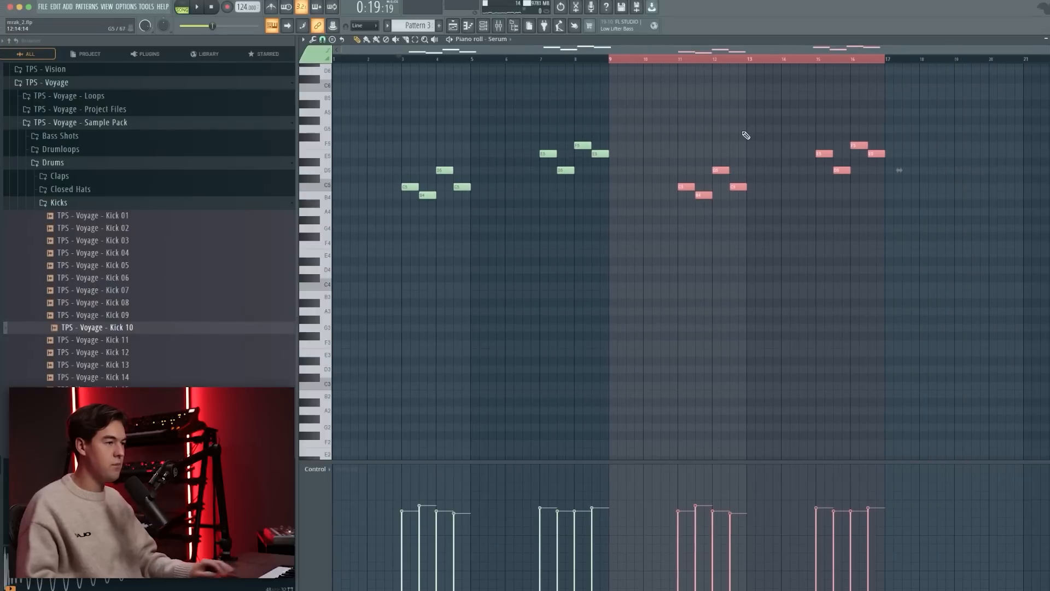
{"action": "key", "text": "super+Up"}
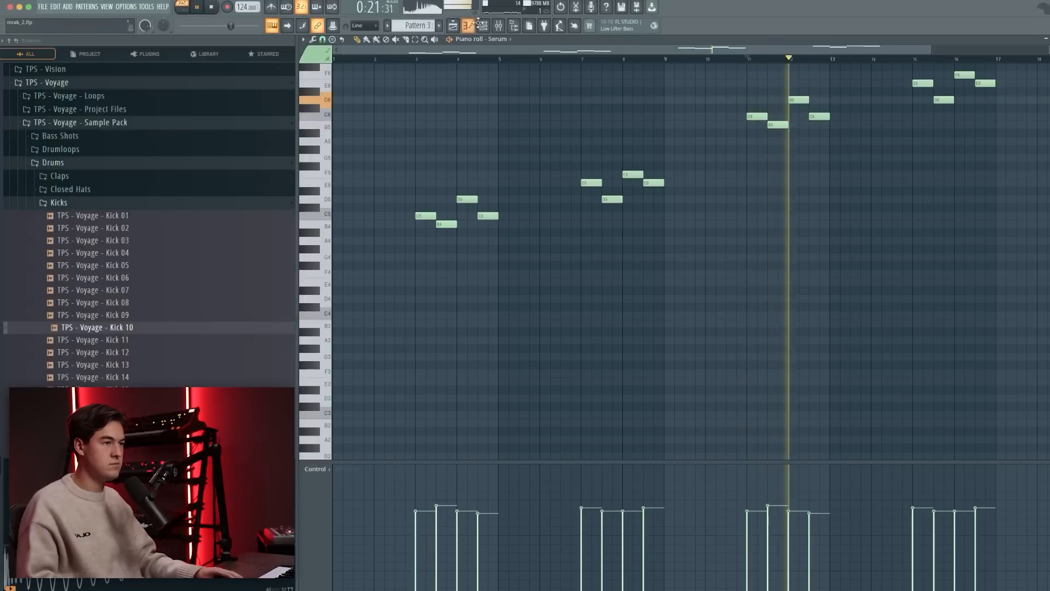
{"action": "key", "text": "space"}
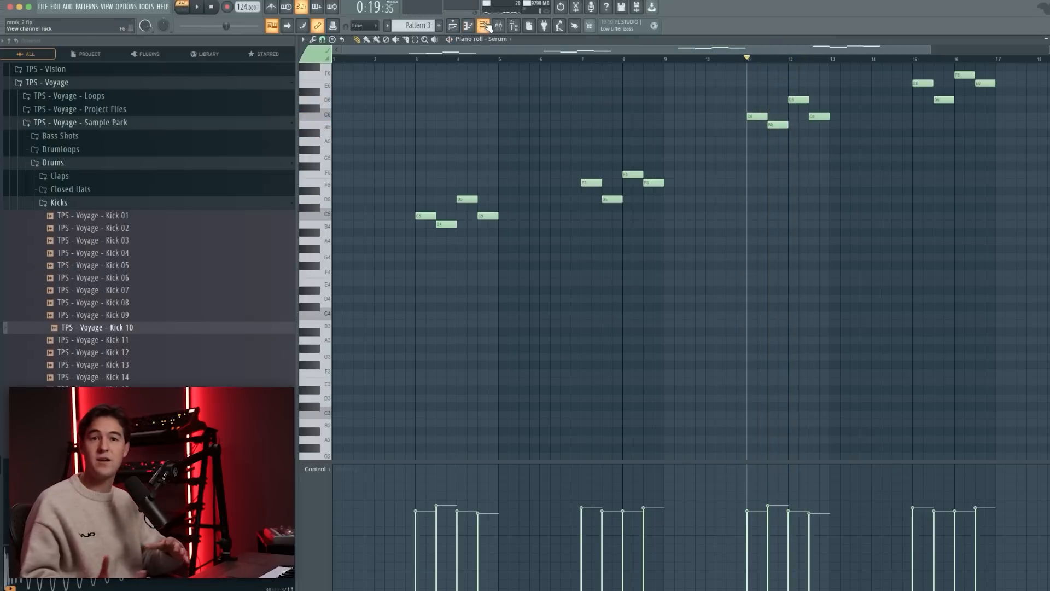
Extend the Pattern 3 clip on Track 1 to bar 25 and play the arrangement from bar 9
{"action": "left_click", "coordinate": [452, 26]}
{"action": "scroll", "coordinate": [546, 119], "scroll_direction": "down", "scroll_amount": 3}
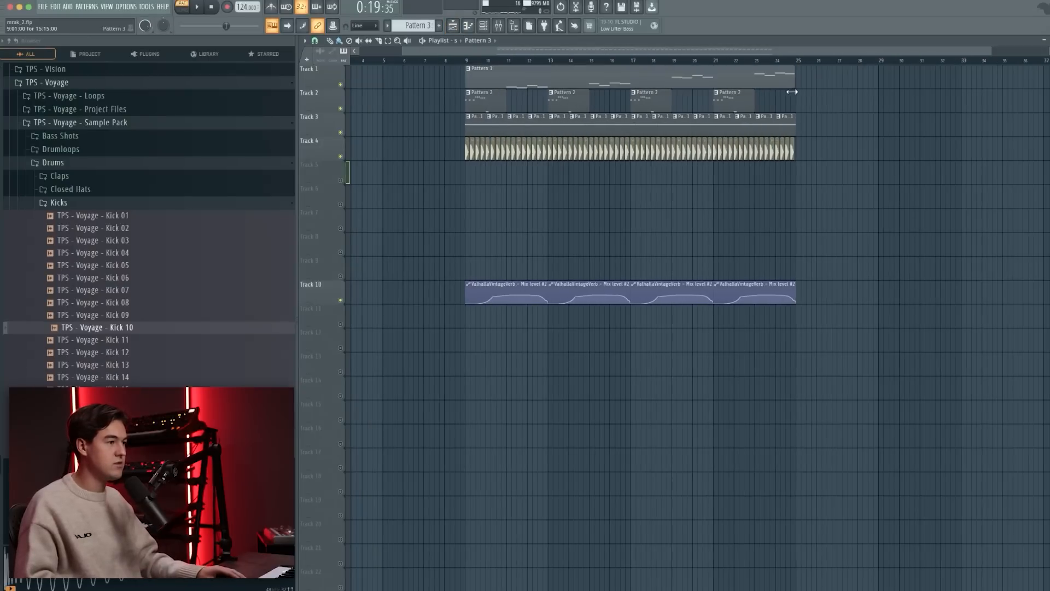
{"action": "left_click_drag", "start_coordinate": [792, 92], "coordinate": [795, 92]}
{"action": "key", "text": "space"}
{"action": "left_click", "coordinate": [466, 60]}
{"action": "scroll", "coordinate": [491, 115], "scroll_direction": "up", "scroll_amount": 3}
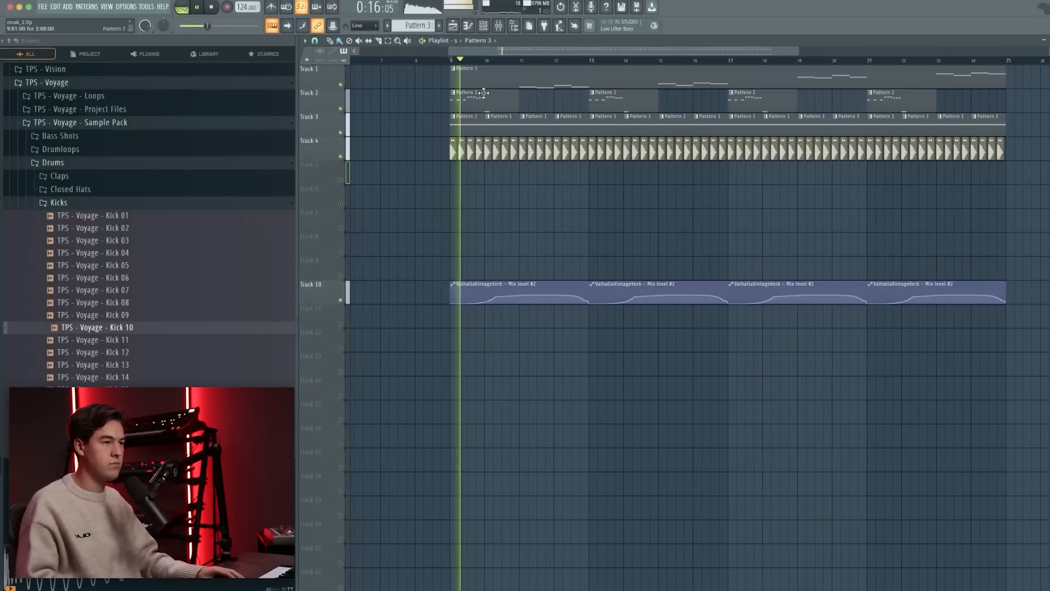
Position playback at bar 11 and insert Fruity Parametric EQ 2 in the first effect slot of the Serum mixer track
{"action": "left_click", "coordinate": [499, 26]}
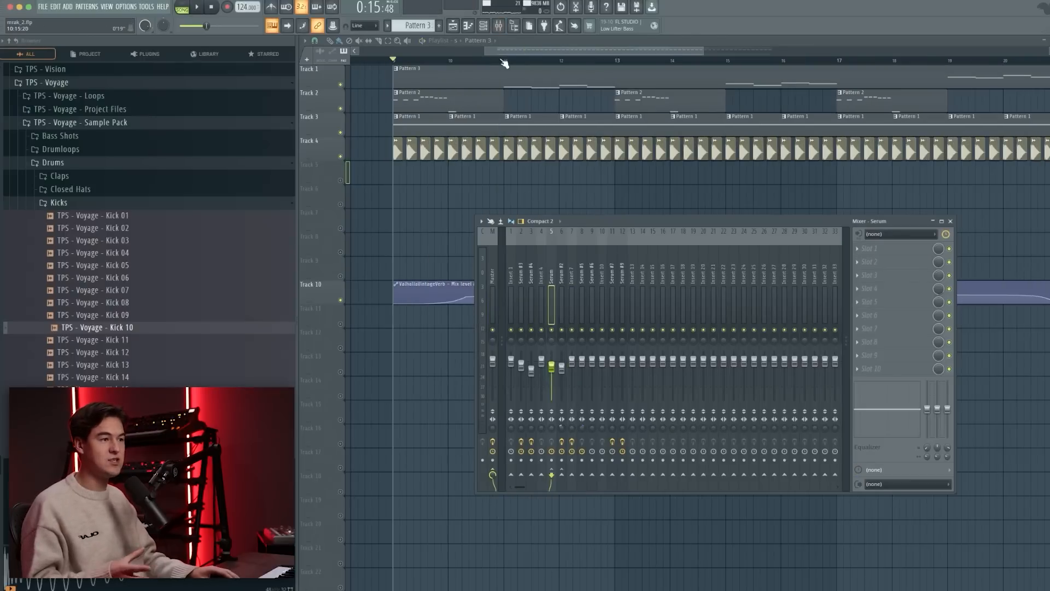
{"action": "left_click", "coordinate": [511, 63]}
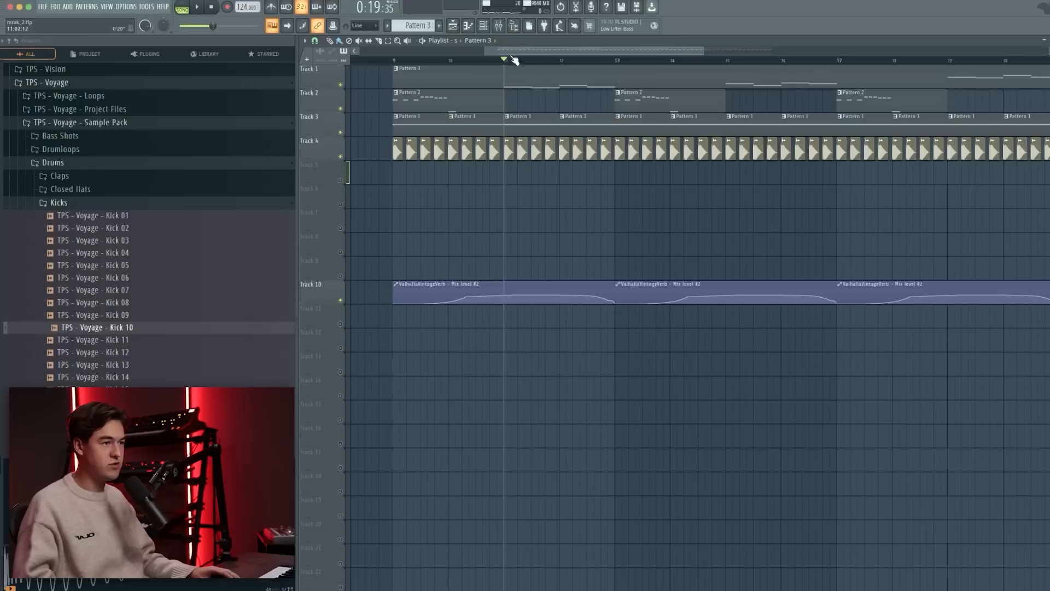
{"action": "left_click", "coordinate": [499, 27]}
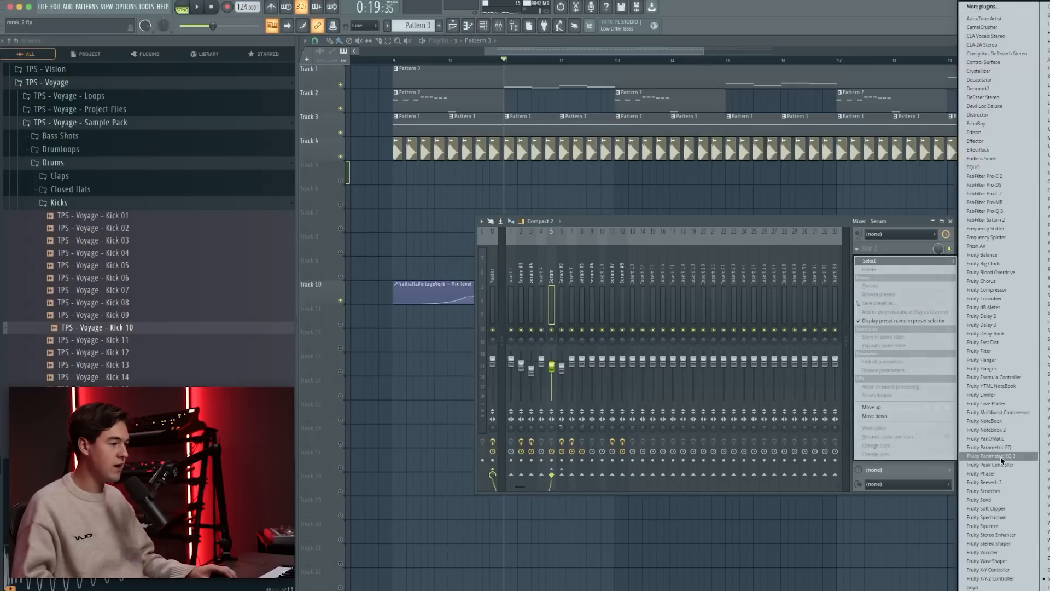
{"action": "left_click", "coordinate": [1001, 458]}
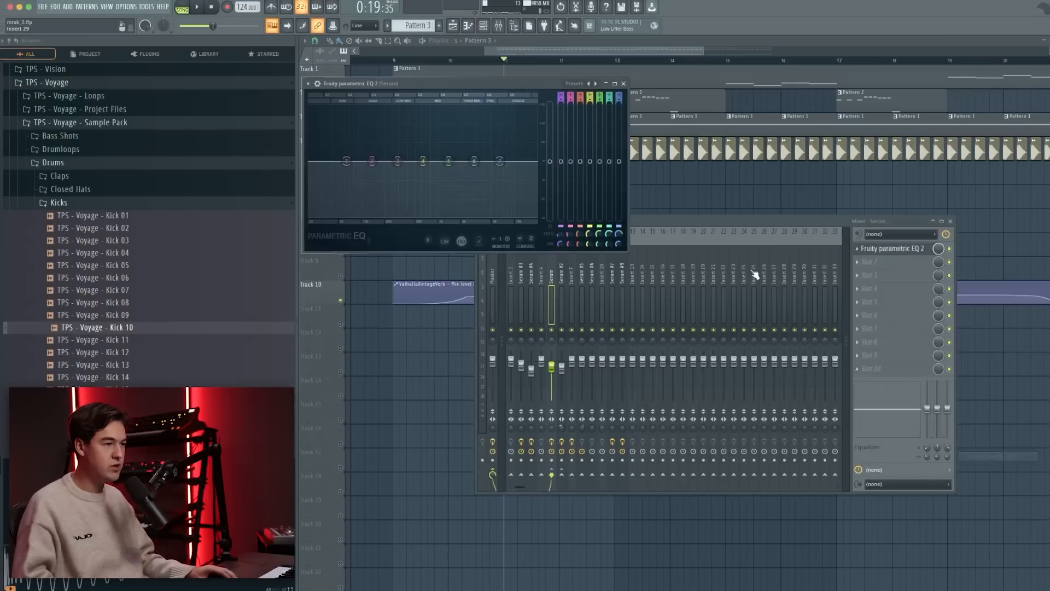
Turn EQ band 1 into a low cut, shift its cutoff up to around band 2, and start playback
{"action": "left_click_drag", "start_coordinate": [561, 97], "coordinate": [561, 113]}
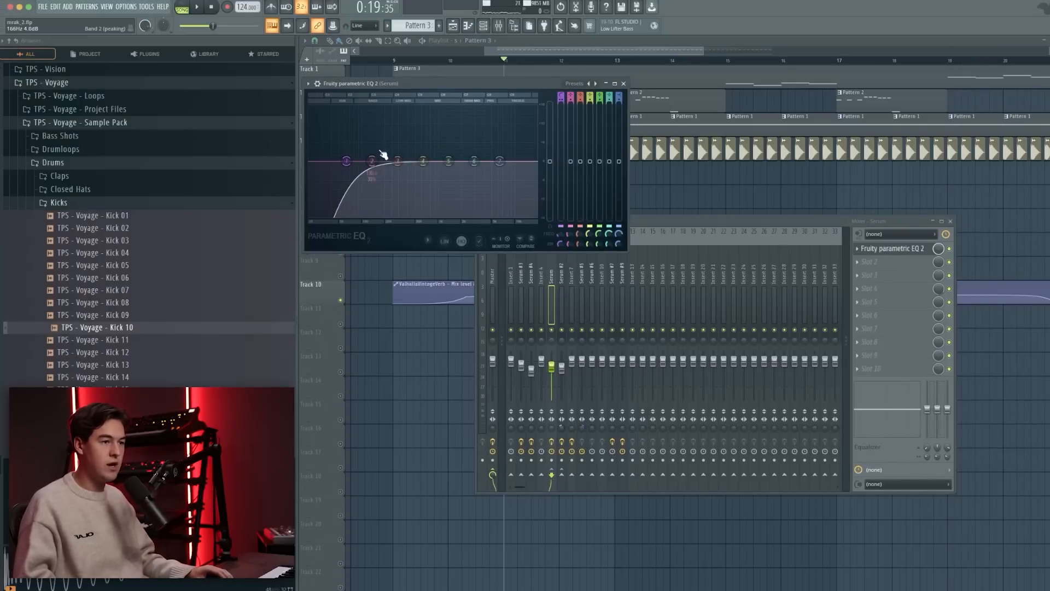
{"action": "left_click_drag", "start_coordinate": [346, 161], "coordinate": [377, 161]}
{"action": "key", "text": "space"}
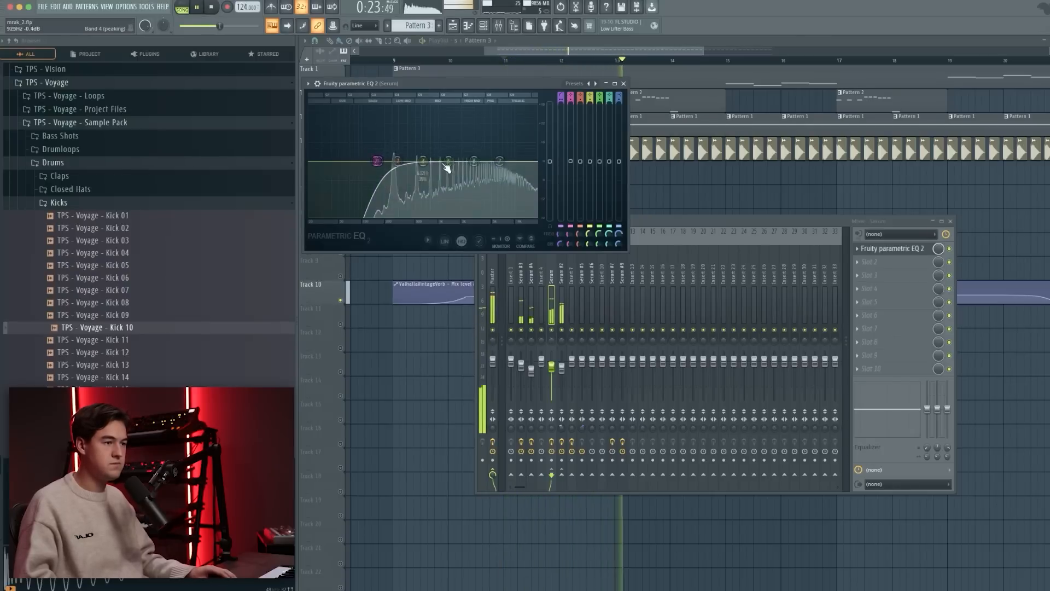
Boost the highs slightly with EQ band 6 near band 7, adjust its bandwidth while auditioning, and close the EQ
{"action": "key", "text": "space"}
{"action": "mouse_move", "coordinate": [499, 162]}
{"action": "left_mouse_down"}
{"action": "mouse_move", "coordinate": [481, 159]}
{"action": "mouse_move", "coordinate": [502, 153]}
{"action": "left_mouse_up"}
{"action": "key", "text": "space"}
{"action": "scroll", "coordinate": [502, 153], "scroll_direction": "down", "scroll_amount": 3}
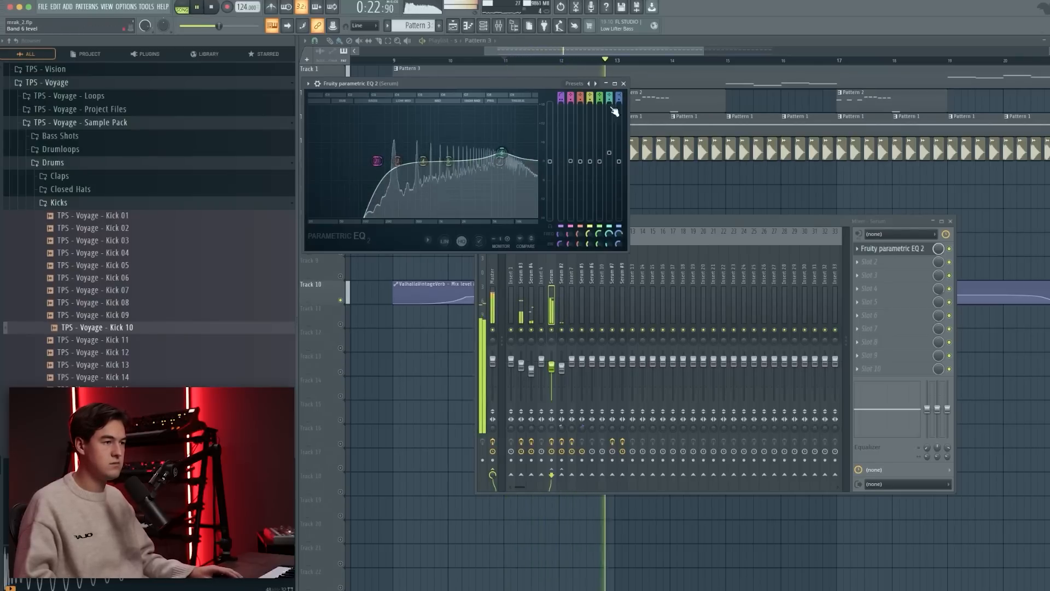
{"action": "left_click", "coordinate": [623, 83]}
{"action": "key", "text": "space"}
Insert Fruity Reeverb 2 in the third effect slot of the Serum mixer track
{"action": "left_click", "coordinate": [875, 275]}
{"action": "mouse_move", "coordinate": [897, 287]}
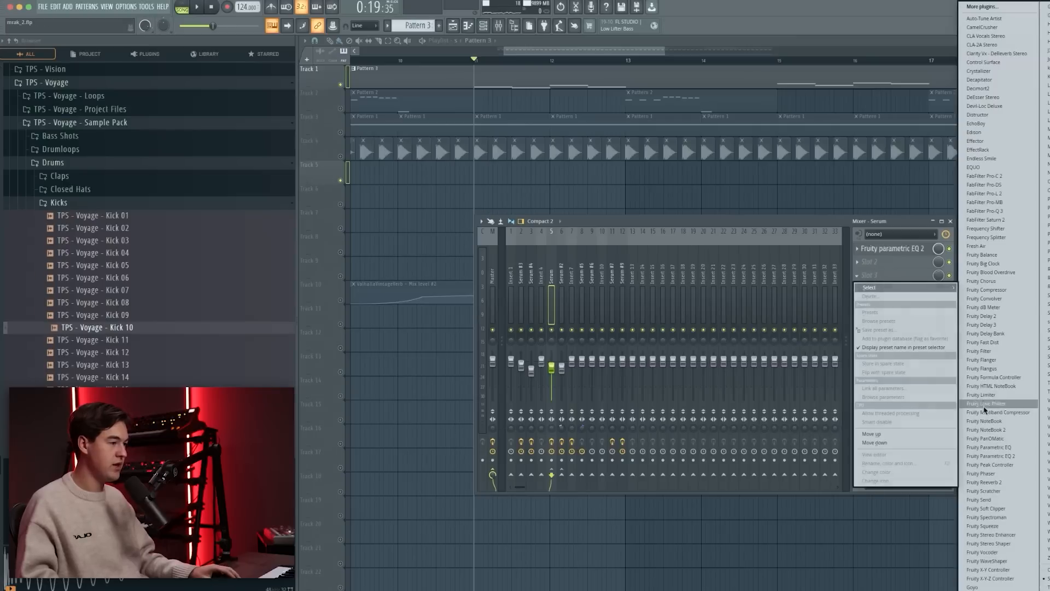
{"action": "left_click", "coordinate": [983, 481]}
{"action": "left_click_drag", "start_coordinate": [440, 156], "coordinate": [501, 202]}
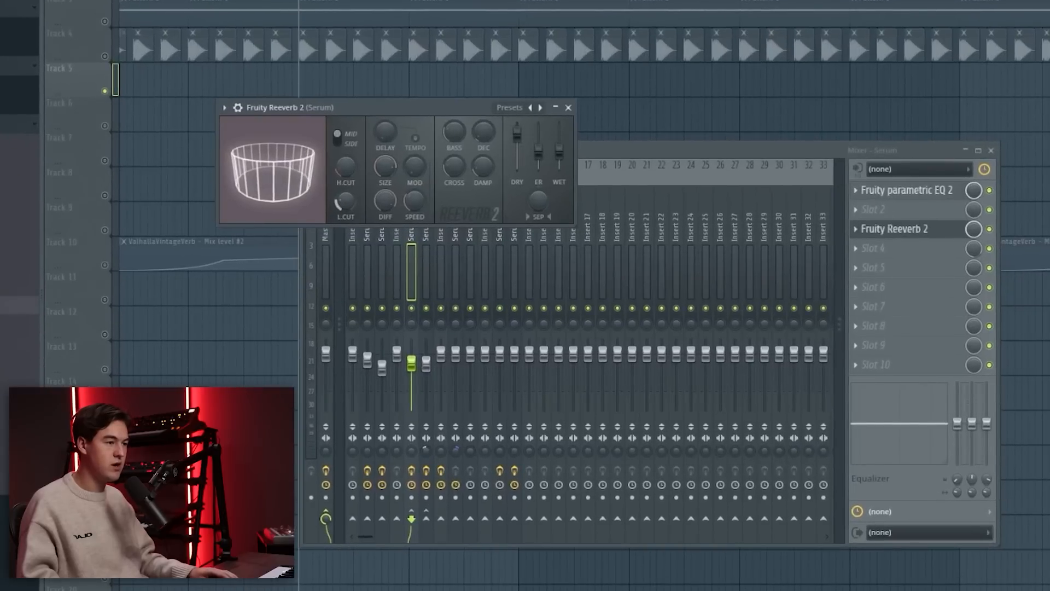
Increase the decay in Fruity Reeverb 2 and raise its wet level while auditioning the melody
{"action": "key", "text": "space"}
{"action": "key", "text": "space"}
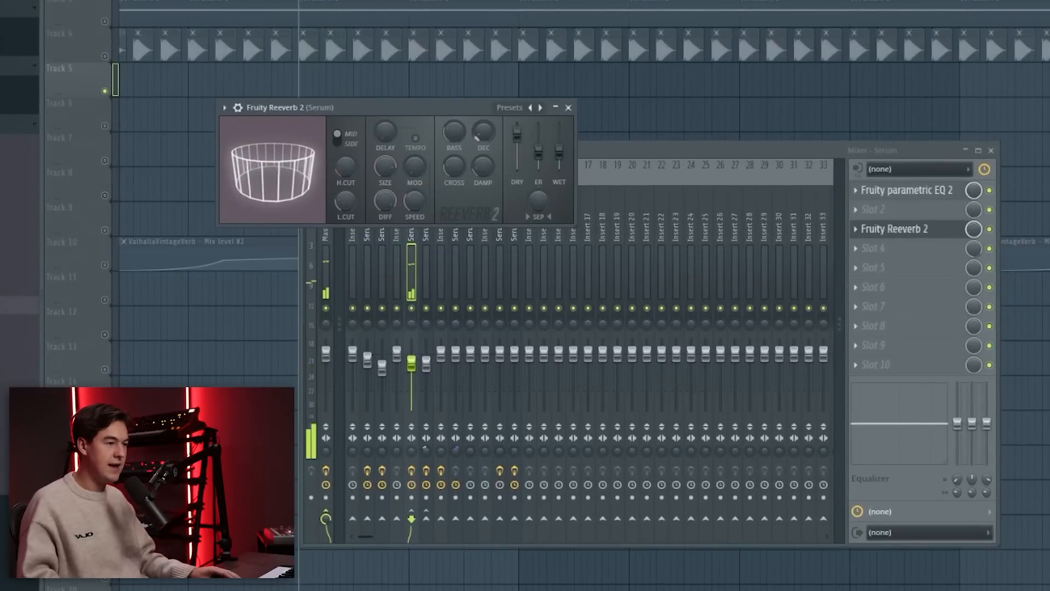
{"action": "left_click_drag", "start_coordinate": [483, 135], "coordinate": [484, 129]}
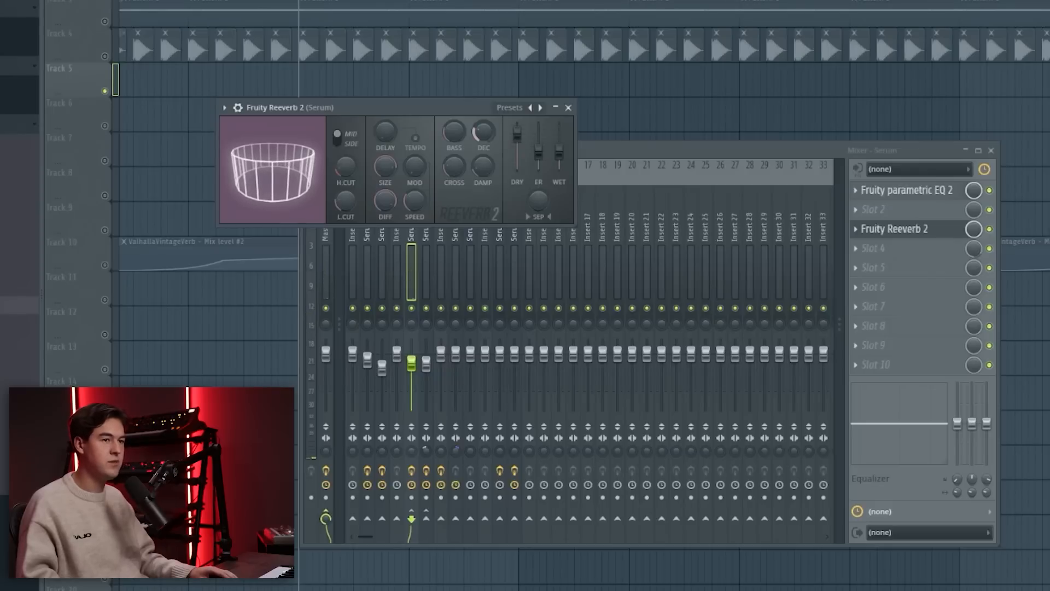
{"action": "key", "text": "space"}
{"action": "left_click_drag", "start_coordinate": [558, 148], "coordinate": [559, 141]}
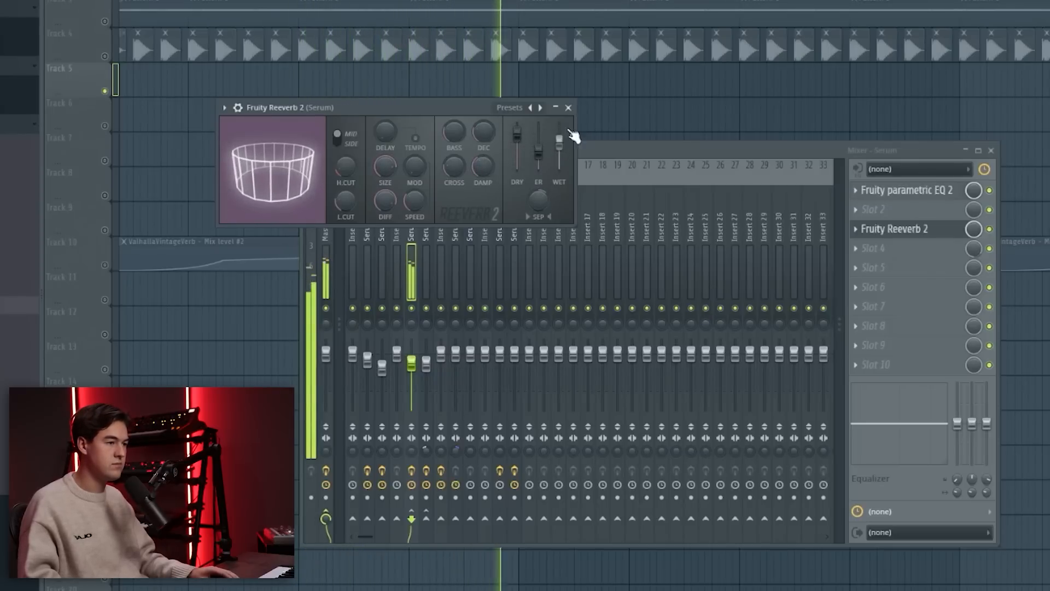
{"action": "key", "text": "space"}
{"action": "left_click", "coordinate": [557, 108]}
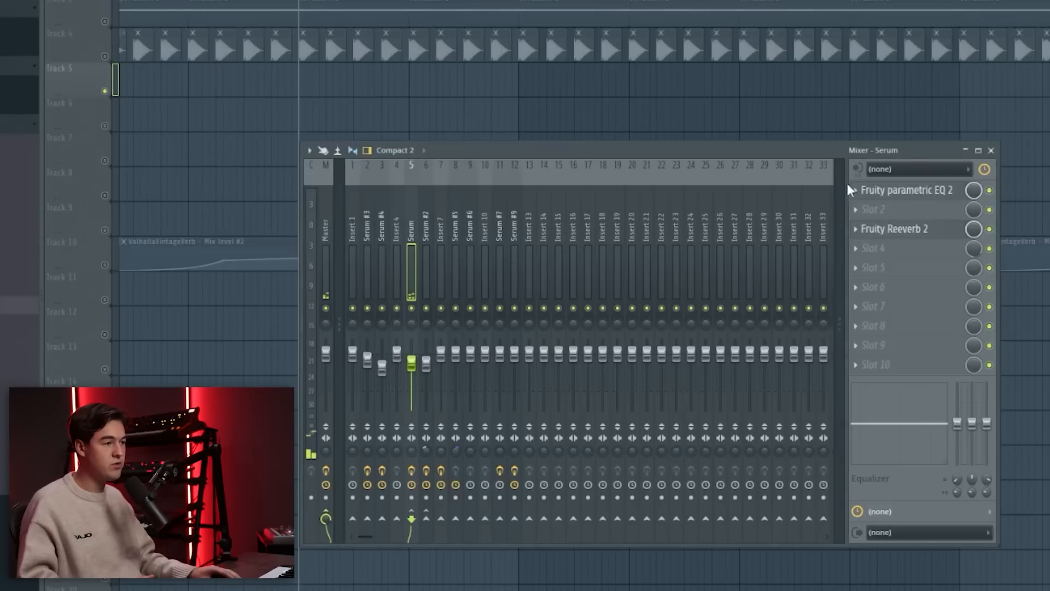
Insert Fruity peak controller in slot 2, ahead of the reverb, and position its window clear of the mixer
{"action": "left_click", "coordinate": [868, 211]}
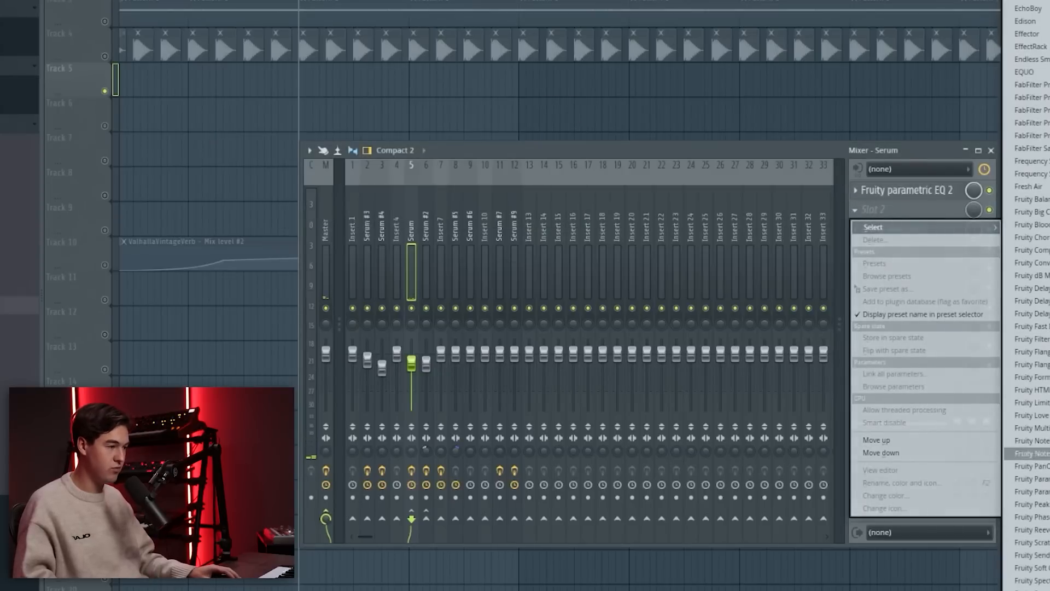
{"action": "left_click", "coordinate": [1031, 504]}
{"action": "left_click_drag", "start_coordinate": [363, 157], "coordinate": [263, 172]}
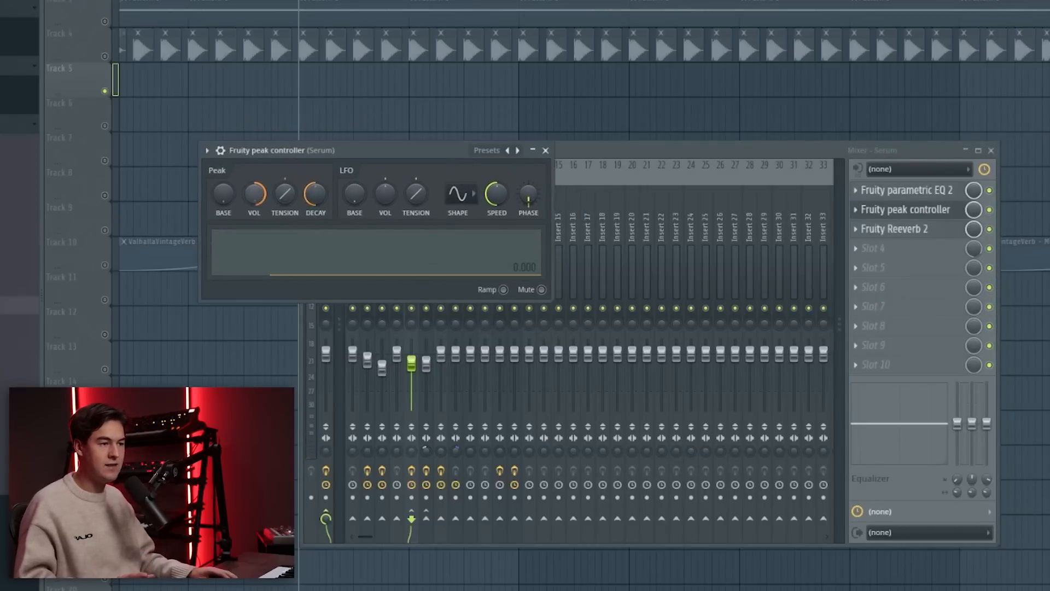
{"action": "right_click", "coordinate": [973, 231]}
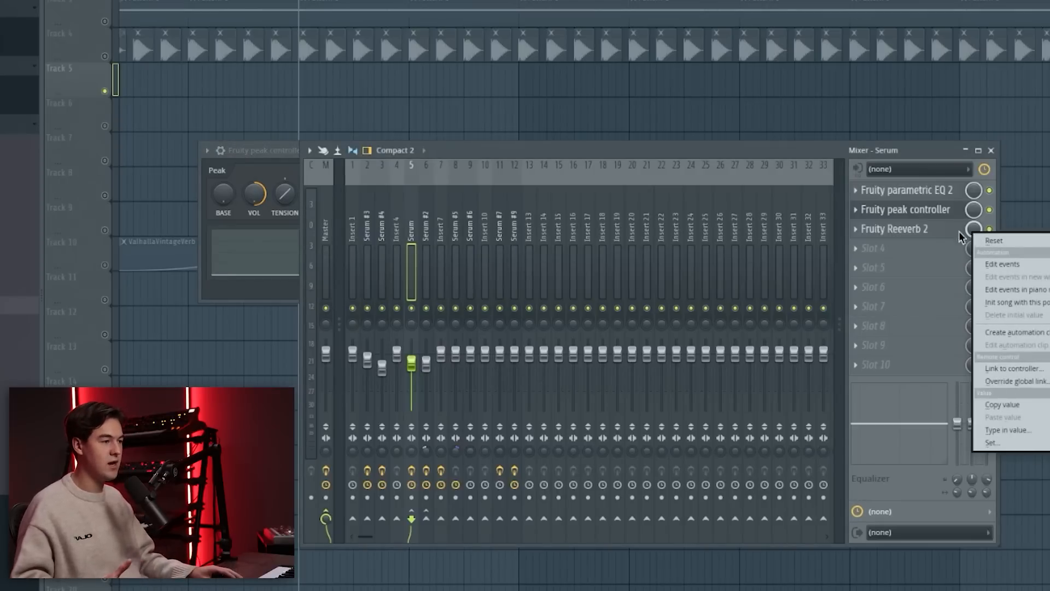
{"action": "left_click", "coordinate": [768, 155]}
{"action": "left_click_drag", "start_coordinate": [277, 145], "coordinate": [303, 1]}
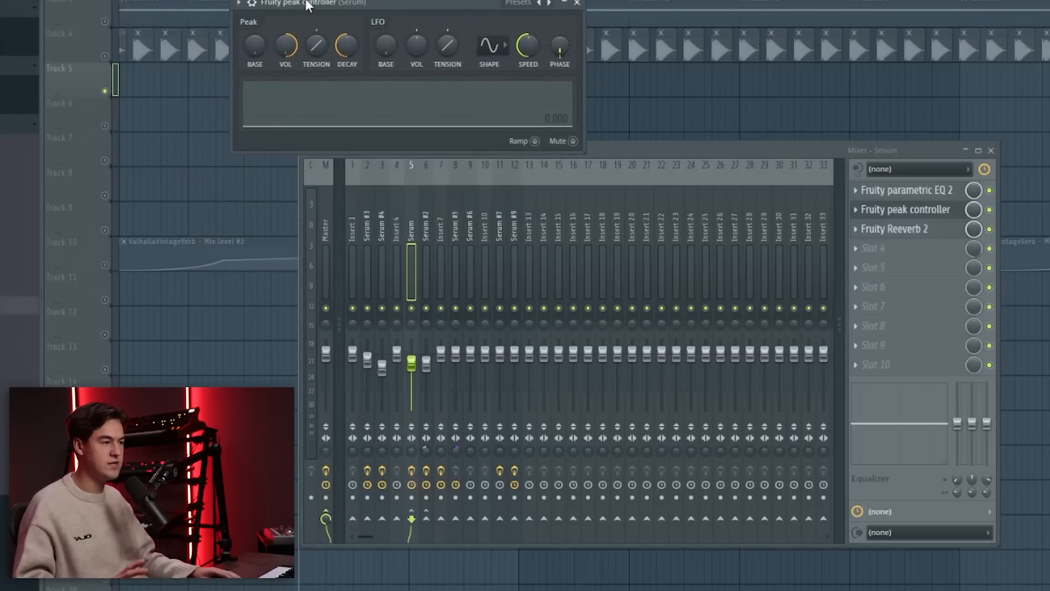
Link the mix level of Fruity Reeverb 2 to the Fruity peak controller and choose another mapping formula for the link
{"action": "right_click", "coordinate": [973, 227]}
{"action": "left_click", "coordinate": [1010, 369]}
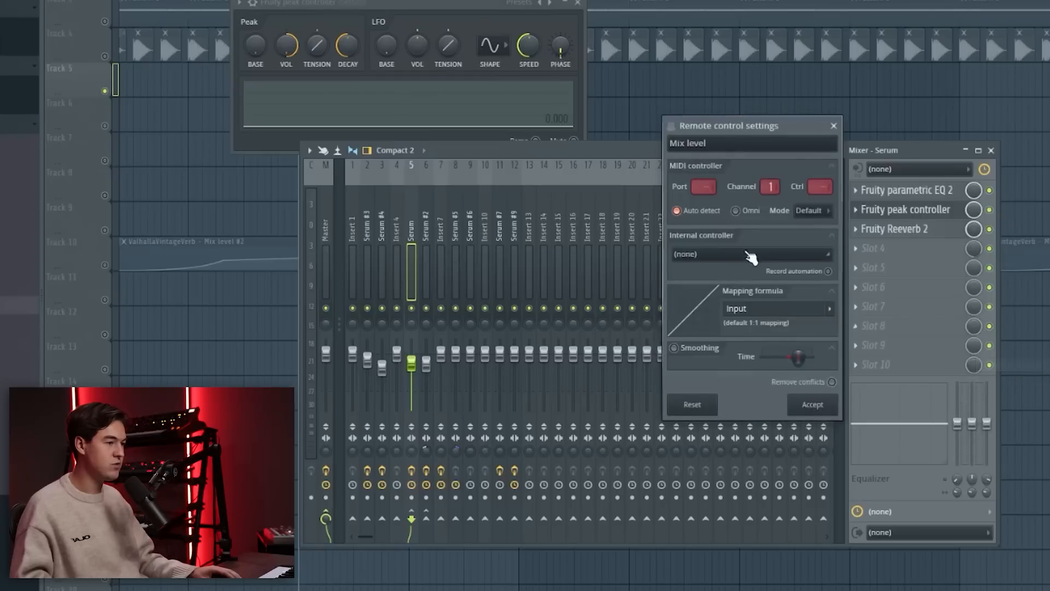
{"action": "left_click", "coordinate": [727, 252]}
{"action": "left_click", "coordinate": [733, 322]}
{"action": "left_click", "coordinate": [829, 308]}
{"action": "left_click", "coordinate": [845, 349]}
{"action": "left_click", "coordinate": [820, 411]}
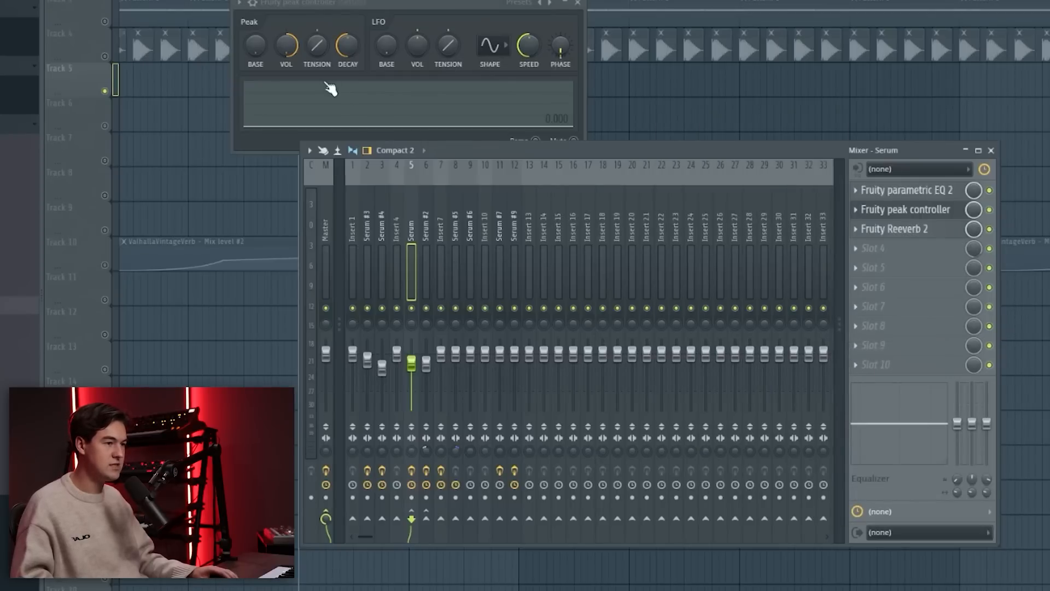
Raise the peak controller's base and set its peak amount to about 31% while playing the melody
{"action": "left_click", "coordinate": [255, 54]}
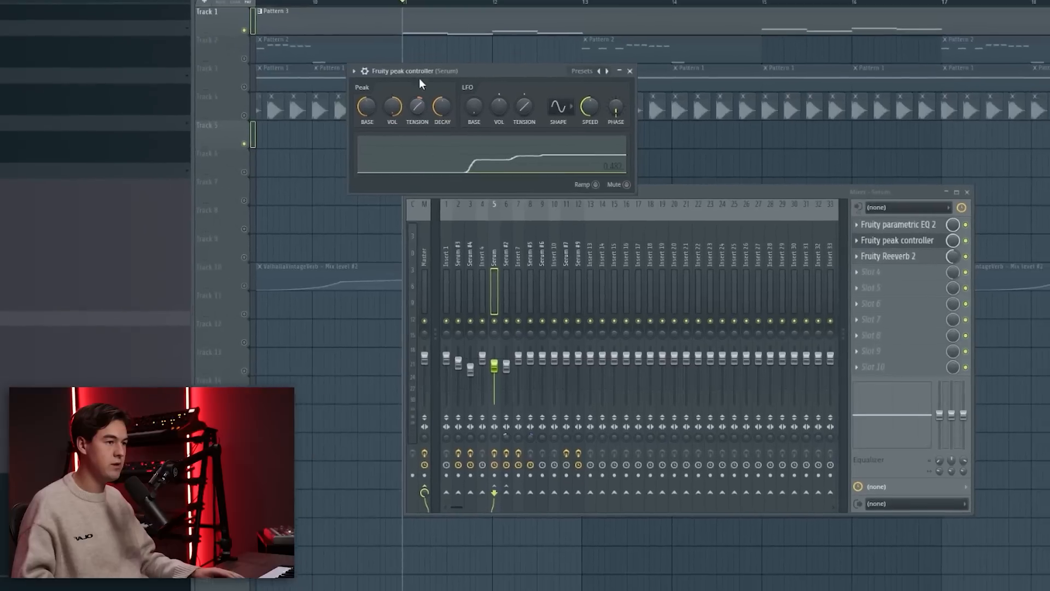
{"action": "key", "text": "space"}
{"action": "left_click_drag", "start_coordinate": [314, 5], "coordinate": [332, 77]}
{"action": "left_click_drag", "start_coordinate": [498, 170], "coordinate": [480, 228]}
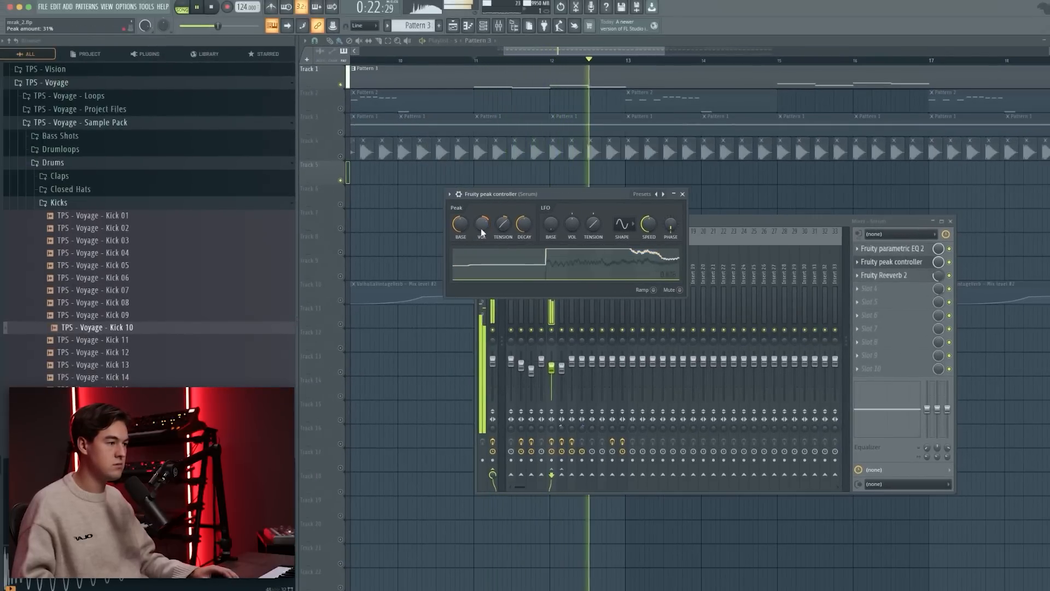
{"action": "key", "text": "space"}
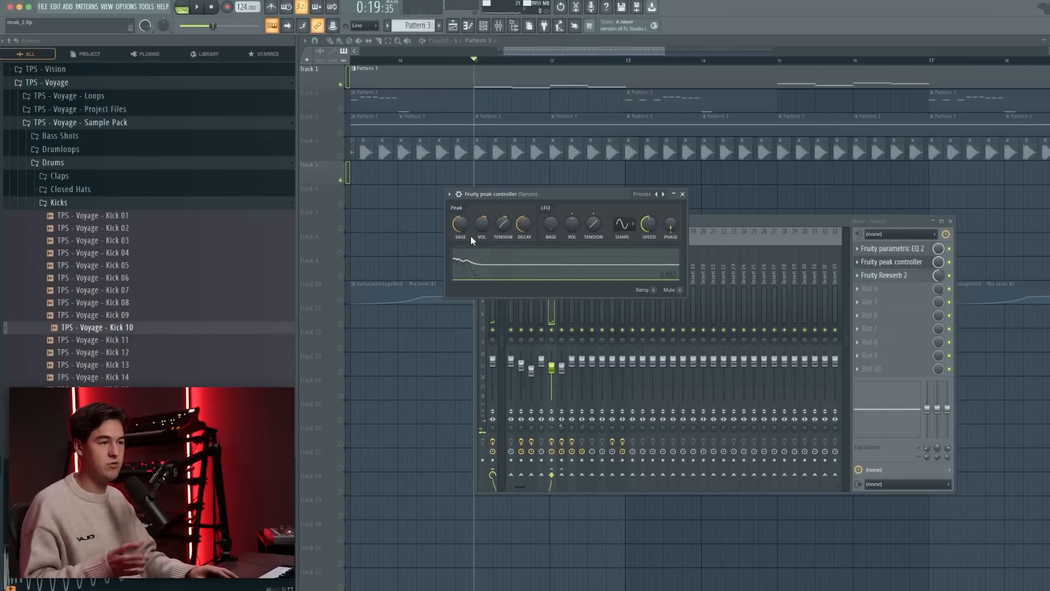
Raise the peak controller's base further during playback and close the plugin
{"action": "left_click_drag", "start_coordinate": [488, 196], "coordinate": [497, 228]}
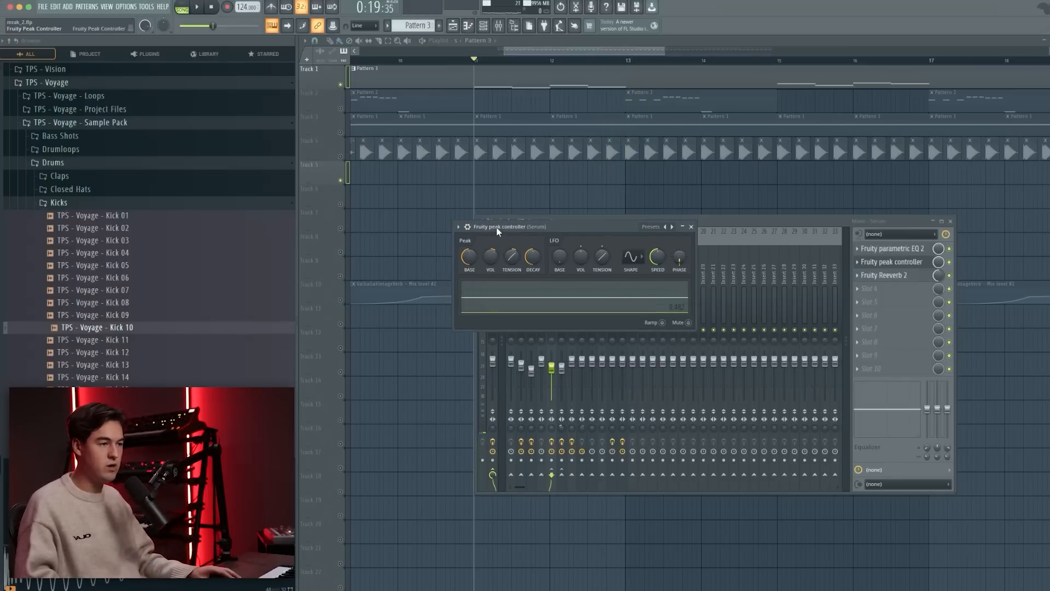
{"action": "key", "text": "space"}
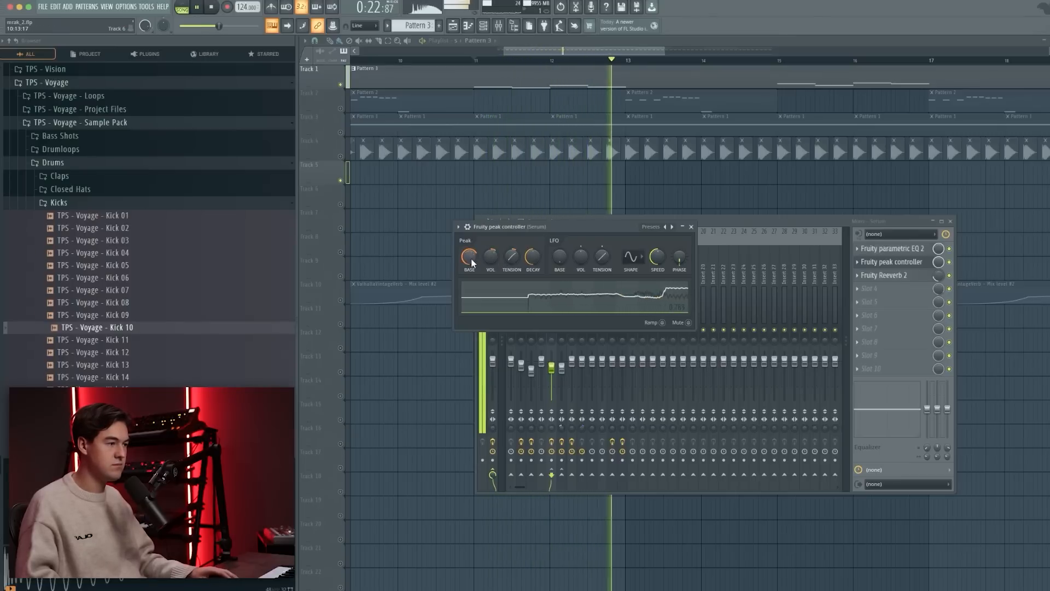
{"action": "key", "text": "space"}
{"action": "left_click", "coordinate": [691, 226]}
Insert Kickstart 2 in slot 7 of the Serum track, set it to audio triggering, and reduce its mix to about 55%
{"action": "left_click", "coordinate": [891, 328]}
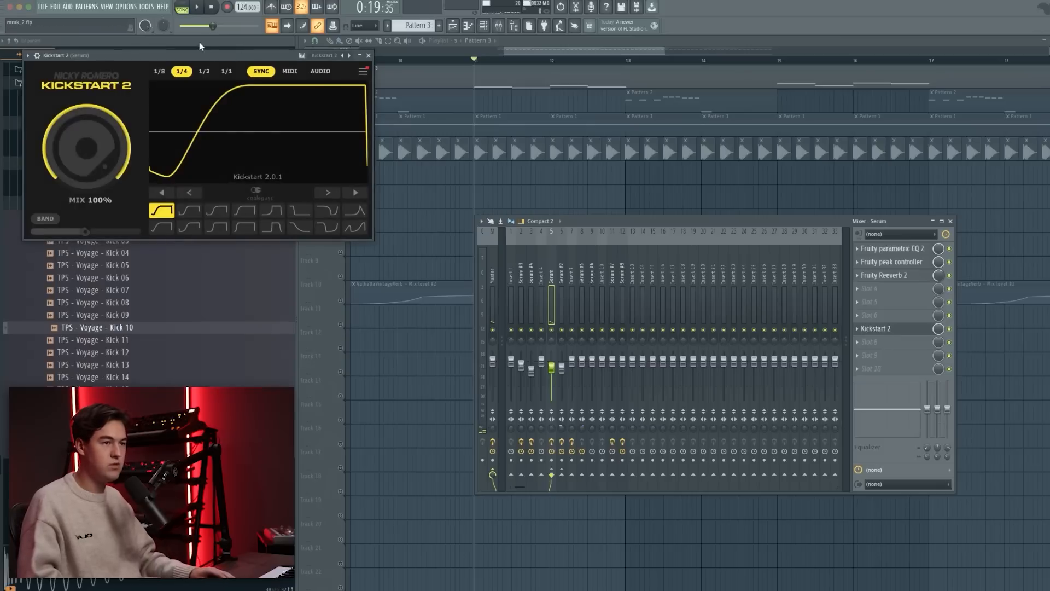
{"action": "left_click_drag", "start_coordinate": [202, 55], "coordinate": [462, 105]}
{"action": "left_click_drag", "start_coordinate": [462, 105], "coordinate": [565, 156]}
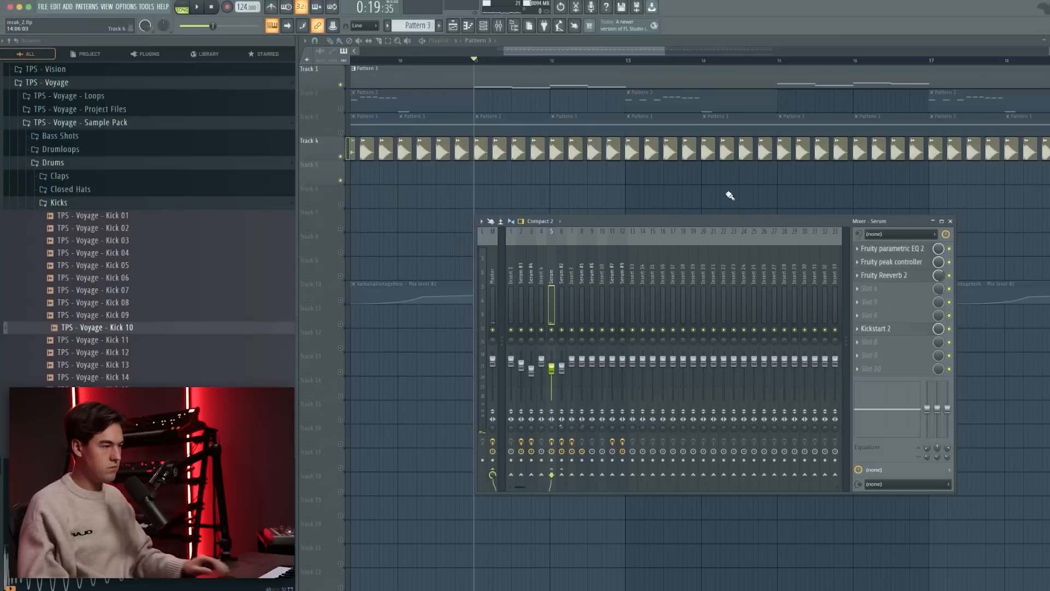
{"action": "key", "text": "space"}
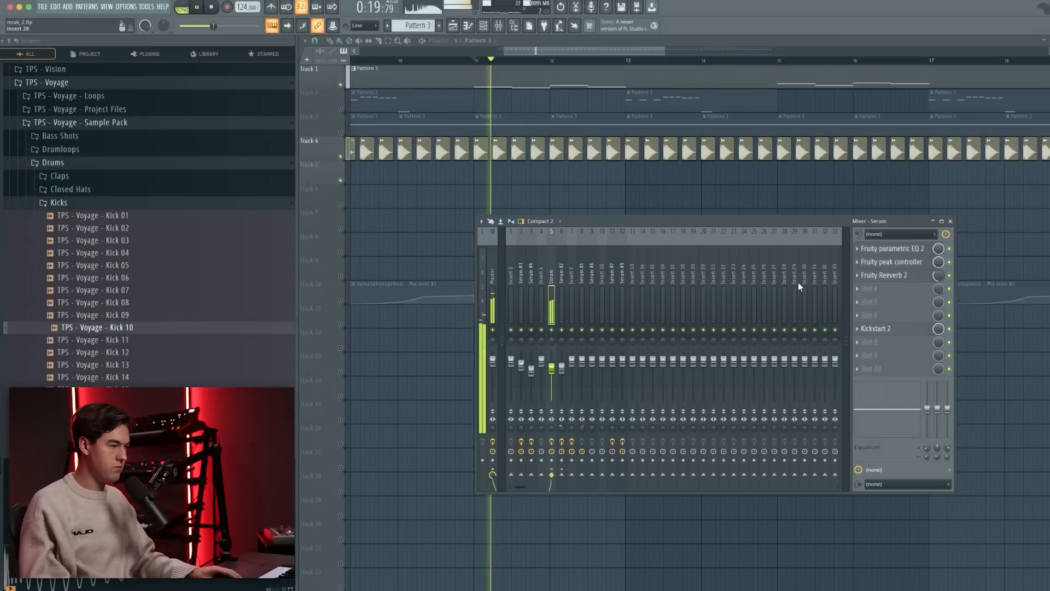
{"action": "left_click", "coordinate": [882, 331]}
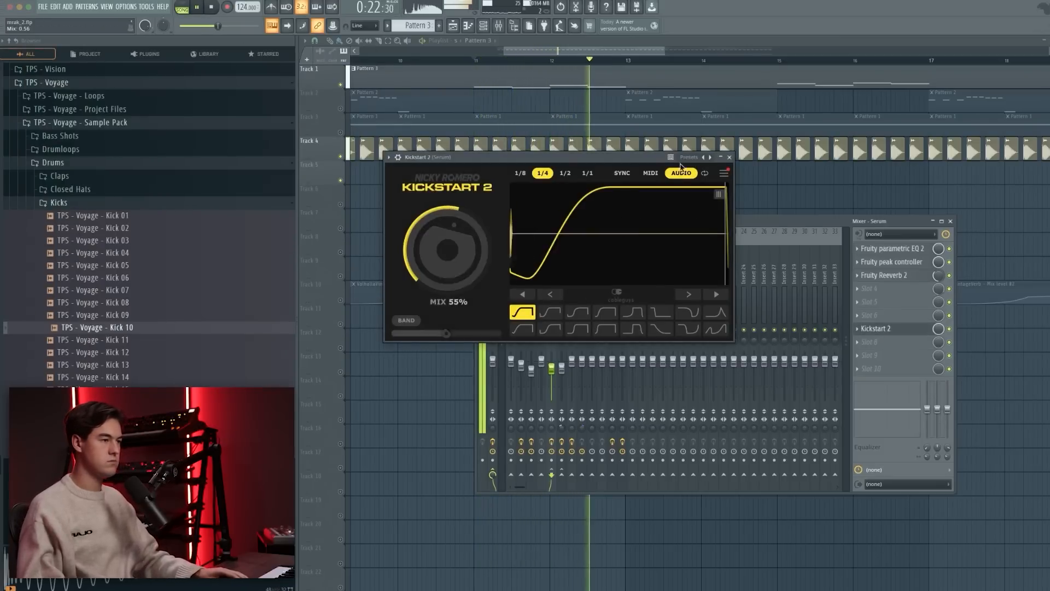
{"action": "left_click", "coordinate": [729, 157]}
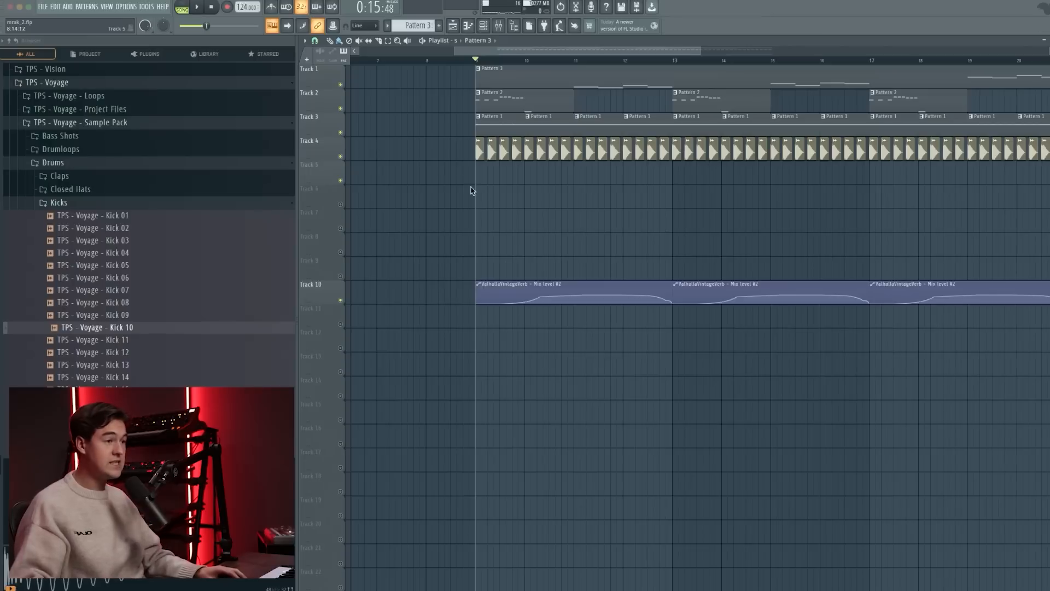
Insert an empty playlist track above the kick on Track 4 and play the arrangement from around bar 10
{"action": "right_click", "coordinate": [320, 155]}
{"action": "left_click", "coordinate": [363, 317]}
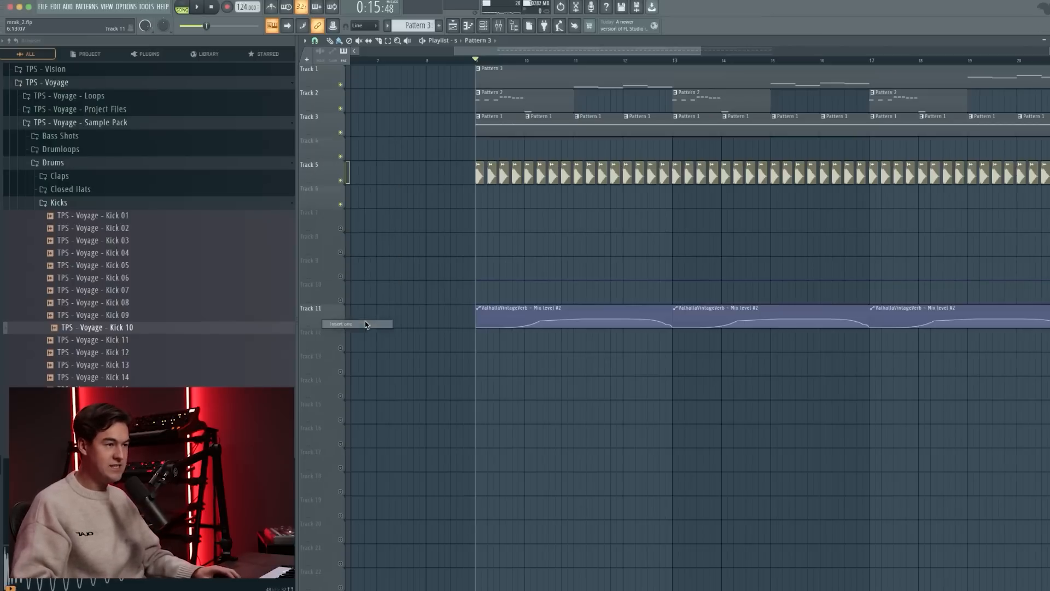
{"action": "scroll", "coordinate": [502, 64], "scroll_direction": "up", "scroll_amount": 3}
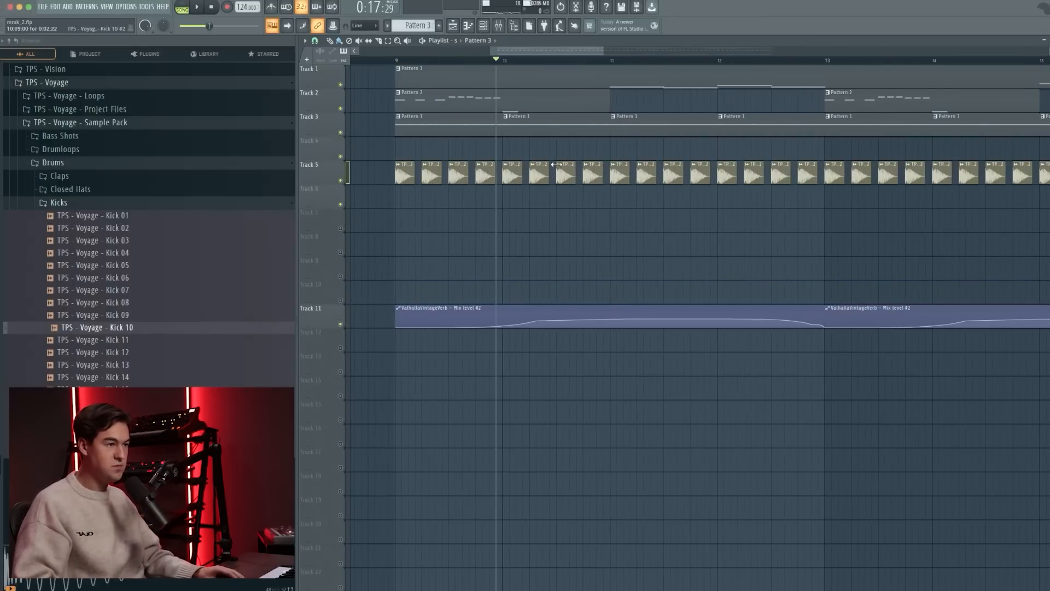
{"action": "key", "text": "space"}
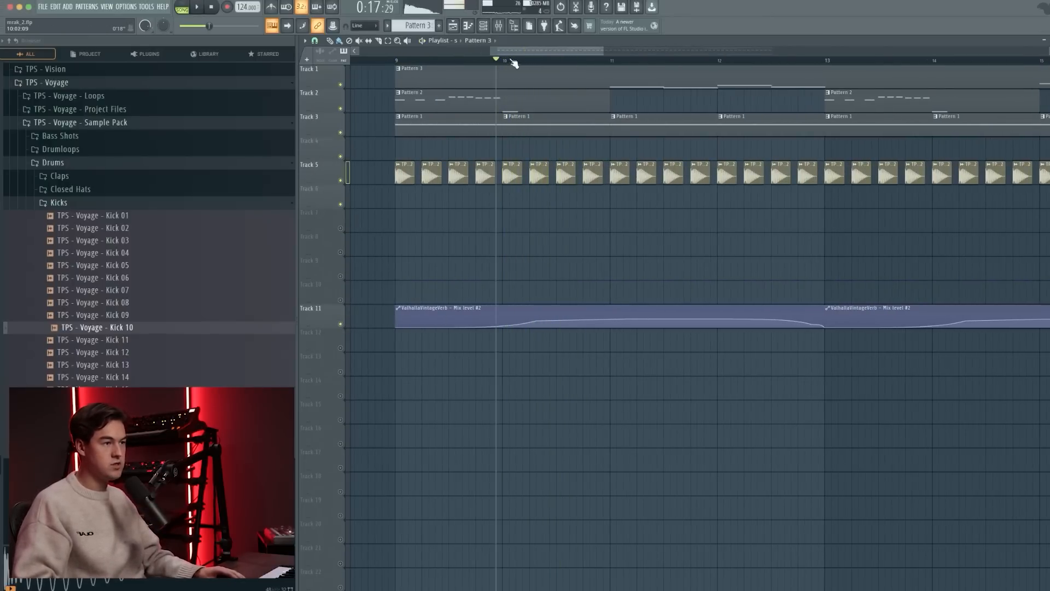
{"action": "key", "text": "space"}
{"action": "key", "text": "space"}
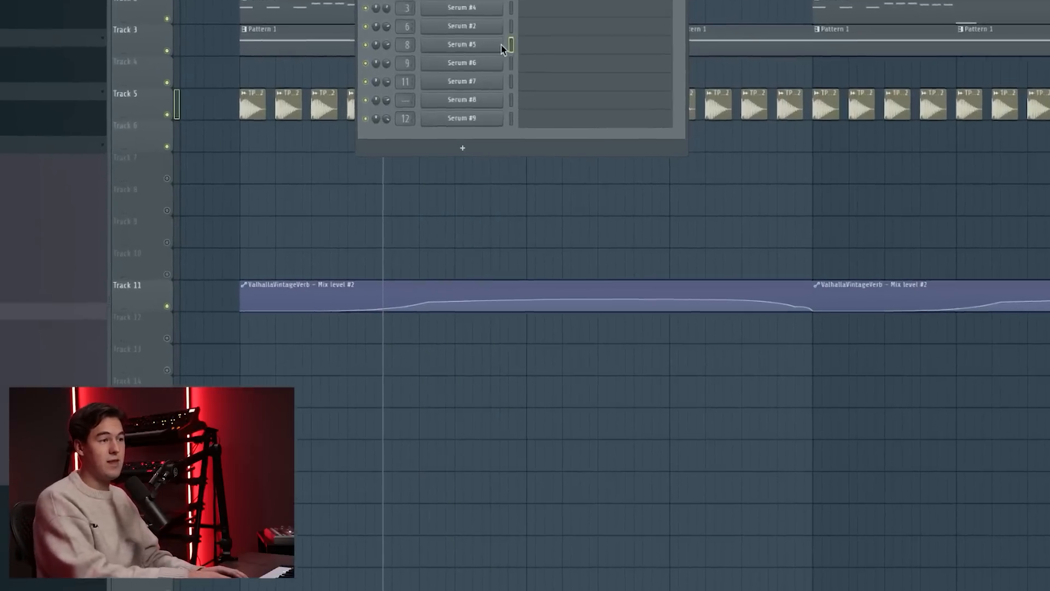
Open the Serum #5 instrument to examine its ST - Vortex preset, and close it
{"action": "left_click", "coordinate": [584, 127]}
{"action": "left_click_drag", "start_coordinate": [734, 78], "coordinate": [506, 78]}
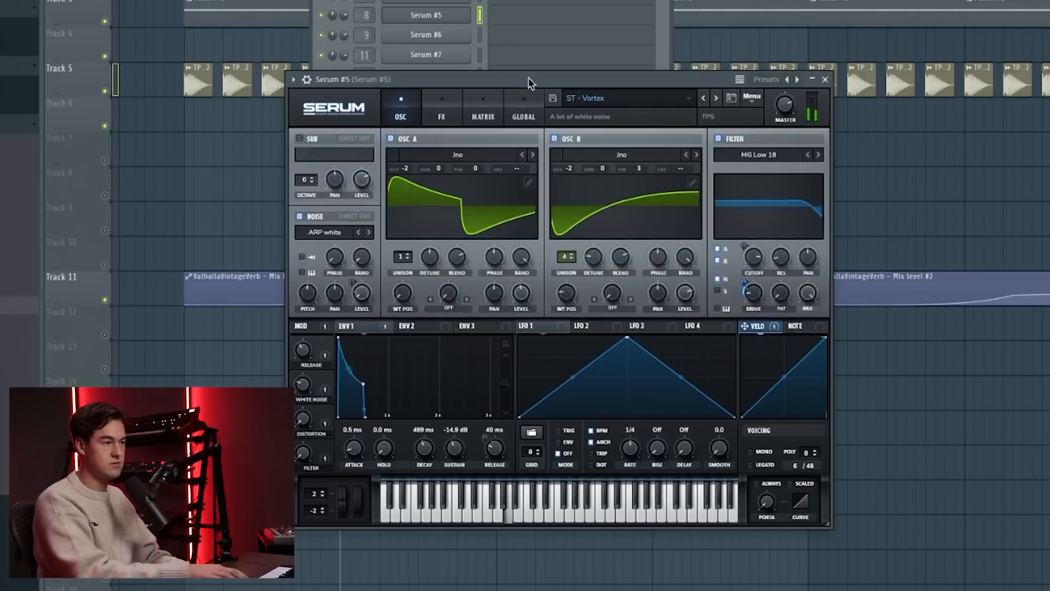
{"action": "left_click", "coordinate": [826, 80]}
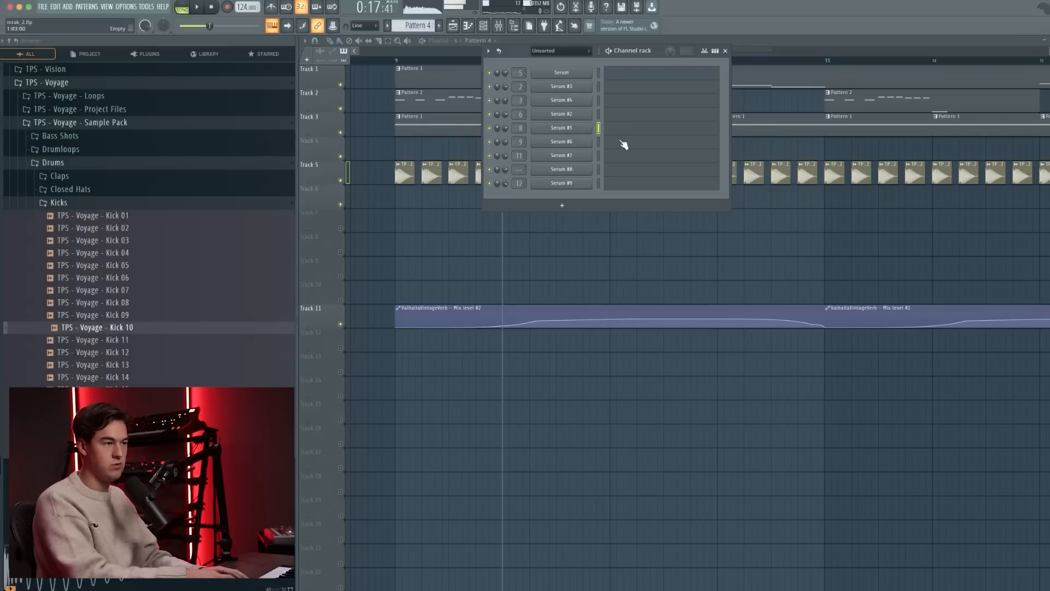
Open the Serum #5 piano roll for Pattern 4, place two short A4 notes in the first bar, and audition them
{"action": "key", "text": "F6"}
{"action": "left_click", "coordinate": [545, 147]}
{"action": "double_click", "coordinate": [525, 151]}
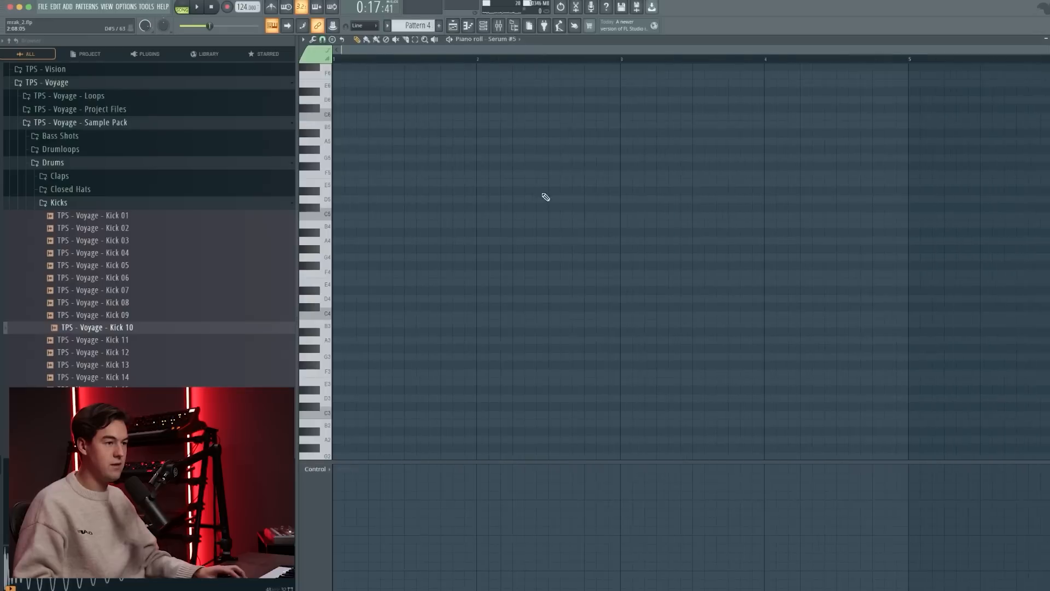
{"action": "key", "text": "space"}
{"action": "key", "text": "space"}
{"action": "left_click_drag", "start_coordinate": [466, 240], "coordinate": [402, 241]}
{"action": "left_click", "coordinate": [435, 233]}
{"action": "right_click", "coordinate": [435, 232]}
{"action": "key", "text": "space"}
{"action": "key", "text": "space"}
{"action": "left_click", "coordinate": [424, 243]}
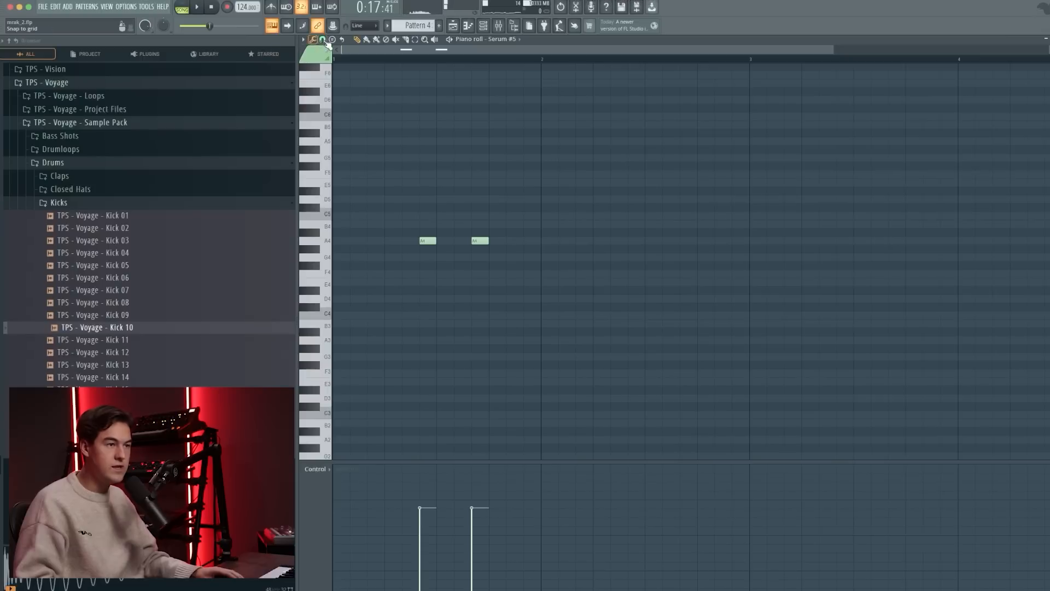
Set the piano roll snap to Step and reposition the two A4 notes around the middle of the first bar
{"action": "left_click", "coordinate": [322, 39]}
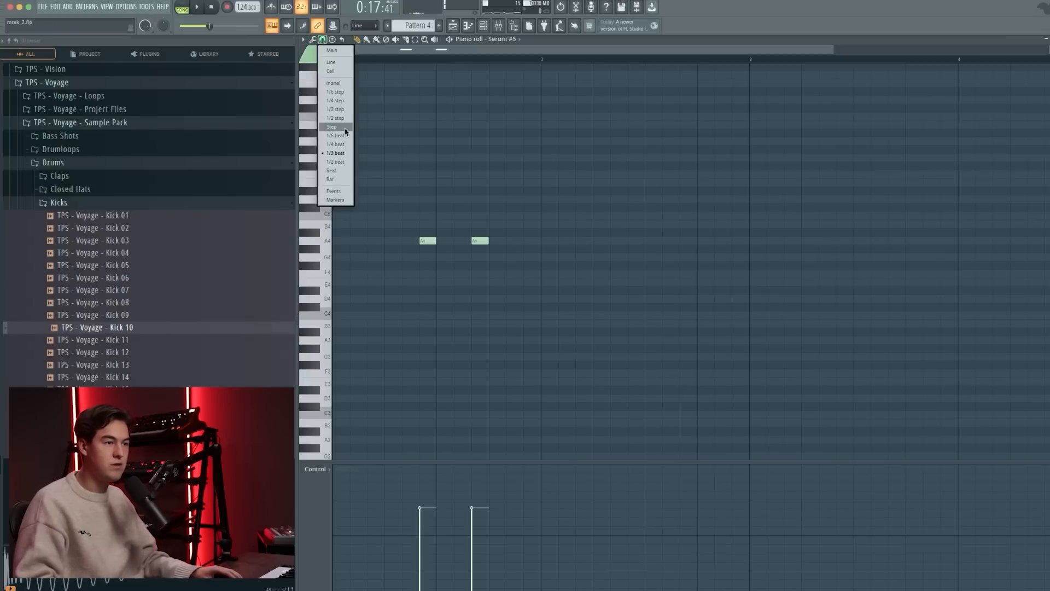
{"action": "left_click", "coordinate": [346, 131]}
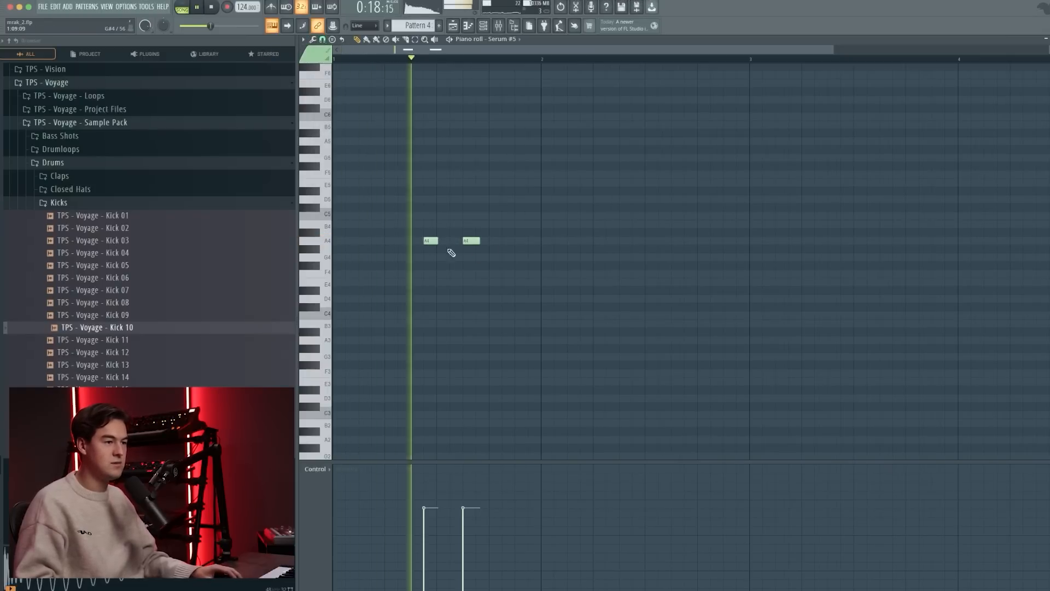
{"action": "left_click_drag", "start_coordinate": [520, 265], "coordinate": [439, 240]}
{"action": "left_click", "coordinate": [532, 161], "text": "super"}
Repeat the Pattern 4 clip along Track 4 in the playlist, with copies starting at bars 14, 18 and 23
{"action": "left_click", "coordinate": [455, 26]}
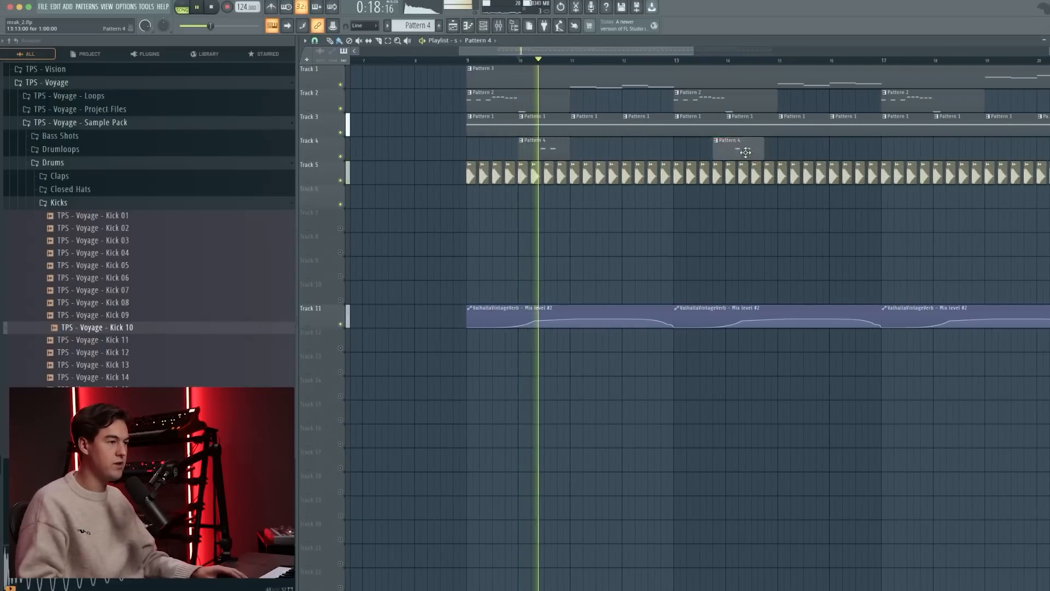
{"action": "left_click", "coordinate": [787, 151]}
{"action": "scroll", "coordinate": [788, 156], "scroll_direction": "down", "scroll_amount": 3}
{"action": "scroll", "coordinate": [807, 155], "scroll_direction": "up", "scroll_amount": 1}
{"action": "left_click_drag", "start_coordinate": [825, 154], "coordinate": [765, 149]}
{"action": "scroll", "coordinate": [609, 151], "scroll_direction": "down", "scroll_amount": 3}
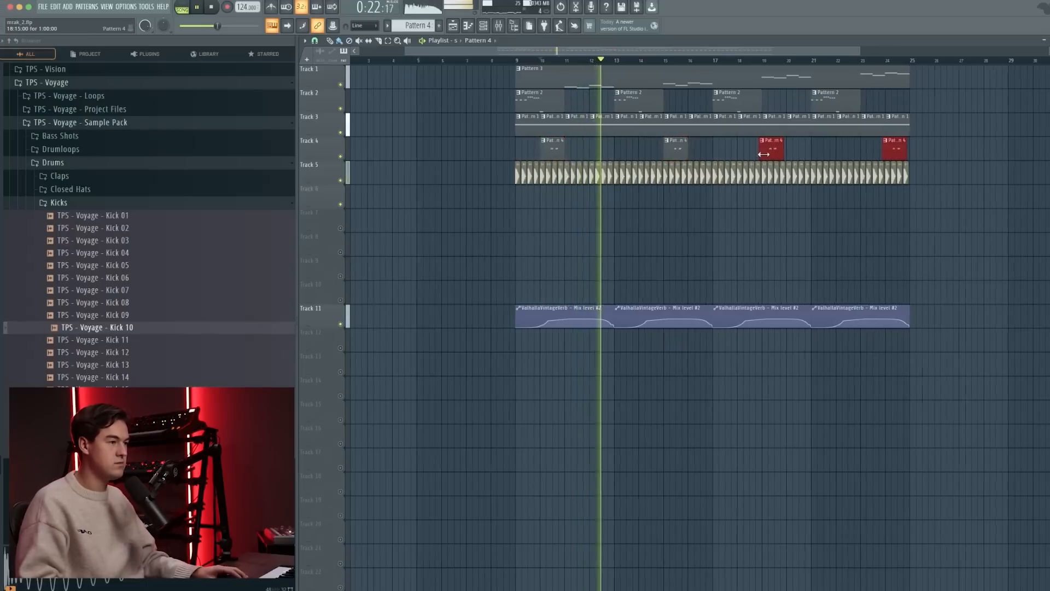
{"action": "scroll", "coordinate": [771, 151], "scroll_direction": "up", "scroll_amount": 2}
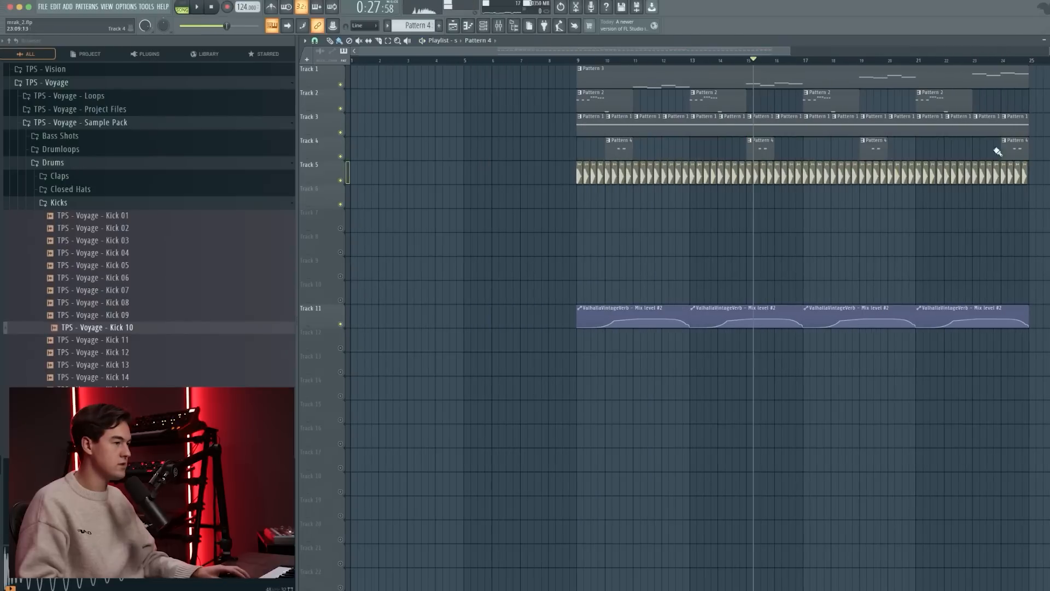
{"action": "left_click_drag", "start_coordinate": [757, 153], "coordinate": [723, 156]}
{"action": "scroll", "coordinate": [740, 156], "scroll_direction": "left", "scroll_amount": 2}
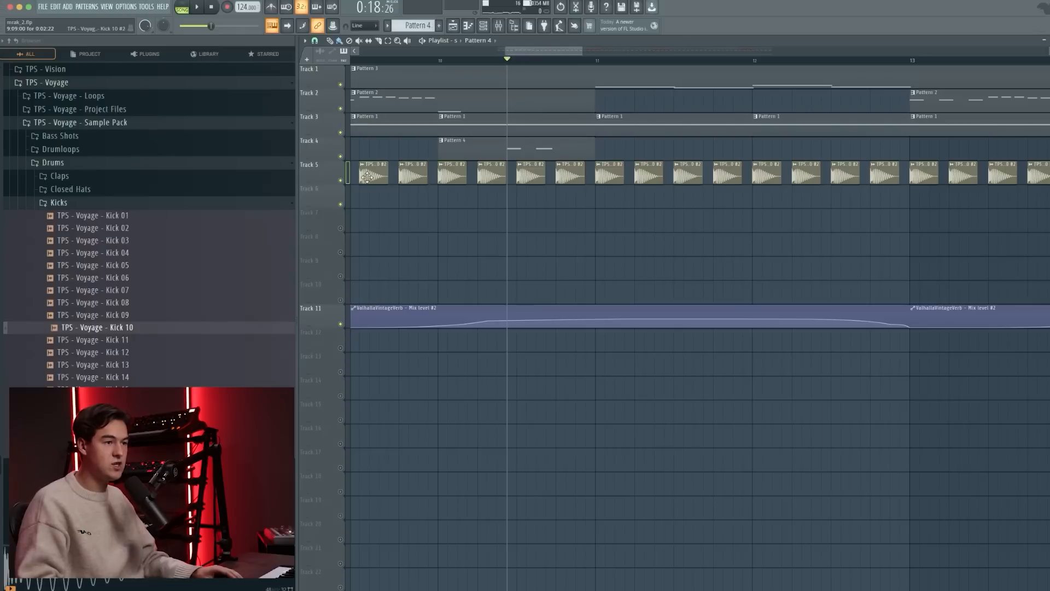
Solo Track 4 and insert Fruity Parametric EQ 2 in slot 1 of the Serum #5 mixer track
{"action": "left_click", "coordinate": [341, 157], "text": "ctrl"}
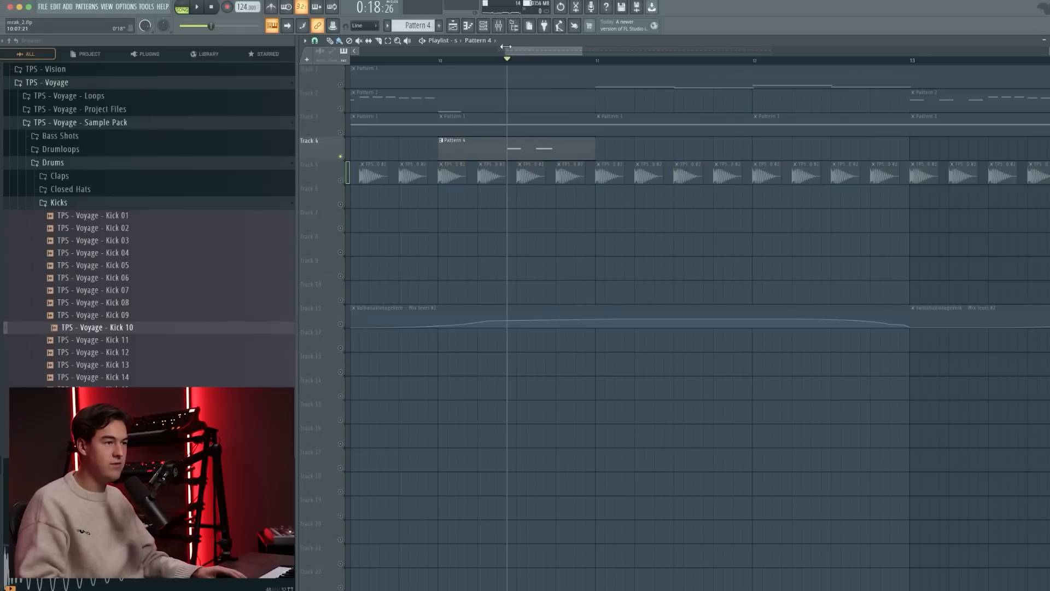
{"action": "key", "text": "space"}
{"action": "key", "text": "F9"}
{"action": "left_click", "coordinate": [881, 248]}
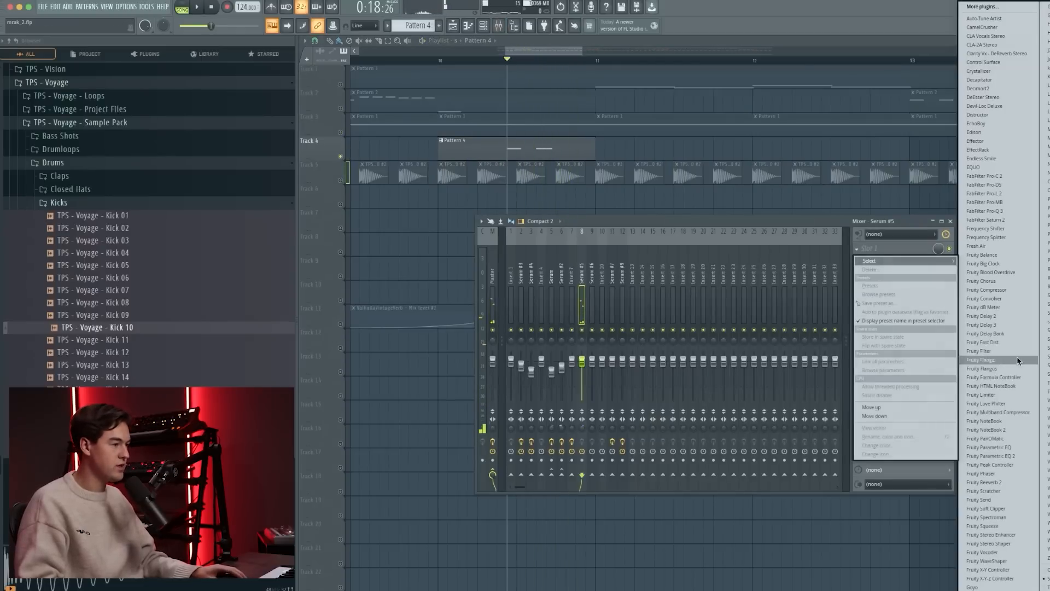
{"action": "left_click", "coordinate": [1012, 455]}
Lower the EQ's band 1 to cut the low end of Serum #5, and play the result
{"action": "key", "text": "space"}
{"action": "left_click_drag", "start_coordinate": [370, 185], "coordinate": [379, 228]}
{"action": "key", "text": "space"}
{"action": "key", "text": "space"}
{"action": "key", "text": "space"}
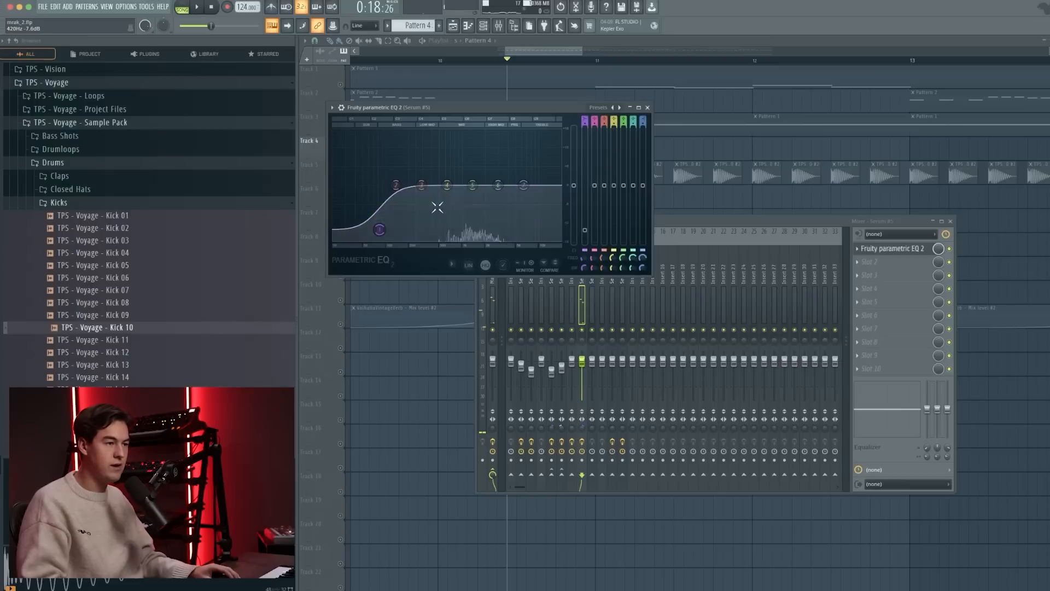
Boost the EQ's band 5 by about 6 dB near 1.9 kHz at 26% width while auditioning Track 4
{"action": "scroll", "coordinate": [483, 165], "scroll_direction": "down", "scroll_amount": 4}
{"action": "key", "text": "space"}
{"action": "scroll", "coordinate": [483, 164], "scroll_direction": "up", "scroll_amount": 2}
{"action": "key", "text": "space"}
{"action": "left_click_drag", "start_coordinate": [483, 164], "coordinate": [471, 155]}
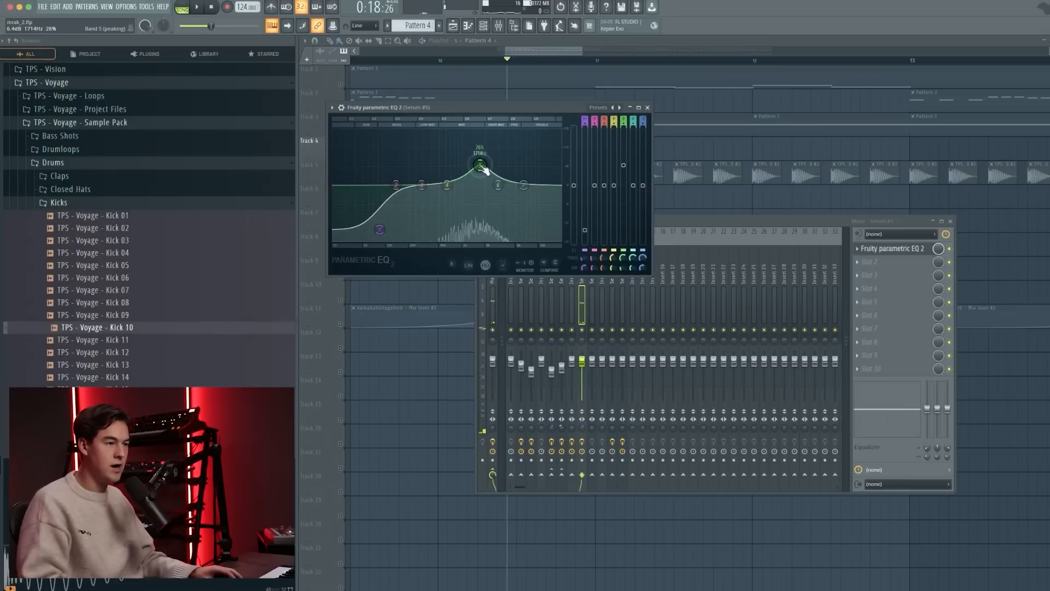
{"action": "key", "text": "space"}
{"action": "left_click_drag", "start_coordinate": [485, 168], "coordinate": [483, 164]}
{"action": "key", "text": "space"}
{"action": "key", "text": "space"}
{"action": "key", "text": "space"}
{"action": "key", "text": "space"}
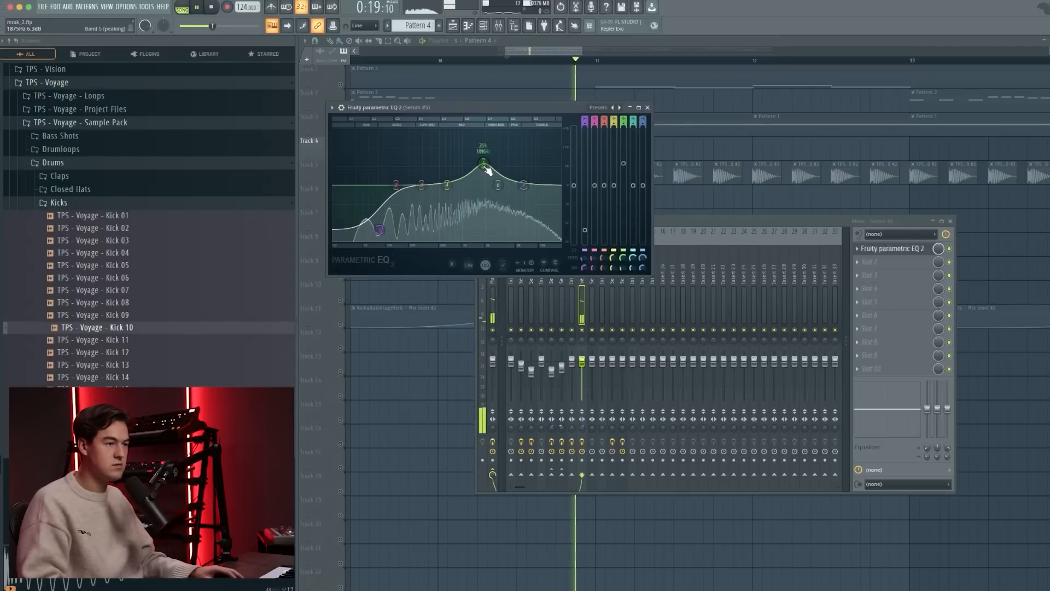
{"action": "key", "text": "space"}
Close the EQ and insert Decapitator in slot 2 and OTT in slot 3 of the Serum #5 track
{"action": "left_click", "coordinate": [647, 107]}
{"action": "left_click", "coordinate": [869, 262]}
{"action": "left_click", "coordinate": [984, 80]}
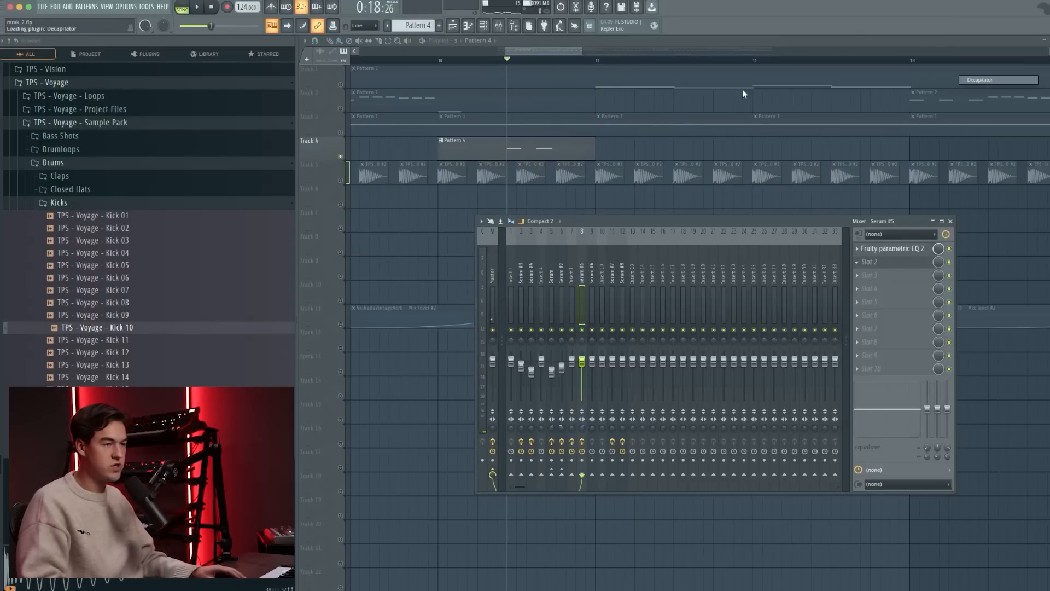
{"action": "left_click_drag", "start_coordinate": [239, 97], "coordinate": [468, 183]}
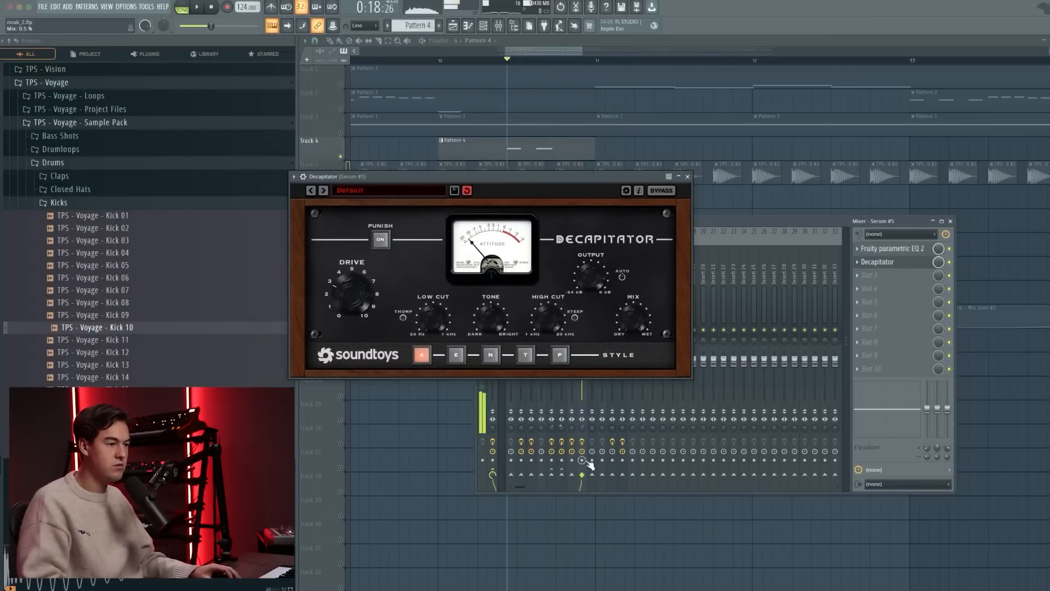
{"action": "key", "text": "space"}
{"action": "left_click", "coordinate": [878, 262]}
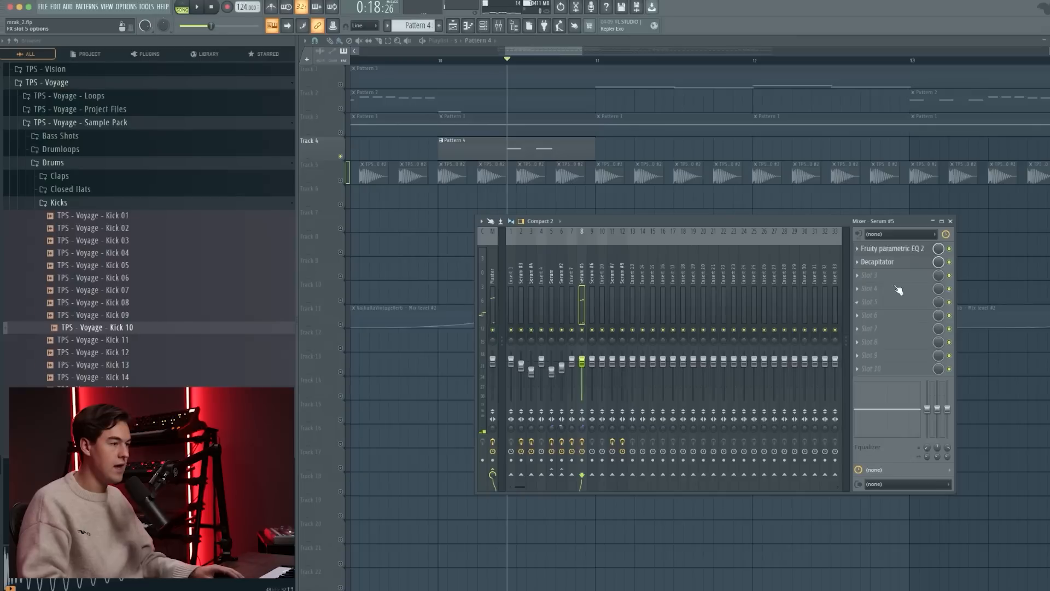
{"action": "left_click", "coordinate": [877, 275]}
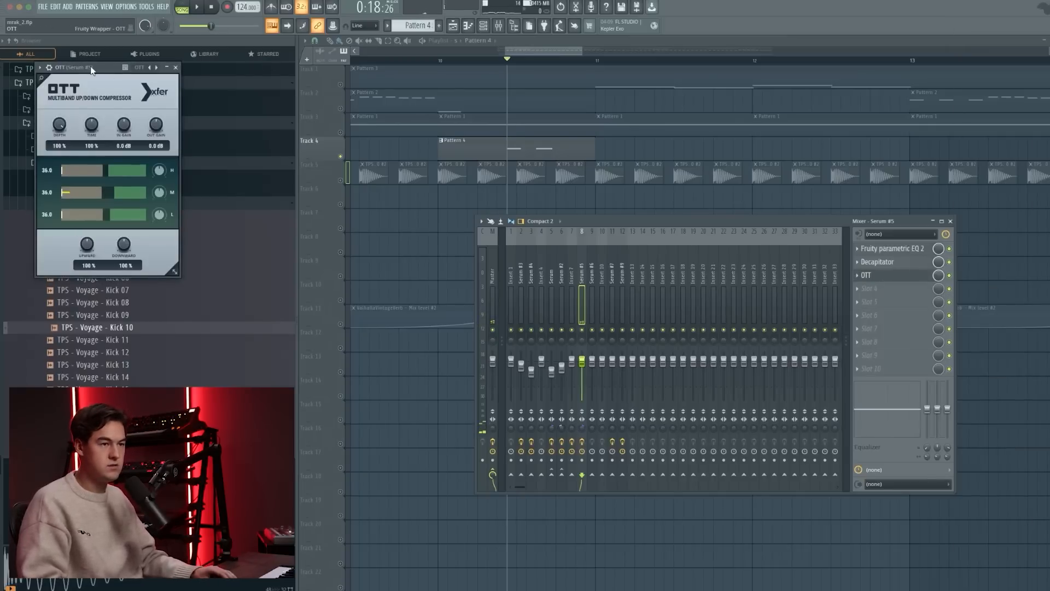
{"action": "left_click_drag", "start_coordinate": [92, 70], "coordinate": [539, 170]}
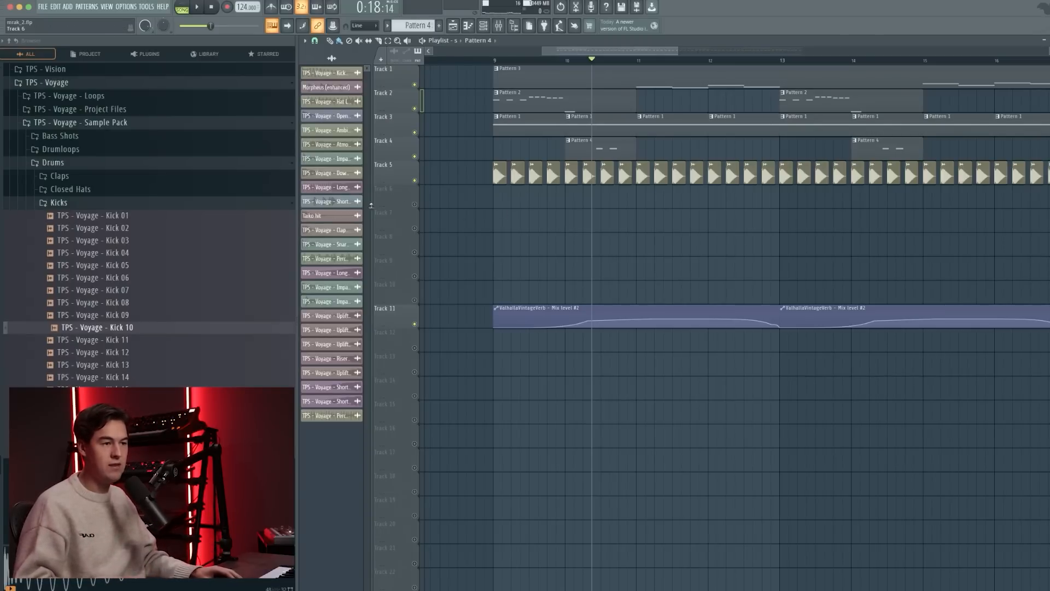
Place the Short Fill 09 sample on Track 6 beneath Pattern 4 and trim its end so only the first two hits remain
{"action": "left_click_drag", "start_coordinate": [339, 201], "coordinate": [638, 195]}
{"action": "scroll", "coordinate": [638, 195], "scroll_direction": "up", "scroll_amount": 2}
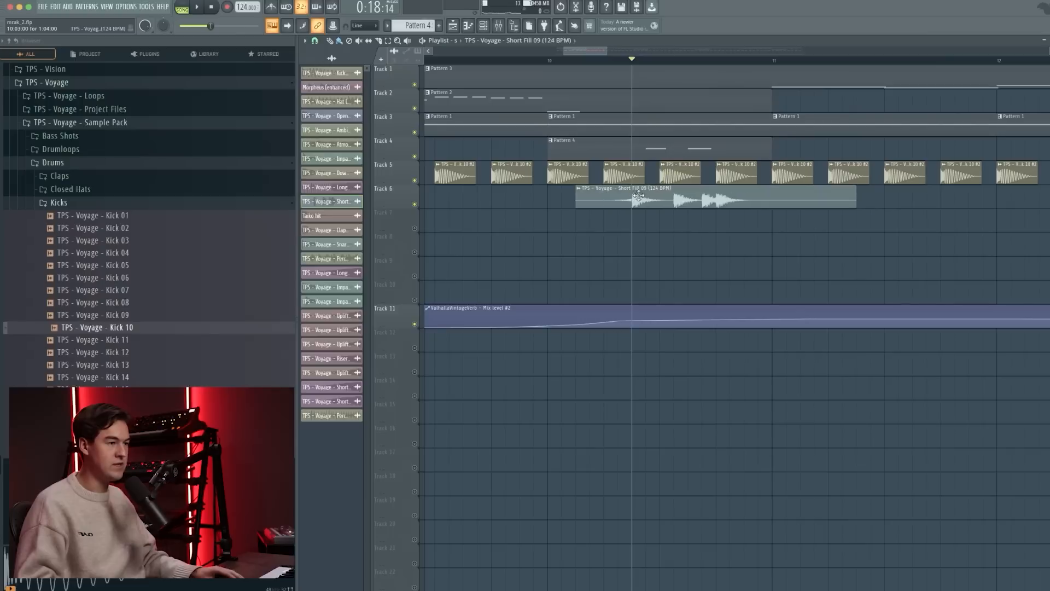
{"action": "scroll", "coordinate": [662, 224], "scroll_direction": "up", "scroll_amount": 2}
{"action": "scroll", "coordinate": [711, 241], "scroll_direction": "down", "scroll_amount": 2}
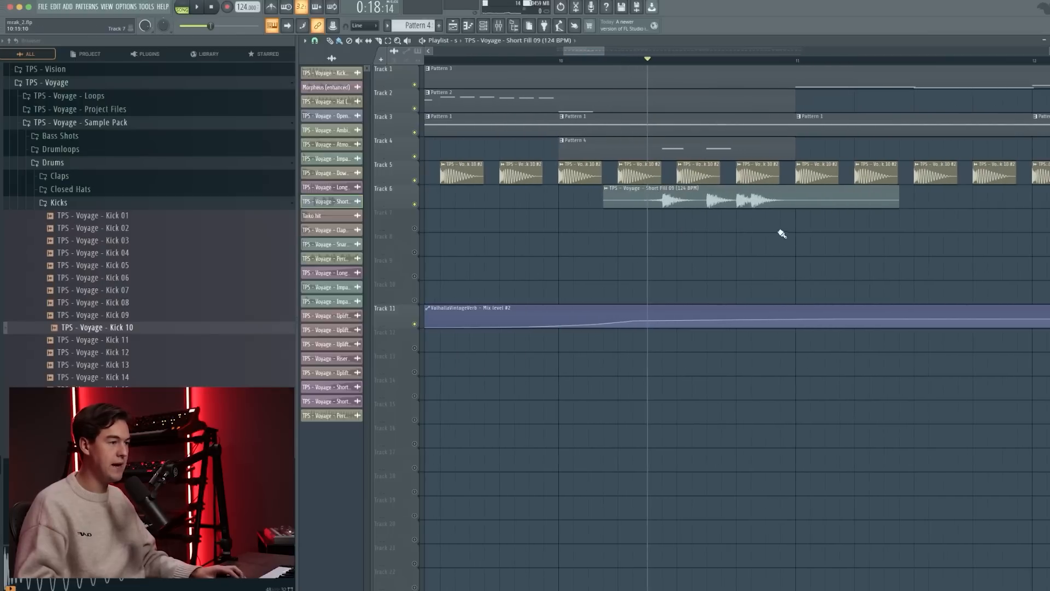
{"action": "left_click_drag", "start_coordinate": [896, 202], "coordinate": [776, 214]}
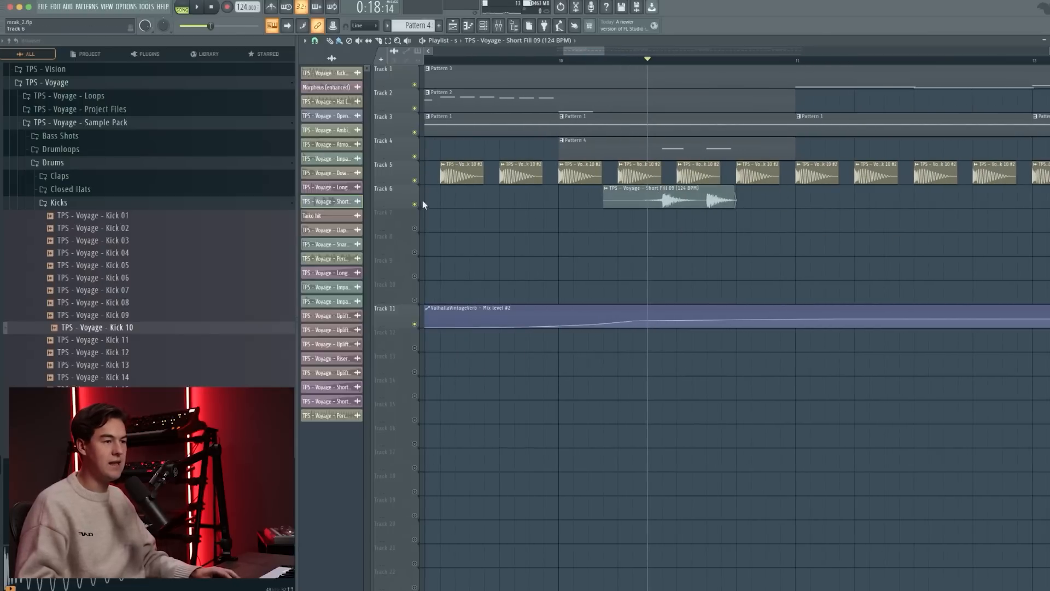
Solo the fill on Track 6 and play it, bringing back Track 4 and the kick on Track 5
{"action": "right_click", "coordinate": [415, 204]}
{"action": "key", "text": "space"}
{"action": "key", "text": "space"}
{"action": "left_click", "coordinate": [415, 157]}
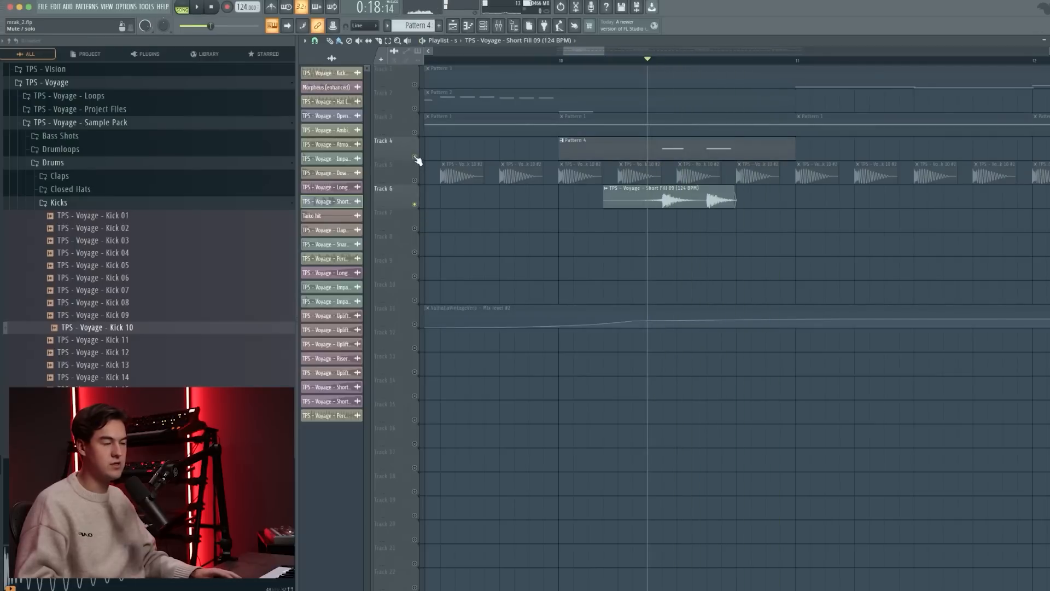
{"action": "left_click", "coordinate": [415, 180]}
{"action": "key", "text": "space"}
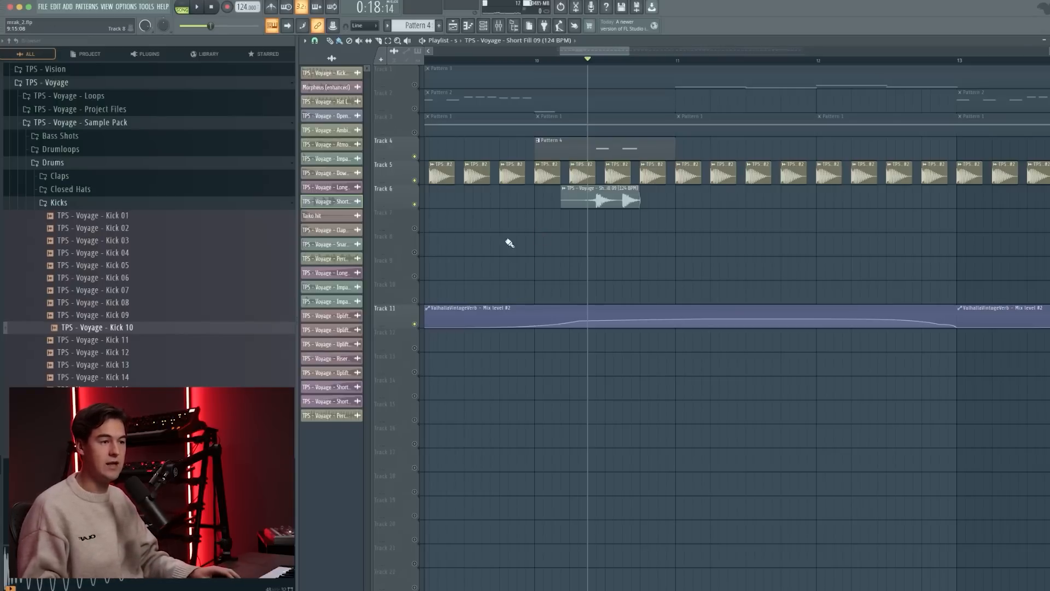
Place a Taiko hit on Track 7 at the fill's first hit and audition it by toggling Tracks 6 and 7
{"action": "left_click_drag", "start_coordinate": [337, 216], "coordinate": [607, 217]}
{"action": "scroll", "coordinate": [606, 244], "scroll_direction": "up", "scroll_amount": 2}
{"action": "scroll", "coordinate": [591, 219], "scroll_direction": "up", "scroll_amount": 1}
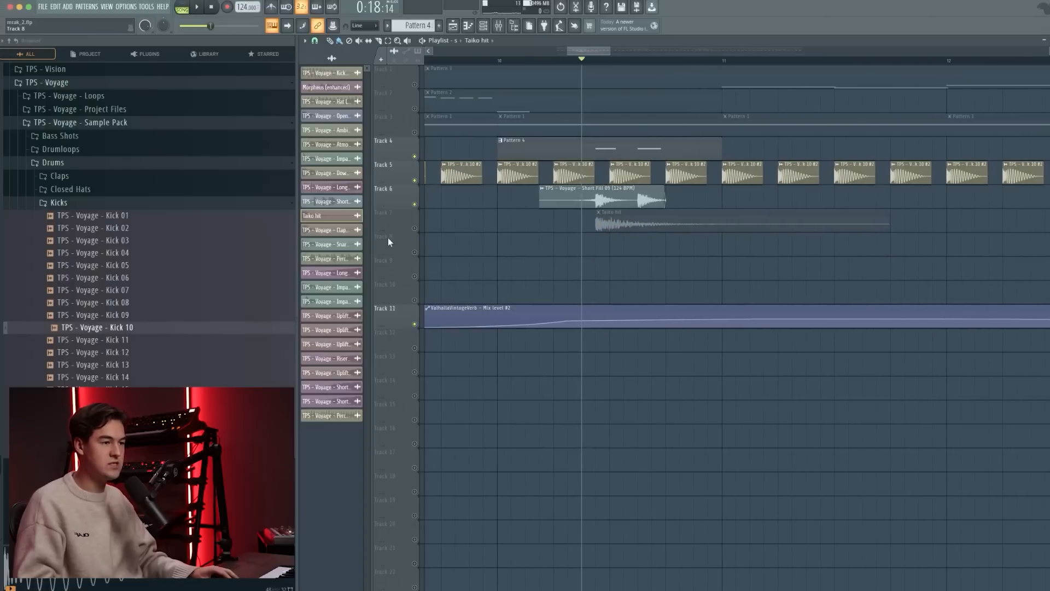
{"action": "left_click", "coordinate": [415, 228]}
{"action": "left_click", "coordinate": [415, 204]}
{"action": "key", "text": "space"}
{"action": "key", "text": "space"}
{"action": "right_click", "coordinate": [415, 228]}
{"action": "key", "text": "space"}
{"action": "left_click", "coordinate": [415, 204]}
{"action": "key", "text": "space"}
Add a second Taiko hit on Track 7 at the fill's second hit and play both hits
{"action": "left_click", "coordinate": [682, 245]}
{"action": "left_click_drag", "start_coordinate": [683, 245], "coordinate": [668, 221]}
{"action": "key", "text": "space"}
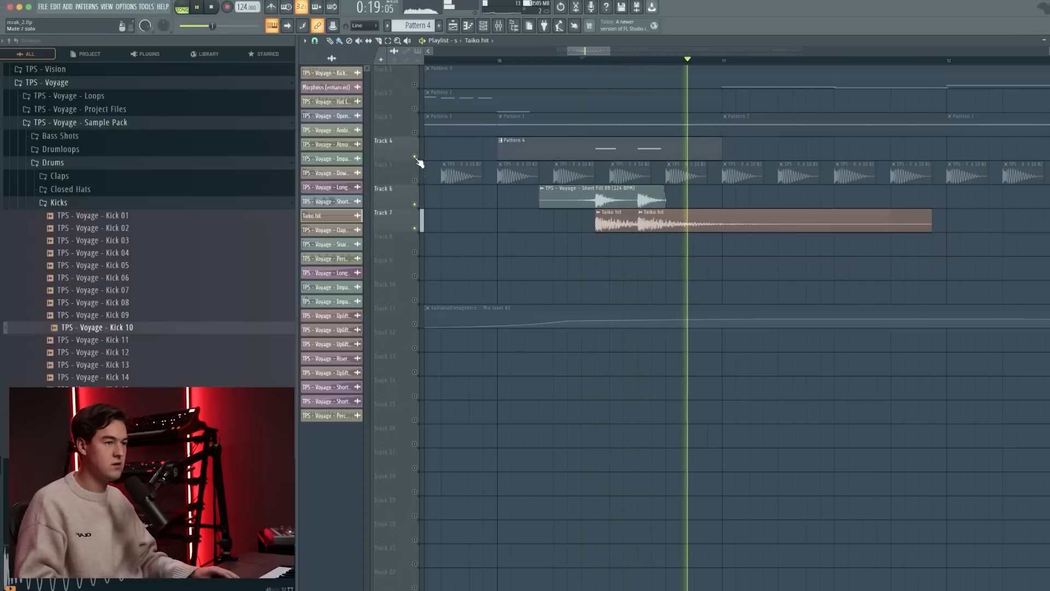
{"action": "key", "text": "space"}
Bring the kick and Track 3 back in during playback, and restore all muted playlist tracks
{"action": "left_click", "coordinate": [414, 157]}
{"action": "left_click", "coordinate": [414, 179]}
{"action": "key", "text": "space"}
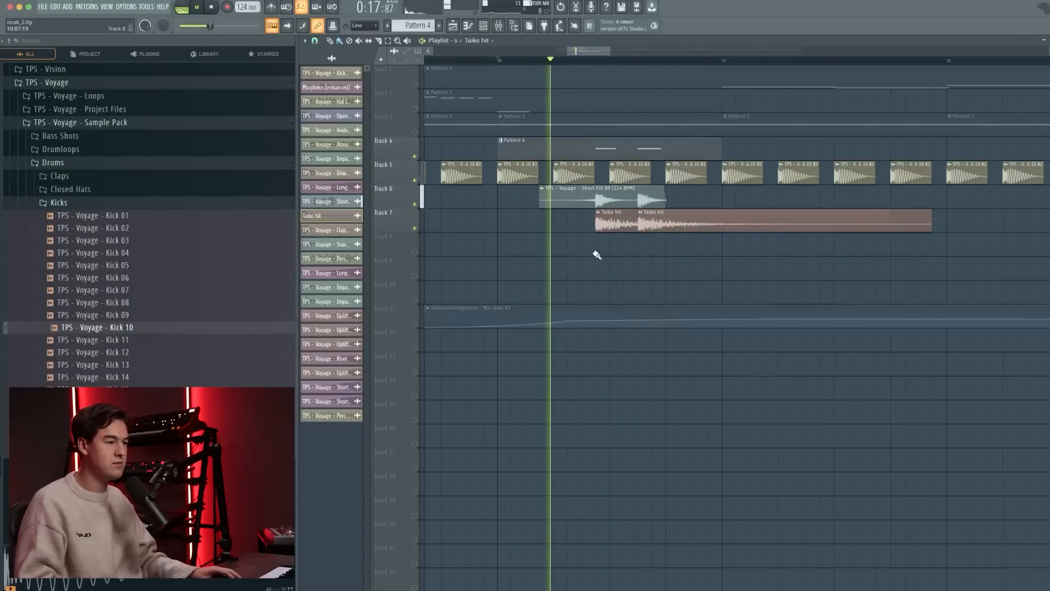
{"action": "left_click", "coordinate": [414, 132]}
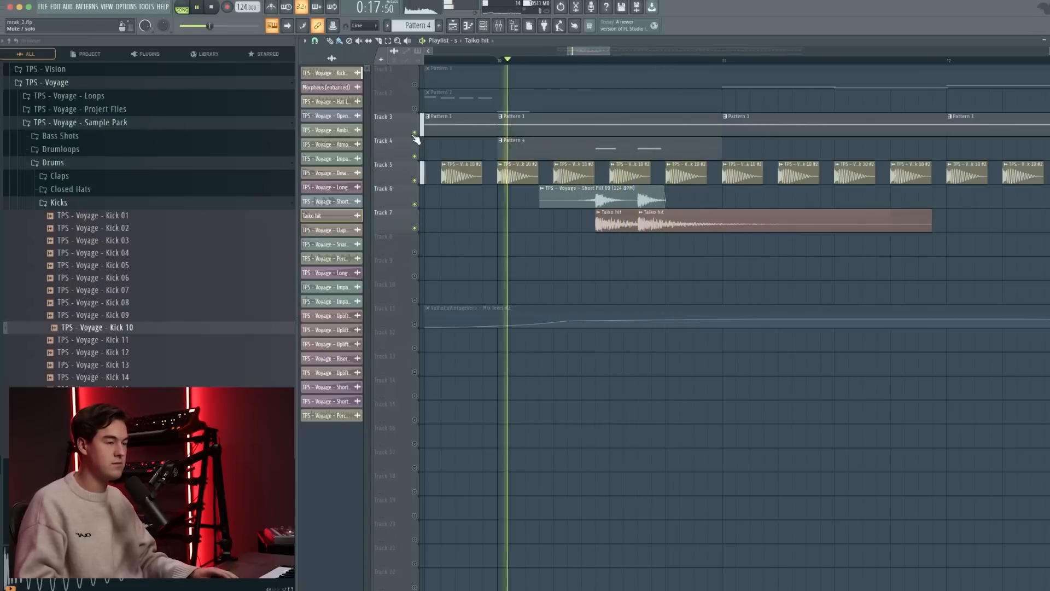
{"action": "right_click", "coordinate": [415, 133]}
{"action": "right_click", "coordinate": [415, 132]}
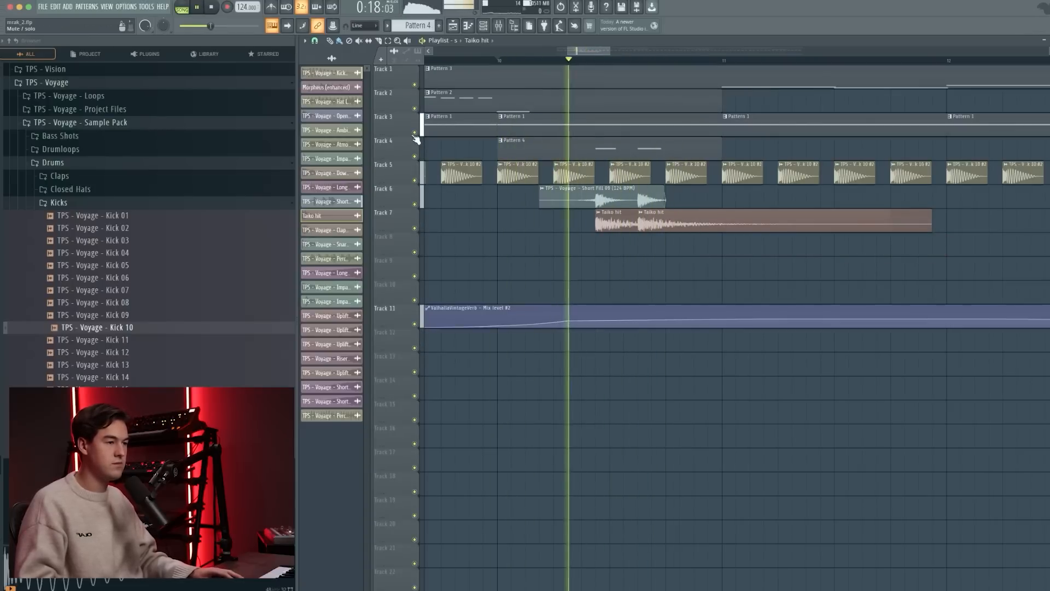
Duplicate the Short Fill 09 and Taiko hit clips four bars on, aligned with the Pattern 4 clip at bar 14
{"action": "scroll", "coordinate": [678, 249], "scroll_direction": "down", "scroll_amount": 5}
{"action": "scroll", "coordinate": [677, 248], "scroll_direction": "up", "scroll_amount": 3}
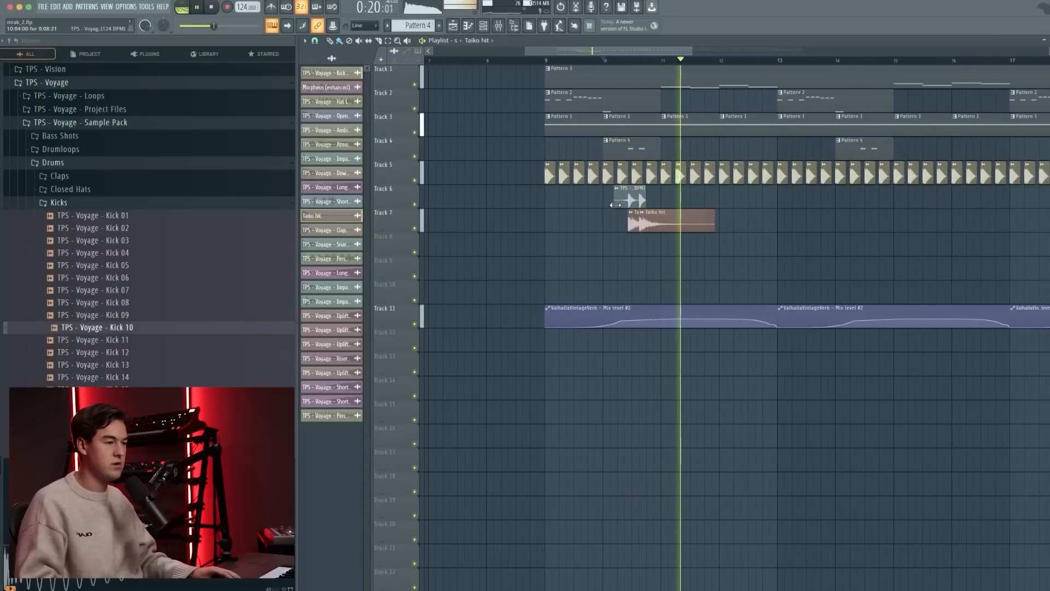
{"action": "left_click_drag", "start_coordinate": [830, 210], "coordinate": [868, 219]}
{"action": "key", "text": "space"}
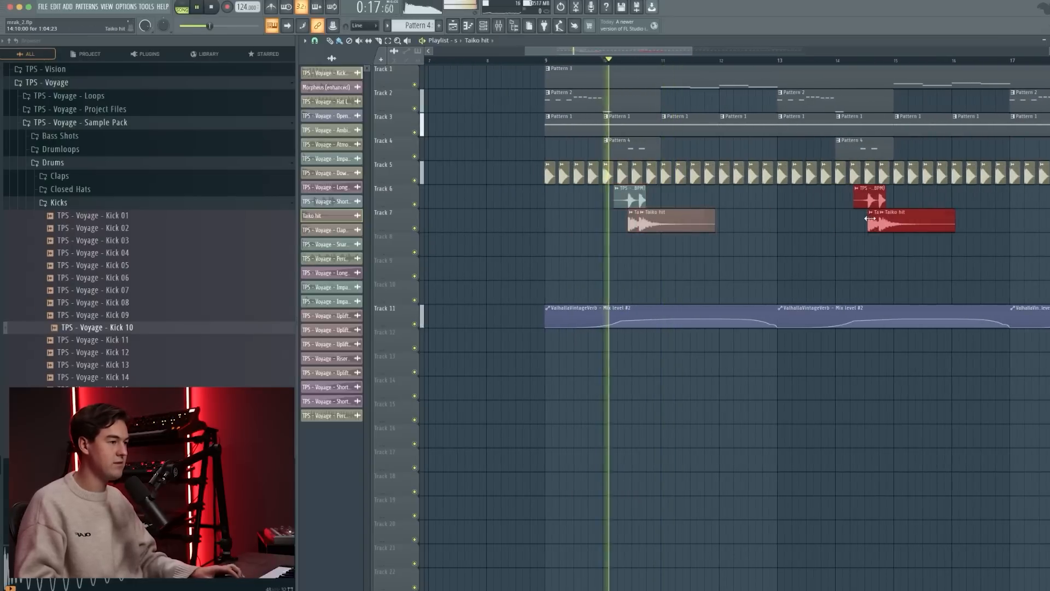
{"action": "scroll", "coordinate": [872, 222], "scroll_direction": "up", "scroll_amount": 5}
{"action": "scroll", "coordinate": [738, 227], "scroll_direction": "down", "scroll_amount": 6}
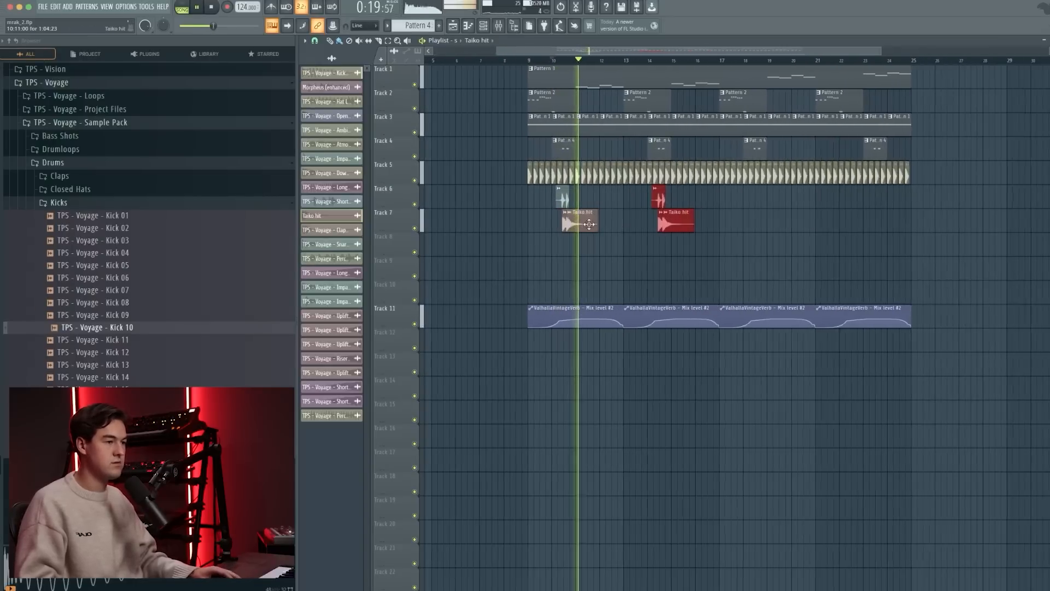
Duplicate both fill and Taiko hit pairs eight bars on, aligning the first copy with the Pattern 4 clip at bar 18
{"action": "left_click_drag", "start_coordinate": [573, 221], "coordinate": [776, 221]}
{"action": "scroll", "coordinate": [777, 223], "scroll_direction": "up", "scroll_amount": 6}
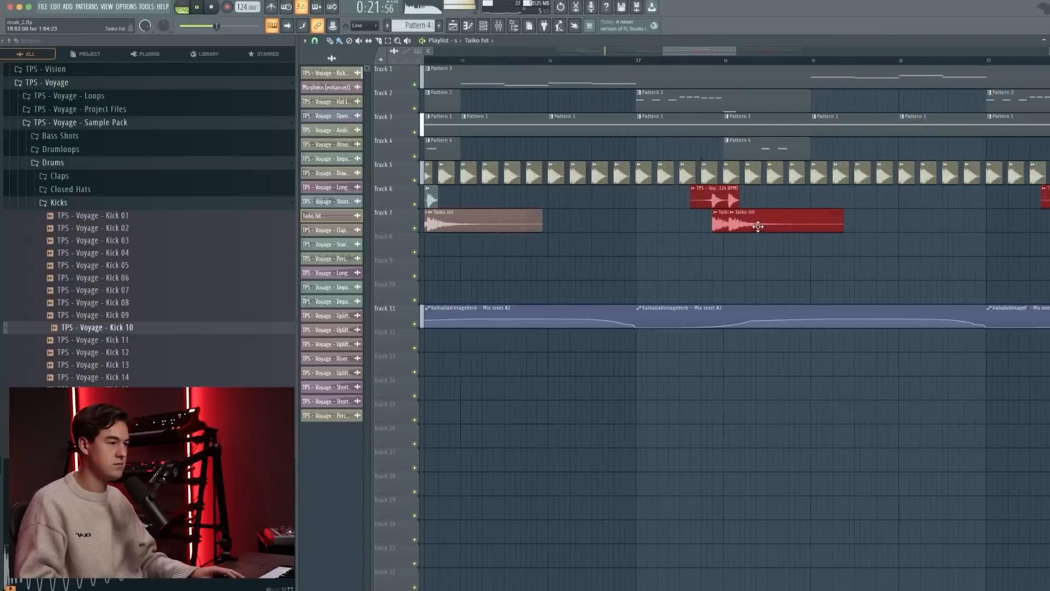
{"action": "scroll", "coordinate": [777, 225], "scroll_direction": "up", "scroll_amount": 2}
{"action": "left_click_drag", "start_coordinate": [775, 225], "coordinate": [789, 225]}
{"action": "scroll", "coordinate": [778, 230], "scroll_direction": "down", "scroll_amount": 6}
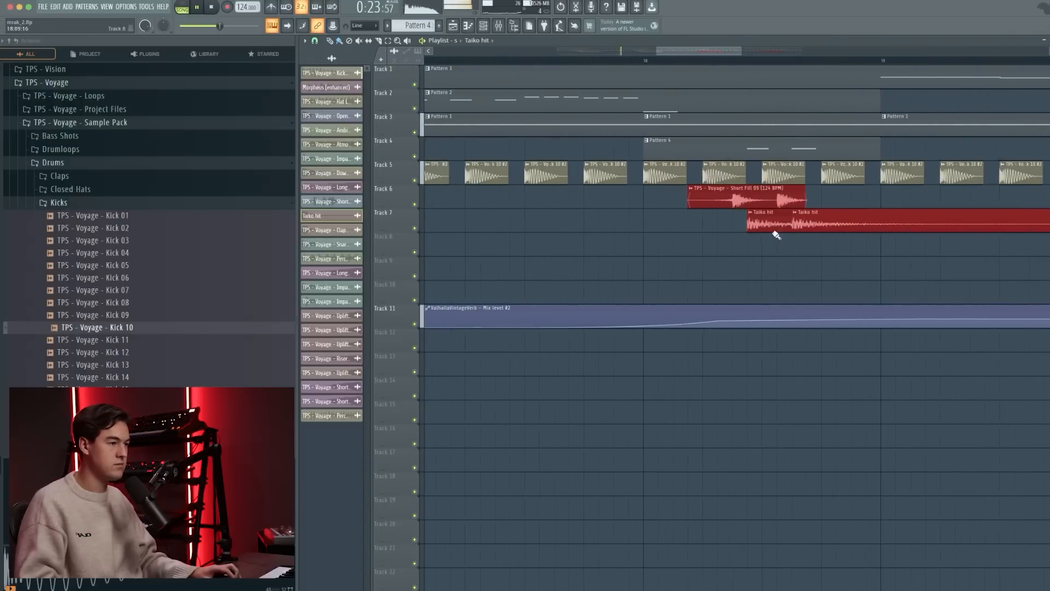
{"action": "scroll", "coordinate": [693, 257], "scroll_direction": "down", "scroll_amount": 1}
{"action": "scroll", "coordinate": [598, 239], "scroll_direction": "up", "scroll_amount": 2}
{"action": "scroll", "coordinate": [601, 243], "scroll_direction": "down", "scroll_amount": 4}
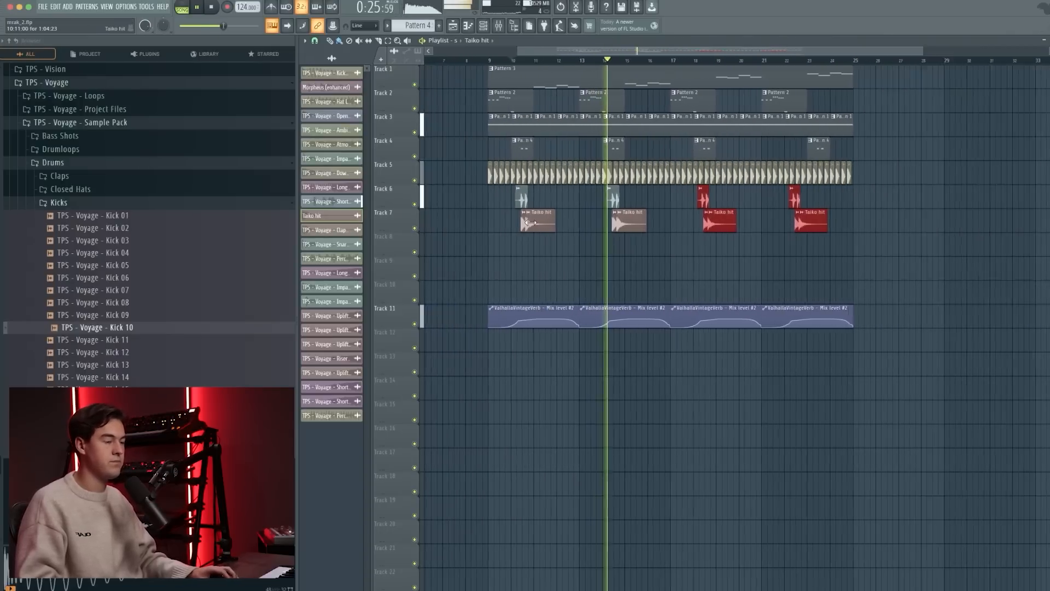
{"action": "scroll", "coordinate": [629, 268], "scroll_direction": "up", "scroll_amount": 1}
{"action": "right_click", "coordinate": [687, 257]}
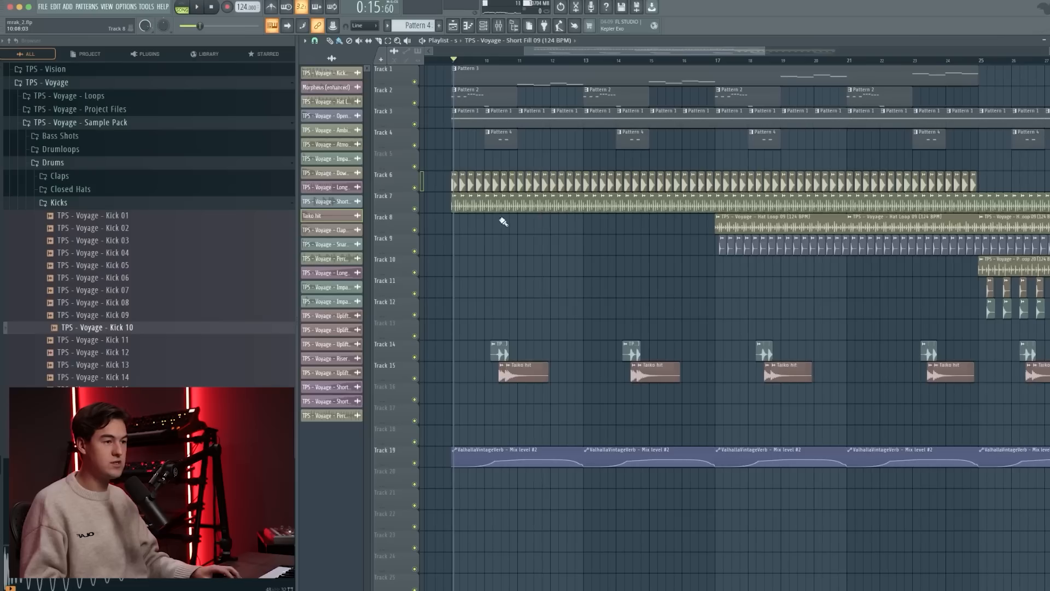
Solo Track 7, play its Perc Loop 16 clips, and view the loop's channel settings
{"action": "scroll", "coordinate": [502, 218], "scroll_direction": "down", "scroll_amount": 1}
{"action": "left_click", "coordinate": [414, 209], "text": "ctrl"}
{"action": "scroll", "coordinate": [446, 145], "scroll_direction": "up", "scroll_amount": 3}
{"action": "key", "text": "space"}
{"action": "double_click", "coordinate": [513, 207]}
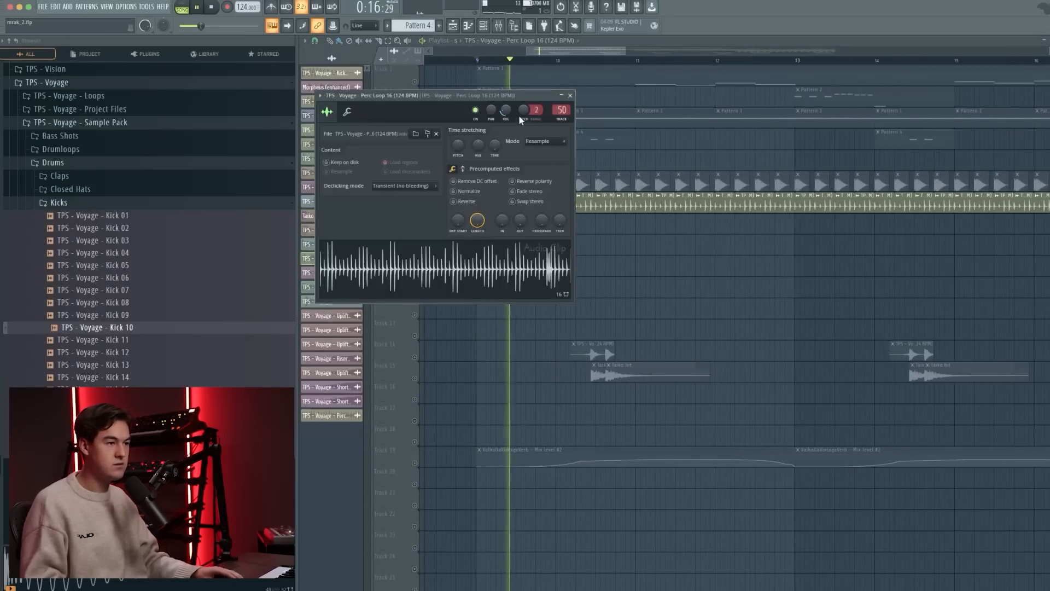
{"action": "left_click", "coordinate": [570, 95]}
Play Track 7 together with Track 3, bring in the Track 6 kick, and skip ahead to bar 16
{"action": "left_click", "coordinate": [414, 123]}
{"action": "key", "text": "space"}
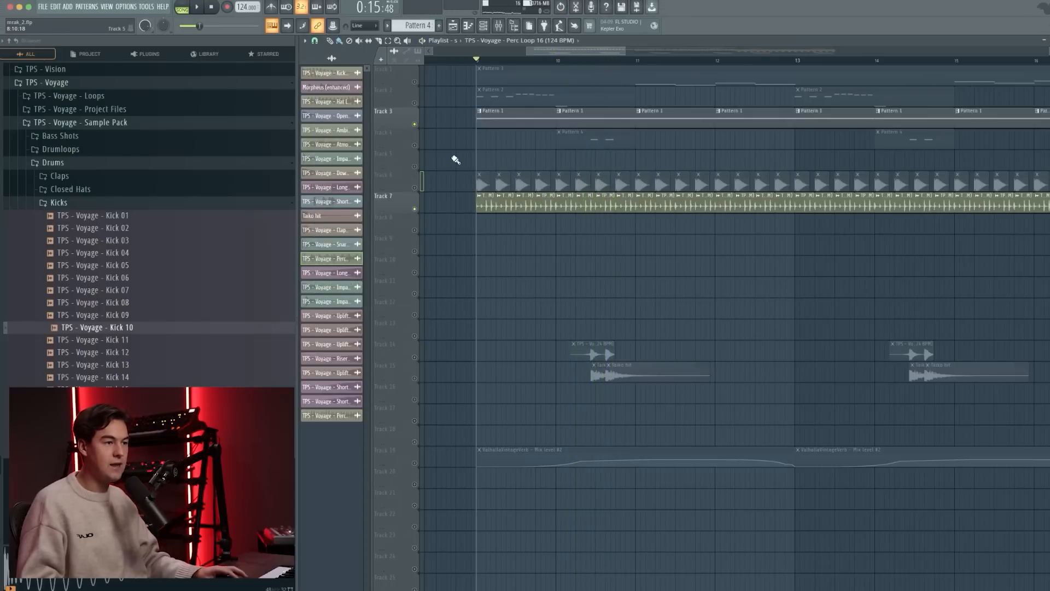
{"action": "scroll", "coordinate": [503, 222], "scroll_direction": "up", "scroll_amount": 2}
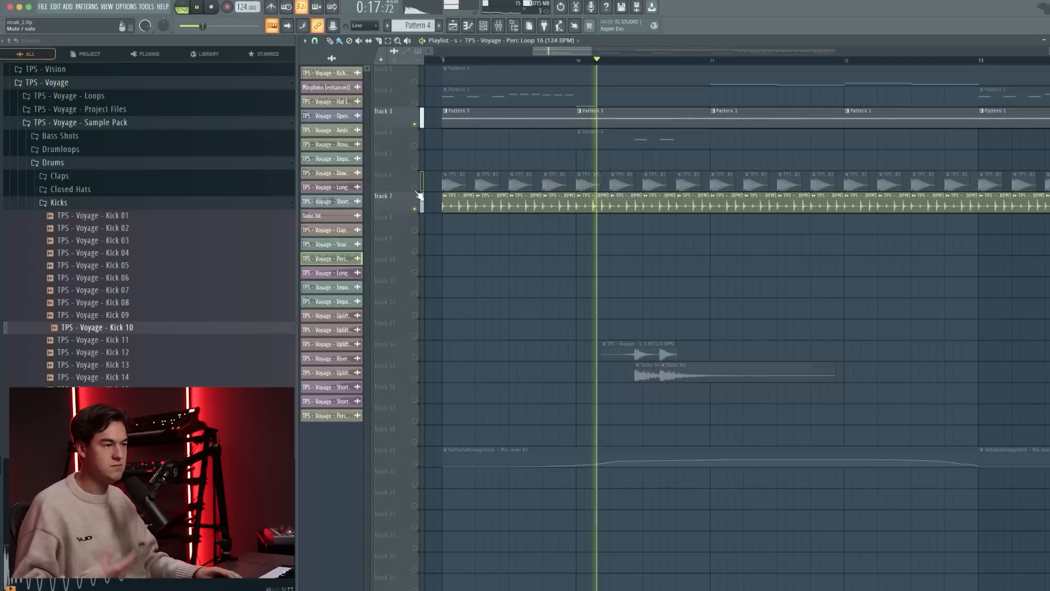
{"action": "left_click", "coordinate": [414, 187]}
{"action": "scroll", "coordinate": [683, 239], "scroll_direction": "down", "scroll_amount": 3}
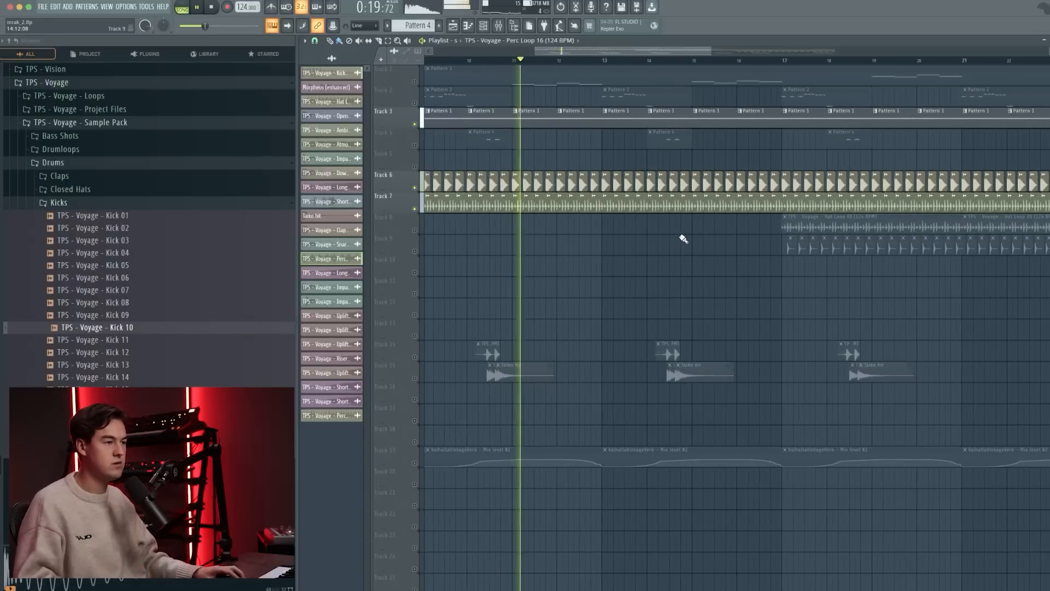
{"action": "scroll", "coordinate": [589, 214], "scroll_direction": "down", "scroll_amount": 2}
{"action": "scroll", "coordinate": [659, 80], "scroll_direction": "up", "scroll_amount": 1}
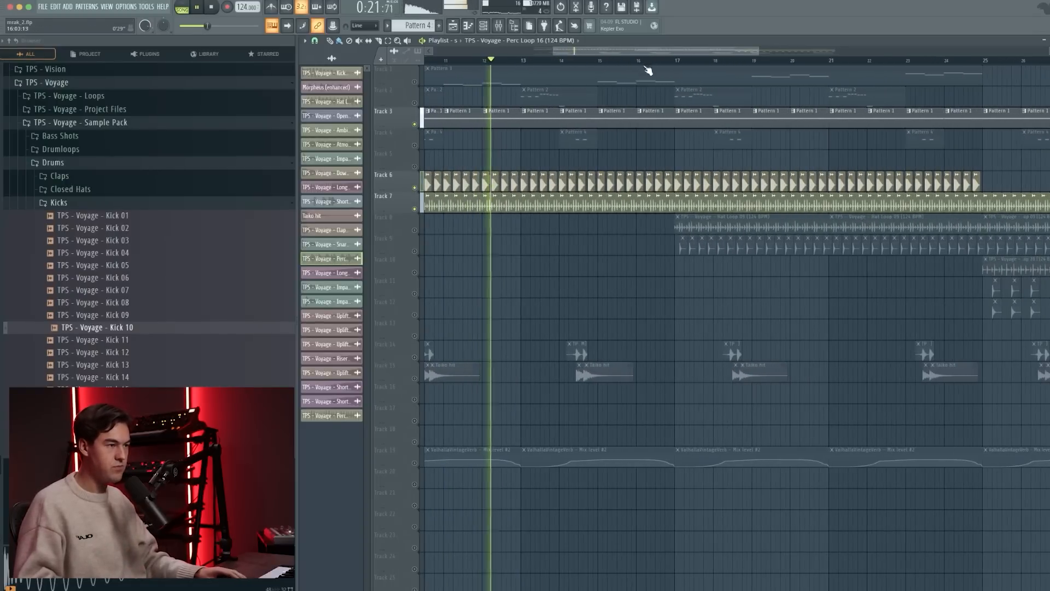
{"action": "left_click", "coordinate": [655, 62]}
{"action": "scroll", "coordinate": [791, 258], "scroll_direction": "up", "scroll_amount": 3}
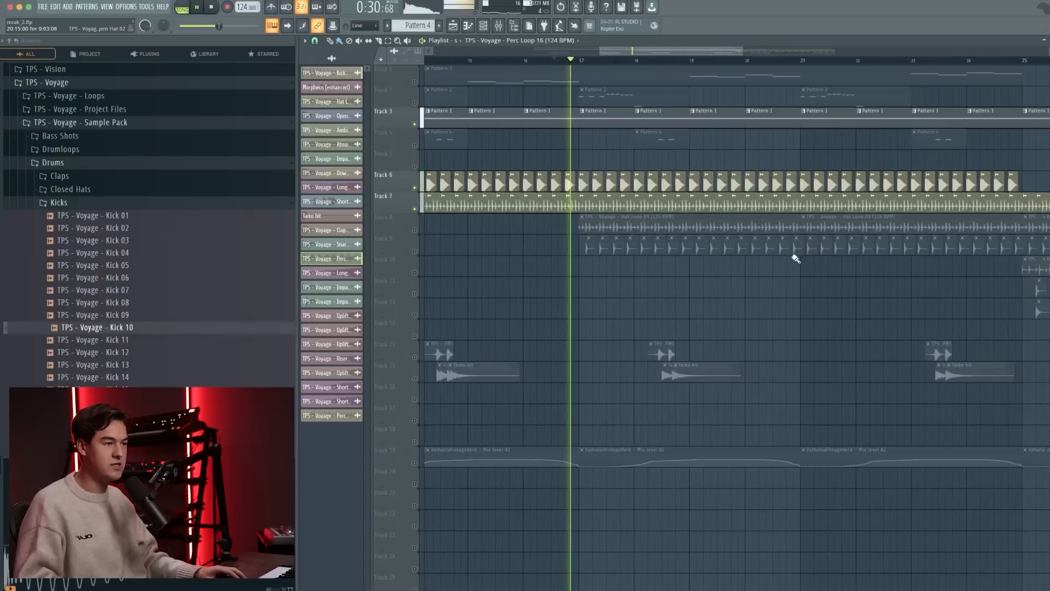
Solo the Hat Loop 09 on Track 8 and play it from bar 17
{"action": "right_click", "coordinate": [415, 231]}
{"action": "scroll", "coordinate": [508, 121], "scroll_direction": "up", "scroll_amount": 2}
{"action": "key", "text": "space"}
{"action": "left_click", "coordinate": [542, 62]}
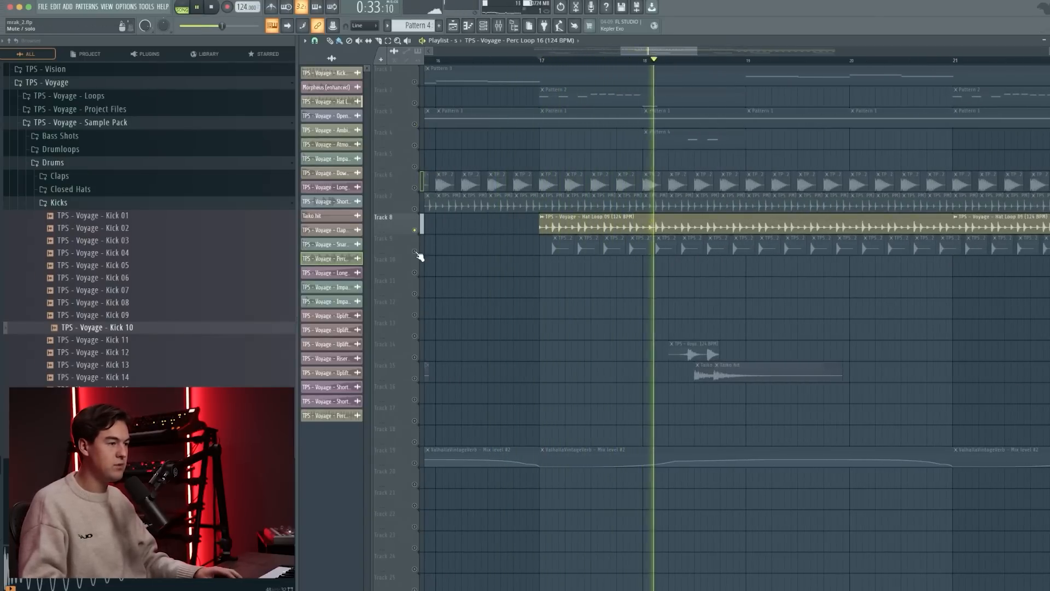
Solo the open hat hits on Track 9 and gradually bring in Tracks 6, 8 and 7 alongside them
{"action": "key", "text": "space"}
{"action": "right_click", "coordinate": [415, 251]}
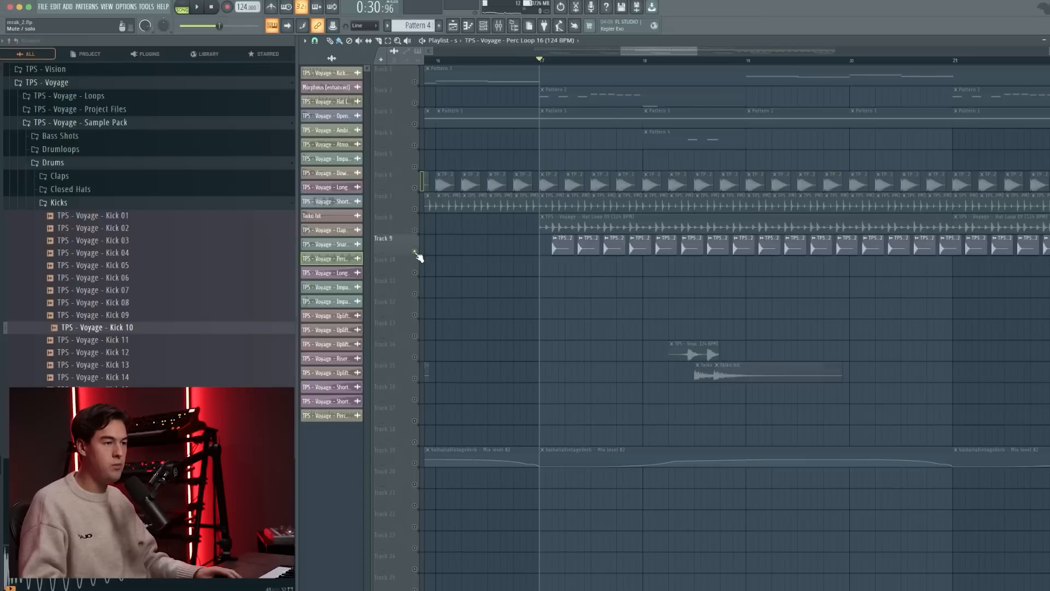
{"action": "left_click", "coordinate": [414, 188]}
{"action": "scroll", "coordinate": [471, 241], "scroll_direction": "up", "scroll_amount": 2}
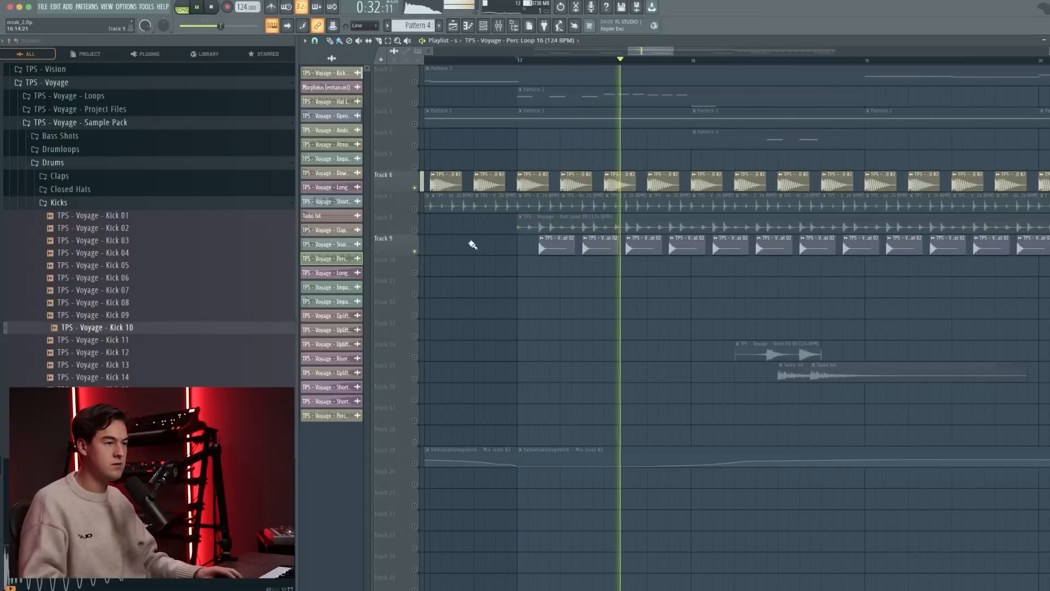
{"action": "left_click", "coordinate": [414, 230]}
{"action": "scroll", "coordinate": [566, 251], "scroll_direction": "down", "scroll_amount": 3}
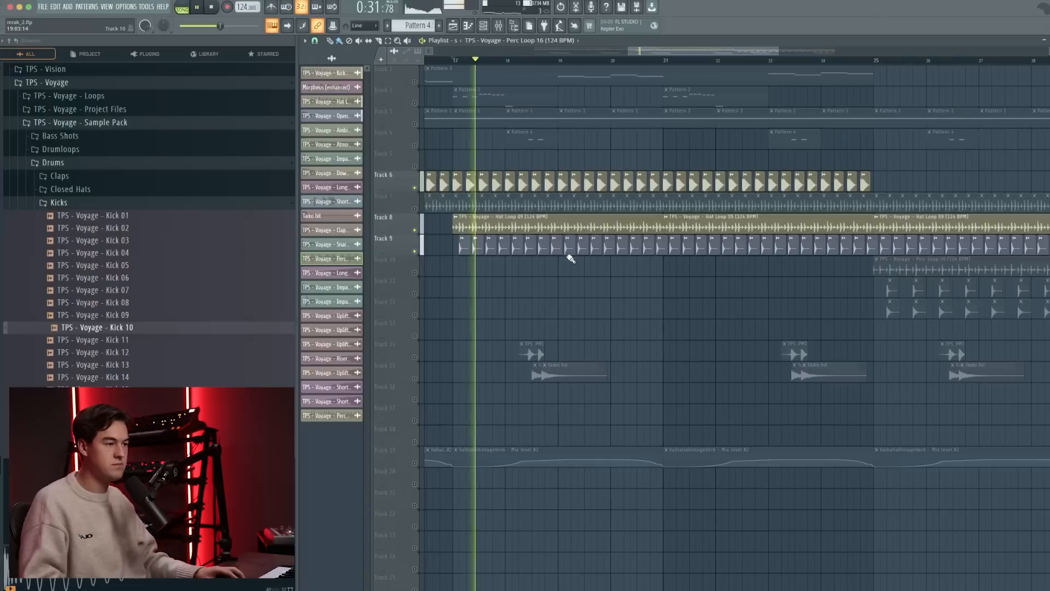
{"action": "scroll", "coordinate": [523, 244], "scroll_direction": "down", "scroll_amount": 2}
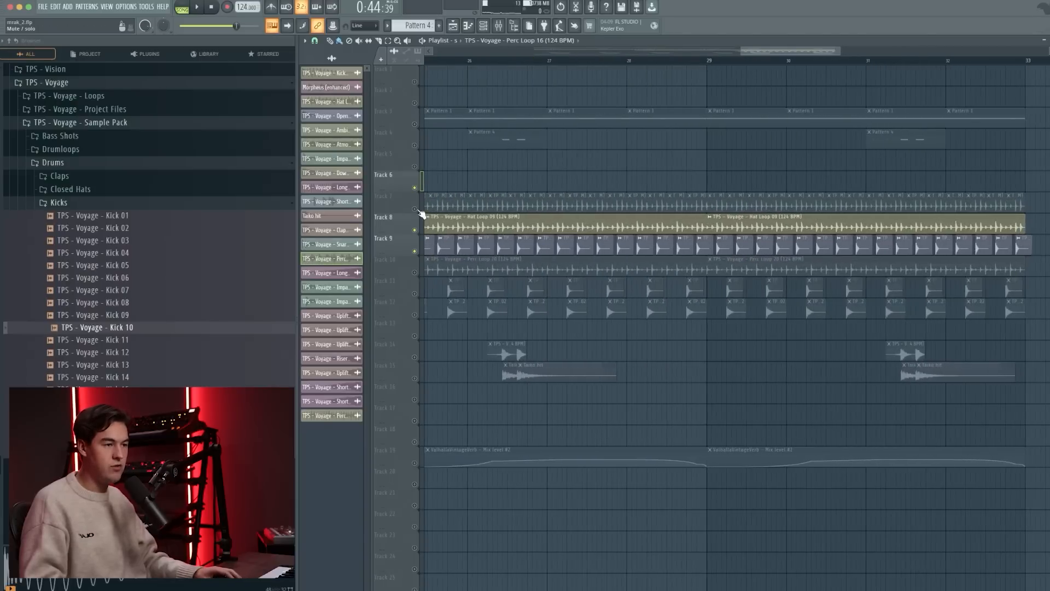
{"action": "left_click", "coordinate": [415, 208]}
Isolate the clap and snare hits on Tracks 11 and 12 and play them from bar 25
{"action": "scroll", "coordinate": [477, 226], "scroll_direction": "down", "scroll_amount": 5}
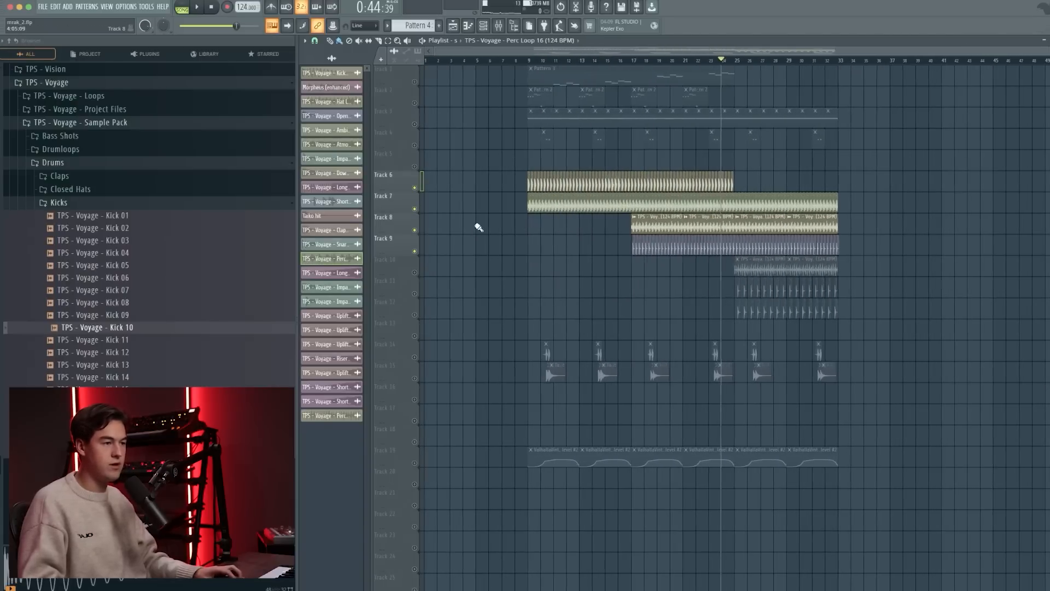
{"action": "left_click_drag", "start_coordinate": [809, 183], "coordinate": [717, 186]}
{"action": "scroll", "coordinate": [736, 159], "scroll_direction": "up", "scroll_amount": 5}
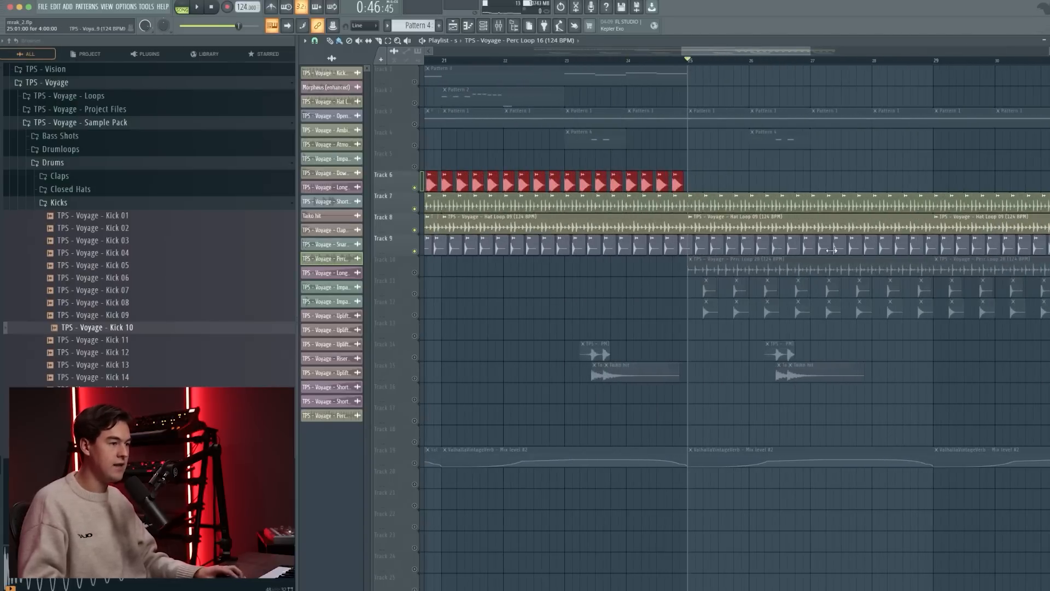
{"action": "scroll", "coordinate": [832, 250], "scroll_direction": "up", "scroll_amount": 3}
{"action": "left_click", "coordinate": [465, 307], "text": "ctrl"}
{"action": "right_click", "coordinate": [415, 294]}
{"action": "key", "text": "space"}
{"action": "left_click", "coordinate": [416, 315]}
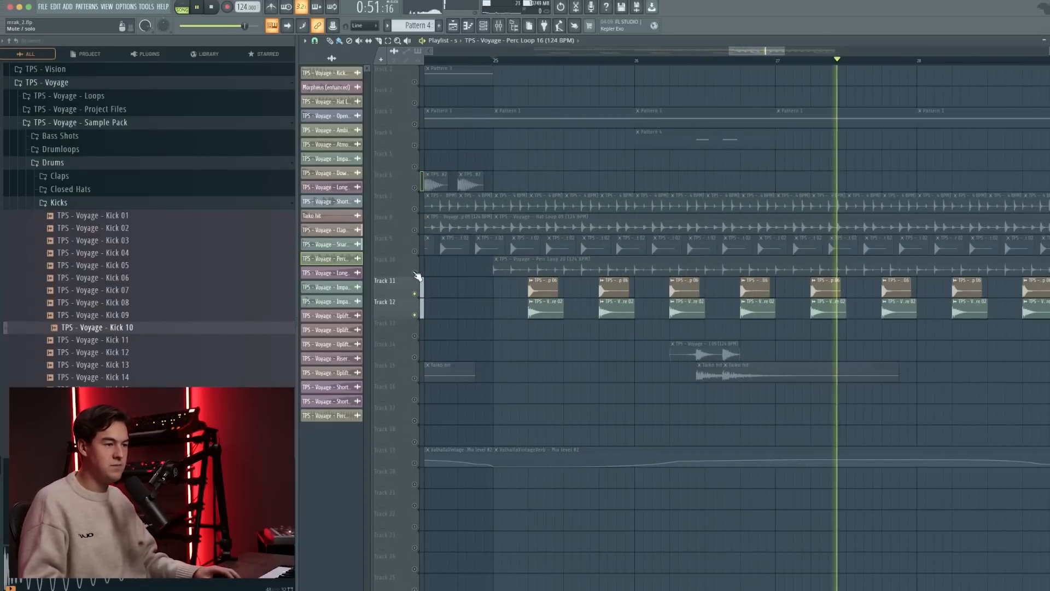
Play the Perc Loop 20 on Track 10 alone and undo the last change to its channel volume
{"action": "double_click", "coordinate": [535, 265]}
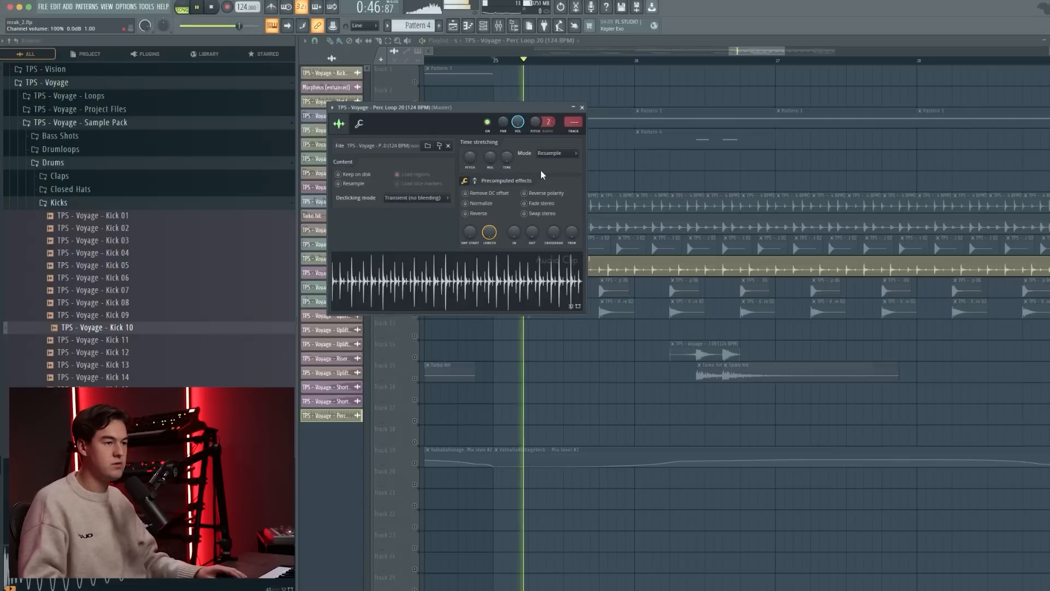
{"action": "key", "text": "ctrl+z"}
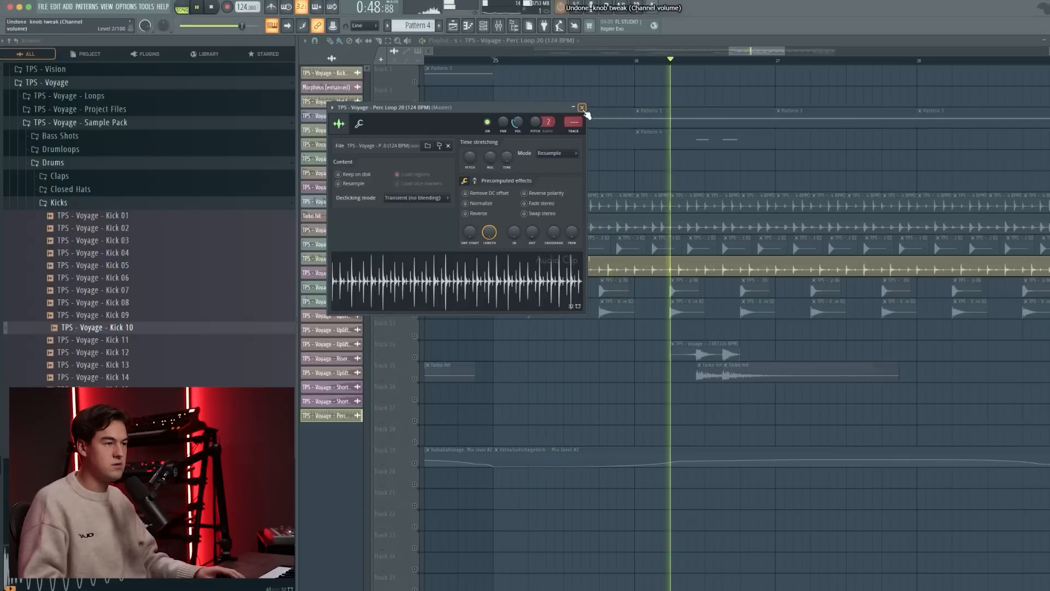
{"action": "left_click", "coordinate": [583, 108]}
{"action": "key", "text": "space"}
Bring Tracks 9, 8 and 7 back in alongside Track 10 and start playback
{"action": "left_click", "coordinate": [414, 251]}
{"action": "left_click", "coordinate": [414, 231]}
{"action": "left_click", "coordinate": [415, 209]}
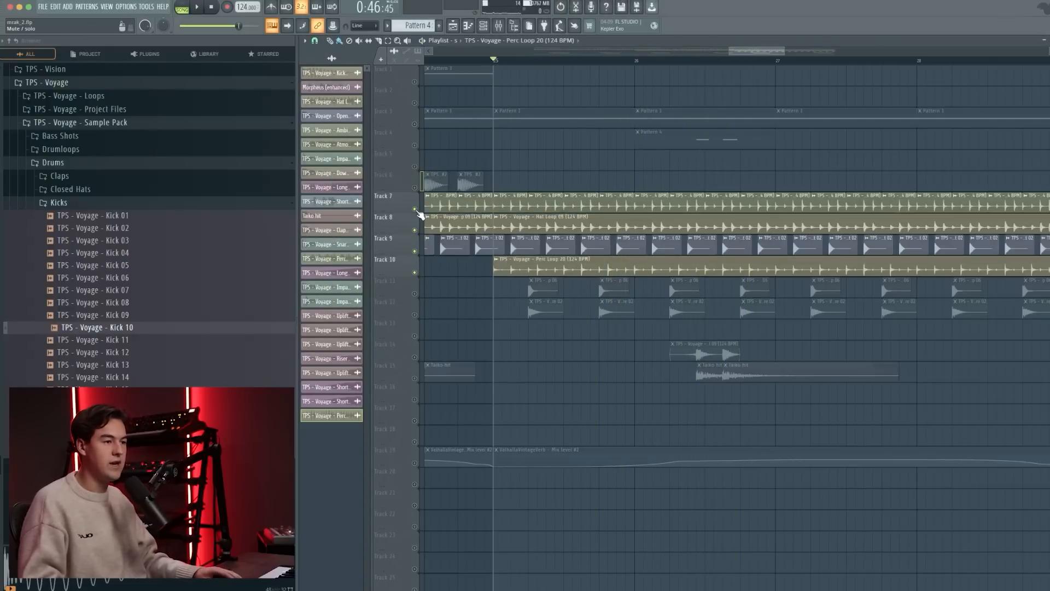
{"action": "scroll", "coordinate": [643, 234], "scroll_direction": "down", "scroll_amount": 6}
{"action": "key", "text": "space"}
Duplicate the Track 6 kick clips from bar 25 onward, and delete the last four kicks before bar 25
{"action": "mouse_move", "coordinate": [651, 178]}
{"action": "left_mouse_down"}
{"action": "mouse_move", "coordinate": [330, 173]}
{"action": "mouse_move", "coordinate": [782, 189]}
{"action": "left_mouse_up"}
{"action": "scroll", "coordinate": [788, 189], "scroll_direction": "up", "scroll_amount": 5}
{"action": "left_click", "coordinate": [682, 60]}
{"action": "right_click", "coordinate": [754, 187]}
{"action": "right_click", "coordinate": [730, 184]}
{"action": "right_click", "coordinate": [708, 183]}
{"action": "right_click", "coordinate": [684, 183]}
{"action": "scroll", "coordinate": [421, 189], "scroll_direction": "down", "scroll_amount": 4}
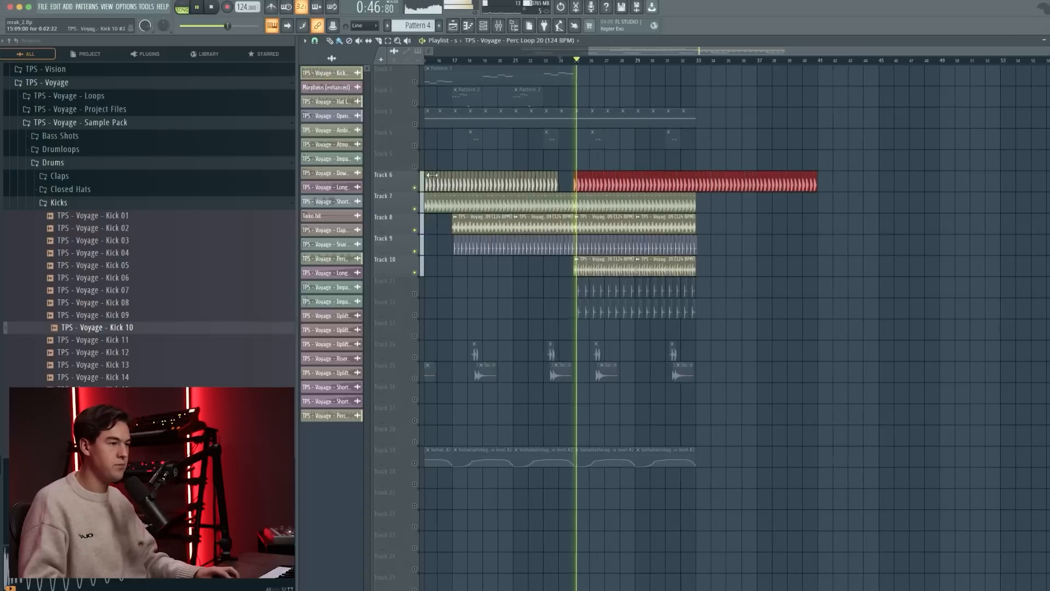
Bring Tracks 3 and 4 back in, and delete the surplus duplicated kicks past about bar 33 on Track 6
{"action": "left_click", "coordinate": [414, 125]}
{"action": "scroll", "coordinate": [604, 213], "scroll_direction": "up", "scroll_amount": 3}
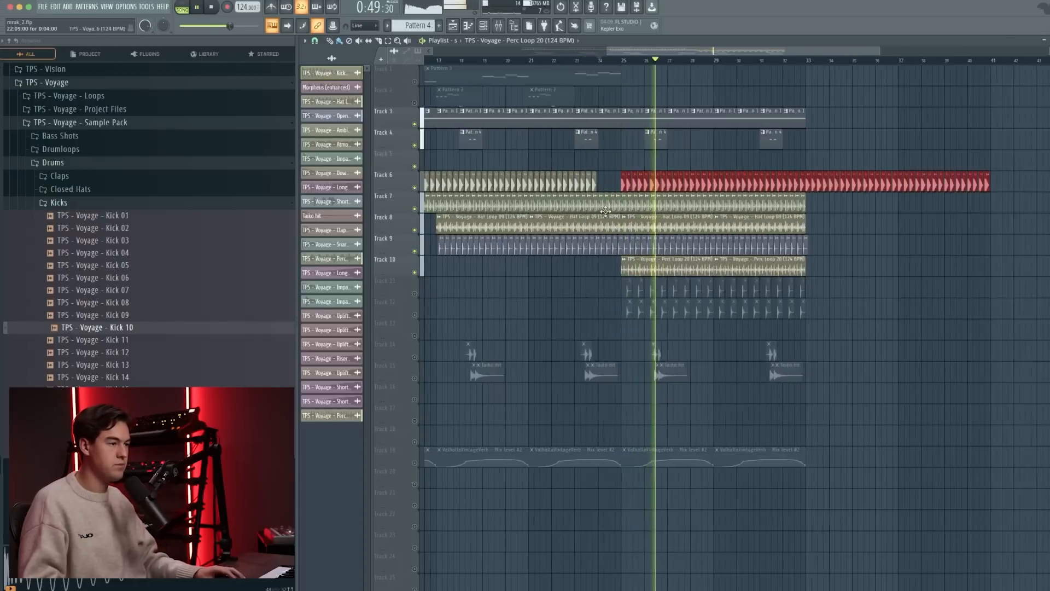
{"action": "scroll", "coordinate": [757, 222], "scroll_direction": "down", "scroll_amount": 4}
{"action": "left_click_drag", "start_coordinate": [911, 186], "coordinate": [804, 185]}
{"action": "scroll", "coordinate": [802, 181], "scroll_direction": "up", "scroll_amount": 3}
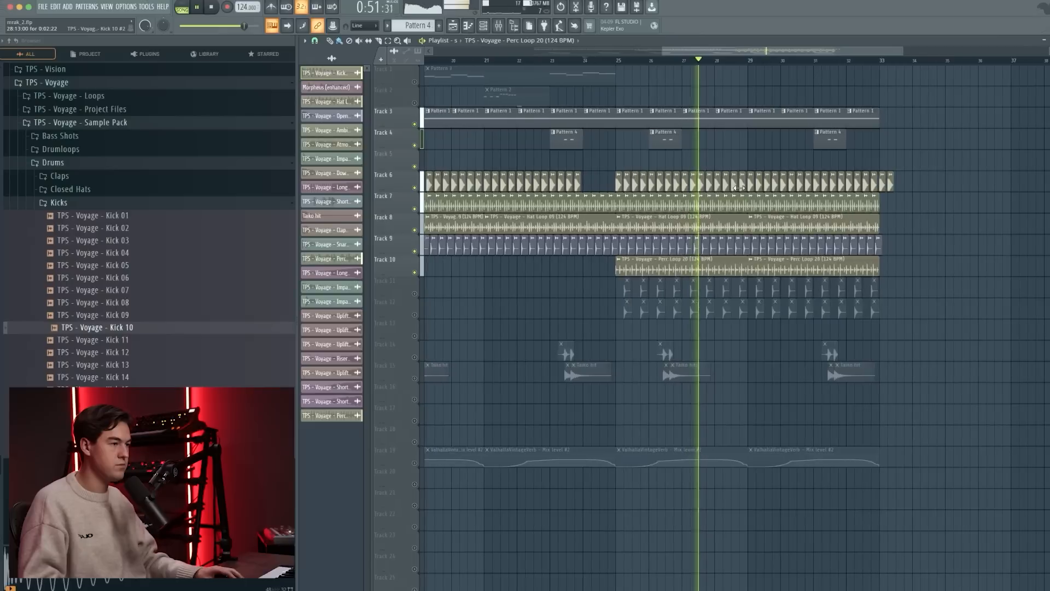
Move the last Pattern 4 clip to bar 30, and shift its Short Fill 09 and Taiko hit clips one bar earlier
{"action": "scroll", "coordinate": [799, 147], "scroll_direction": "up", "scroll_amount": 2}
{"action": "scroll", "coordinate": [798, 146], "scroll_direction": "up", "scroll_amount": 1}
{"action": "left_click_drag", "start_coordinate": [833, 142], "coordinate": [787, 143]}
{"action": "scroll", "coordinate": [824, 339], "scroll_direction": "up", "scroll_amount": 2}
{"action": "left_click_drag", "start_coordinate": [813, 342], "coordinate": [877, 382]}
{"action": "scroll", "coordinate": [826, 353], "scroll_direction": "up", "scroll_amount": 2}
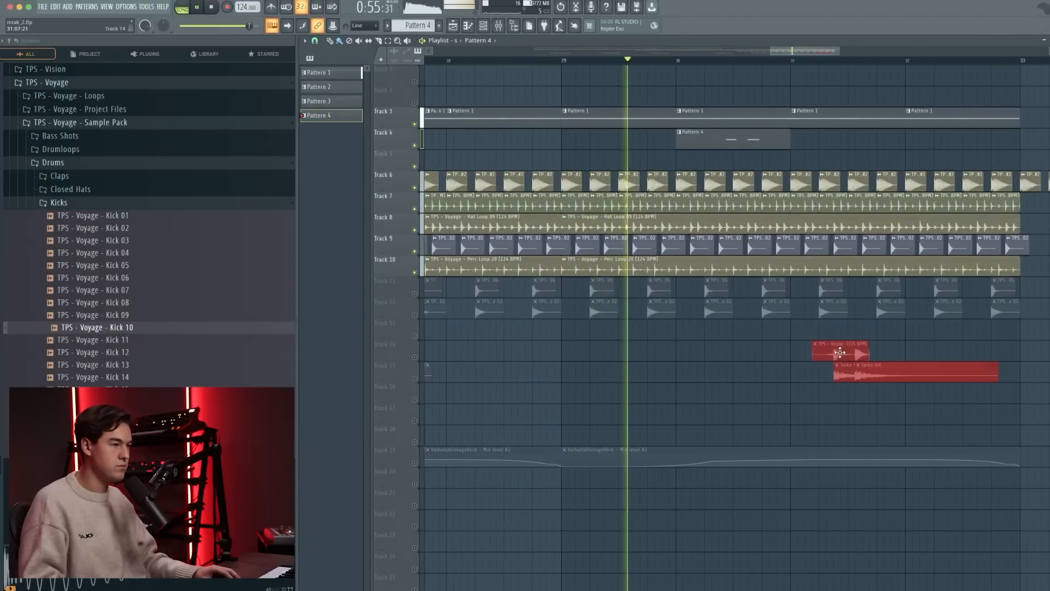
{"action": "left_click_drag", "start_coordinate": [826, 353], "coordinate": [736, 350]}
{"action": "scroll", "coordinate": [691, 347], "scroll_direction": "up", "scroll_amount": 2}
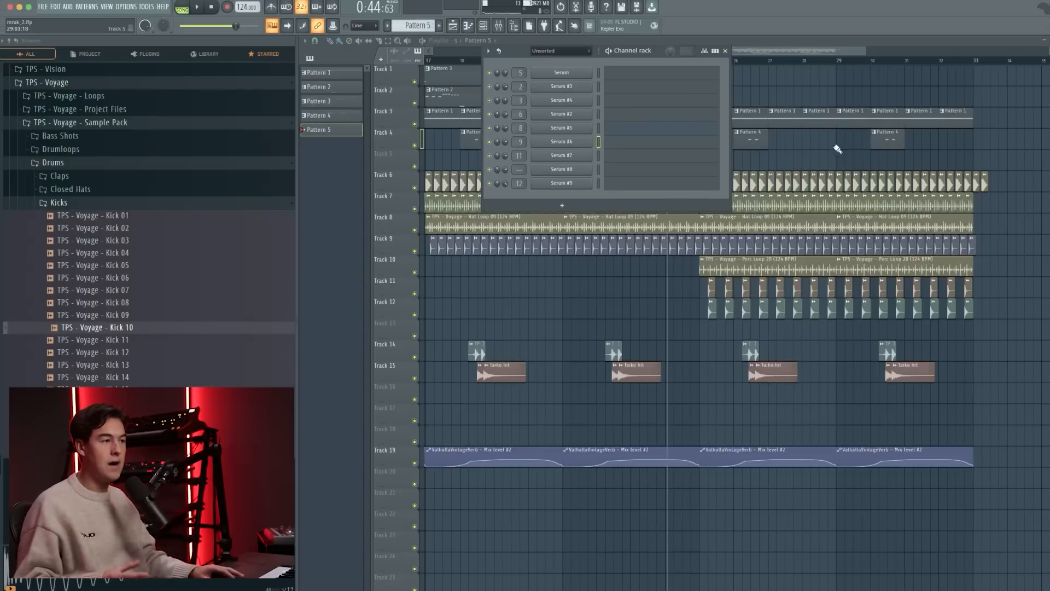
Try out the LD - Manifest sound in Serum #6 and draw the notes C5, B4, C5 and A4 in Pattern 5
{"action": "left_click", "coordinate": [575, 143]}
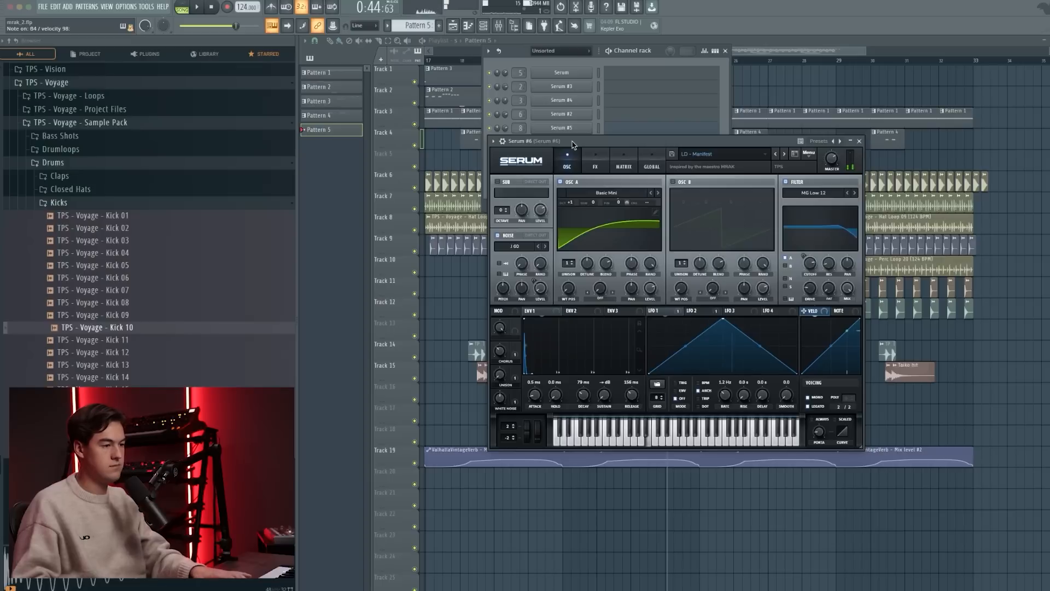
{"action": "left_click", "coordinate": [859, 141]}
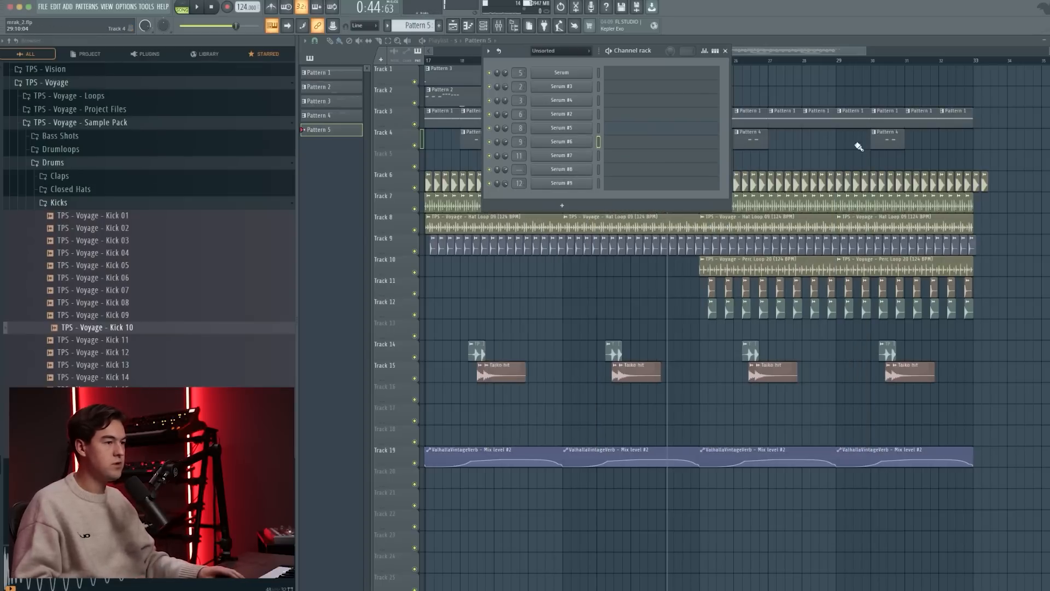
{"action": "left_click", "coordinate": [624, 141]}
{"action": "left_click", "coordinate": [582, 183]}
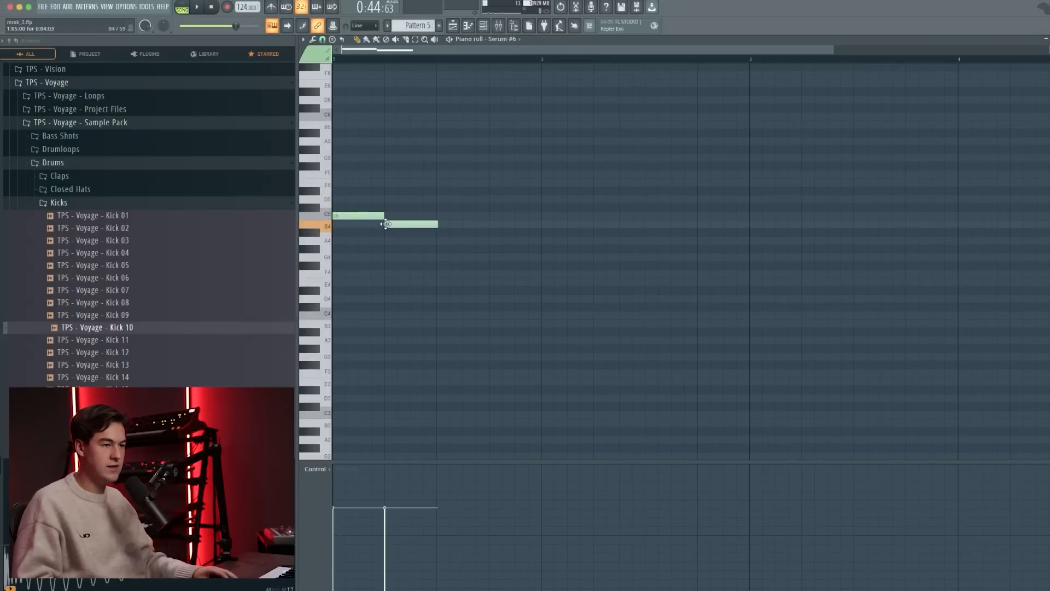
{"action": "left_click", "coordinate": [497, 241]}
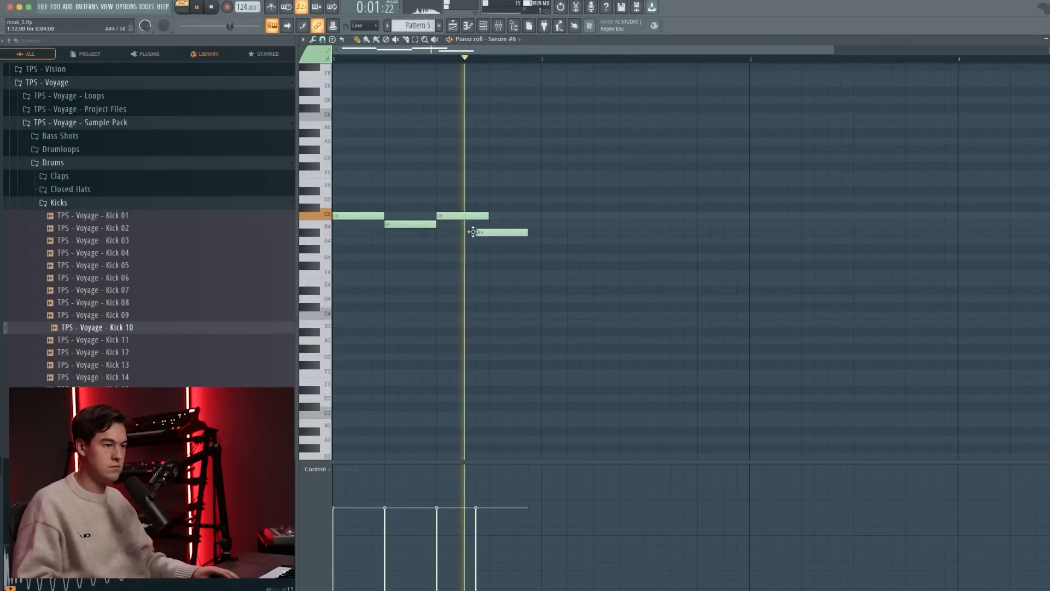
Duplicate the one-bar Serum #6 note phrase three times to fill four bars
{"action": "scroll", "coordinate": [519, 264], "scroll_direction": "down", "scroll_amount": 2, "text": "ctrl"}
{"action": "key", "text": "ctrl+b"}
{"action": "key", "text": "ctrl+b"}
{"action": "scroll", "coordinate": [650, 228], "scroll_direction": "down", "scroll_amount": 1, "text": "ctrl"}
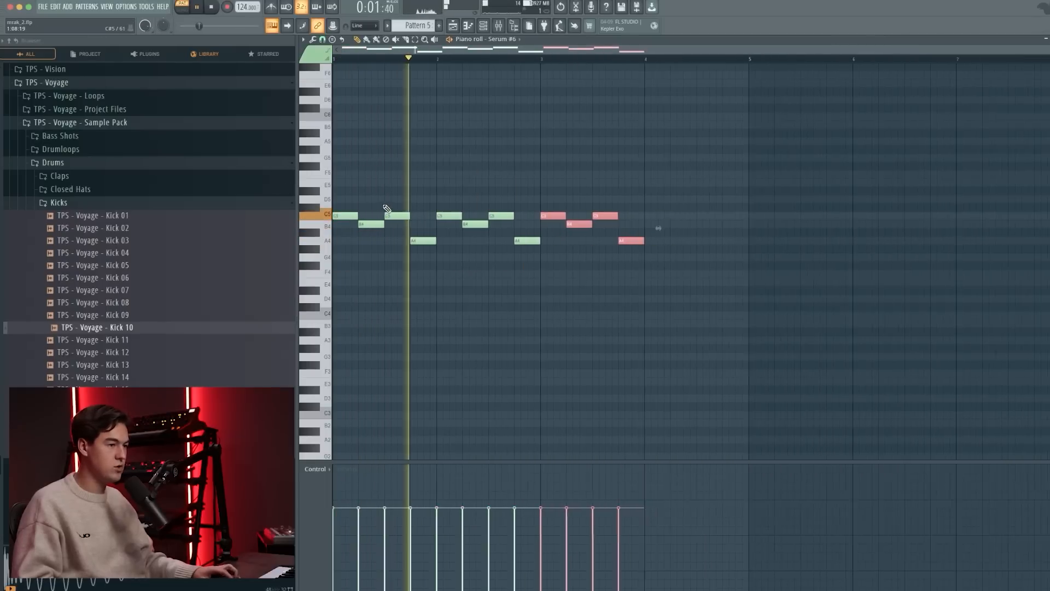
{"action": "key", "text": "ctrl+b"}
Place Pattern 5 clips on Track 5 at bars 25 and 29, and play them with the arrangement
{"action": "left_click", "coordinate": [452, 25]}
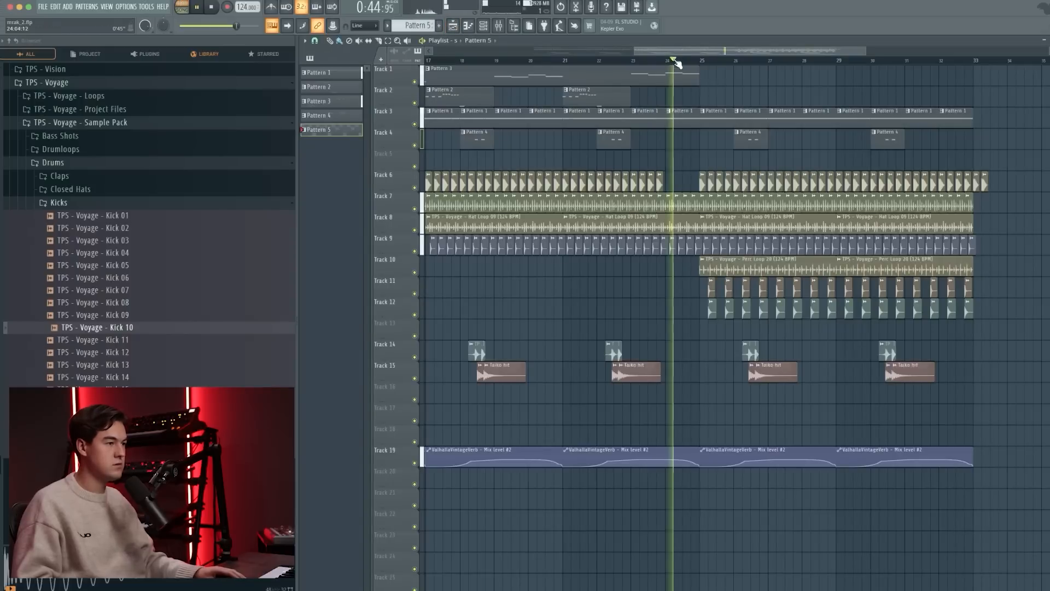
{"action": "left_click", "coordinate": [715, 163]}
{"action": "left_click_drag", "start_coordinate": [831, 161], "coordinate": [972, 161]}
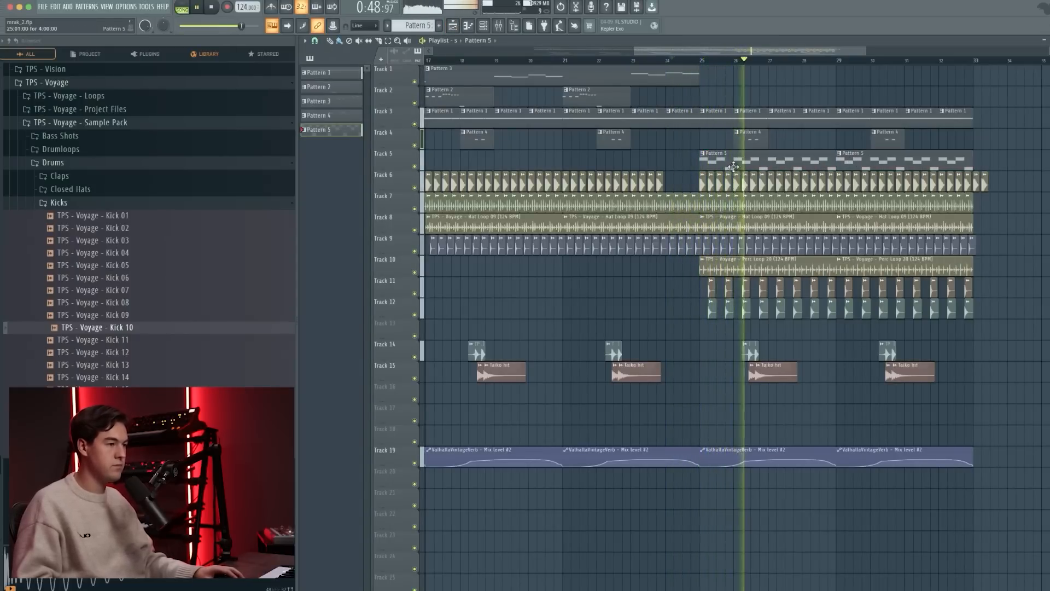
Open Serum #6 and adjust its Env 1 decay during playback, leaving it at 71 ms
{"action": "left_click", "coordinate": [486, 29]}
{"action": "key", "text": "space"}
{"action": "left_click", "coordinate": [578, 143]}
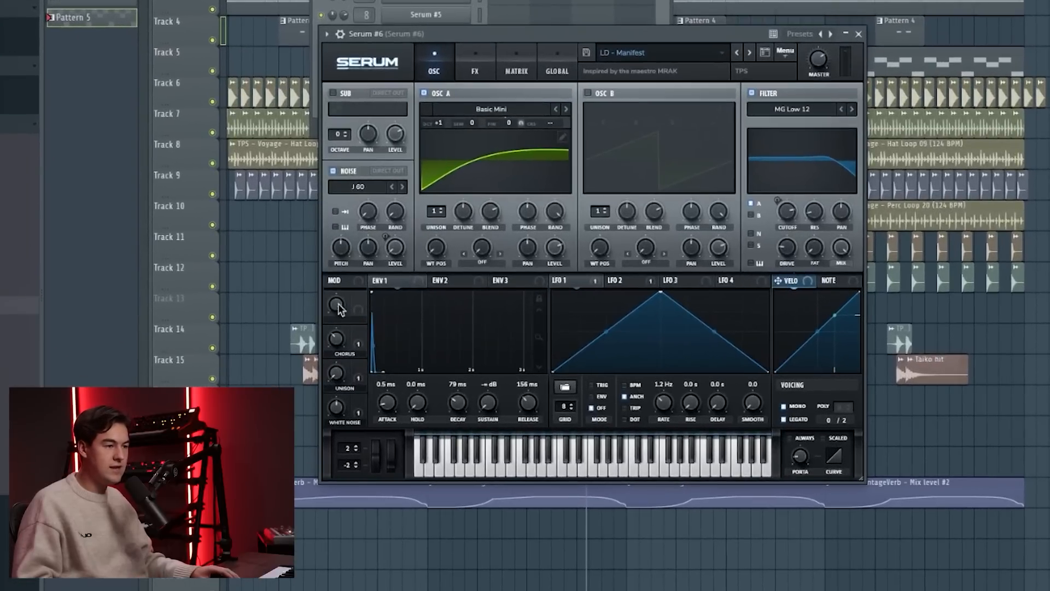
{"action": "left_click", "coordinate": [859, 34]}
{"action": "key", "text": "space"}
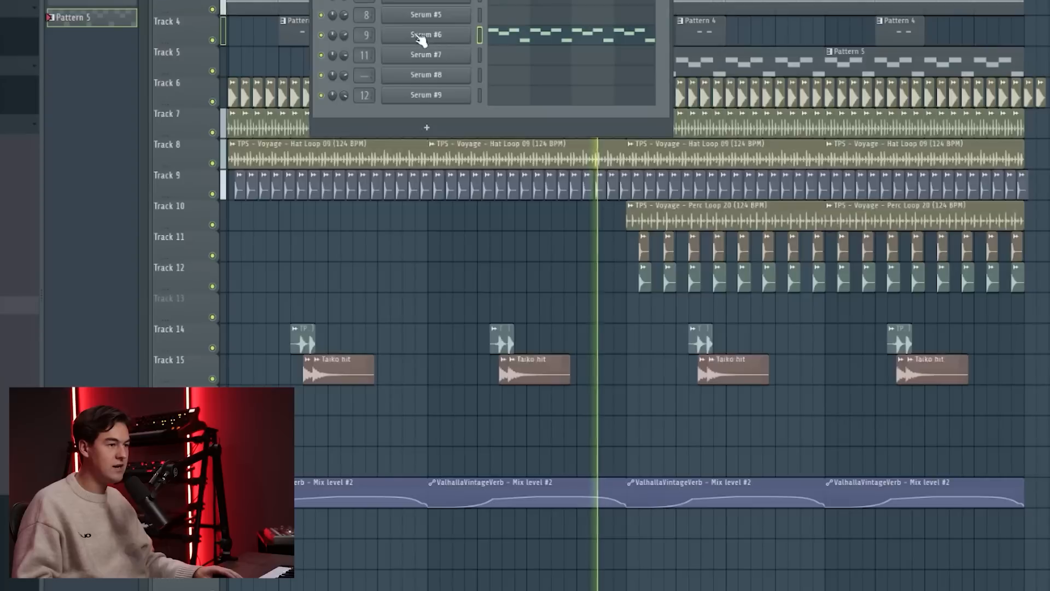
{"action": "left_click", "coordinate": [423, 36]}
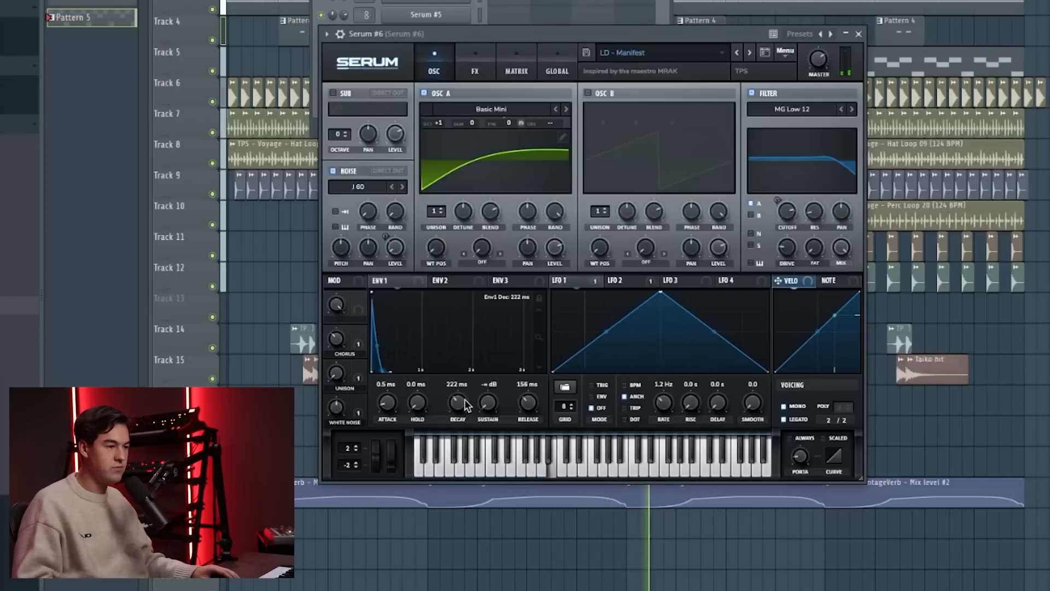
{"action": "left_click_drag", "start_coordinate": [468, 377], "coordinate": [377, 372]}
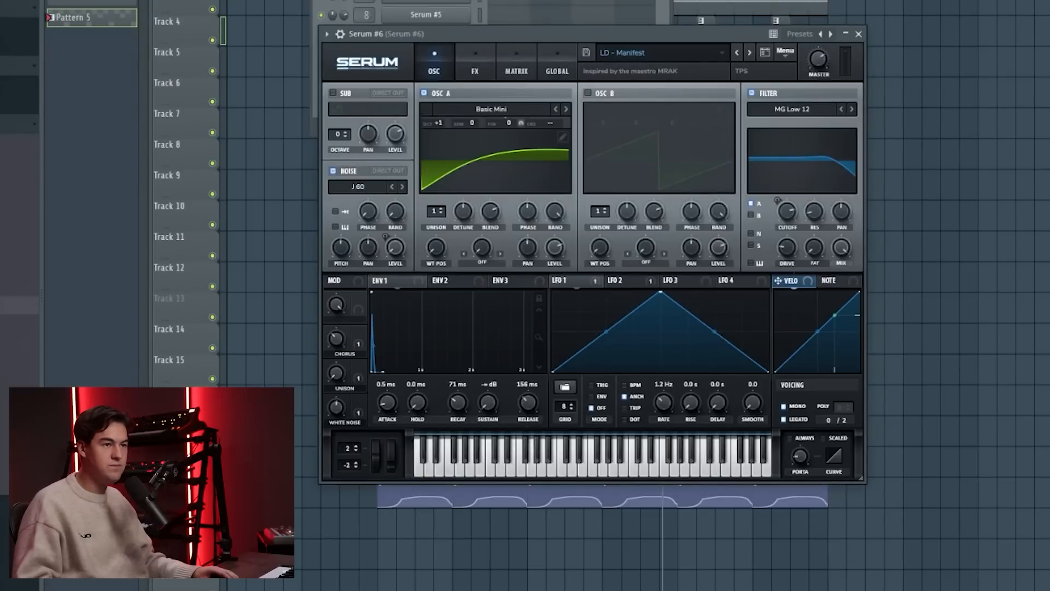
Close Serum #6 and place the Serum #10 automation clip on Track 13 starting at bar 25
{"action": "left_click", "coordinate": [122, 142]}
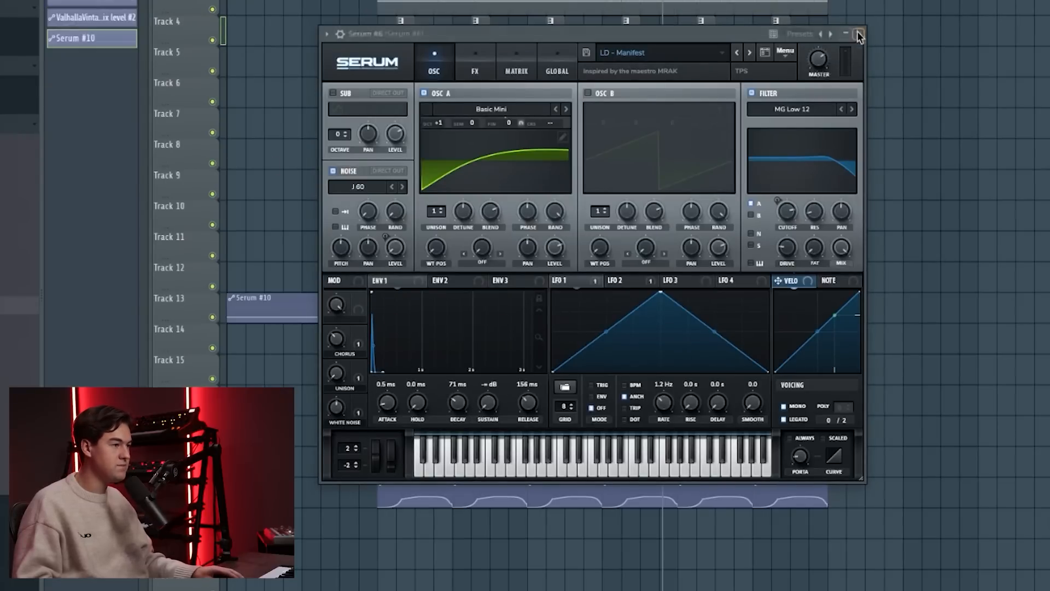
{"action": "left_click", "coordinate": [860, 37]}
{"action": "left_click_drag", "start_coordinate": [629, 326], "coordinate": [928, 332]}
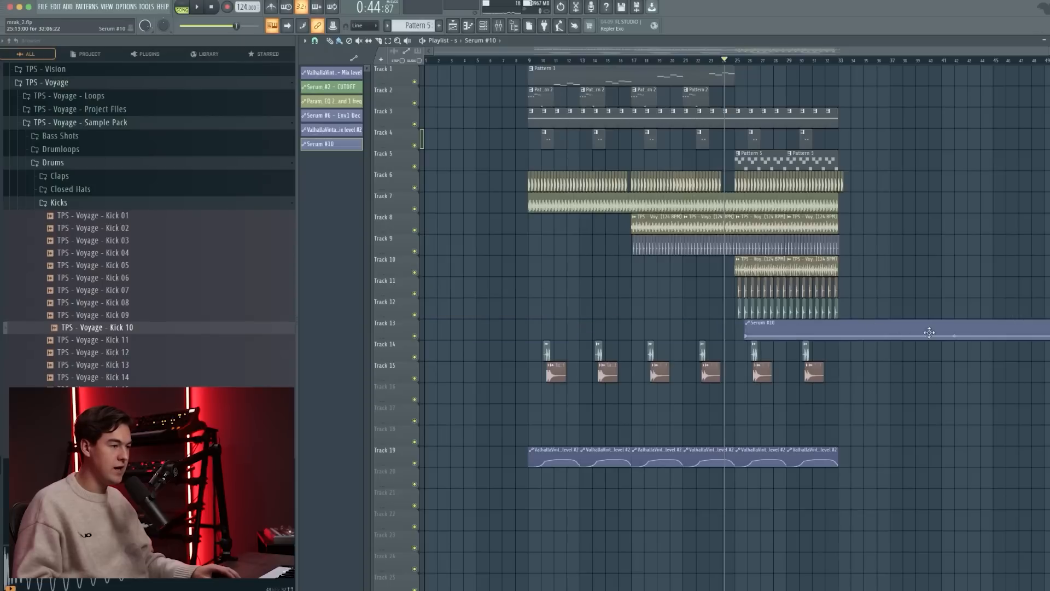
{"action": "scroll", "coordinate": [818, 328], "scroll_direction": "up", "scroll_amount": 3}
{"action": "left_click_drag", "start_coordinate": [660, 321], "coordinate": [635, 319]}
{"action": "scroll", "coordinate": [552, 323], "scroll_direction": "up", "scroll_amount": 2}
{"action": "key", "text": "space"}
{"action": "scroll", "coordinate": [555, 323], "scroll_direction": "up", "scroll_amount": 2}
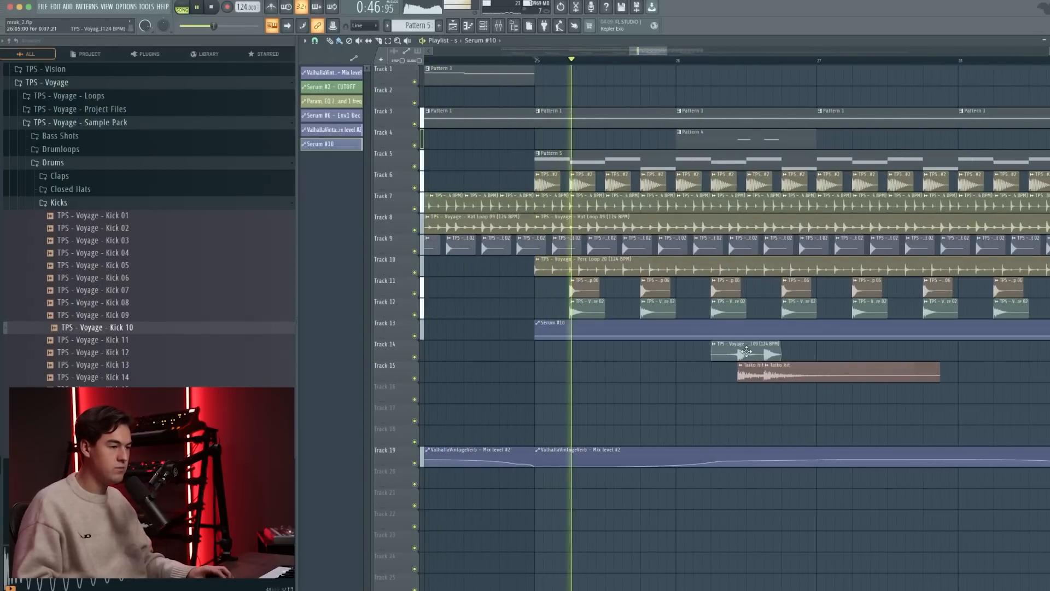
Add points to the Serum #10 automation so it rises gently from bar 25 and drops back at about bar 27
{"action": "scroll", "coordinate": [746, 351], "scroll_direction": "up", "scroll_amount": 2}
{"action": "right_click", "coordinate": [817, 326]}
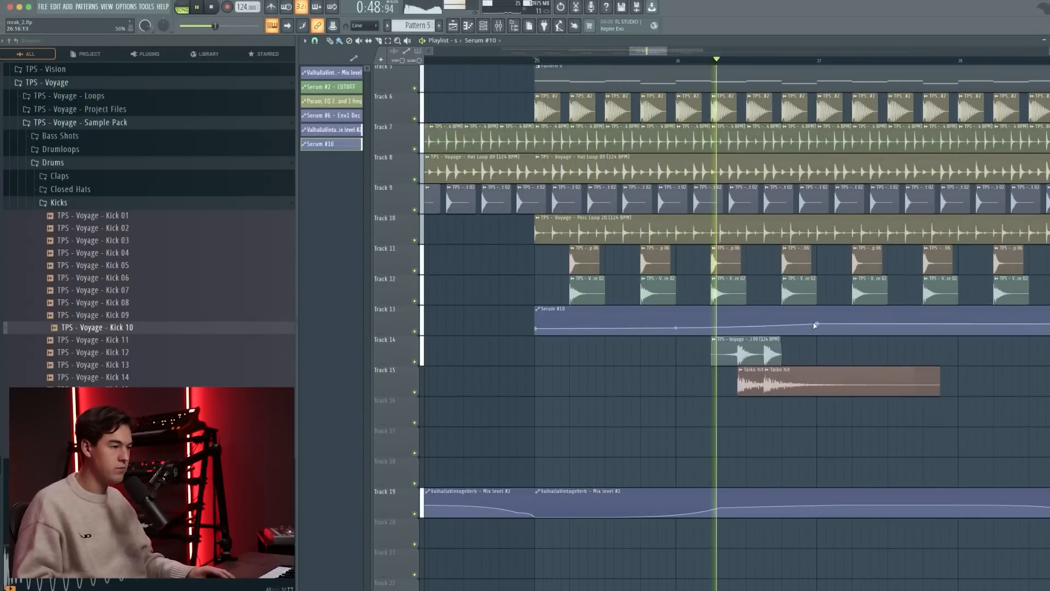
{"action": "right_click", "coordinate": [819, 330]}
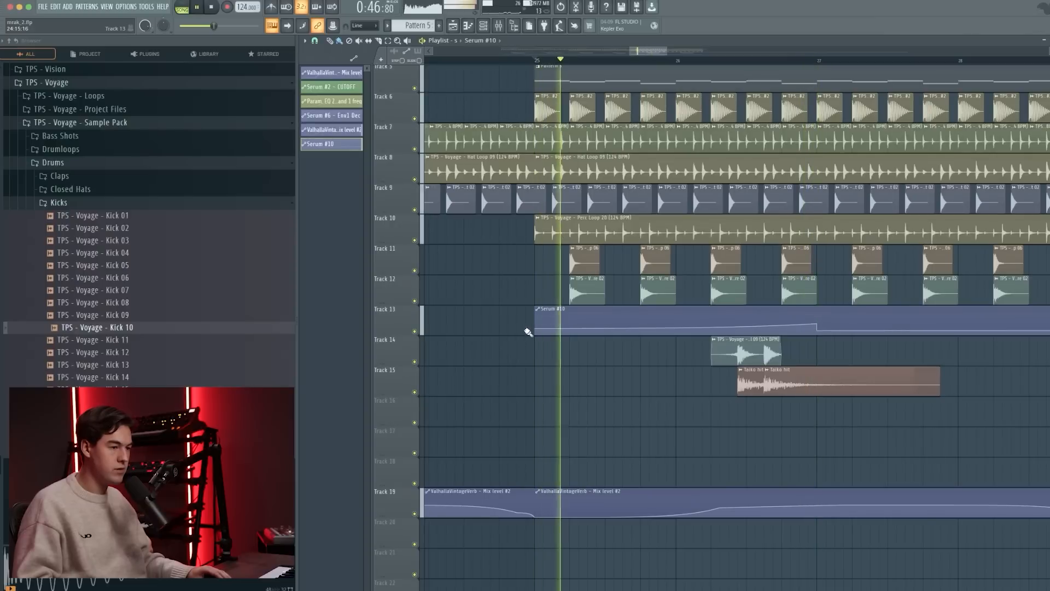
{"action": "scroll", "coordinate": [622, 331], "scroll_direction": "up", "scroll_amount": 2}
{"action": "key", "text": "space"}
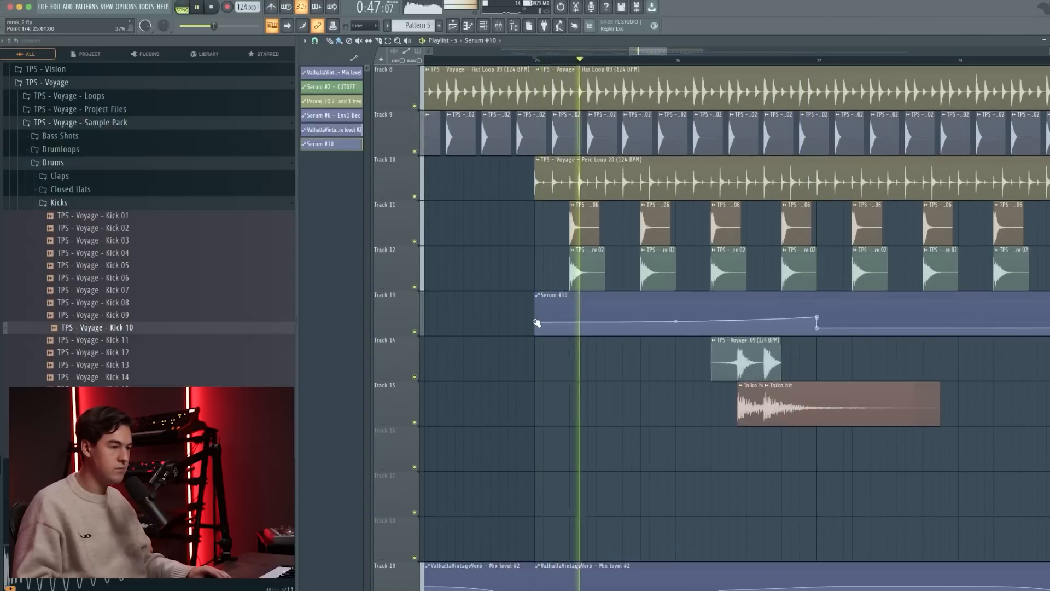
{"action": "mouse_move", "coordinate": [817, 318]}
{"action": "left_mouse_down"}
{"action": "mouse_move", "coordinate": [809, 314]}
{"action": "mouse_move", "coordinate": [819, 326]}
{"action": "left_mouse_up"}
{"action": "scroll", "coordinate": [686, 325], "scroll_direction": "down", "scroll_amount": 2}
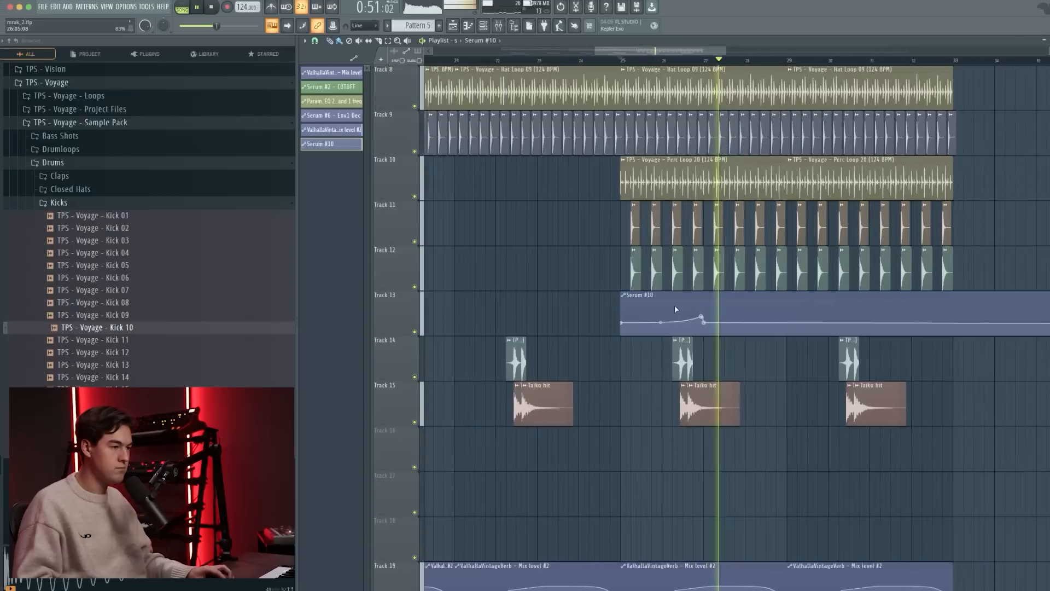
Shape a second, steeper rise in the Serum #10 automation that peaks and resets just before bar 29
{"action": "scroll", "coordinate": [674, 305], "scroll_direction": "down", "scroll_amount": 2}
{"action": "right_click", "coordinate": [795, 323]}
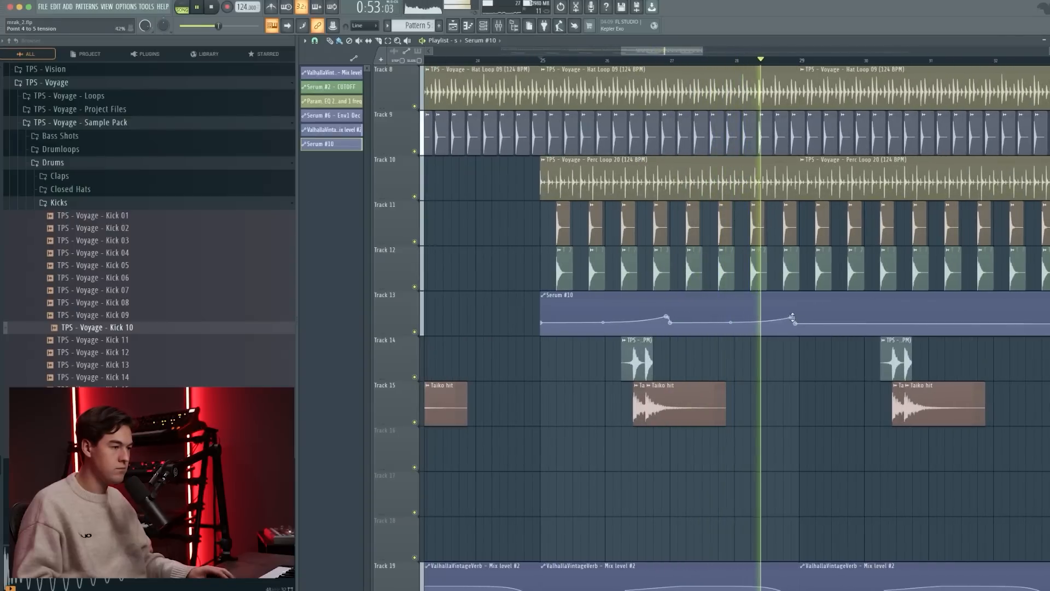
{"action": "scroll", "coordinate": [874, 298], "scroll_direction": "down", "scroll_amount": 6}
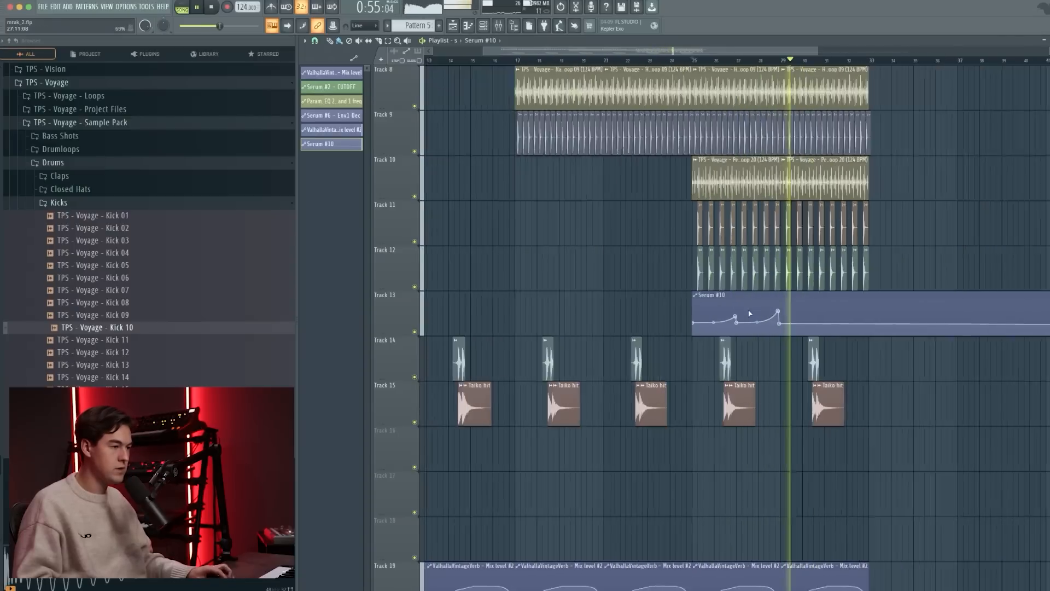
Cut the Serum #10 automation clip off at bar 29 and duplicate the remaining four bars to fill bars 29 to 33
{"action": "scroll", "coordinate": [875, 351], "scroll_direction": "up", "scroll_amount": 6}
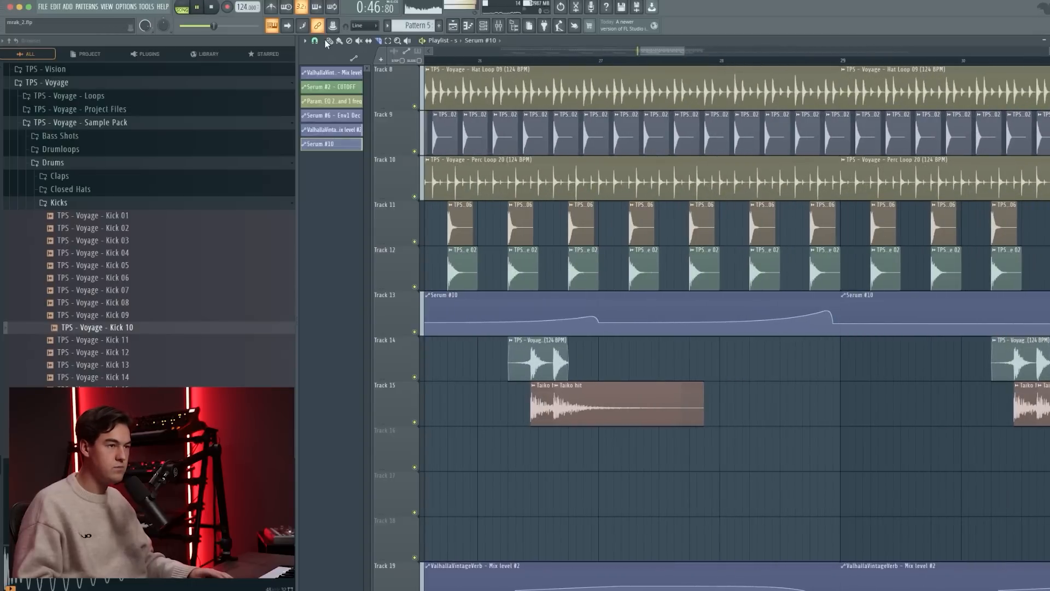
{"action": "right_click", "coordinate": [842, 323]}
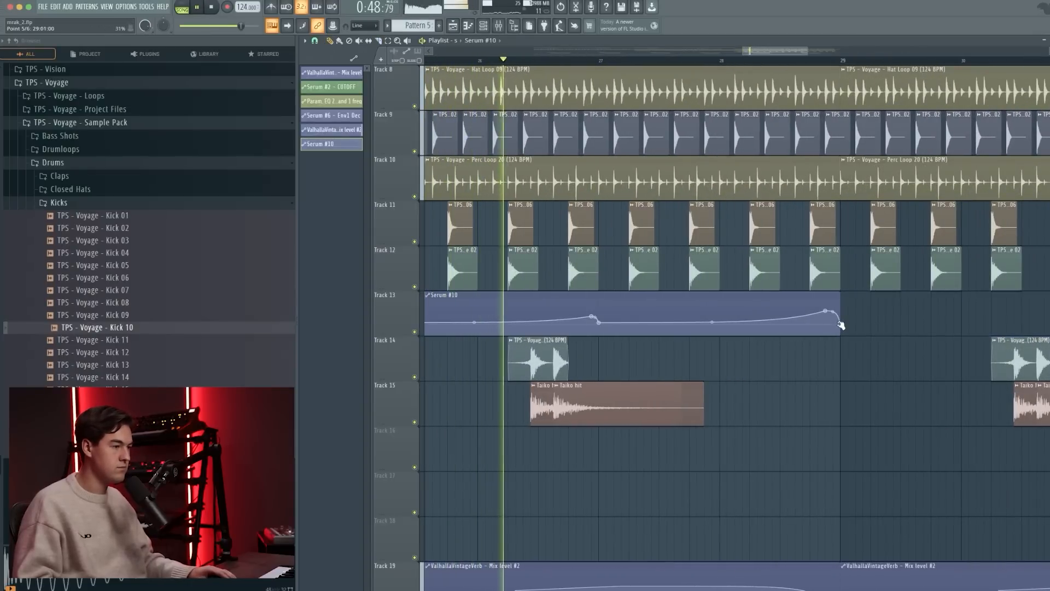
{"action": "left_click_drag", "start_coordinate": [849, 321], "coordinate": [748, 314]}
{"action": "key", "text": "ctrl+b"}
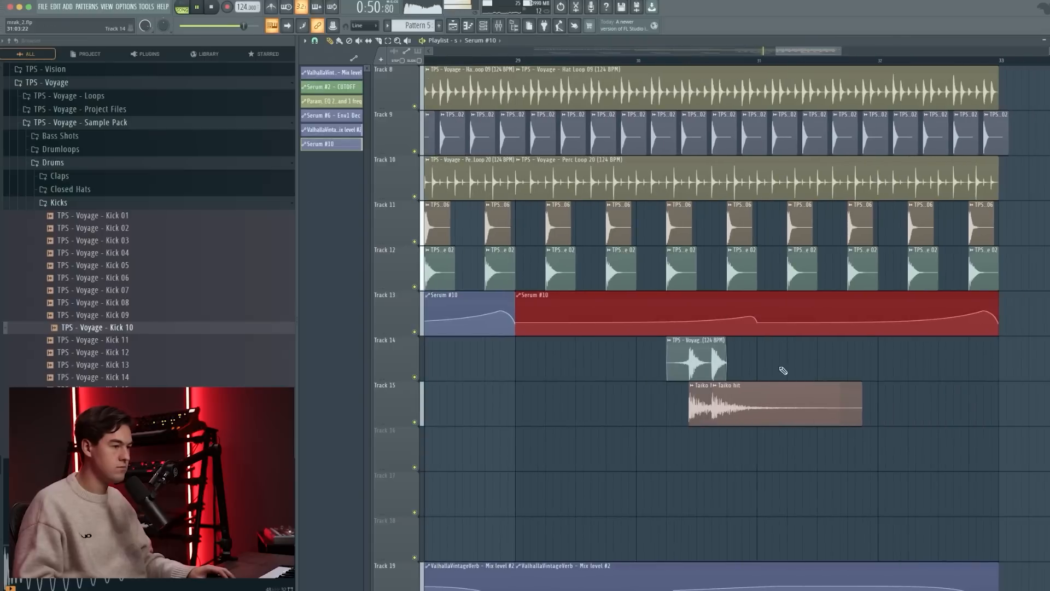
{"action": "scroll", "coordinate": [760, 372], "scroll_direction": "down", "scroll_amount": 5}
{"action": "left_click", "coordinate": [658, 378], "text": "ctrl"}
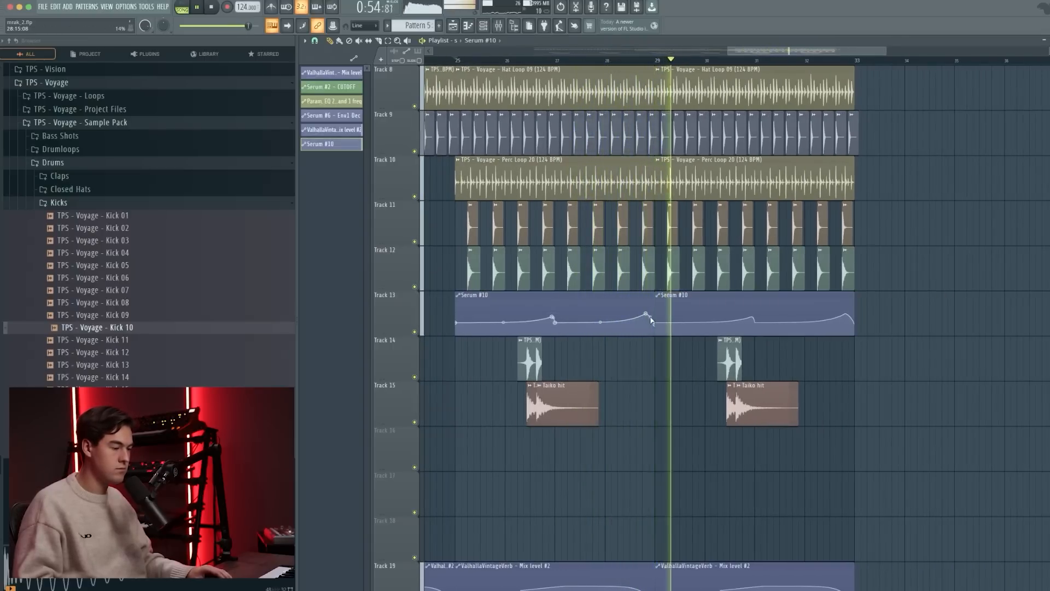
Move both Serum #10 automation clips from Track 13 down to Track 18, above the reverb automation
{"action": "scroll", "coordinate": [777, 347], "scroll_direction": "down", "scroll_amount": 5}
{"action": "left_click_drag", "start_coordinate": [776, 330], "coordinate": [508, 317]}
{"action": "key", "text": "shift+Down"}
{"action": "key", "text": "shift+Down"}
{"action": "key", "text": "shift+Down"}
{"action": "key", "text": "shift+Down"}
{"action": "key", "text": "shift+Down"}
{"action": "left_click", "coordinate": [878, 343], "text": "ctrl"}
{"action": "scroll", "coordinate": [876, 341], "scroll_direction": "down", "scroll_amount": 5}
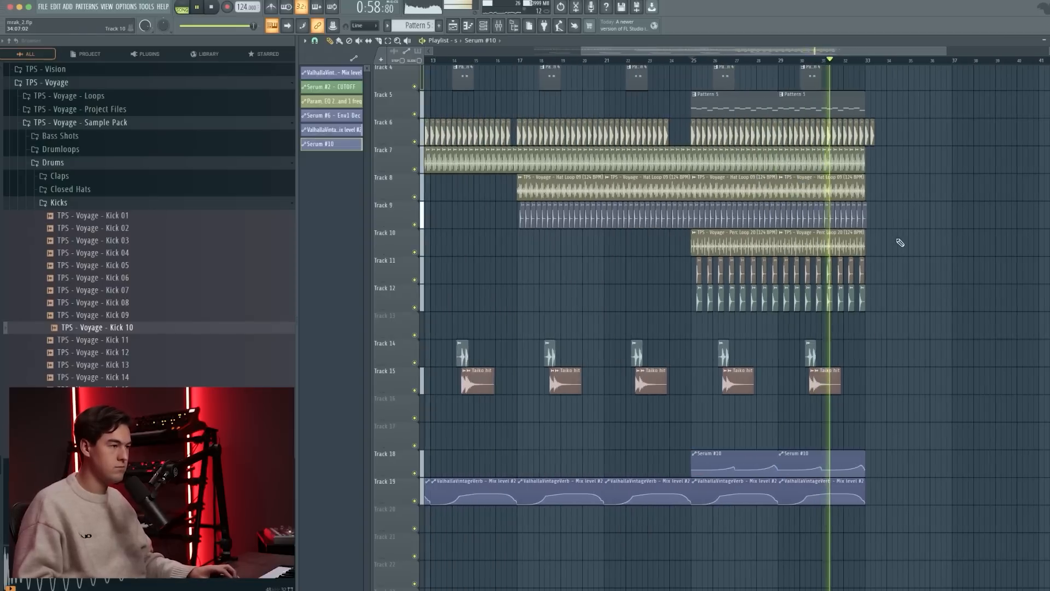
Examine the Impact 07 and Downlifter 02 effect clips around bar 9, opening their sample settings
{"action": "scroll", "coordinate": [895, 248], "scroll_direction": "down", "scroll_amount": 2}
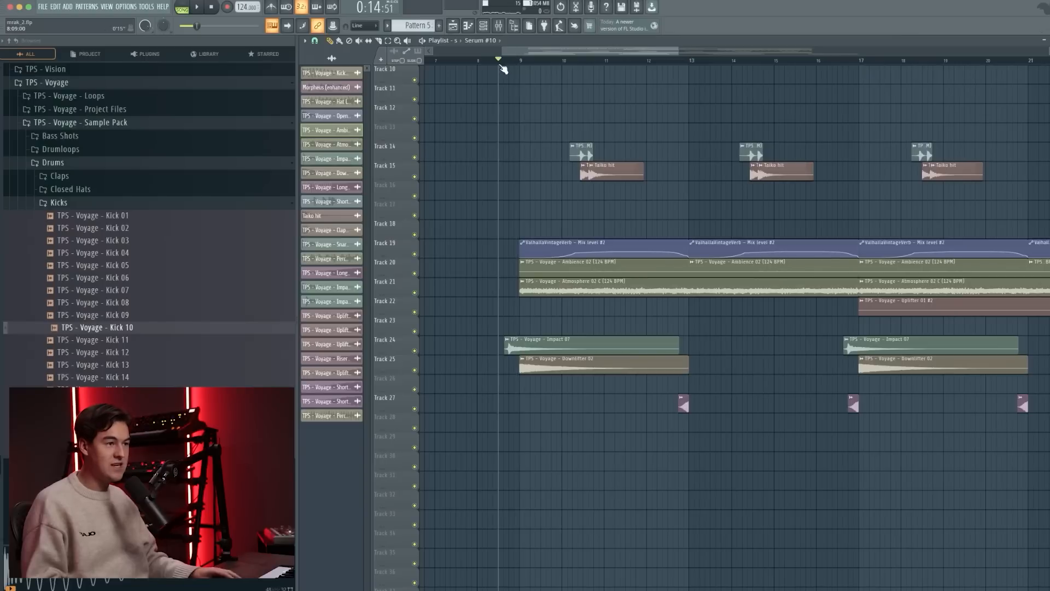
{"action": "double_click", "coordinate": [447, 345]}
{"action": "left_click", "coordinate": [496, 343]}
{"action": "right_click", "coordinate": [573, 449]}
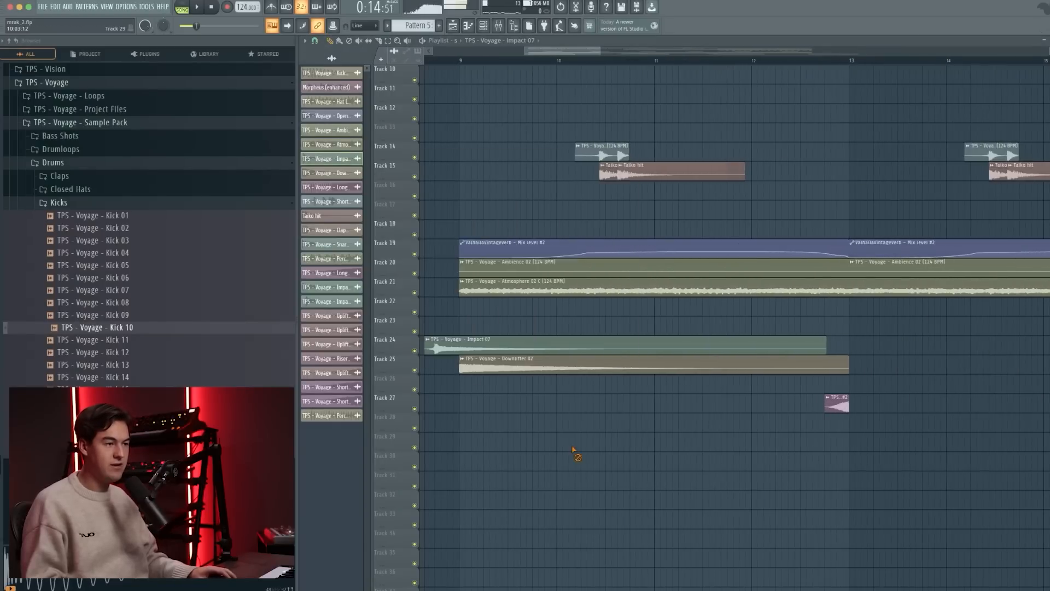
{"action": "double_click", "coordinate": [513, 365]}
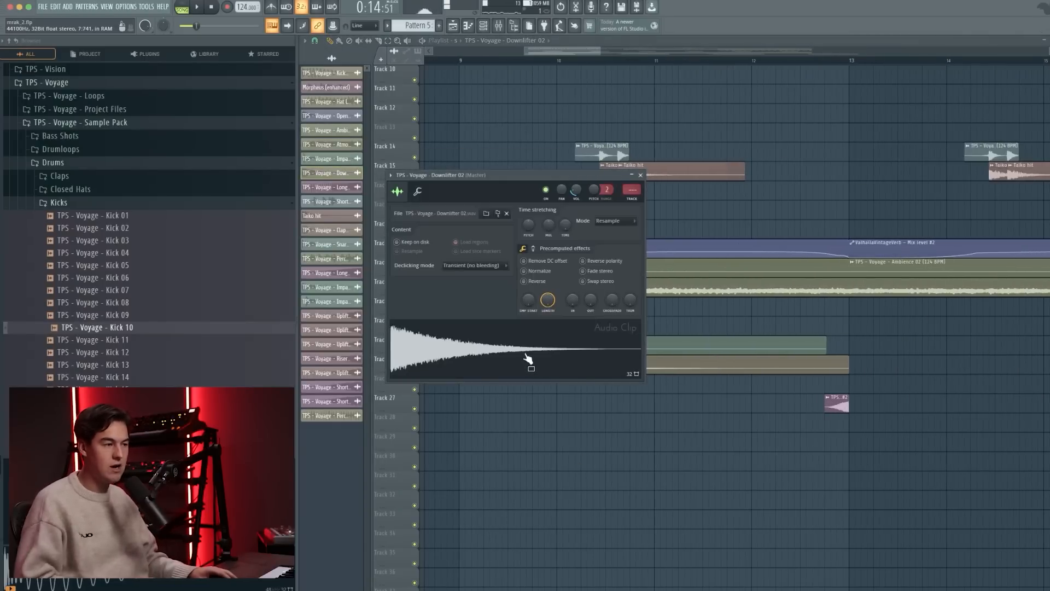
{"action": "right_click", "coordinate": [678, 464]}
{"action": "scroll", "coordinate": [708, 410], "scroll_direction": "down", "scroll_amount": 3}
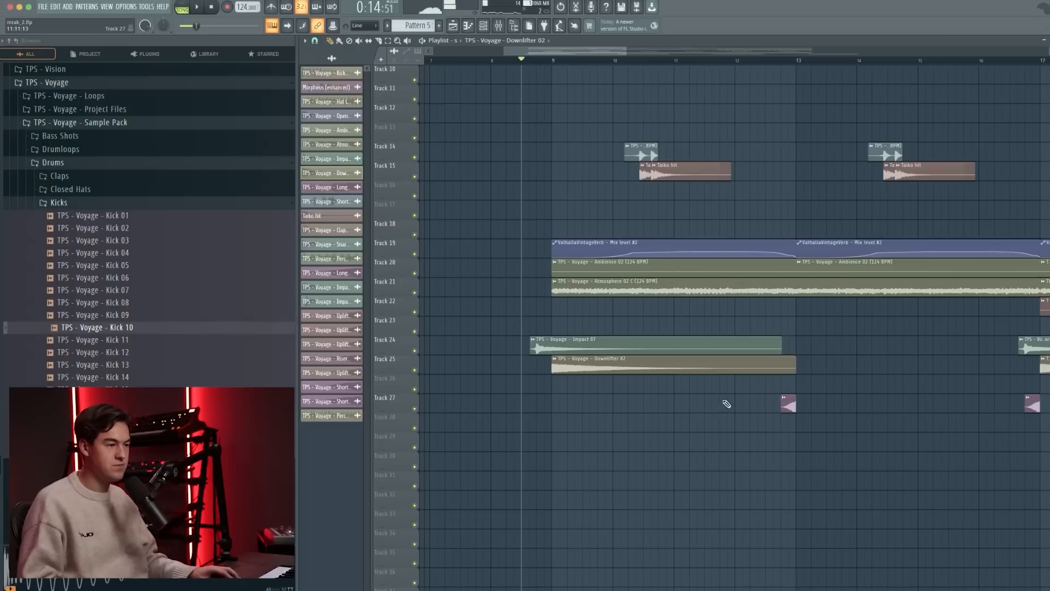
Check the Short Sweep 03 clip on Track 27 and play the effects with Tracks 20 and 21 muted
{"action": "double_click", "coordinate": [788, 404]}
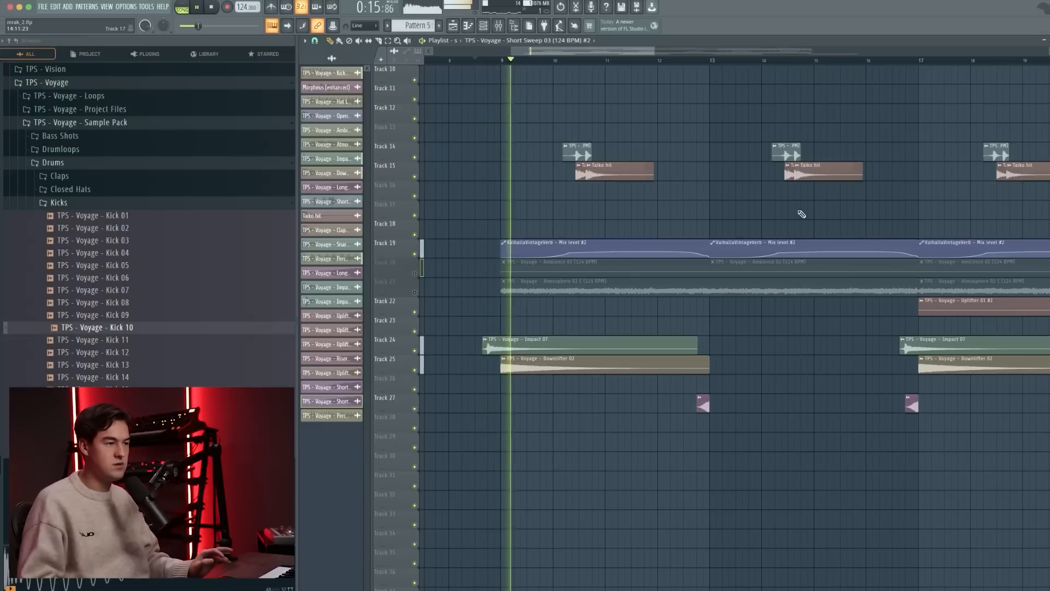
{"action": "key", "text": "space"}
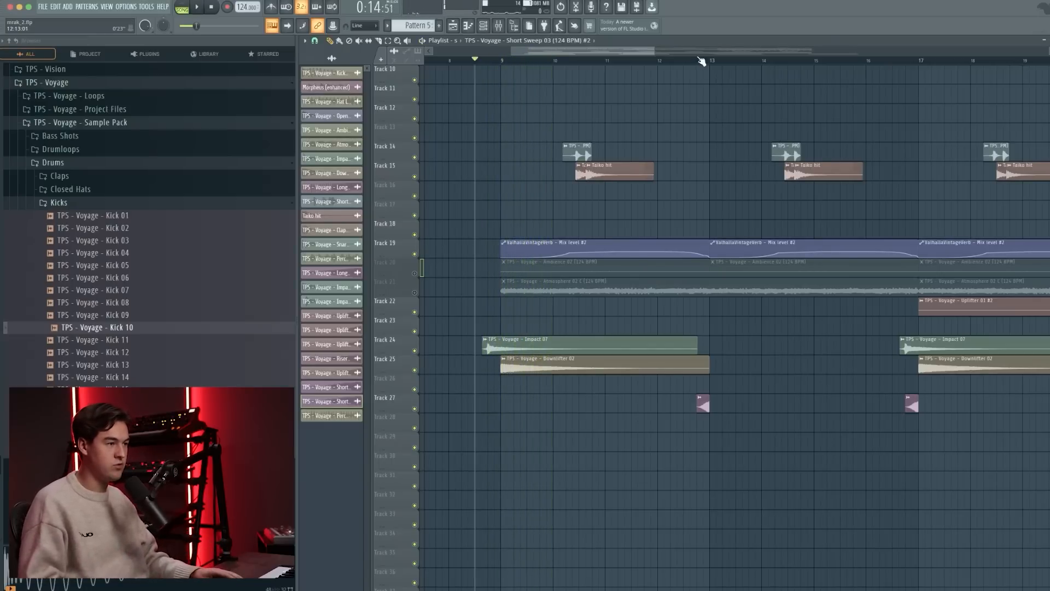
{"action": "scroll", "coordinate": [705, 328], "scroll_direction": "right", "scroll_amount": 2}
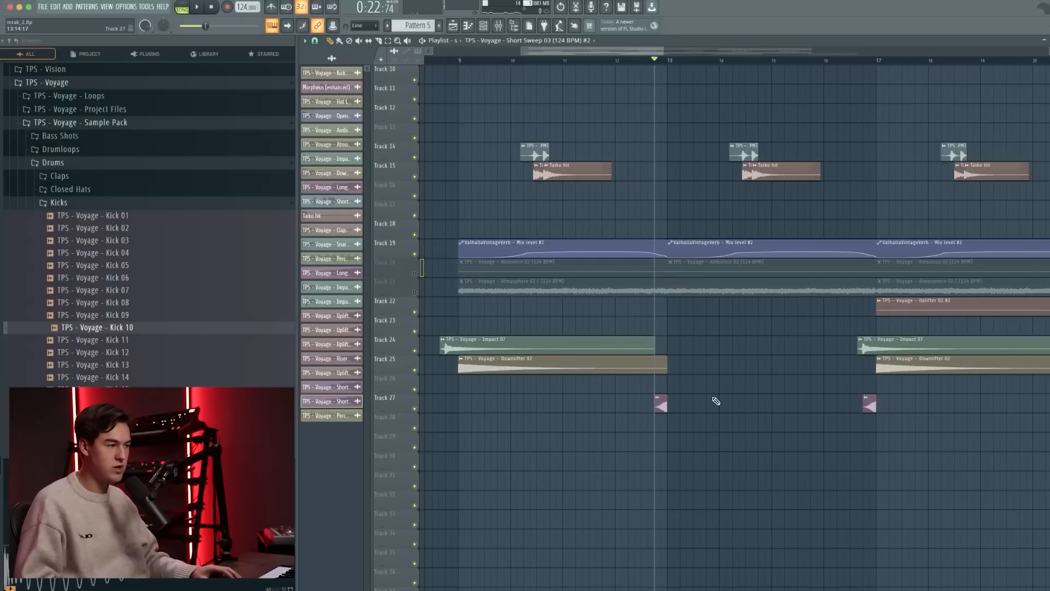
{"action": "scroll", "coordinate": [670, 357], "scroll_direction": "down", "scroll_amount": 4, "text": "ctrl"}
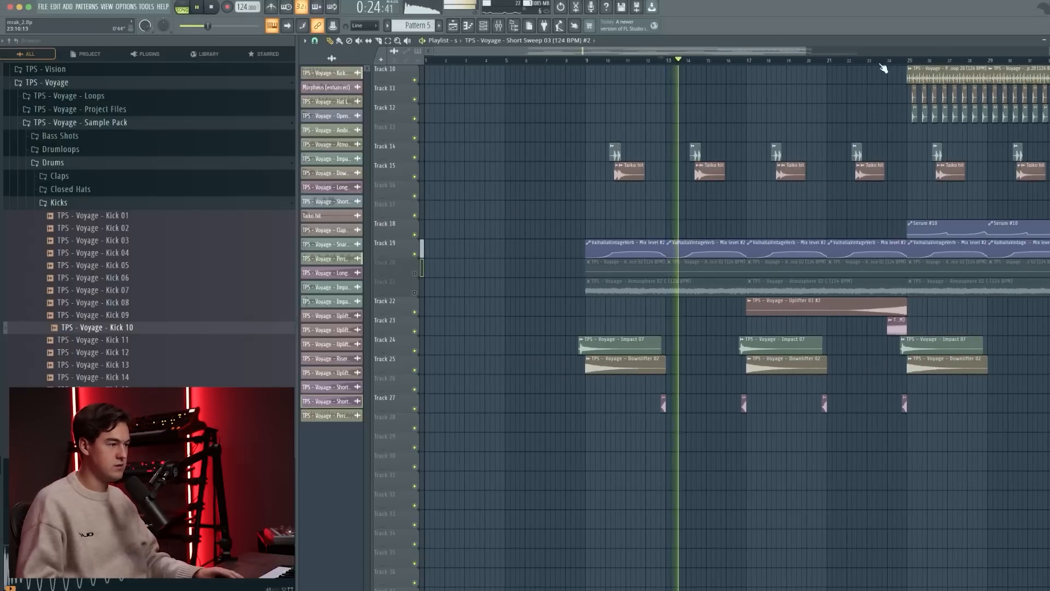
Play the transition into bar 25 to hear the Uplifter 01 and Long Fill 10 clips
{"action": "left_click", "coordinate": [880, 62]}
{"action": "scroll", "coordinate": [902, 164], "scroll_direction": "up", "scroll_amount": 5, "text": "ctrl"}
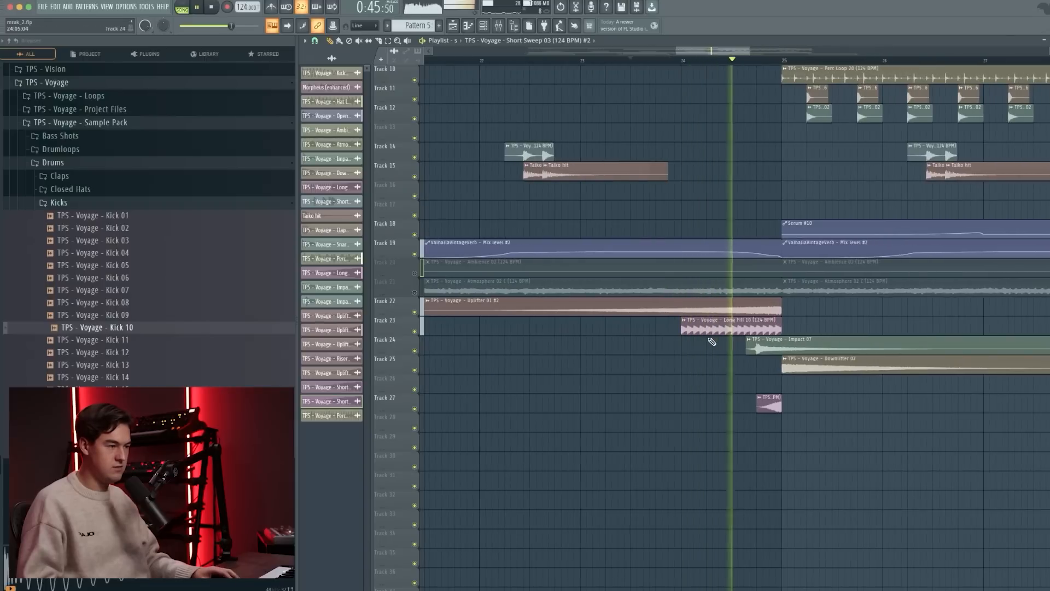
{"action": "key", "text": "space"}
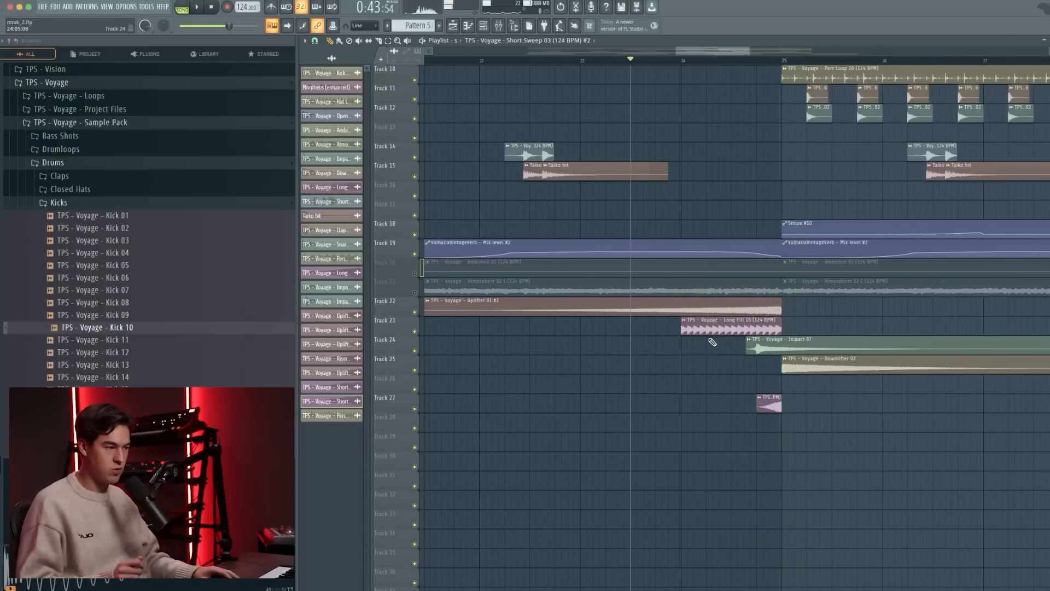
{"action": "scroll", "coordinate": [714, 351], "scroll_direction": "down", "scroll_amount": 6, "text": "ctrl"}
Solo Track 20 and audition the Ambience 02 clip, trying a different channel volume and undoing it
{"action": "scroll", "coordinate": [481, 284], "scroll_direction": "up", "scroll_amount": 4, "text": "ctrl"}
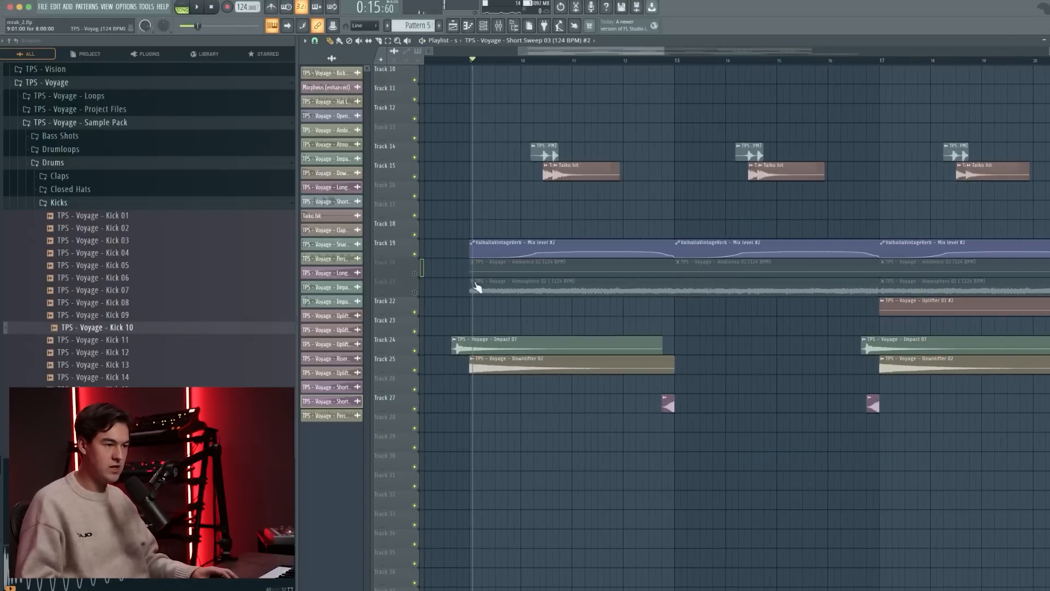
{"action": "right_click", "coordinate": [415, 273]}
{"action": "scroll", "coordinate": [421, 274], "scroll_direction": "up", "scroll_amount": 3, "text": "alt"}
{"action": "double_click", "coordinate": [511, 264]}
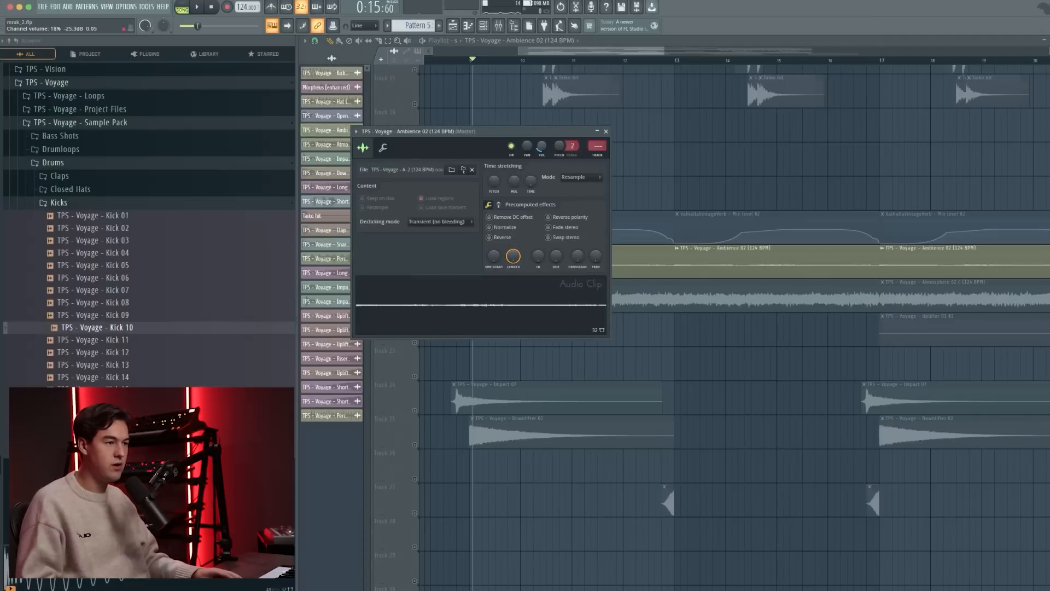
{"action": "left_click", "coordinate": [514, 229]}
{"action": "left_click", "coordinate": [514, 229]}
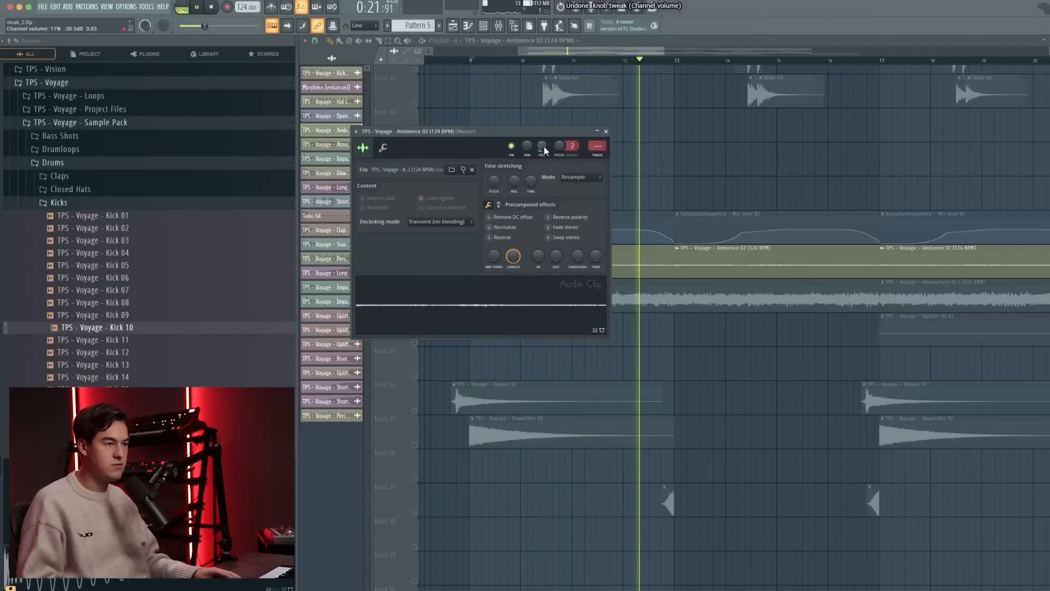
{"action": "left_click", "coordinate": [605, 132]}
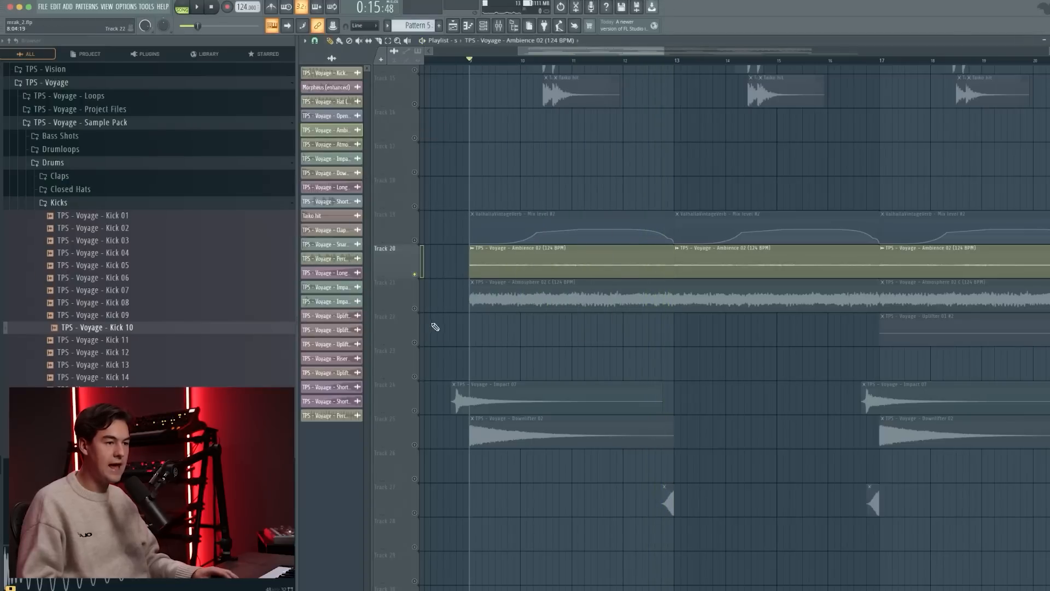
Solo Track 21, play the Atmosphere 02 C clip and inspect its sample settings
{"action": "right_click", "coordinate": [415, 308]}
{"action": "key", "text": "space"}
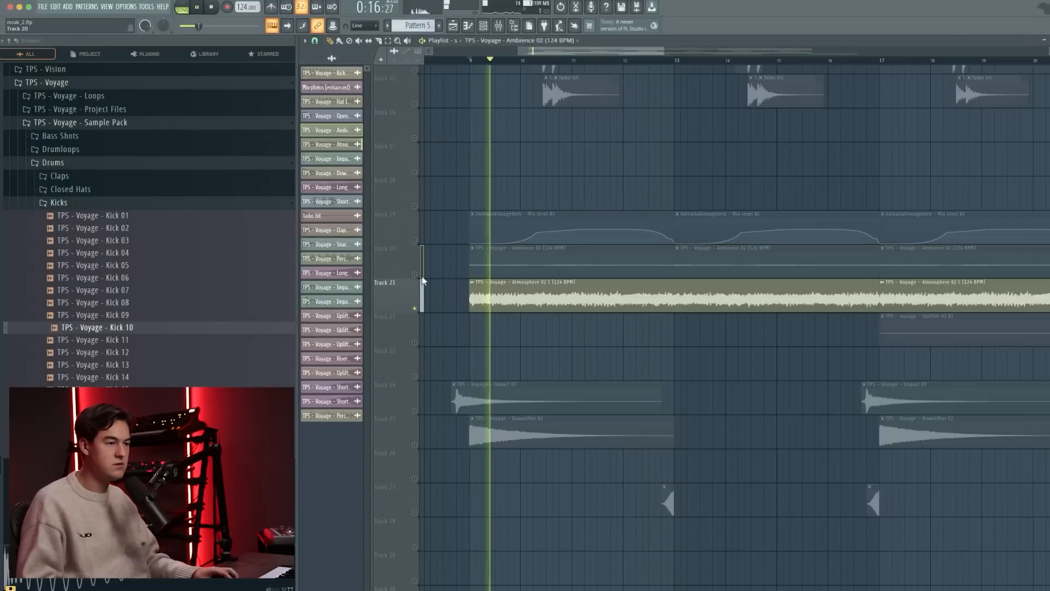
{"action": "scroll", "coordinate": [462, 265], "scroll_direction": "down", "scroll_amount": 2, "text": "alt"}
{"action": "double_click", "coordinate": [534, 372]}
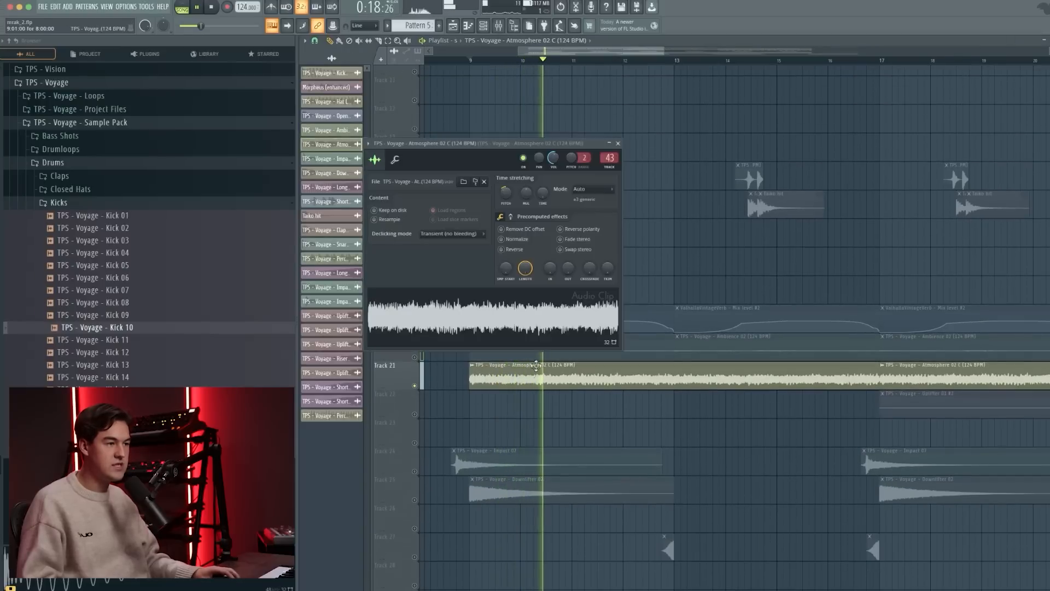
{"action": "left_click", "coordinate": [619, 143]}
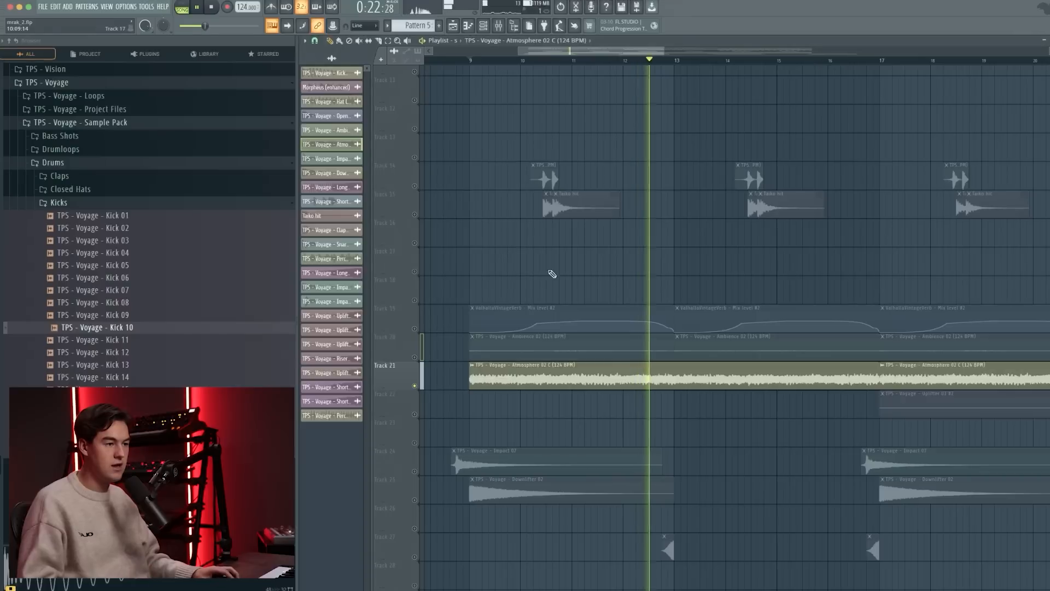
Unmute Tracks 19, 20 and 22 to 25 alongside Track 21 and play the effects layers together from bar 9
{"action": "left_click", "coordinate": [414, 357]}
{"action": "key", "text": "space"}
{"action": "left_click_drag", "start_coordinate": [416, 482], "coordinate": [416, 432]}
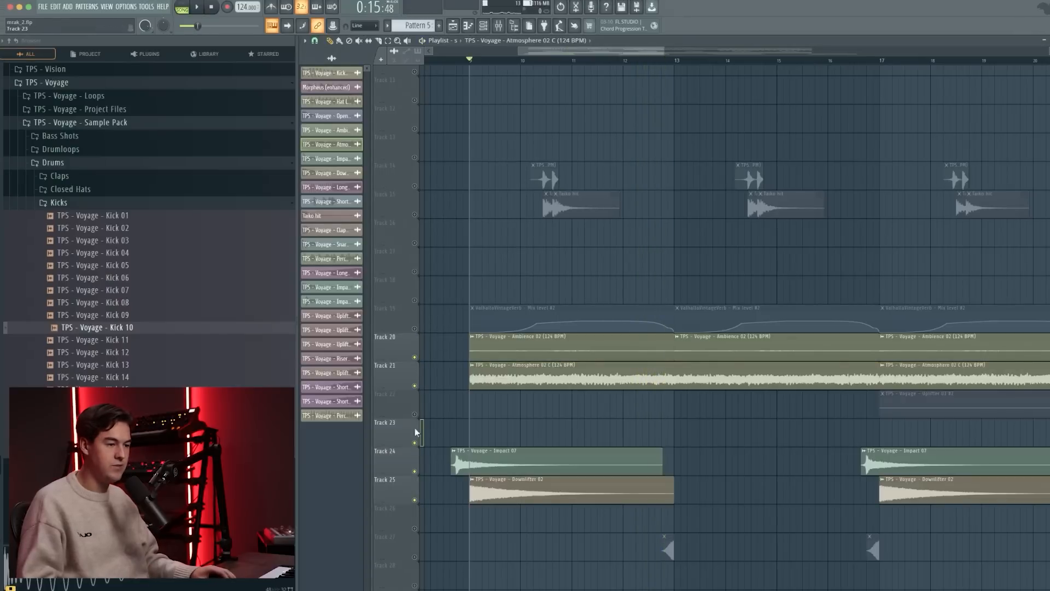
{"action": "left_click", "coordinate": [414, 329]}
{"action": "scroll", "coordinate": [473, 216], "scroll_direction": "down", "scroll_amount": 2}
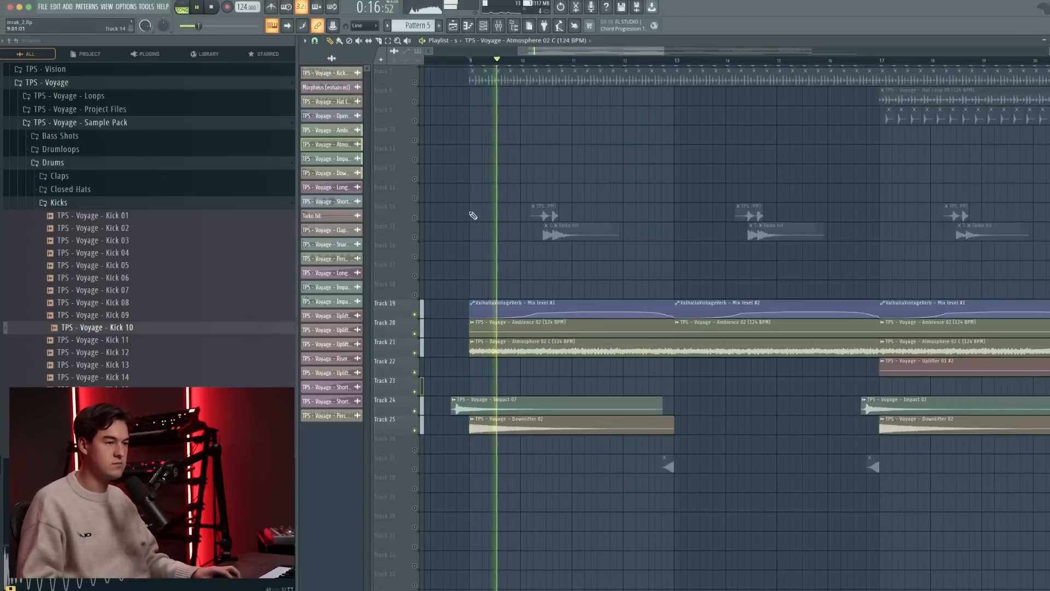
Unmute all remaining tracks and play the full arrangement from bar 9
{"action": "left_click", "coordinate": [415, 237]}
{"action": "left_click", "coordinate": [415, 218]}
{"action": "right_click", "coordinate": [415, 218]}
{"action": "key", "text": "space"}
{"action": "key", "text": "space"}
{"action": "scroll", "coordinate": [484, 213], "scroll_direction": "up", "scroll_amount": 5}
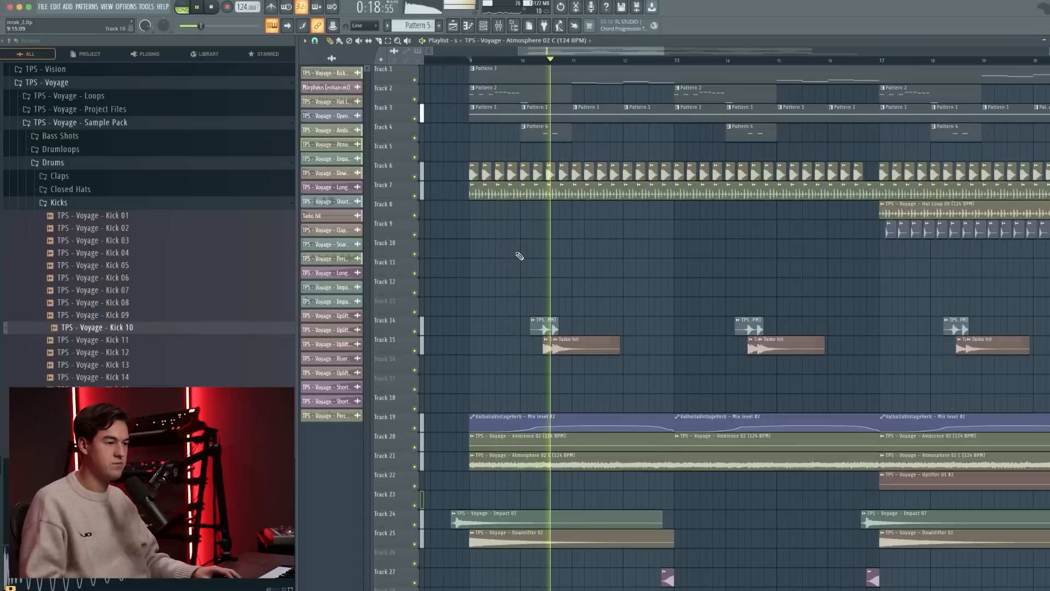
{"action": "scroll", "coordinate": [519, 256], "scroll_direction": "down", "scroll_amount": 5}
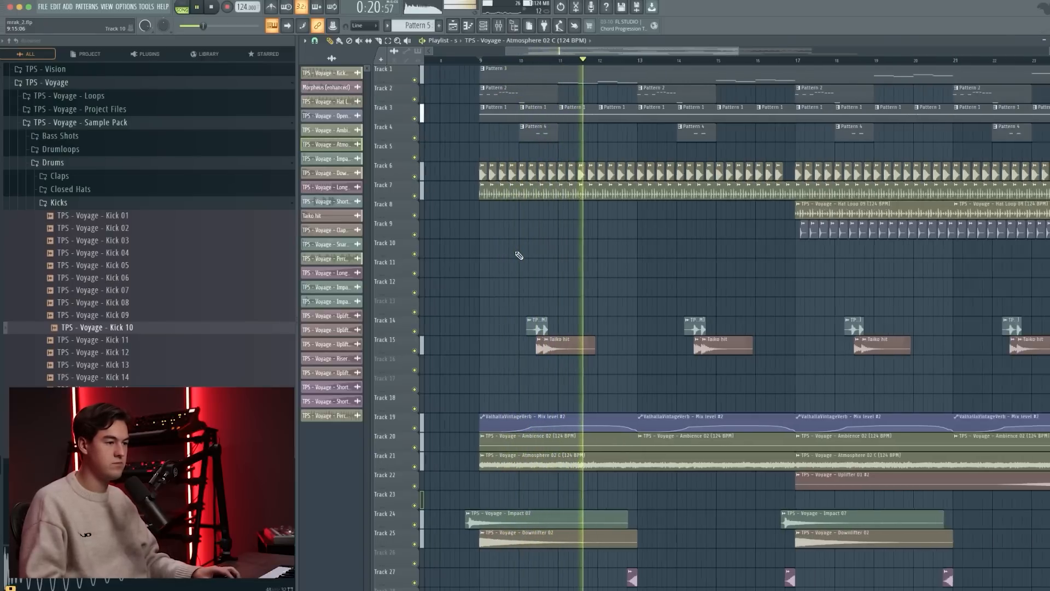
Audition Track 7's Pattern 8 clips in solo and switch the solo to Track 6
{"action": "scroll", "coordinate": [553, 281], "scroll_direction": "up", "scroll_amount": 1}
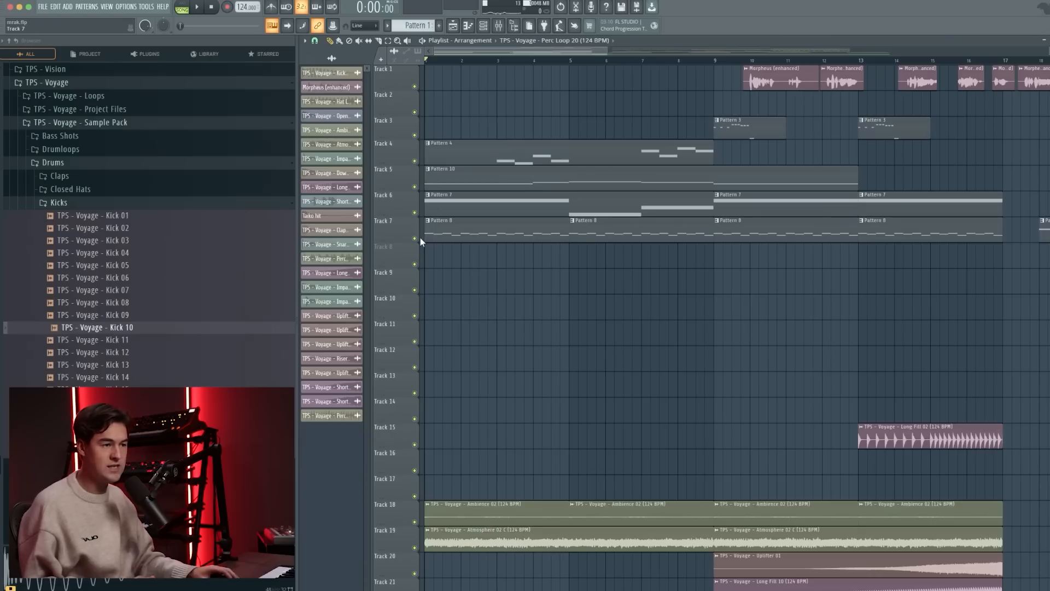
{"action": "left_click", "coordinate": [420, 239], "text": "ctrl"}
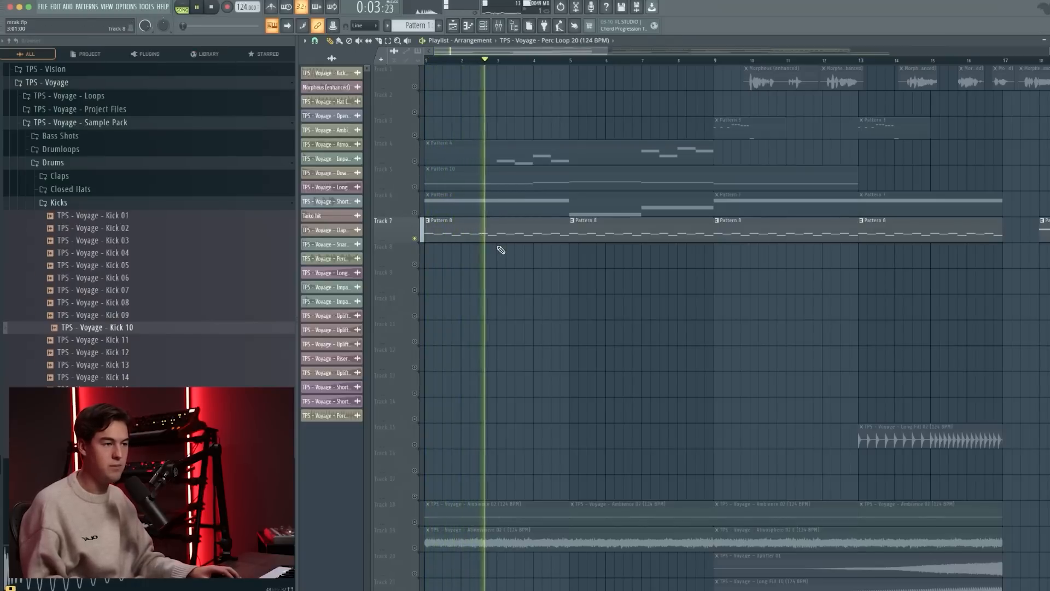
{"action": "left_click", "coordinate": [414, 213], "text": "ctrl"}
{"action": "key", "text": "space"}
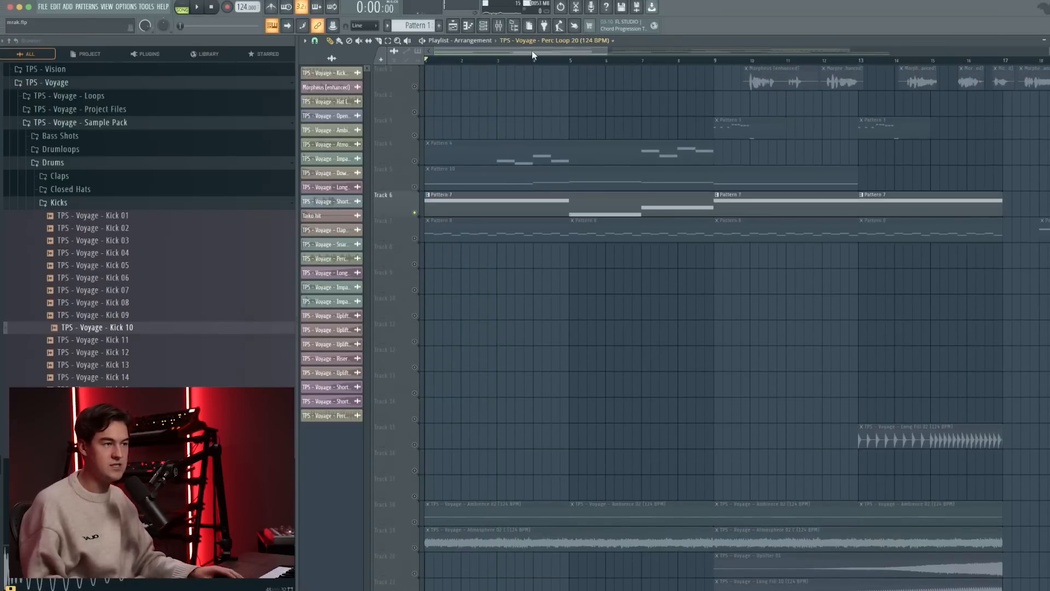
Select Pattern 7 and inspect the PD - Freedom preset in its Serum #7 synth
{"action": "left_click", "coordinate": [519, 202]}
{"action": "left_click", "coordinate": [483, 26]}
{"action": "left_click", "coordinate": [572, 158]}
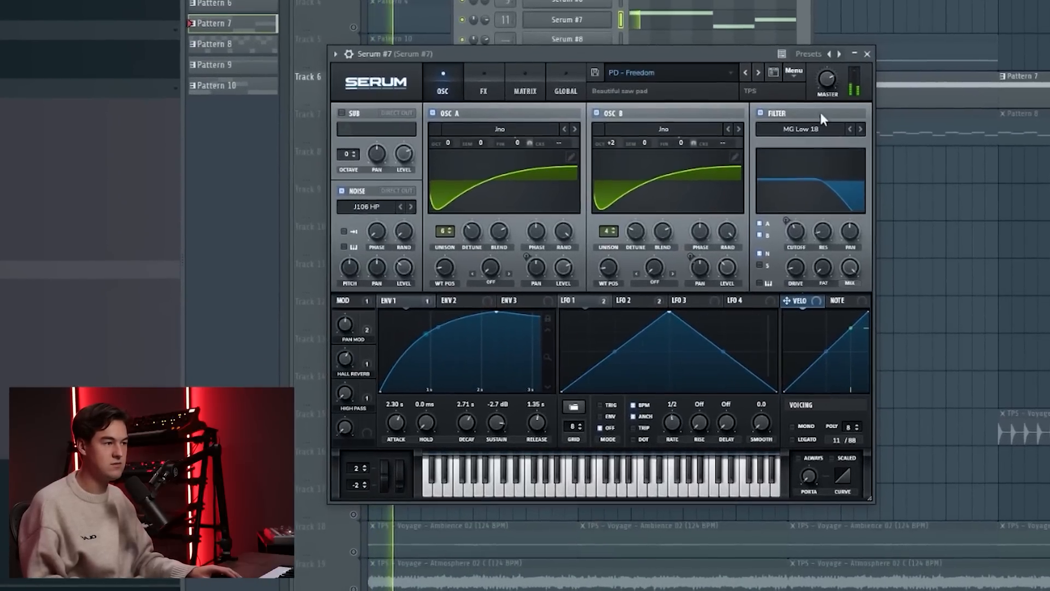
{"action": "left_click", "coordinate": [866, 54]}
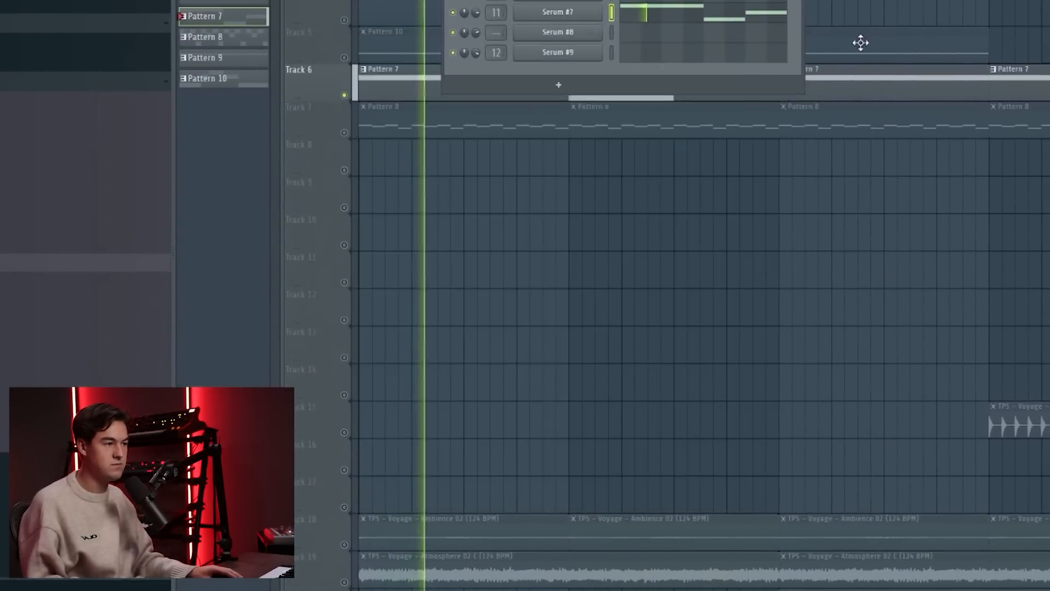
{"action": "left_click", "coordinate": [552, 12]}
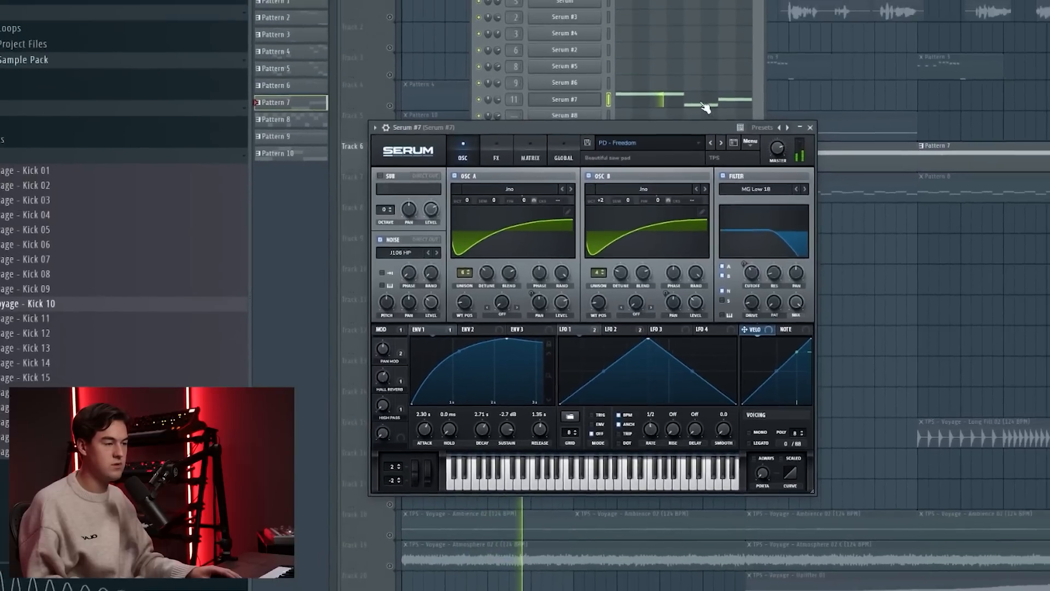
Examine Pattern 7's Serum #7 notes in the piano roll during playback and stop it
{"action": "left_click", "coordinate": [713, 64]}
{"action": "left_click", "coordinate": [828, 94]}
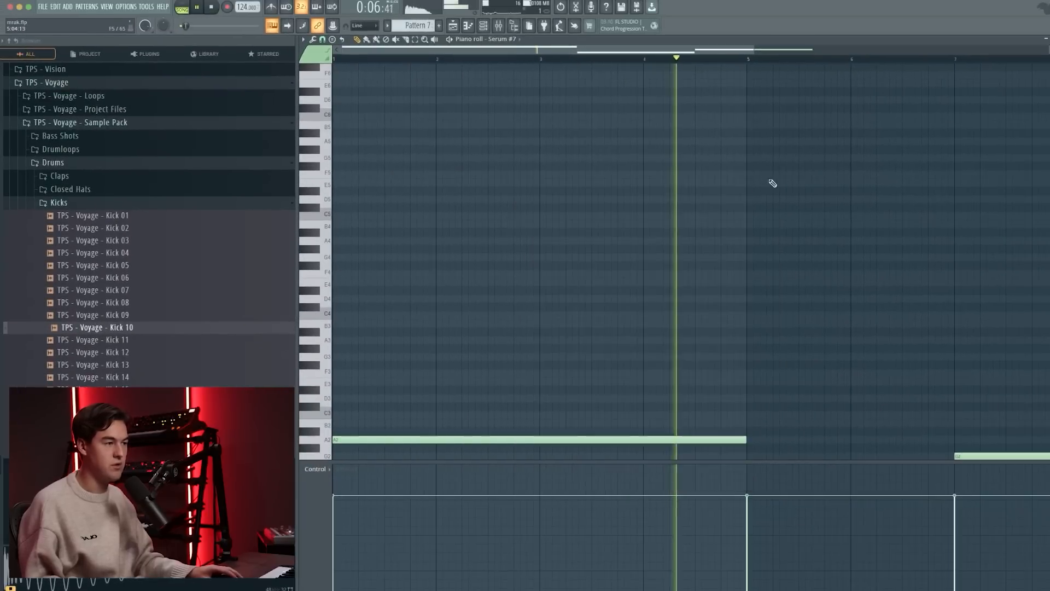
{"action": "scroll", "coordinate": [665, 203], "scroll_direction": "down", "scroll_amount": 3}
{"action": "scroll", "coordinate": [664, 204], "scroll_direction": "down", "scroll_amount": 6}
{"action": "scroll", "coordinate": [456, 192], "scroll_direction": "up", "scroll_amount": 2}
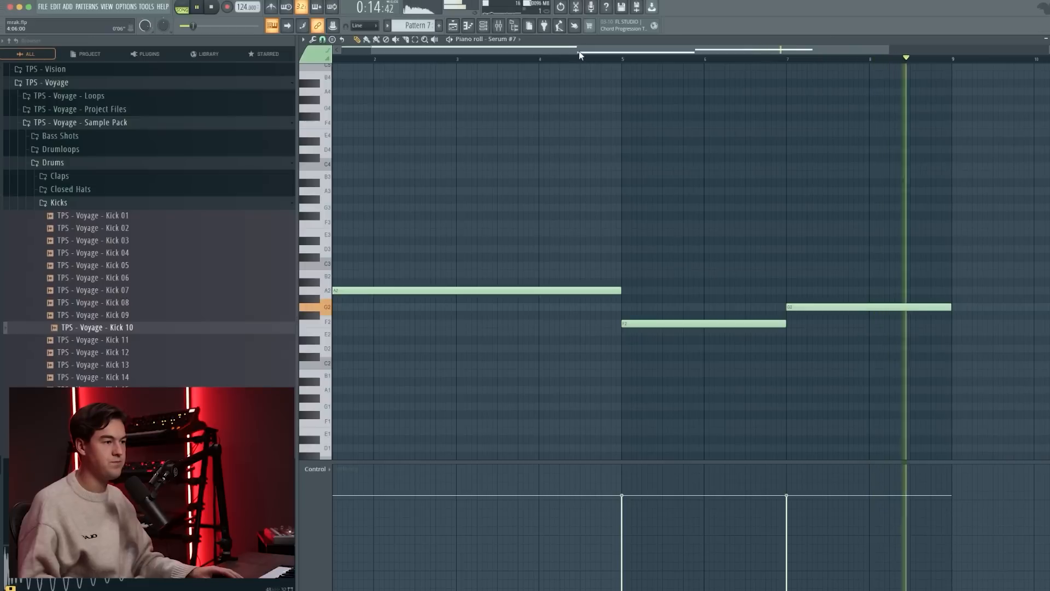
{"action": "key", "text": "space"}
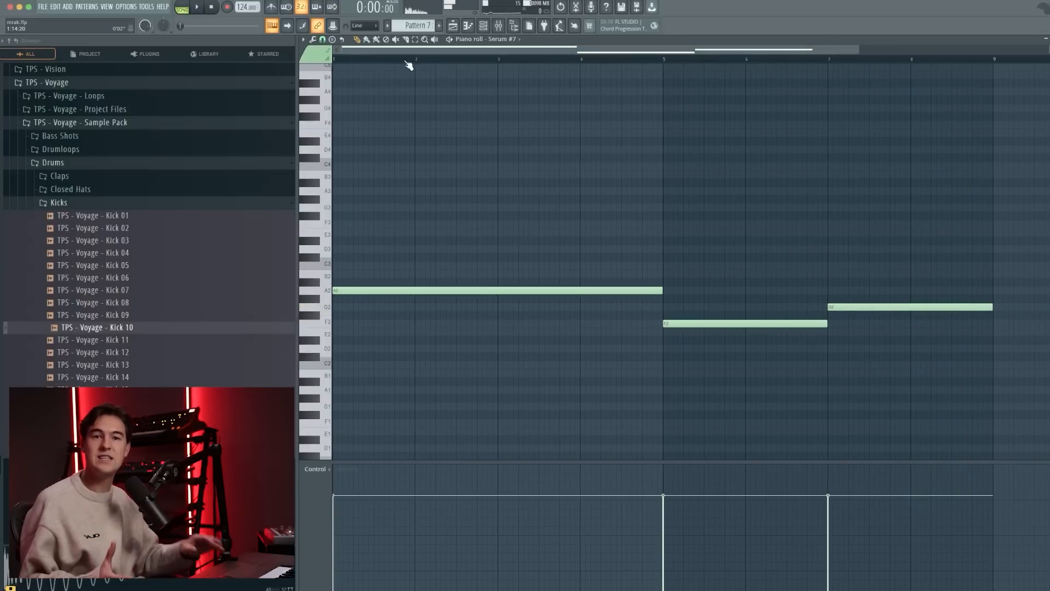
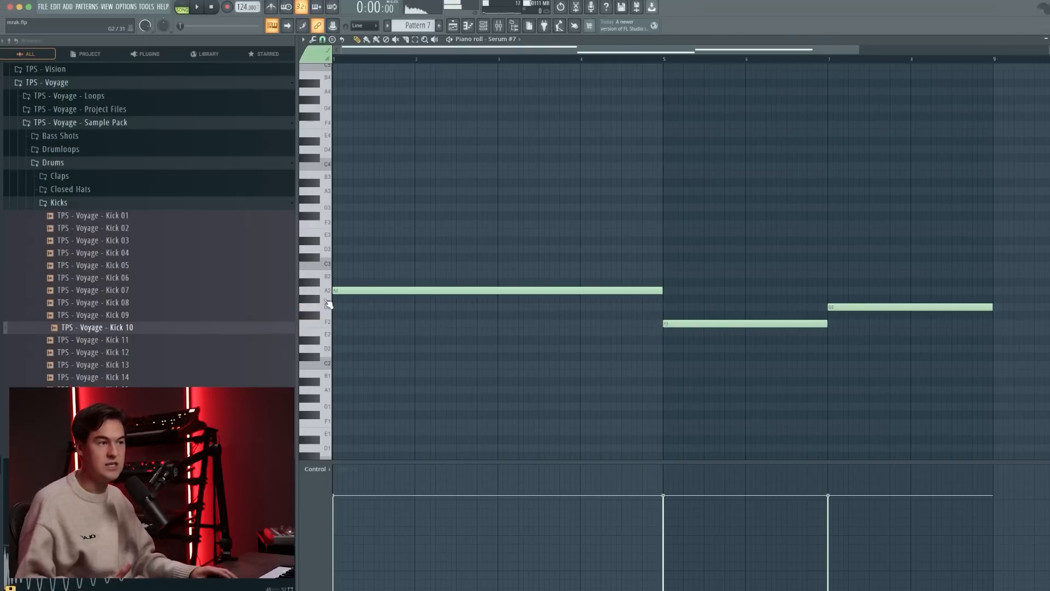
Return to the playlist and play the soloed Track 6 from bar 7 into the following Pattern 7 clips
{"action": "left_click", "coordinate": [453, 26]}
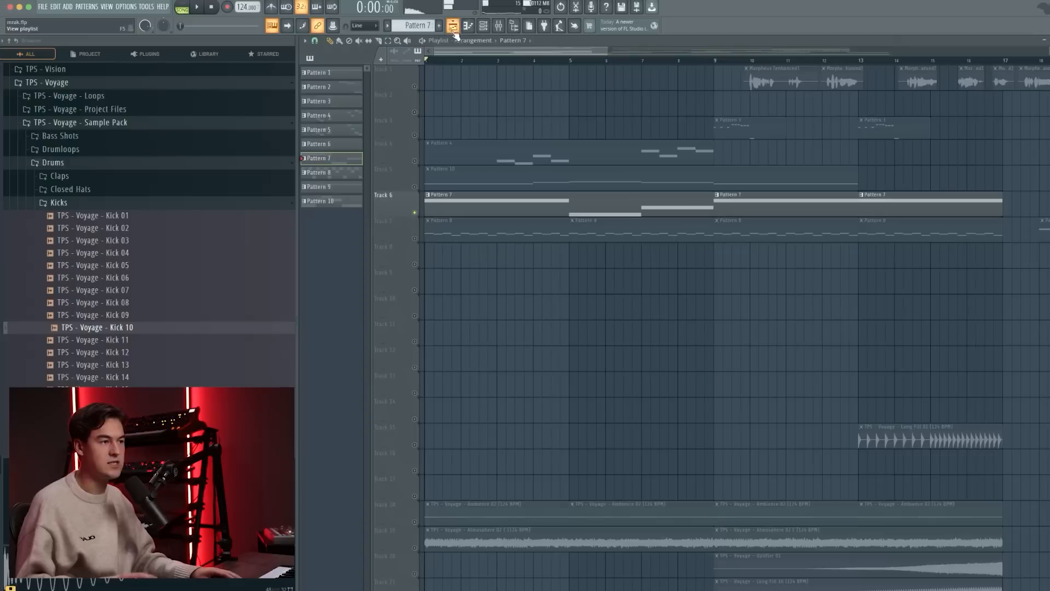
{"action": "left_click", "coordinate": [644, 59]}
{"action": "key", "text": "space"}
{"action": "scroll", "coordinate": [553, 115], "scroll_direction": "down", "scroll_amount": 3}
{"action": "scroll", "coordinate": [629, 120], "scroll_direction": "up", "scroll_amount": 2}
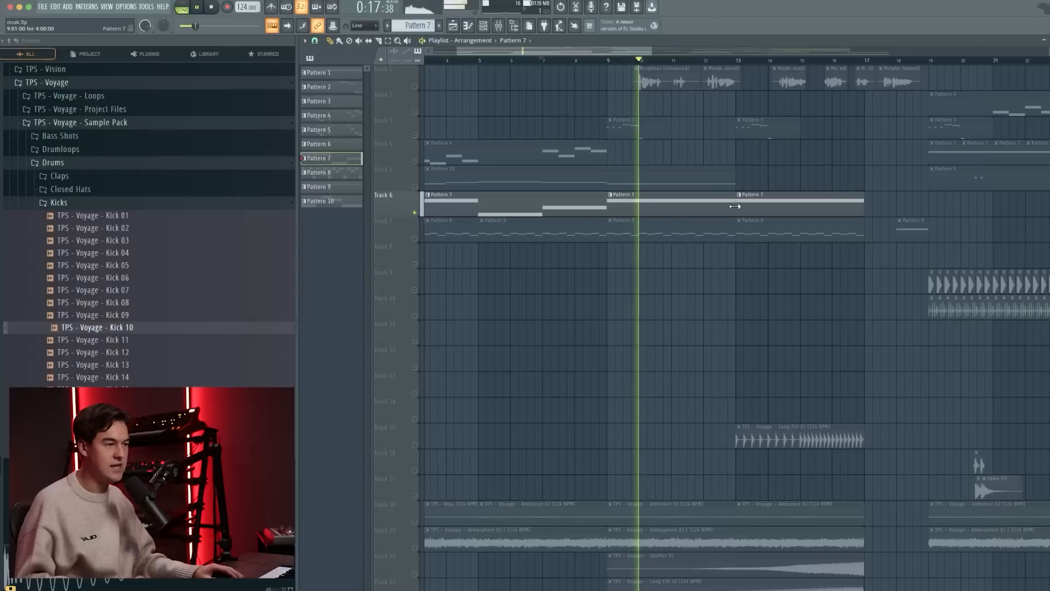
{"action": "left_click_drag", "start_coordinate": [628, 51], "coordinate": [607, 51]}
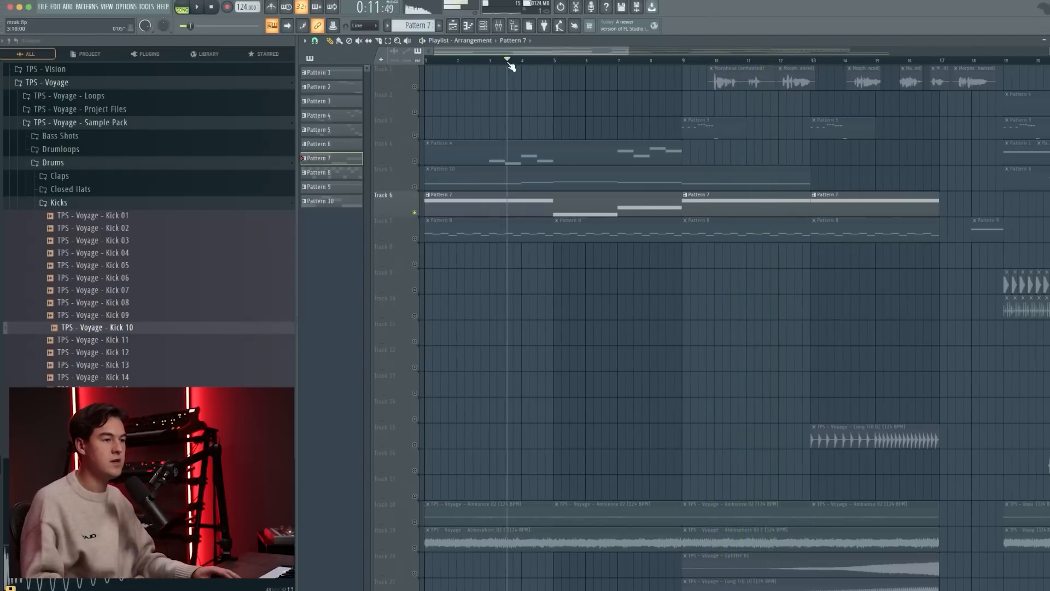
Unmute Track 5 and select its Pattern 10 clip, muting Track 6 to audition it alone from bar 4
{"action": "left_click", "coordinate": [415, 162]}
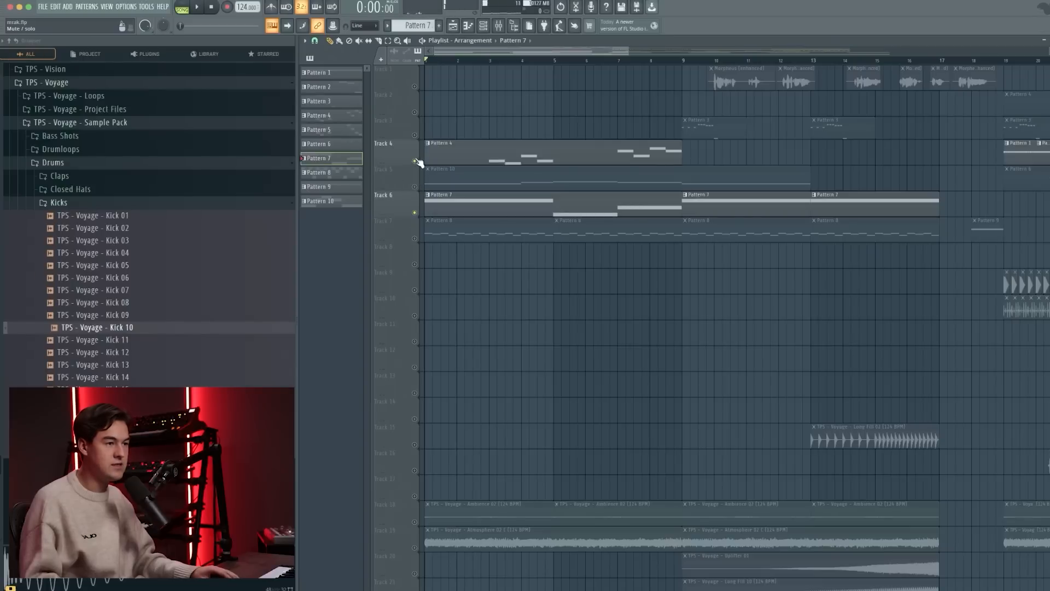
{"action": "left_click", "coordinate": [414, 161]}
{"action": "left_click", "coordinate": [415, 186]}
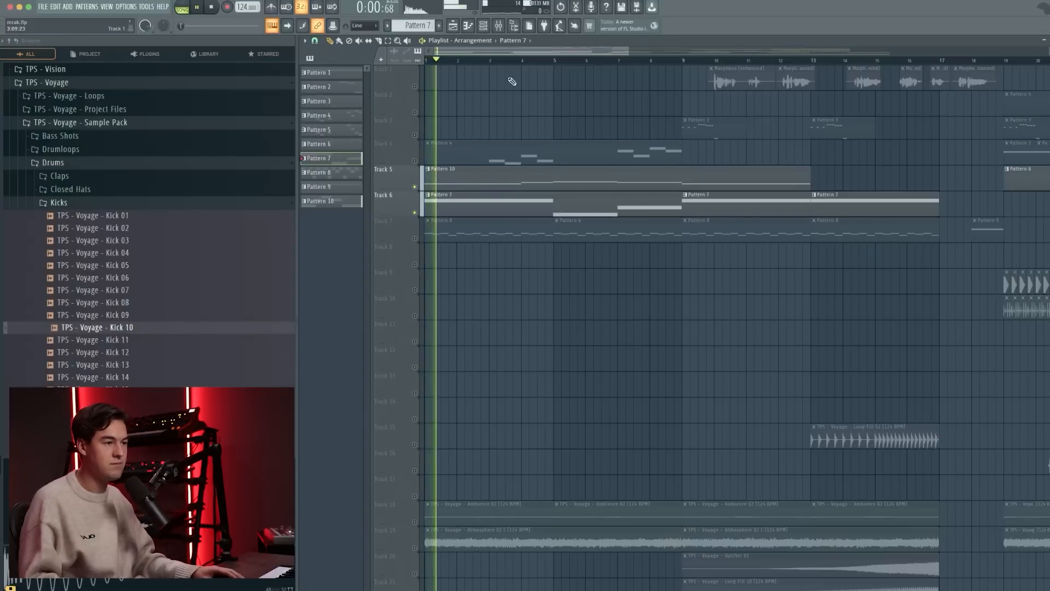
{"action": "left_click", "coordinate": [521, 177]}
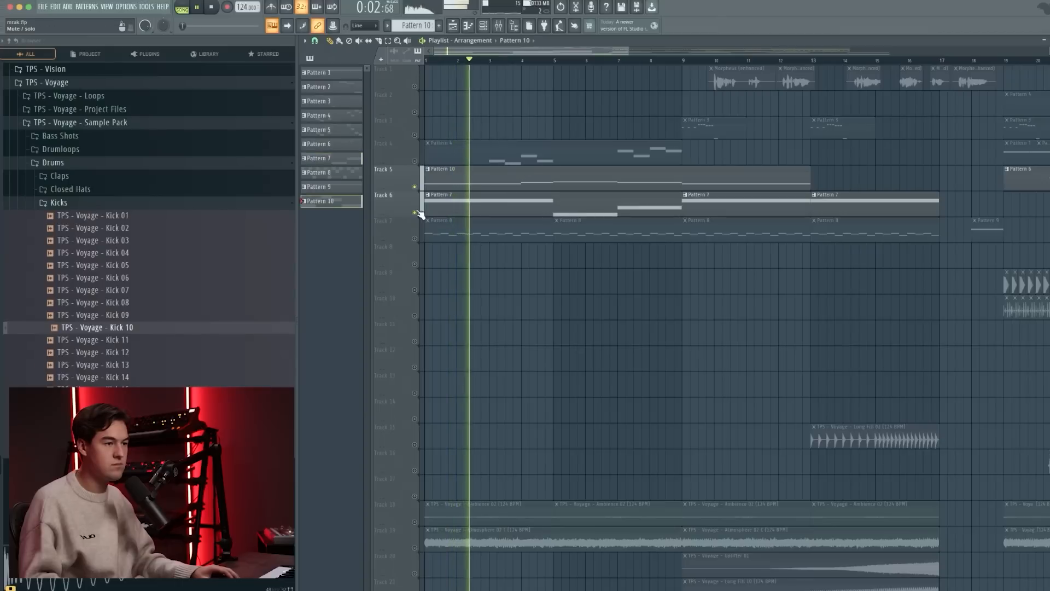
{"action": "left_click", "coordinate": [415, 212]}
{"action": "left_click", "coordinate": [523, 60]}
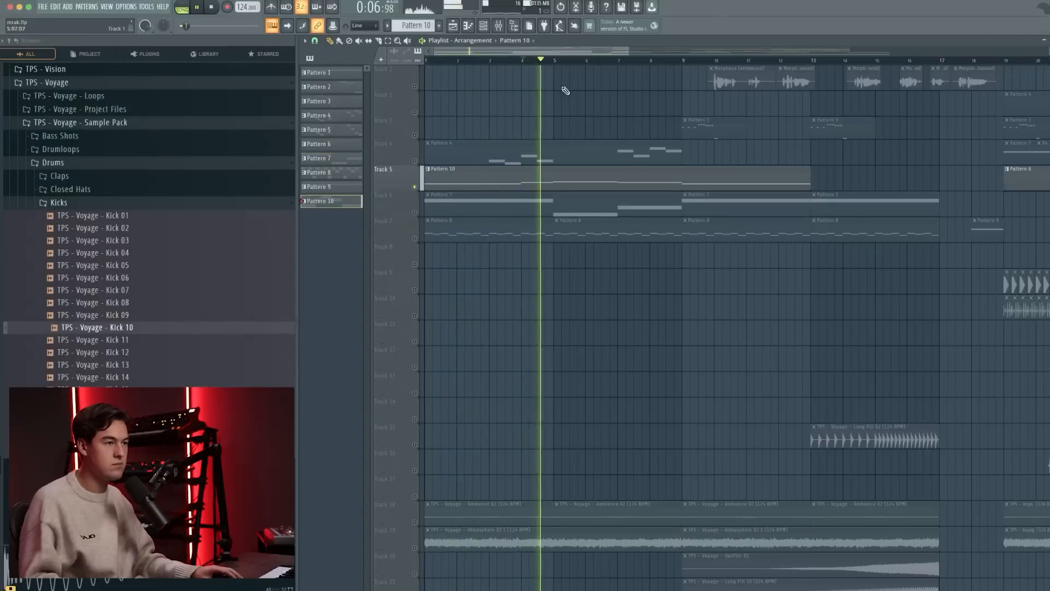
Inspect the PD - Sphere preset's oscillators and effects in Pattern 10's Serum #8 synth
{"action": "left_click", "coordinate": [490, 33]}
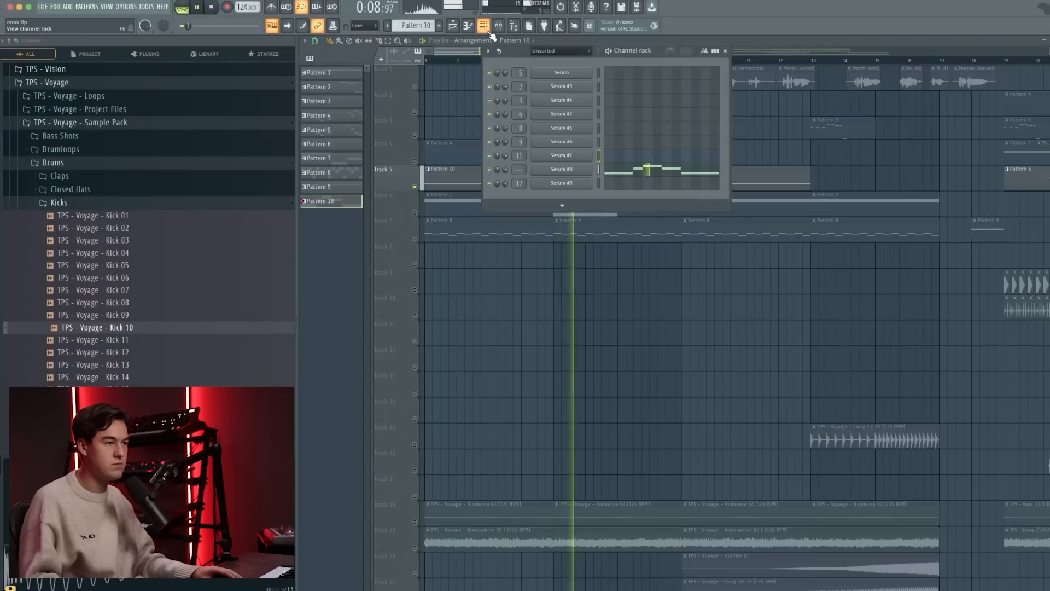
{"action": "left_click", "coordinate": [560, 171]}
{"action": "left_click_drag", "start_coordinate": [647, 133], "coordinate": [540, 173]}
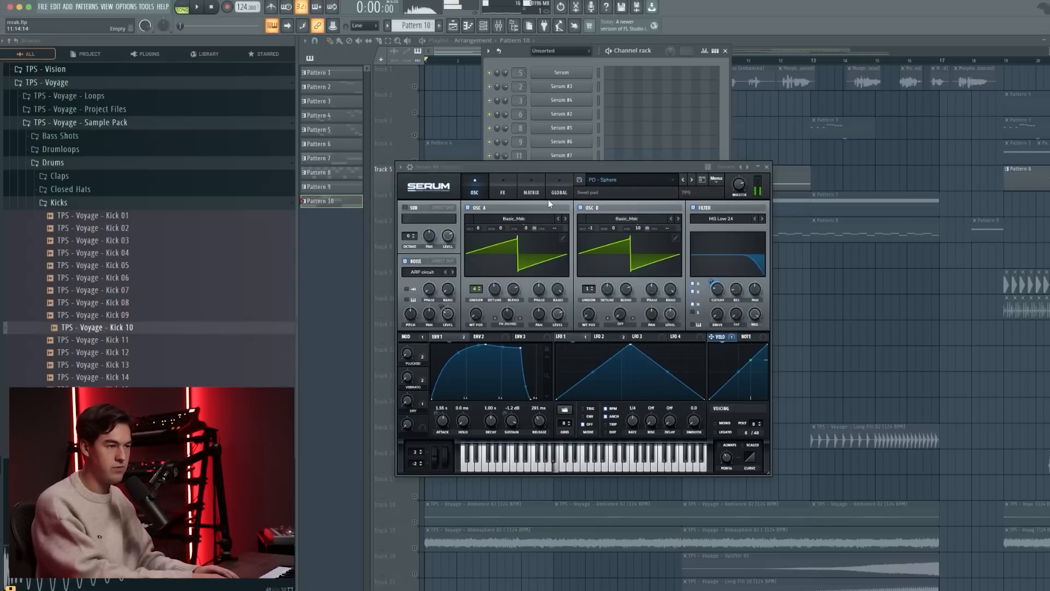
{"action": "left_click", "coordinate": [500, 192]}
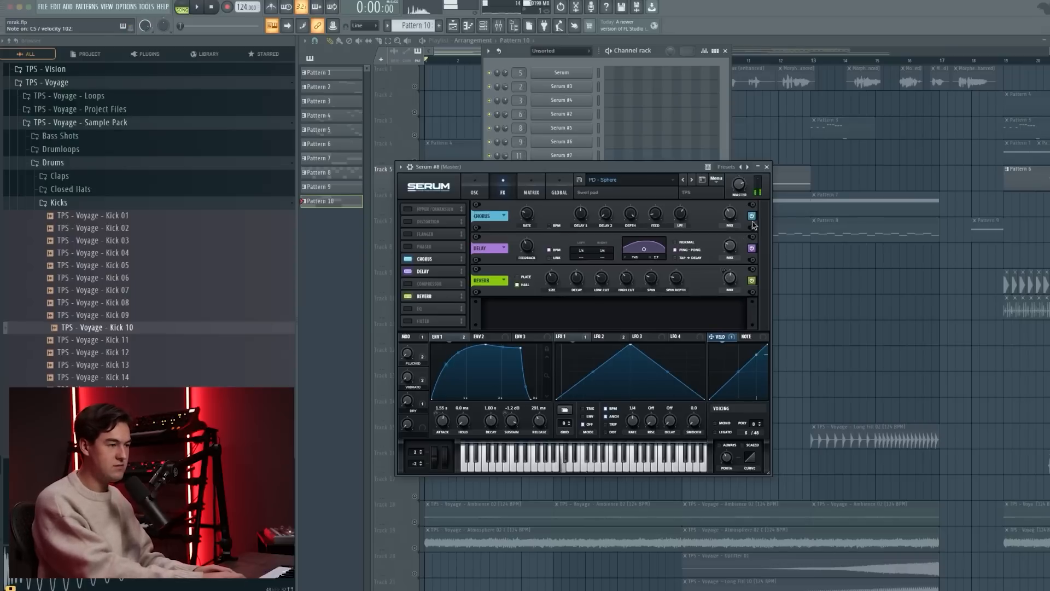
{"action": "left_click", "coordinate": [766, 167]}
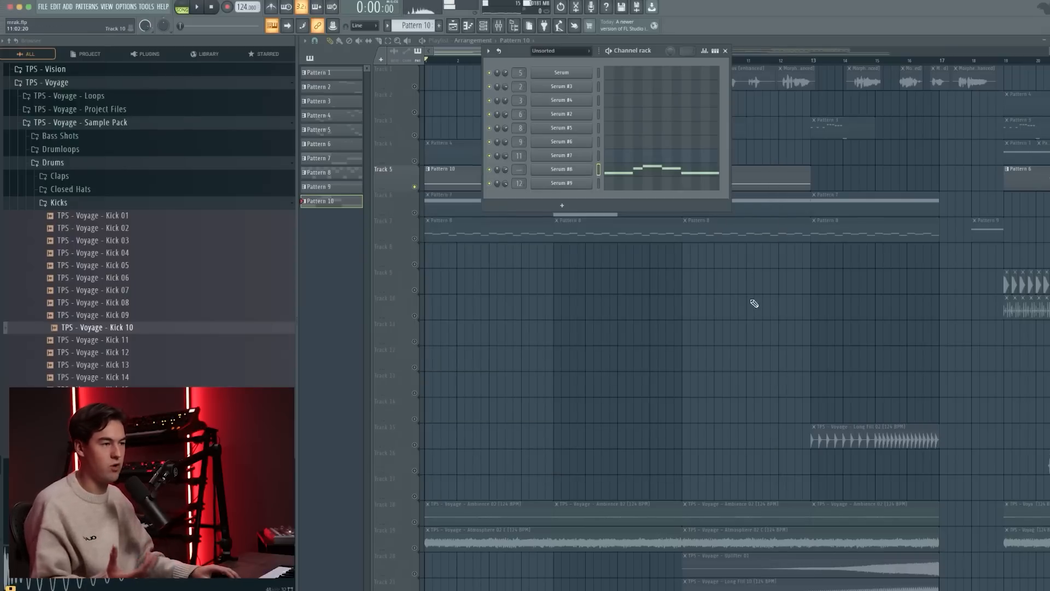
Unmute Tracks 6, 7 and 4 alongside Track 5 and play the melodic layers together
{"action": "key", "text": "F6"}
{"action": "left_click_drag", "start_coordinate": [415, 212], "coordinate": [414, 238]}
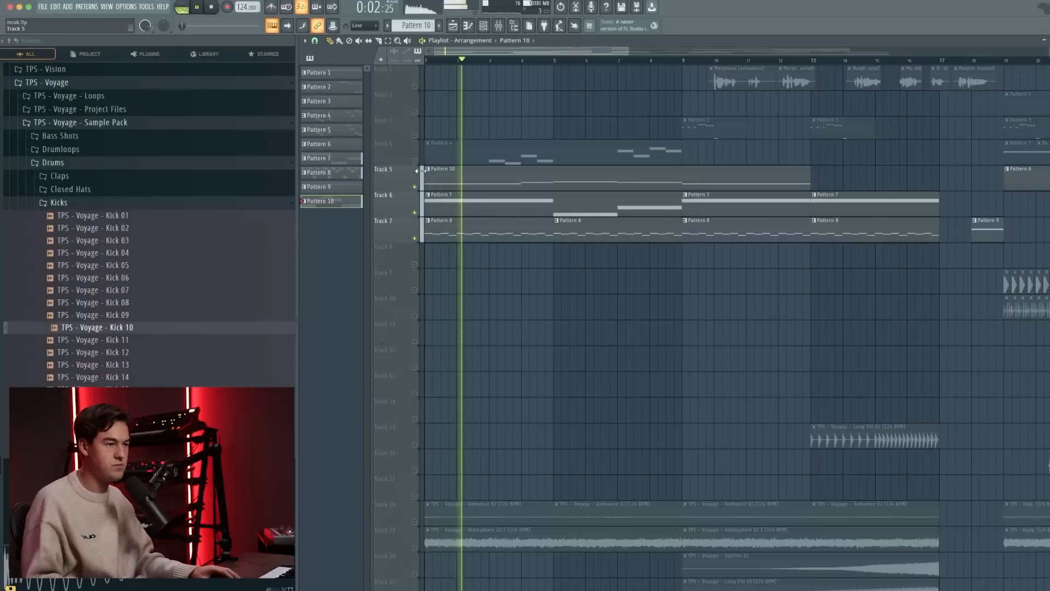
{"action": "key", "text": "space"}
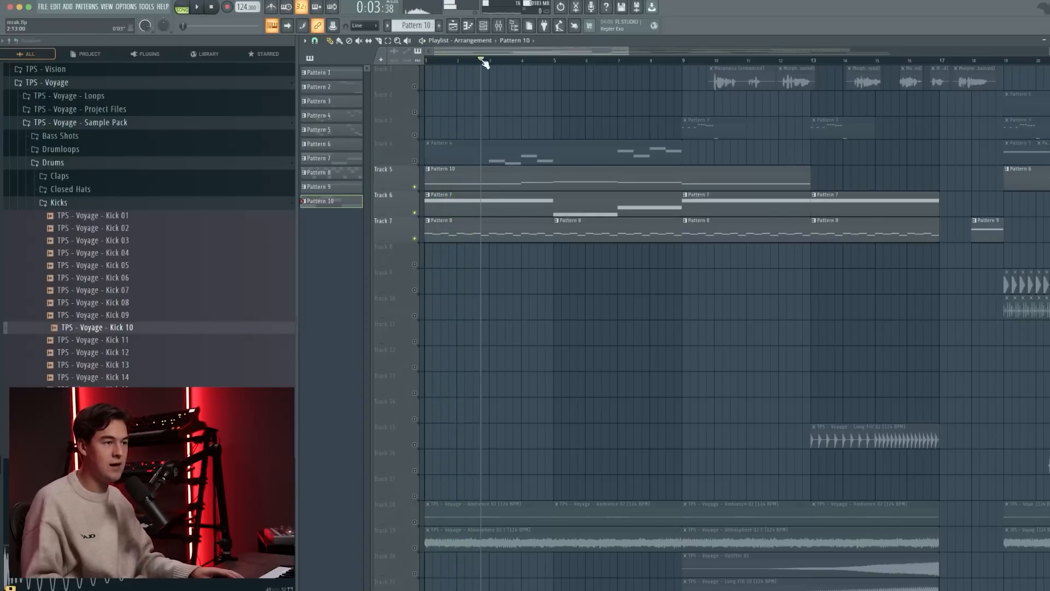
{"action": "left_click", "coordinate": [415, 161]}
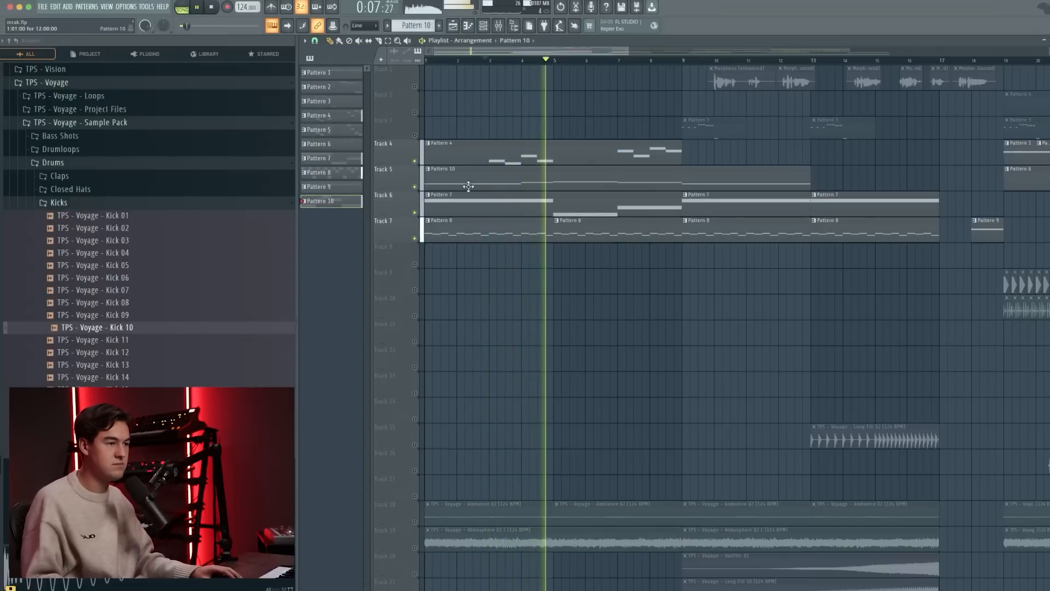
Unmute the ambience, atmosphere, downlifter and impact clips on Tracks 18, 19, 22 and 23 and play from bar 1
{"action": "scroll", "coordinate": [476, 281], "scroll_direction": "down", "scroll_amount": 3}
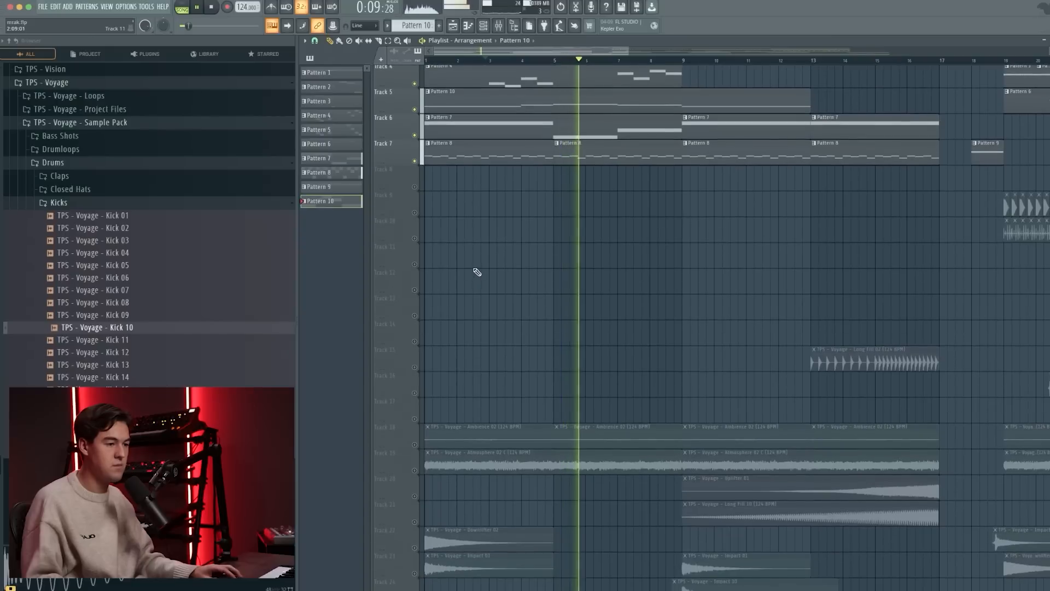
{"action": "left_click_drag", "start_coordinate": [414, 445], "coordinate": [414, 469]}
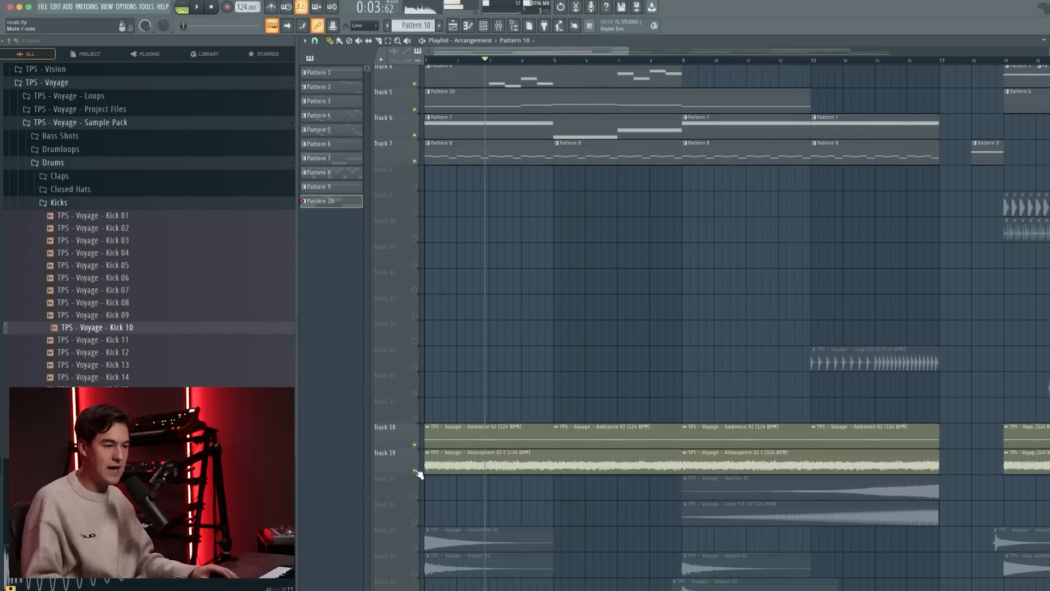
{"action": "left_click", "coordinate": [414, 573]}
{"action": "left_click", "coordinate": [414, 548]}
{"action": "left_click_drag", "start_coordinate": [477, 60], "coordinate": [426, 61]}
{"action": "scroll", "coordinate": [481, 354], "scroll_direction": "down", "scroll_amount": 6}
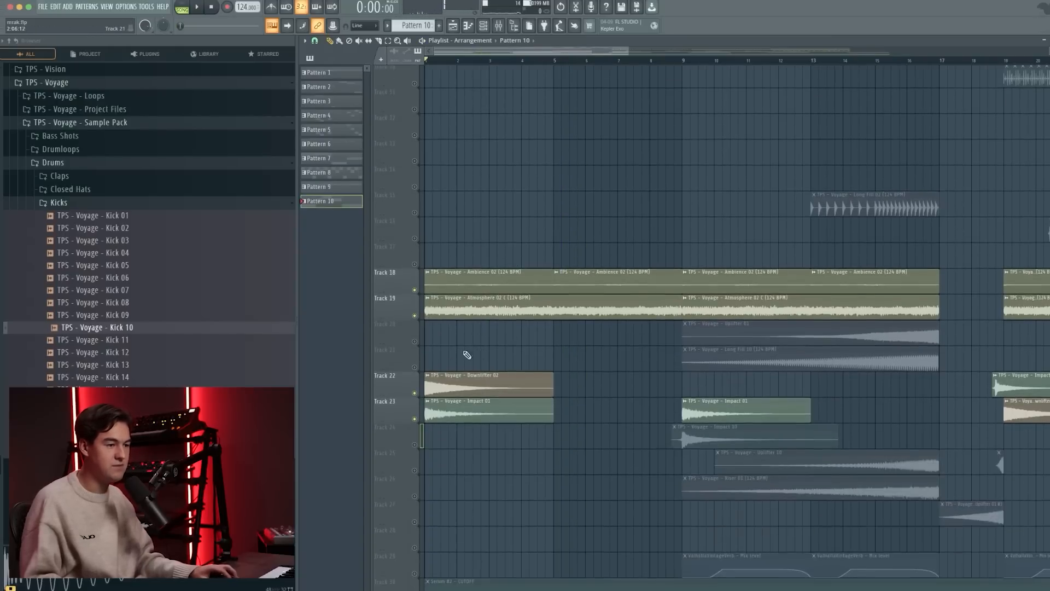
{"action": "scroll", "coordinate": [411, 401], "scroll_direction": "up", "scroll_amount": 3}
{"action": "key", "text": "space"}
{"action": "scroll", "coordinate": [413, 401], "scroll_direction": "up", "scroll_amount": 3}
{"action": "scroll", "coordinate": [455, 376], "scroll_direction": "up", "scroll_amount": 3}
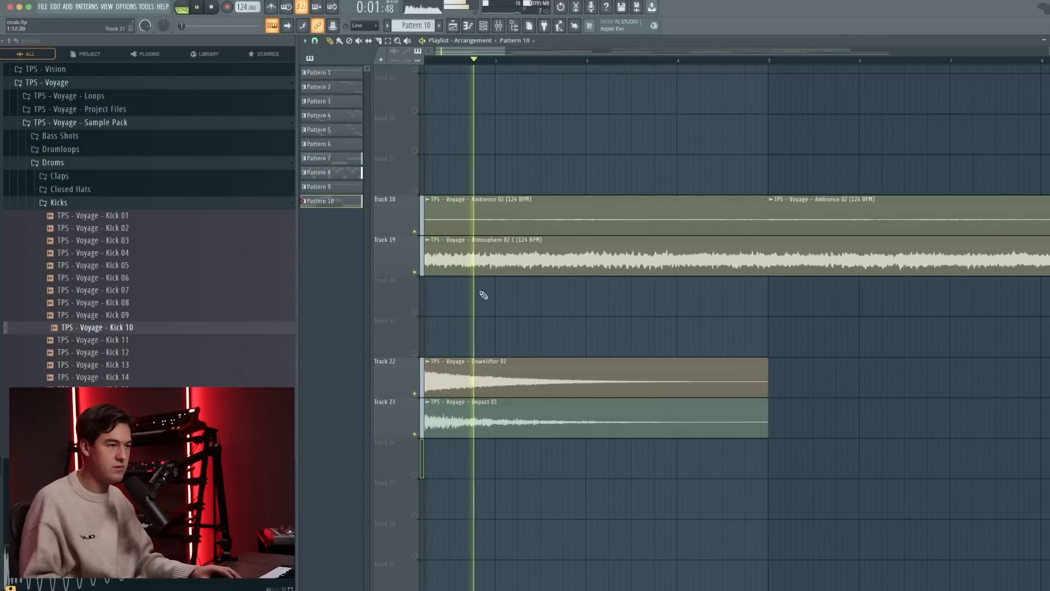
{"action": "left_click_drag", "start_coordinate": [476, 50], "coordinate": [464, 52]}
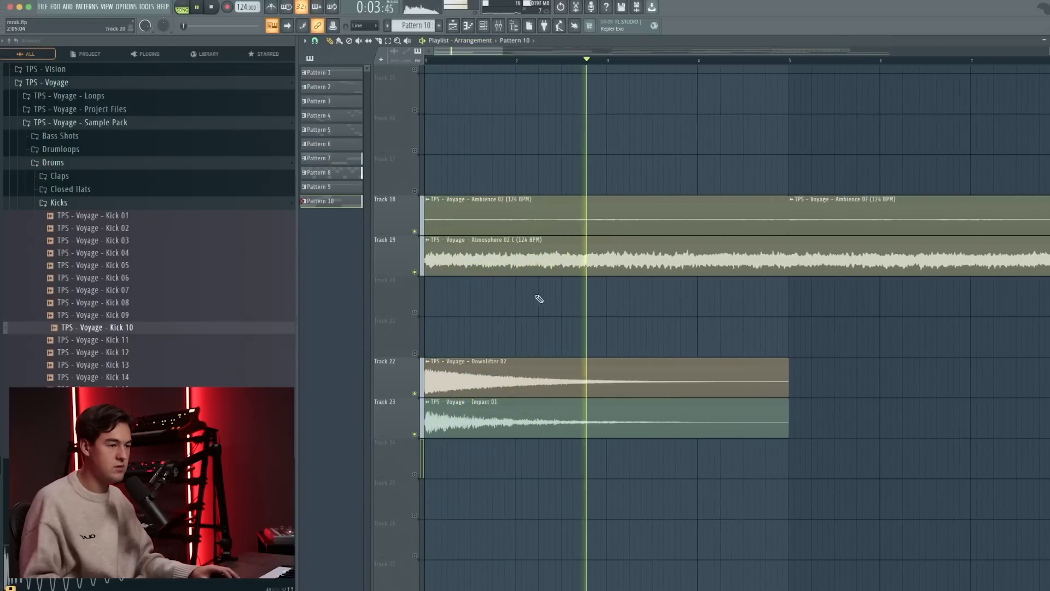
Unmute the Serum and EQ automation clips on Tracks 30 to 32 and play the layers up to bar 9
{"action": "scroll", "coordinate": [530, 290], "scroll_direction": "down", "scroll_amount": 3}
{"action": "scroll", "coordinate": [529, 284], "scroll_direction": "down", "scroll_amount": 3}
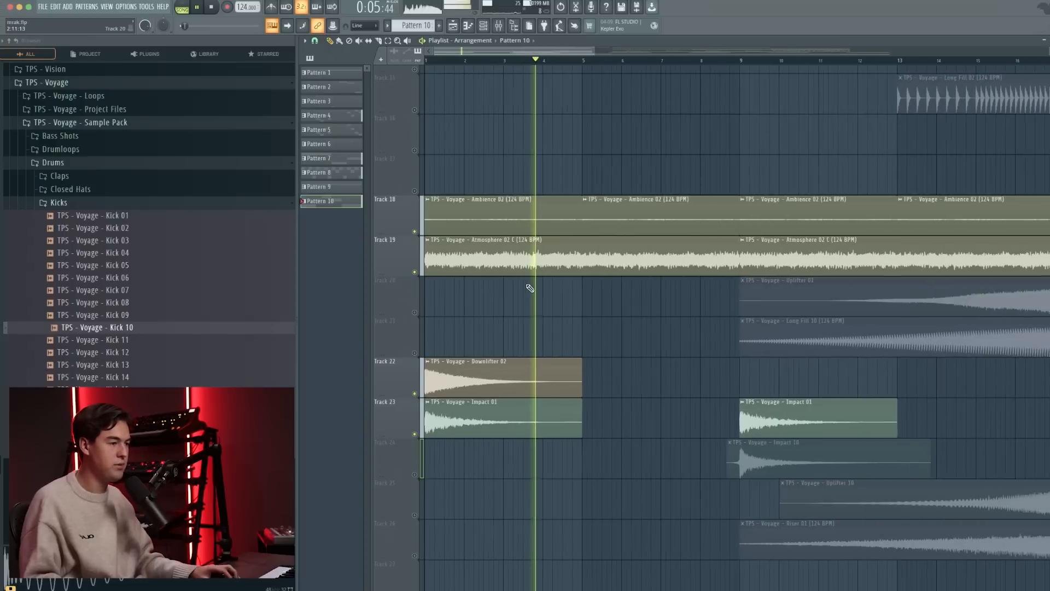
{"action": "scroll", "coordinate": [564, 184], "scroll_direction": "down", "scroll_amount": 3}
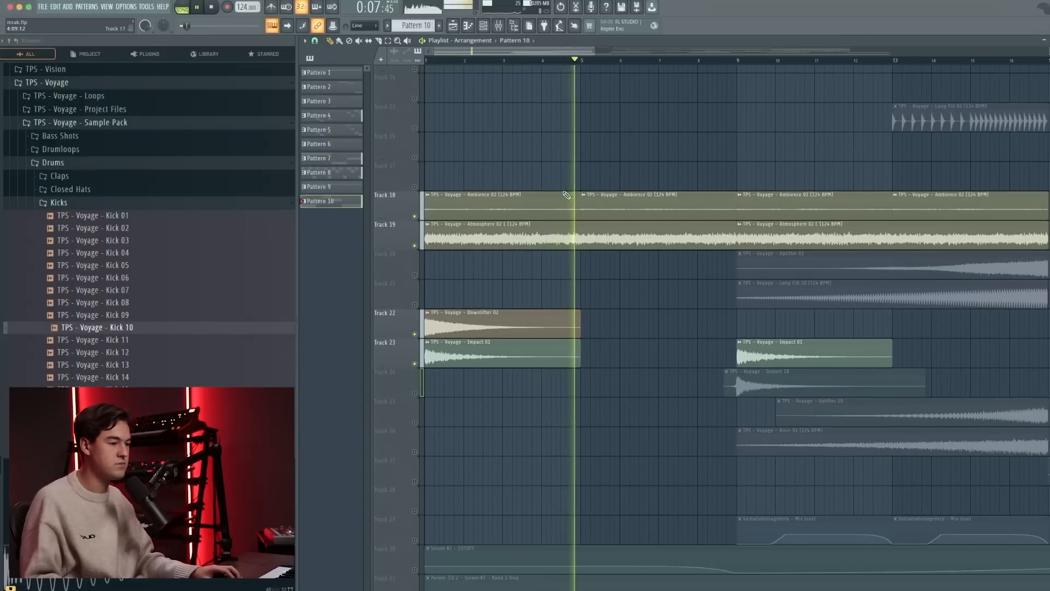
{"action": "scroll", "coordinate": [557, 194], "scroll_direction": "down", "scroll_amount": 3}
{"action": "scroll", "coordinate": [550, 195], "scroll_direction": "down", "scroll_amount": 2}
{"action": "scroll", "coordinate": [553, 199], "scroll_direction": "up", "scroll_amount": 4}
{"action": "scroll", "coordinate": [554, 202], "scroll_direction": "down", "scroll_amount": 2}
{"action": "scroll", "coordinate": [554, 202], "scroll_direction": "down", "scroll_amount": 3}
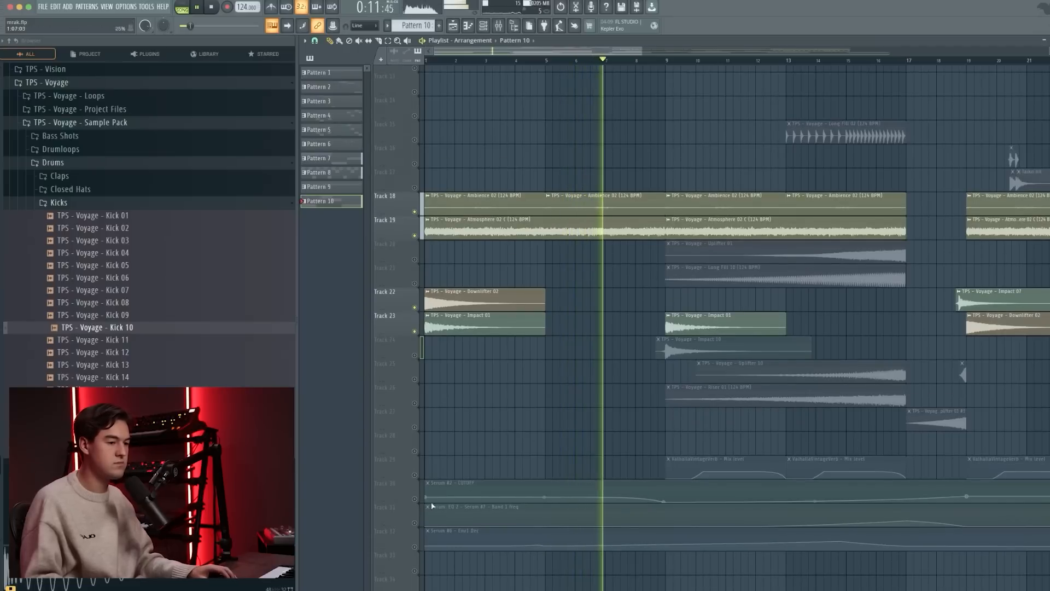
{"action": "left_click", "coordinate": [414, 522]}
{"action": "left_click", "coordinate": [414, 499]}
{"action": "left_click", "coordinate": [415, 544]}
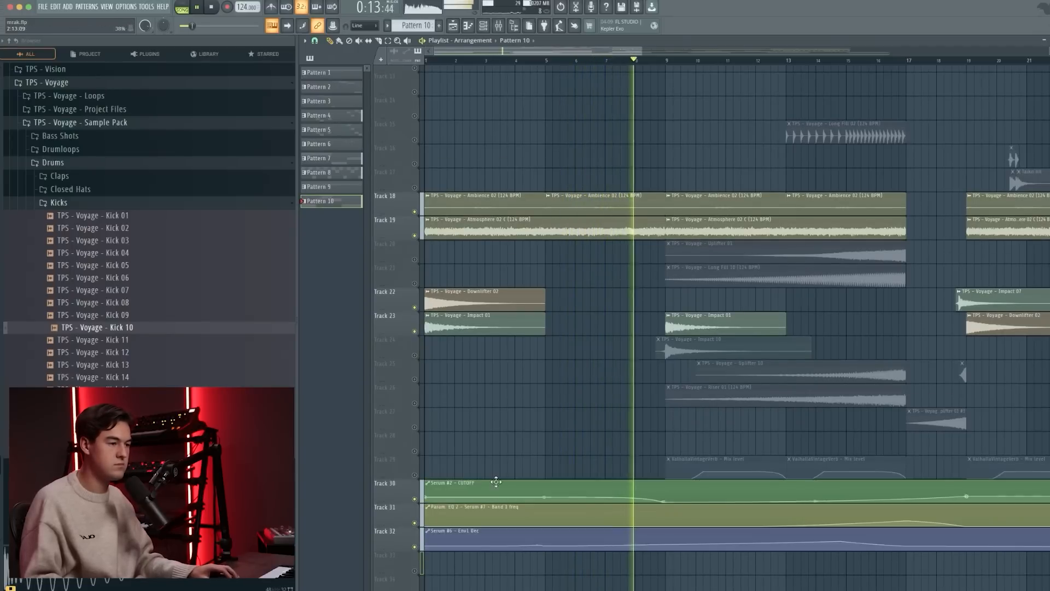
{"action": "scroll", "coordinate": [808, 270], "scroll_direction": "up", "scroll_amount": 11}
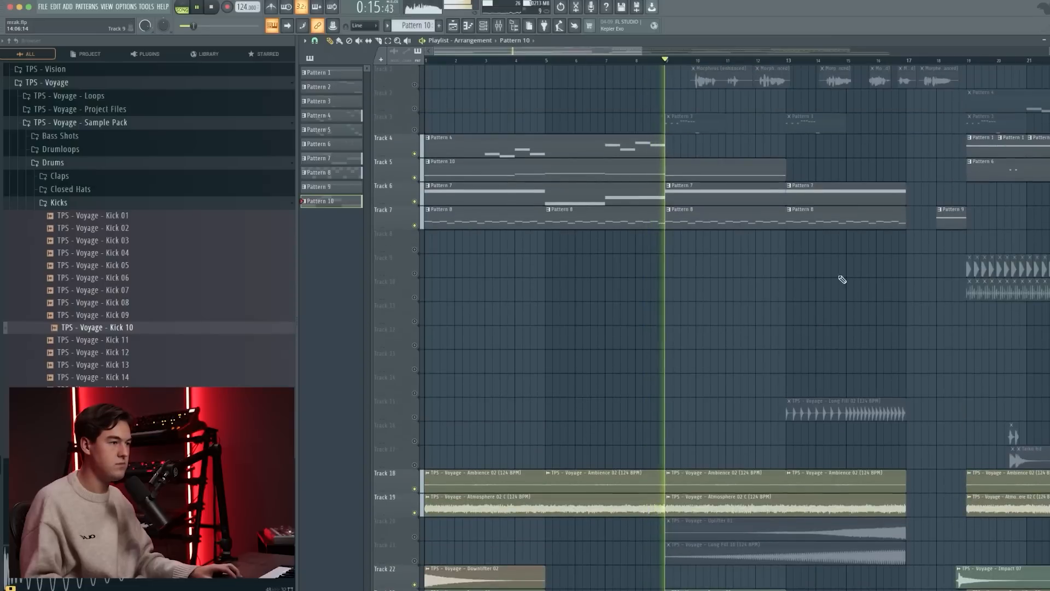
{"action": "key", "text": "space"}
{"action": "scroll", "coordinate": [842, 279], "scroll_direction": "up", "scroll_amount": 2}
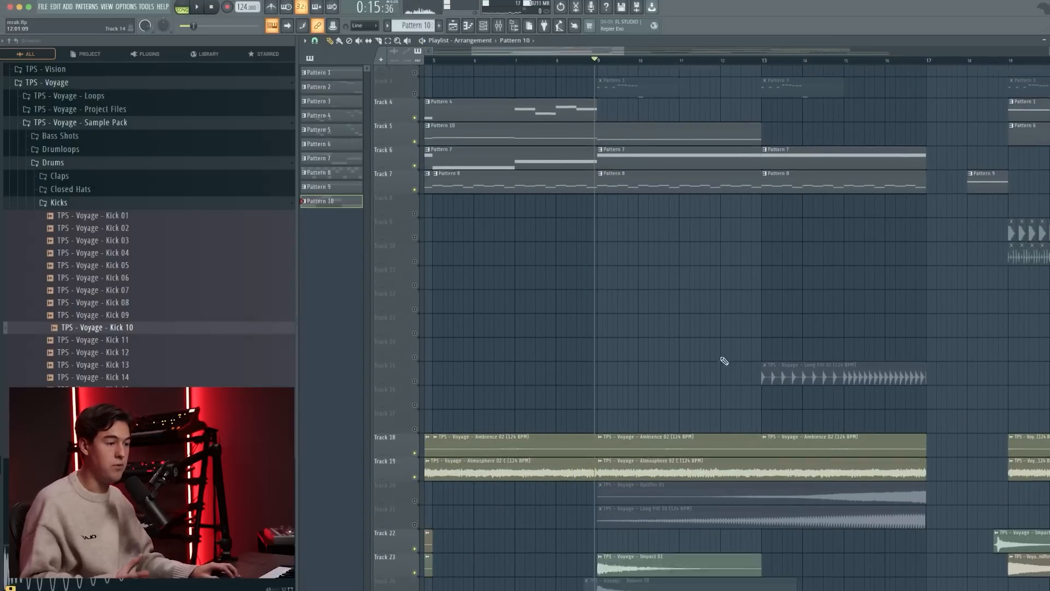
Solo Track 3's short melodic pattern and play it from bar 9
{"action": "left_click", "coordinate": [414, 130]}
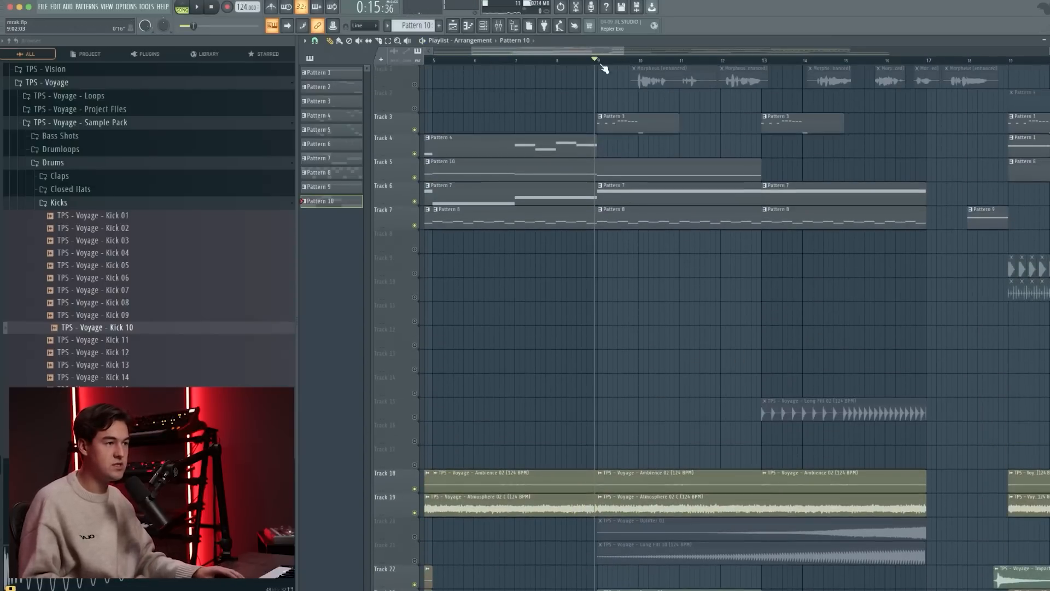
{"action": "scroll", "coordinate": [665, 160], "scroll_direction": "up", "scroll_amount": 2}
{"action": "right_click", "coordinate": [414, 130]}
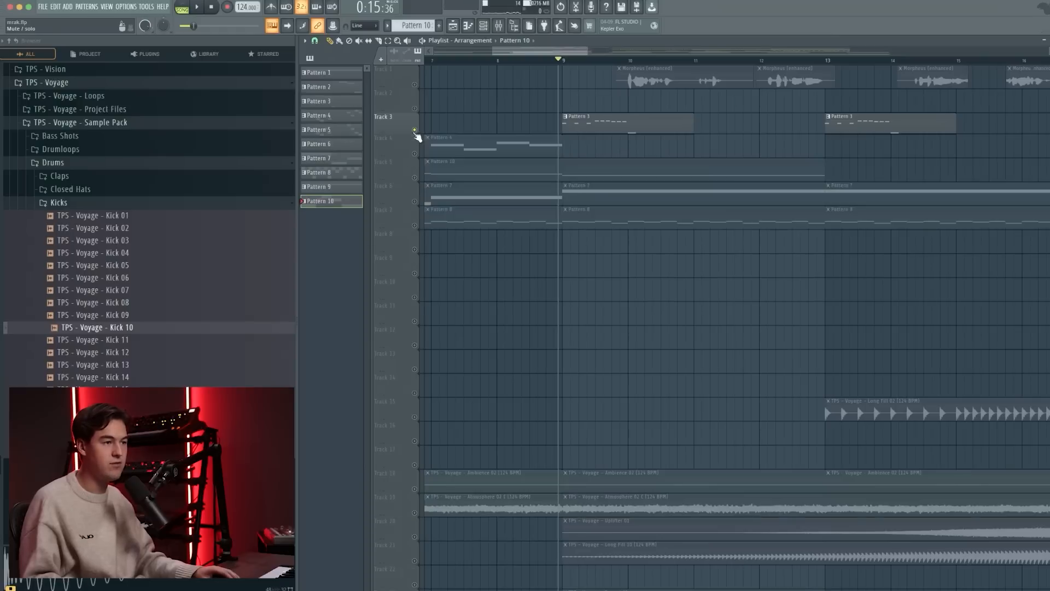
{"action": "key", "text": "space"}
{"action": "scroll", "coordinate": [650, 234], "scroll_direction": "down", "scroll_amount": 3}
{"action": "scroll", "coordinate": [650, 234], "scroll_direction": "up", "scroll_amount": 3}
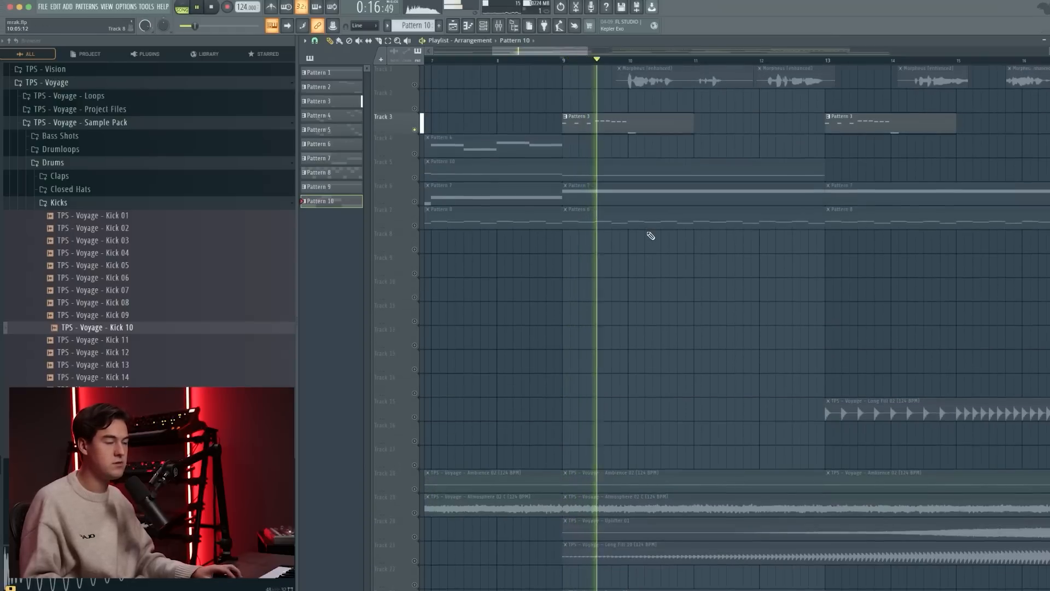
{"action": "scroll", "coordinate": [650, 235], "scroll_direction": "down", "scroll_amount": 1}
{"action": "key", "text": "space"}
Enable the Serum #2 cutoff automation on Track 30 and play from bar 9 to check its curve
{"action": "scroll", "coordinate": [642, 241], "scroll_direction": "down", "scroll_amount": 5}
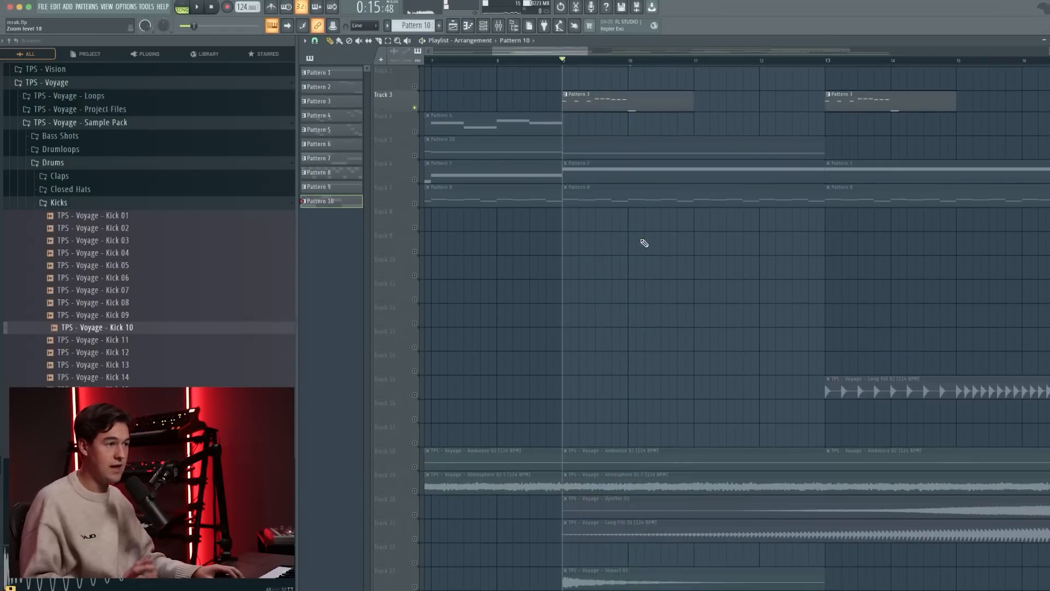
{"action": "scroll", "coordinate": [548, 399], "scroll_direction": "down", "scroll_amount": 3}
{"action": "left_click", "coordinate": [415, 395]}
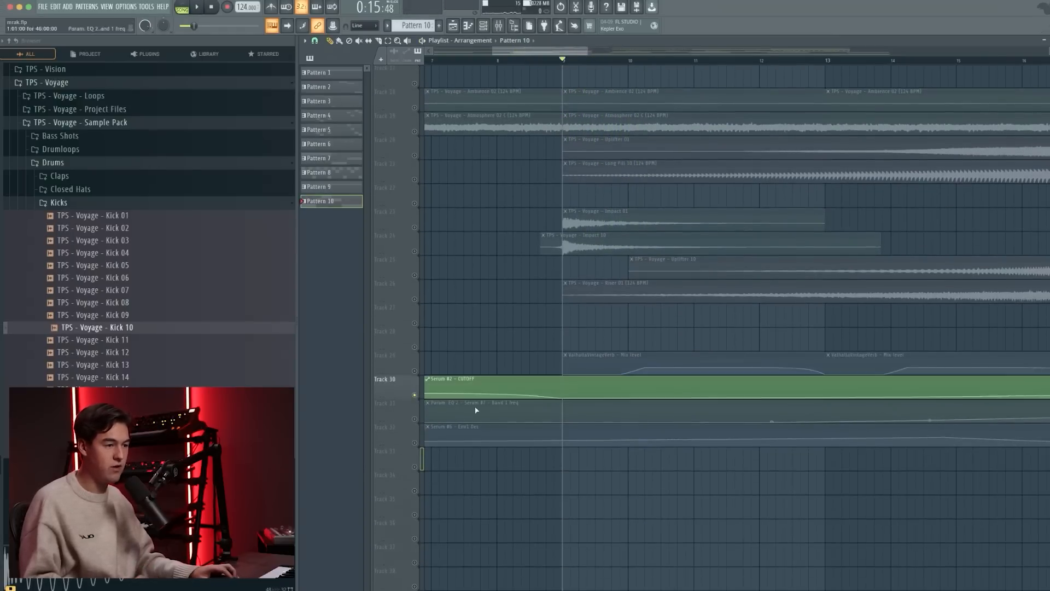
{"action": "scroll", "coordinate": [465, 398], "scroll_direction": "up", "scroll_amount": 4}
{"action": "scroll", "coordinate": [585, 390], "scroll_direction": "down", "scroll_amount": 3}
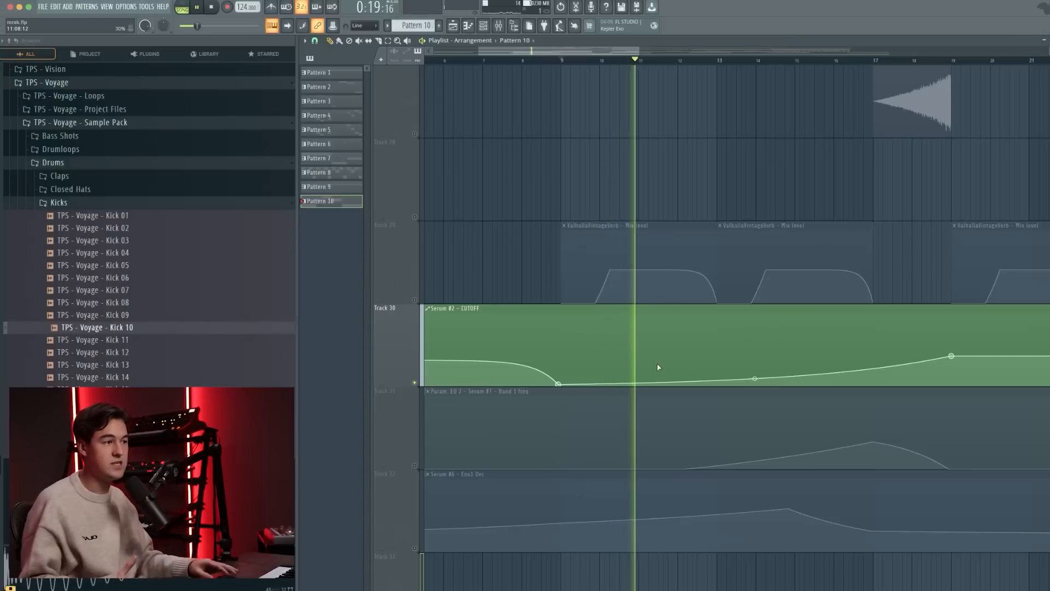
{"action": "key", "text": "space"}
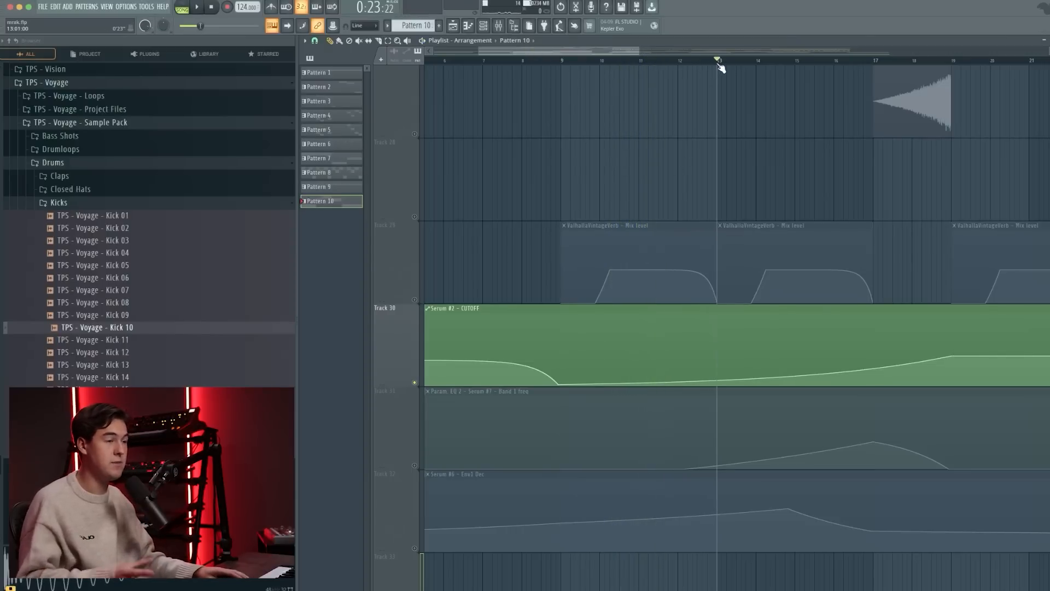
Play from just before bar 13 and unmute the ValhallaVintageVerb mix level automation on Track 29
{"action": "key", "text": "space"}
{"action": "left_click", "coordinate": [708, 59]}
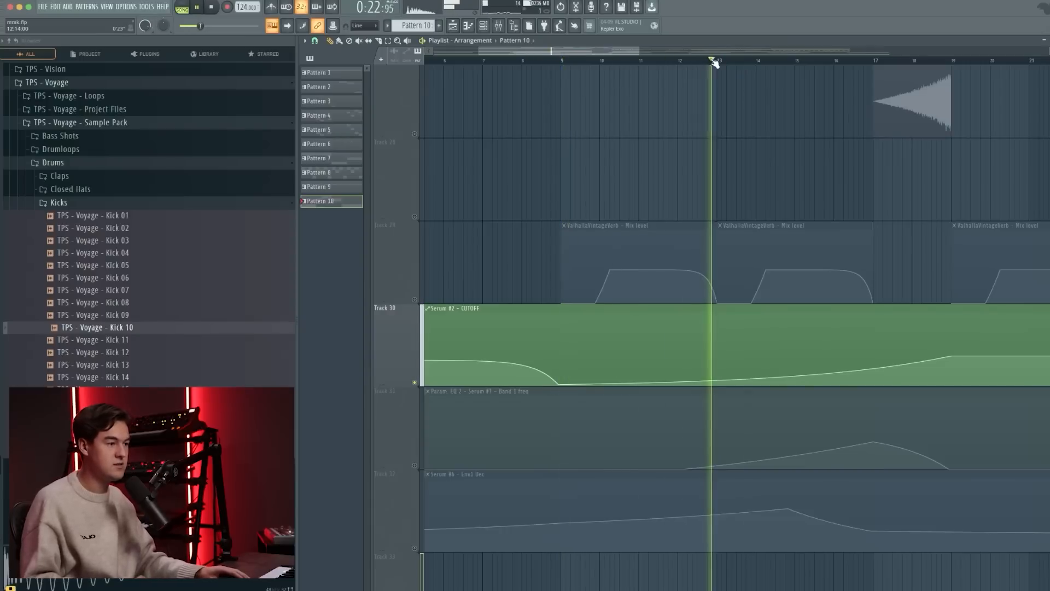
{"action": "left_click", "coordinate": [415, 300]}
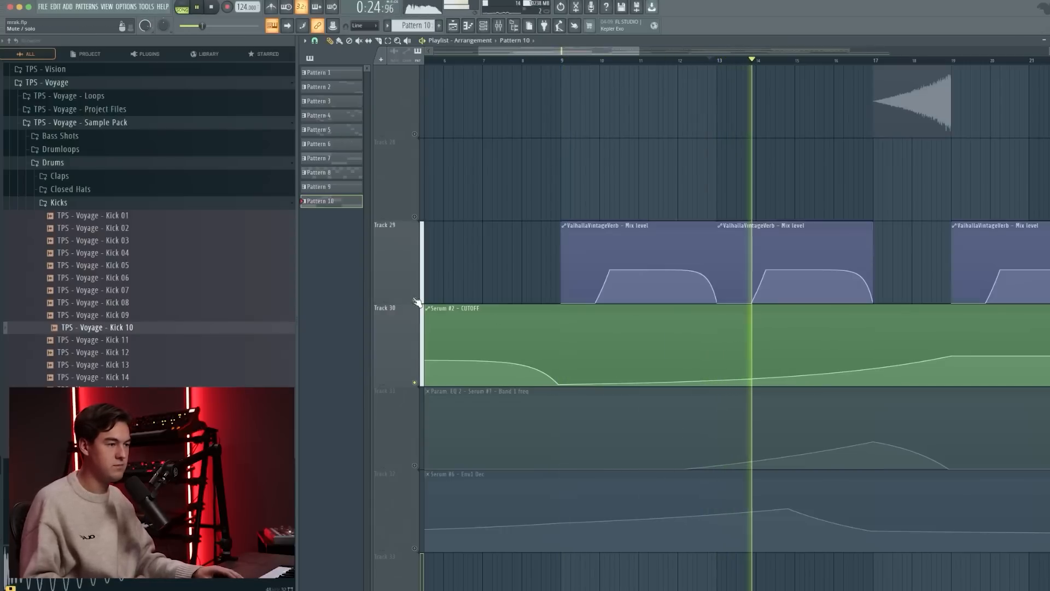
Play Track 7's Pattern 8 from bar 9 with the Serum #6 Env1 Dec automation on Track 32 enabled
{"action": "scroll", "coordinate": [699, 206], "scroll_direction": "up", "scroll_amount": 10}
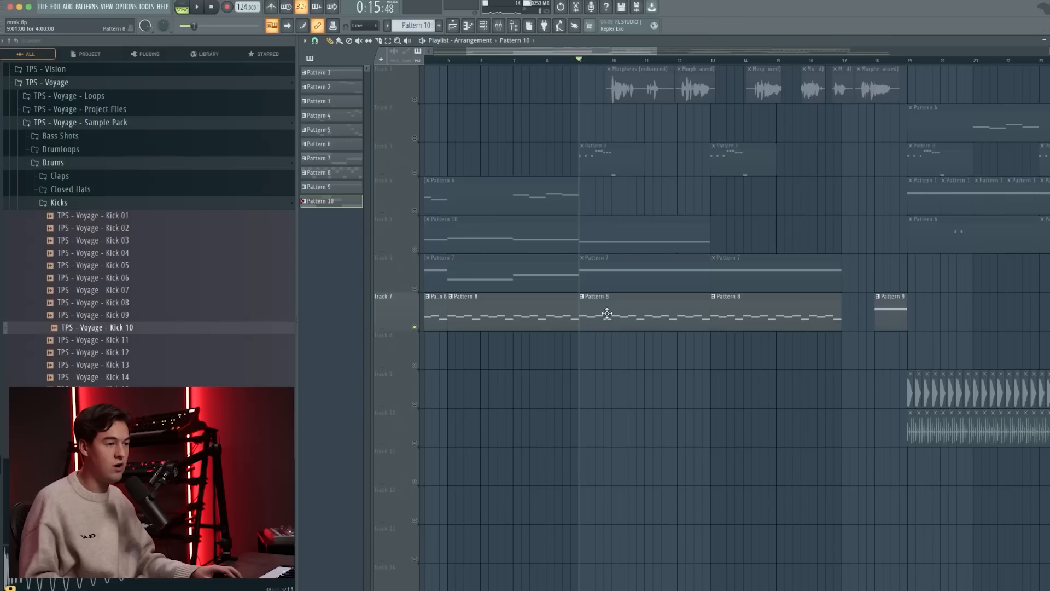
{"action": "scroll", "coordinate": [609, 322], "scroll_direction": "down", "scroll_amount": 8}
{"action": "scroll", "coordinate": [612, 324], "scroll_direction": "down", "scroll_amount": 10}
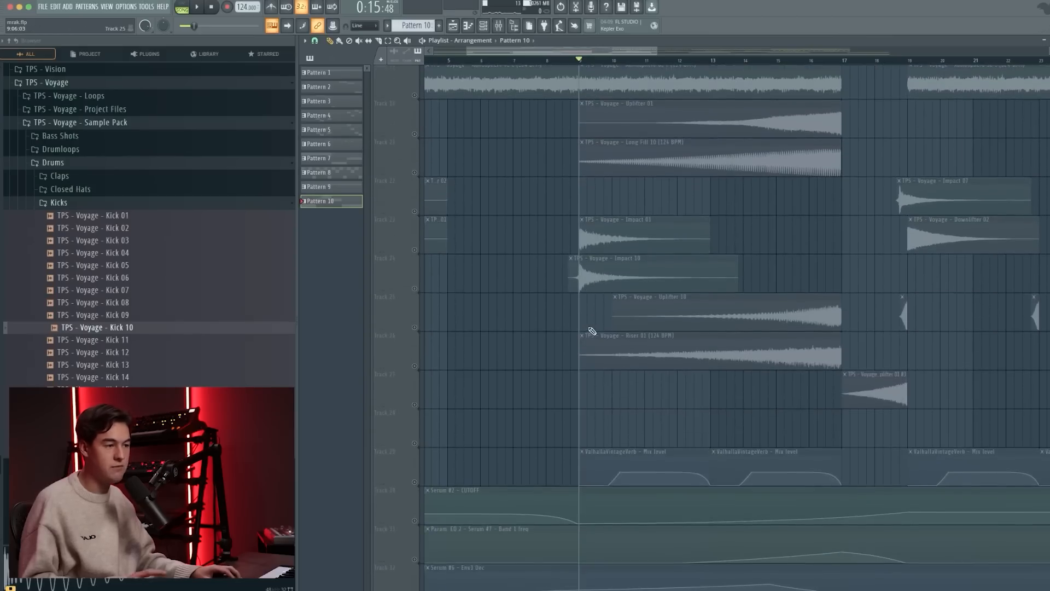
{"action": "left_click", "coordinate": [417, 483]}
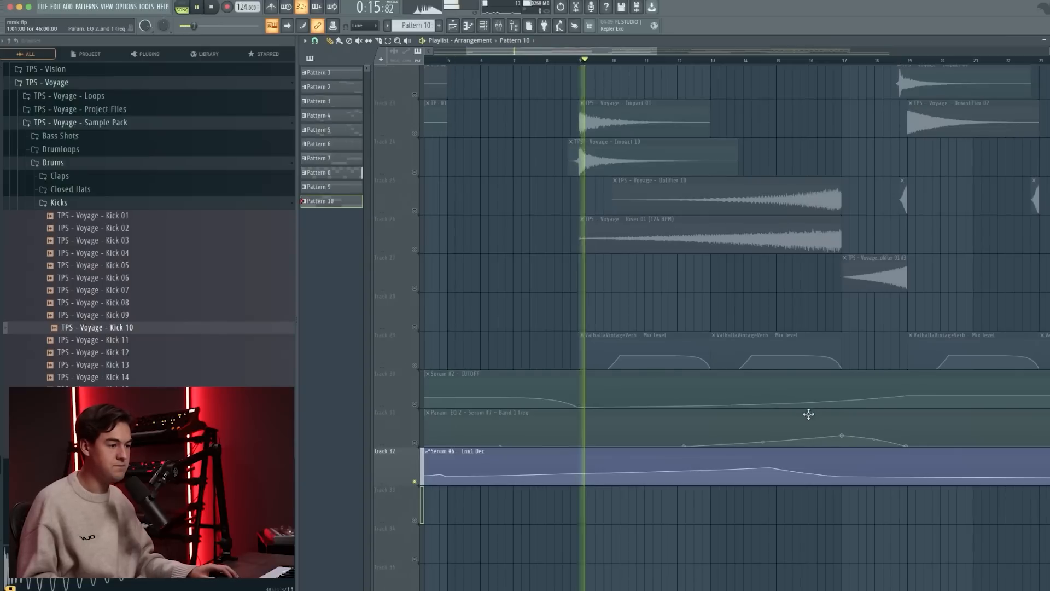
{"action": "scroll", "coordinate": [778, 423], "scroll_direction": "up", "scroll_amount": 3}
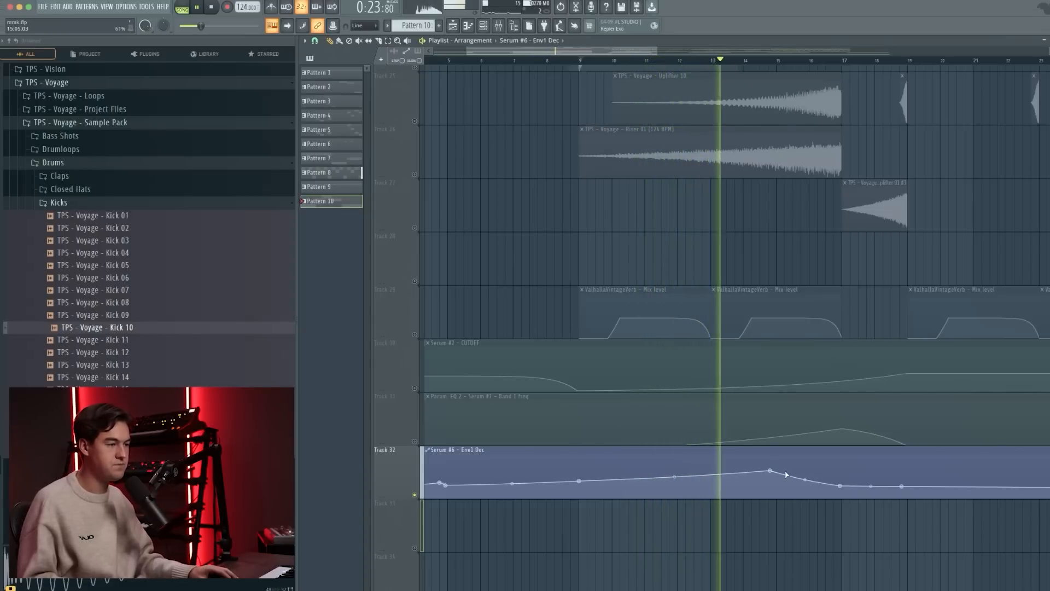
{"action": "scroll", "coordinate": [816, 482], "scroll_direction": "up", "scroll_amount": 4}
{"action": "scroll", "coordinate": [814, 485], "scroll_direction": "down", "scroll_amount": 3}
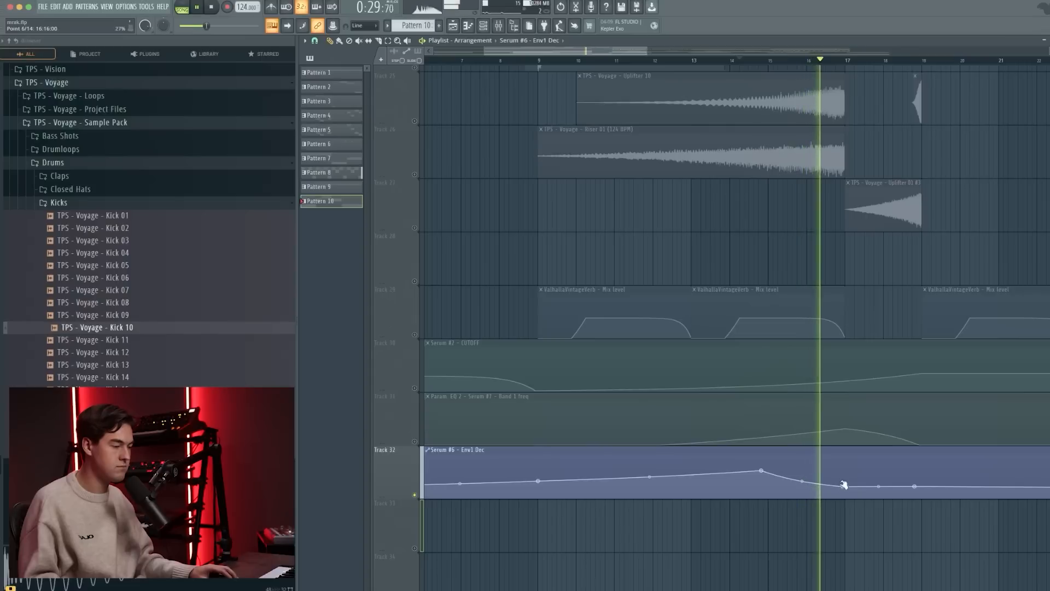
{"action": "scroll", "coordinate": [821, 443], "scroll_direction": "down", "scroll_amount": 2, "text": "alt"}
{"action": "scroll", "coordinate": [640, 411], "scroll_direction": "down", "scroll_amount": 2, "text": "alt"}
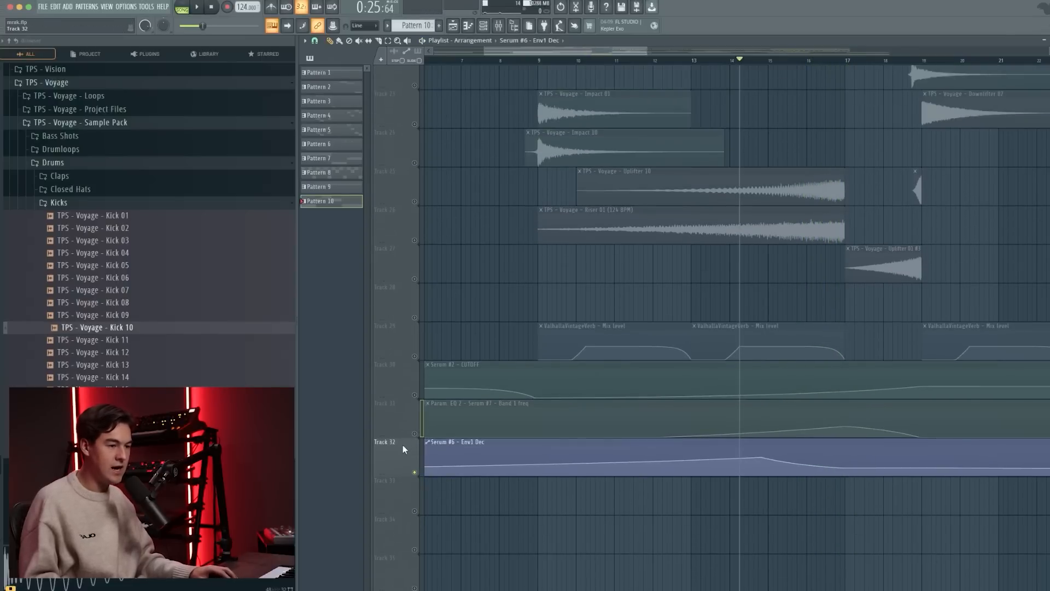
Play Pattern 7 from bar 14 with Track 31's Param. EQ 2 Band 1 frequency automation, undoing the move of its bar 17 point
{"action": "scroll", "coordinate": [570, 321], "scroll_direction": "up", "scroll_amount": 7}
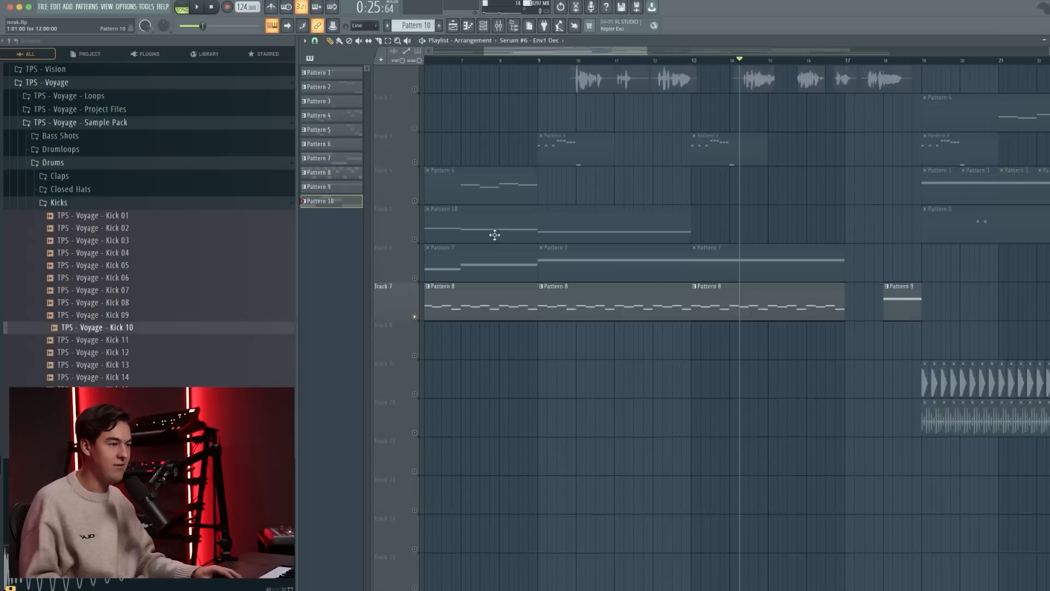
{"action": "scroll", "coordinate": [658, 208], "scroll_direction": "down", "scroll_amount": 4}
{"action": "key", "text": "space"}
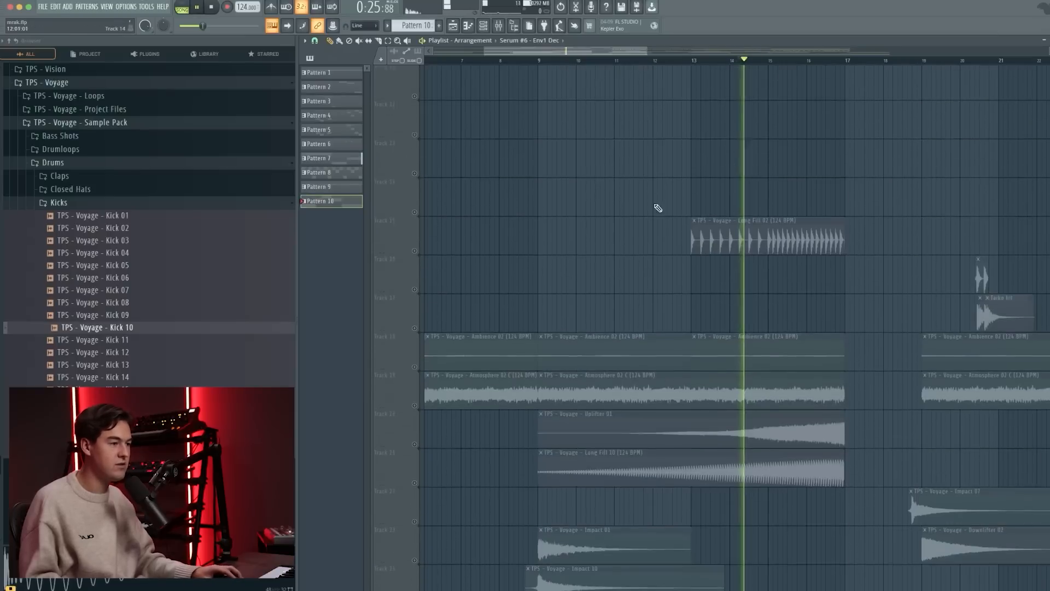
{"action": "scroll", "coordinate": [658, 208], "scroll_direction": "down", "scroll_amount": 4}
{"action": "left_click_drag", "start_coordinate": [847, 395], "coordinate": [848, 391]}
{"action": "key", "text": "super+z"}
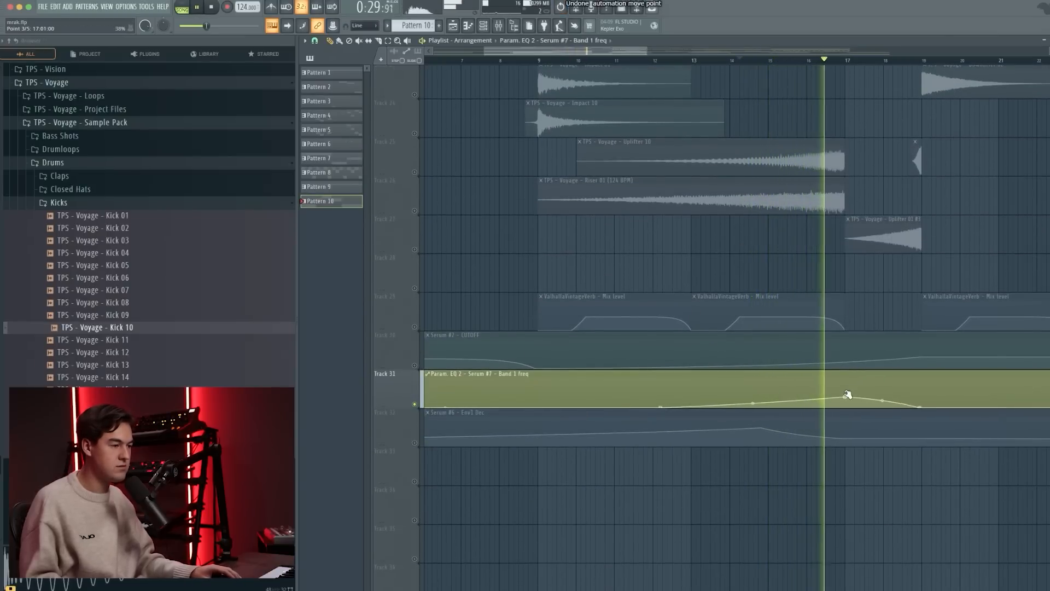
{"action": "key", "text": "space"}
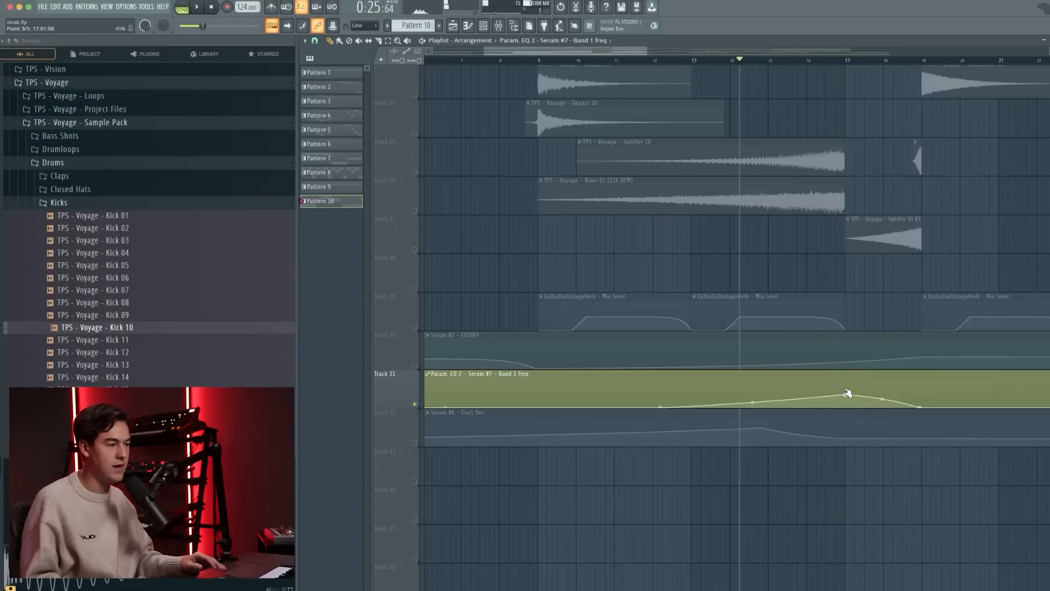
Solo the long fill clip on Track 21 and play its build-up from bar 9
{"action": "scroll", "coordinate": [813, 237], "scroll_direction": "up", "scroll_amount": 6}
{"action": "scroll", "coordinate": [810, 236], "scroll_direction": "down", "scroll_amount": 2}
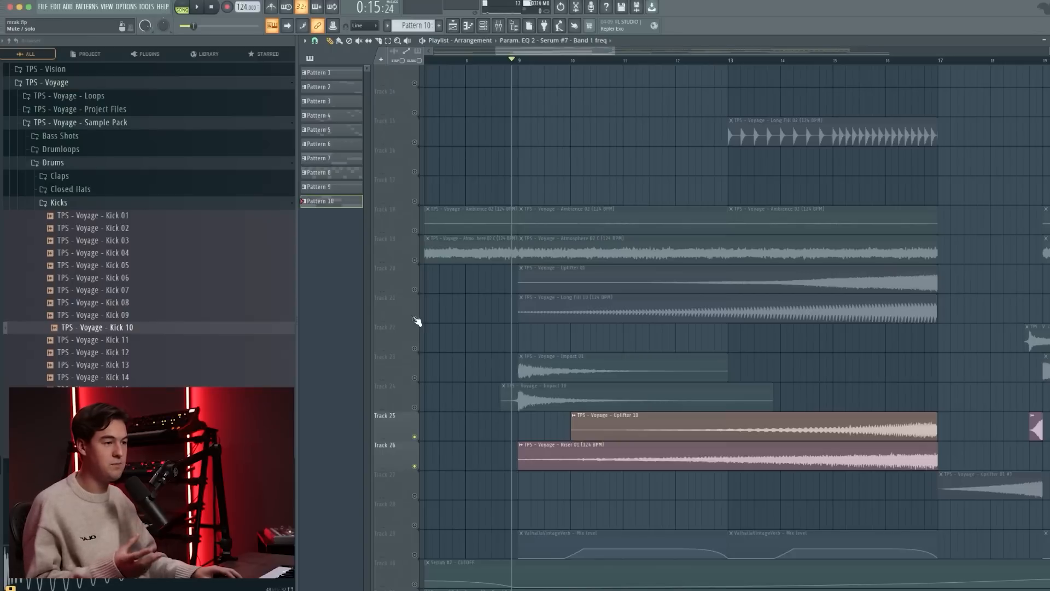
{"action": "left_click", "coordinate": [413, 319], "text": "ctrl"}
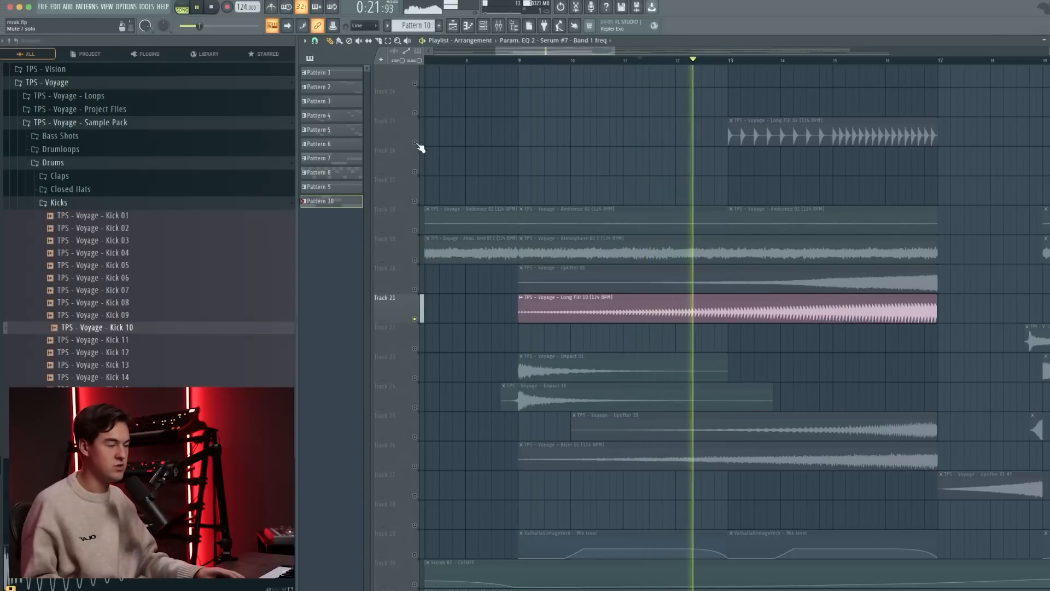
{"action": "left_click_drag", "start_coordinate": [586, 51], "coordinate": [606, 51]}
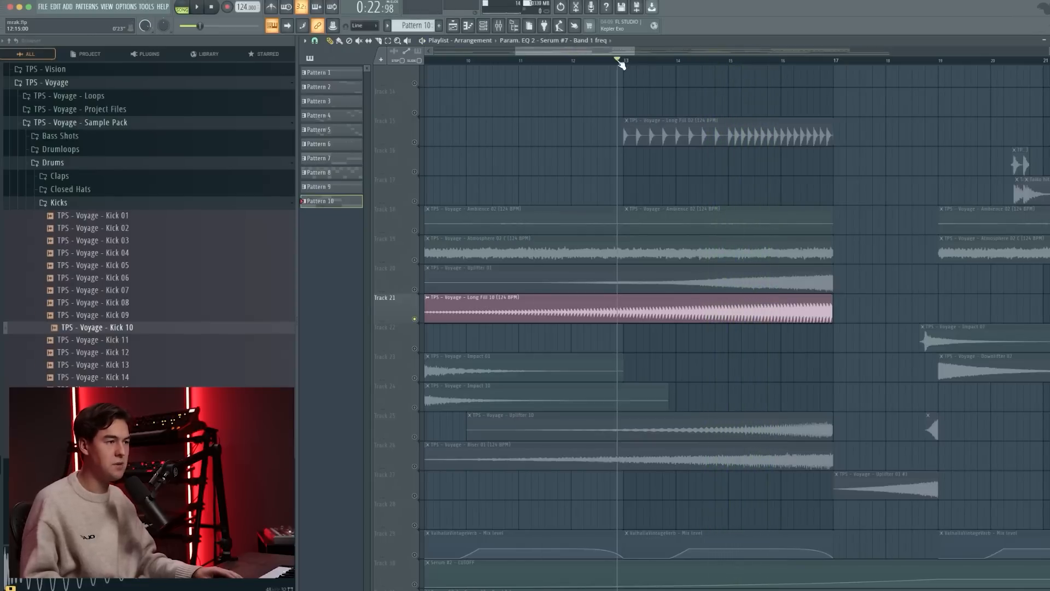
Solo the Long Fill 02 clip on Track 15 and check its channel settings while playing from just before bar 13
{"action": "left_click", "coordinate": [416, 142]}
{"action": "scroll", "coordinate": [787, 181], "scroll_direction": "up", "scroll_amount": 3}
{"action": "key", "text": "space"}
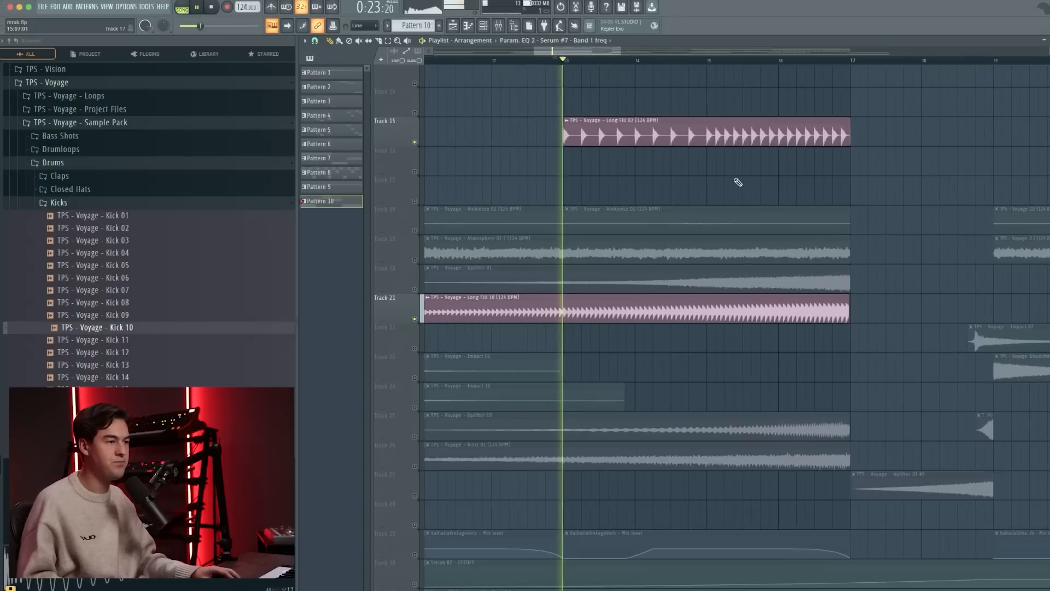
{"action": "left_click", "coordinate": [682, 144]}
{"action": "double_click", "coordinate": [682, 144]}
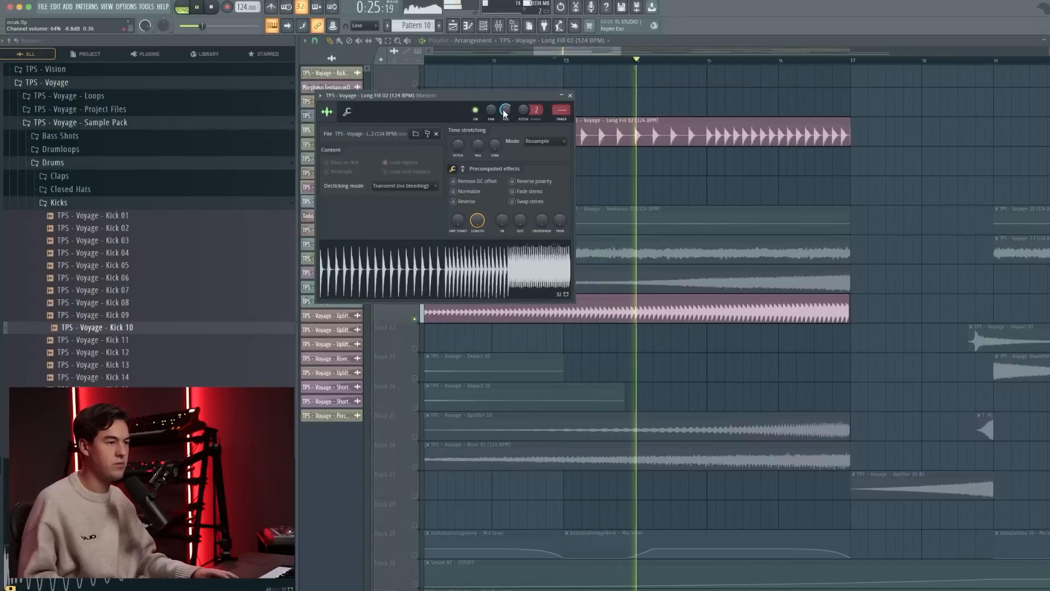
{"action": "key", "text": "Escape"}
{"action": "right_click", "coordinate": [415, 143]}
{"action": "double_click", "coordinate": [598, 131]}
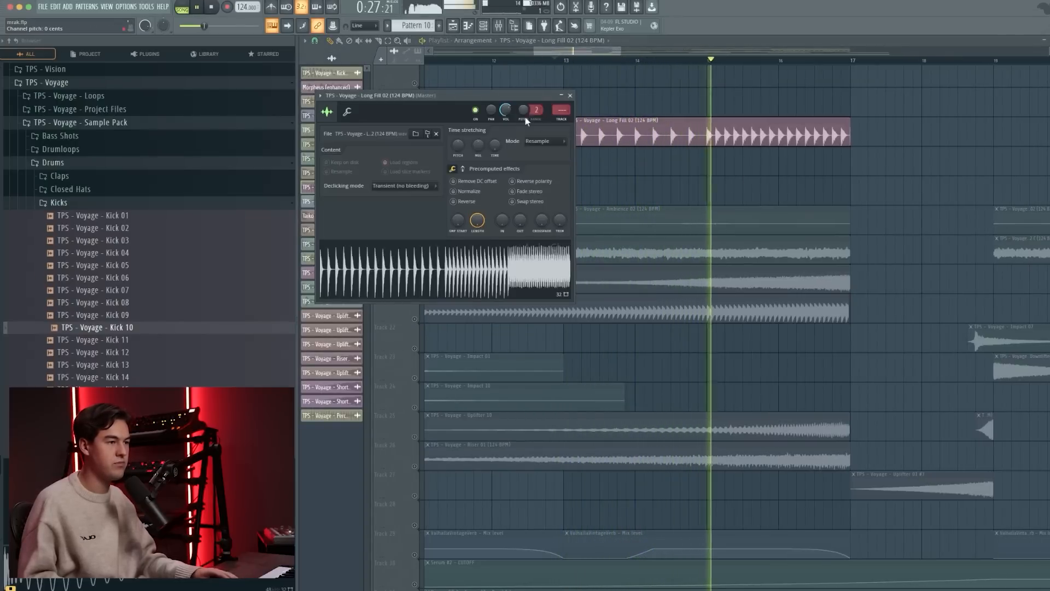
{"action": "key", "text": "Escape"}
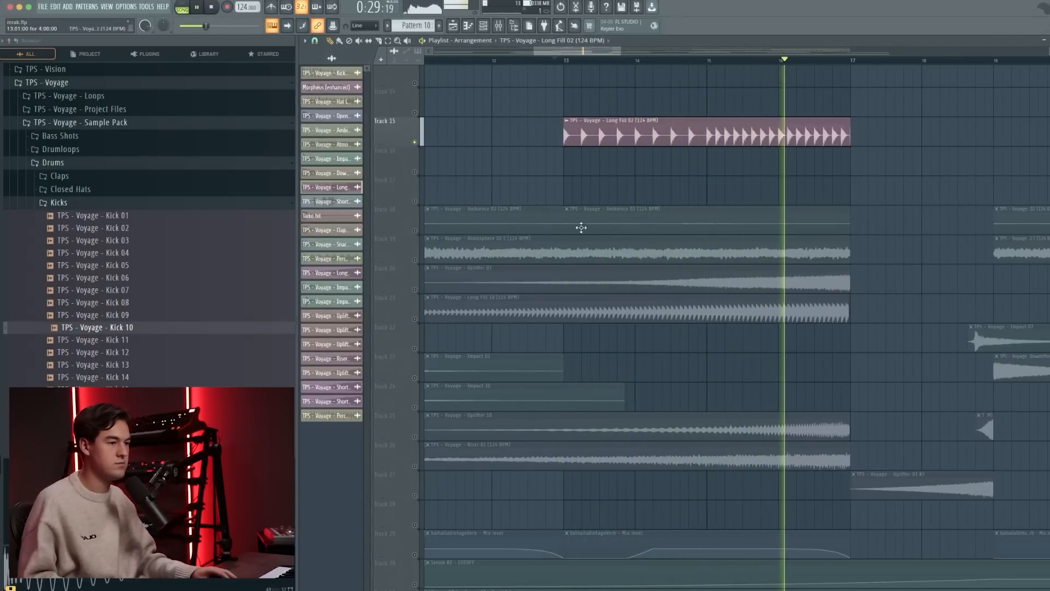
Play the long fills on Tracks 15 and 21 together, and audition Track 20's Uplifter 01 clip on its own
{"action": "left_click", "coordinate": [415, 318]}
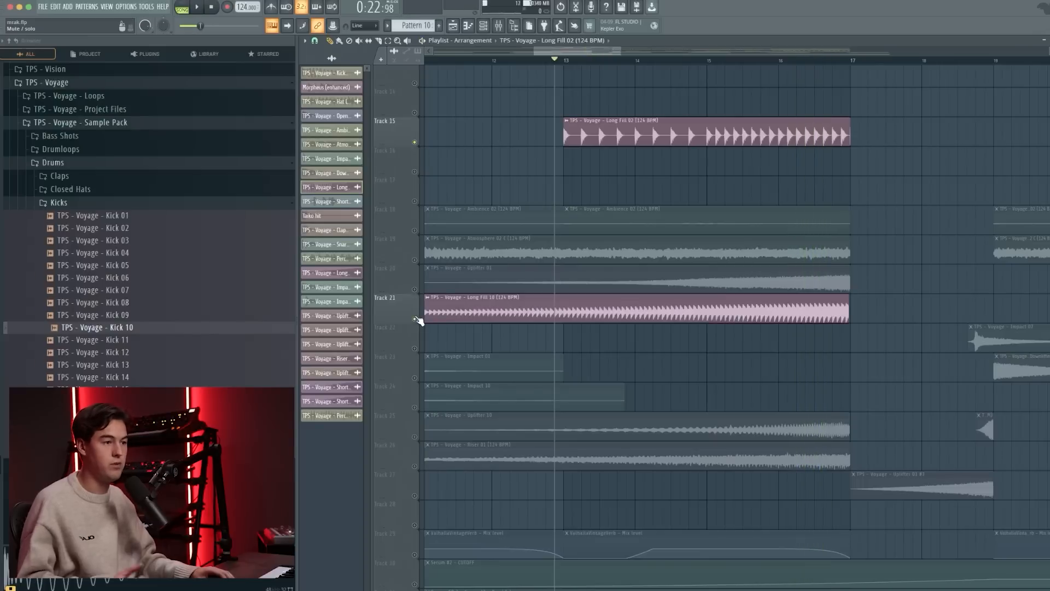
{"action": "left_click", "coordinate": [415, 290]}
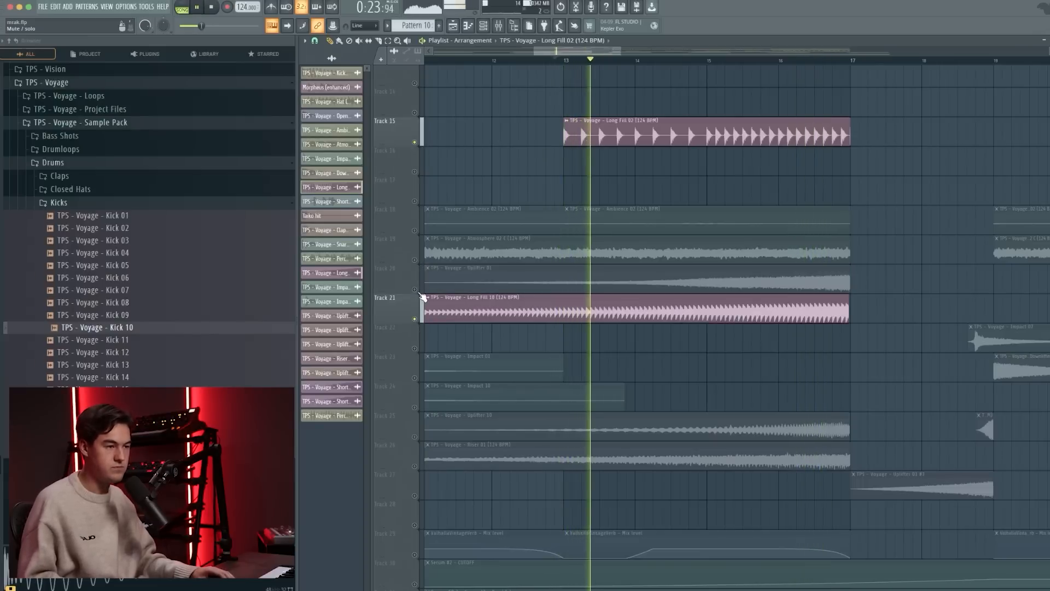
{"action": "right_click", "coordinate": [414, 290]}
{"action": "scroll", "coordinate": [707, 287], "scroll_direction": "up", "scroll_amount": 1}
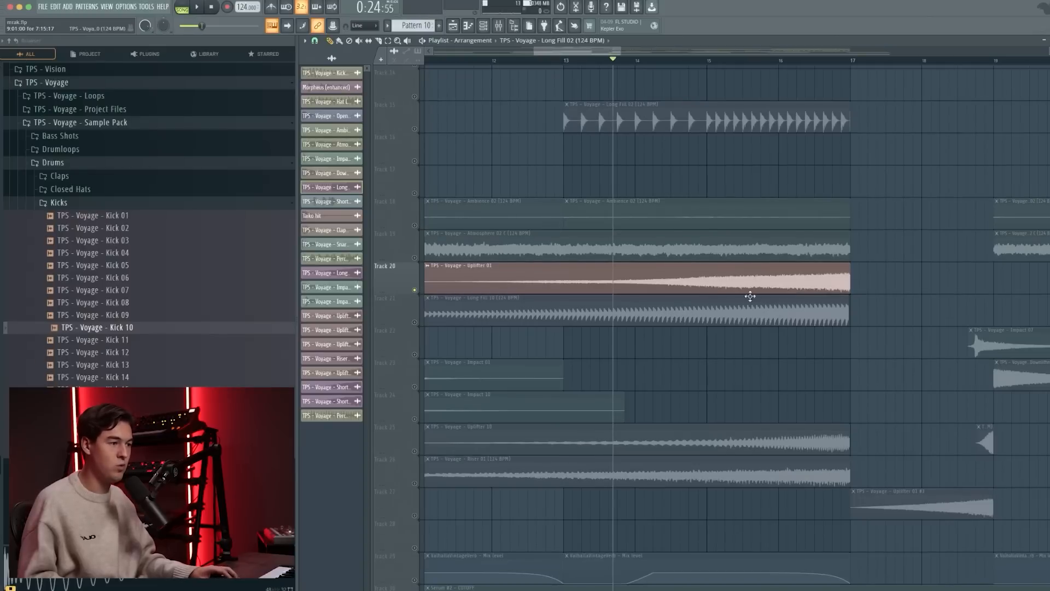
{"action": "key", "text": "space"}
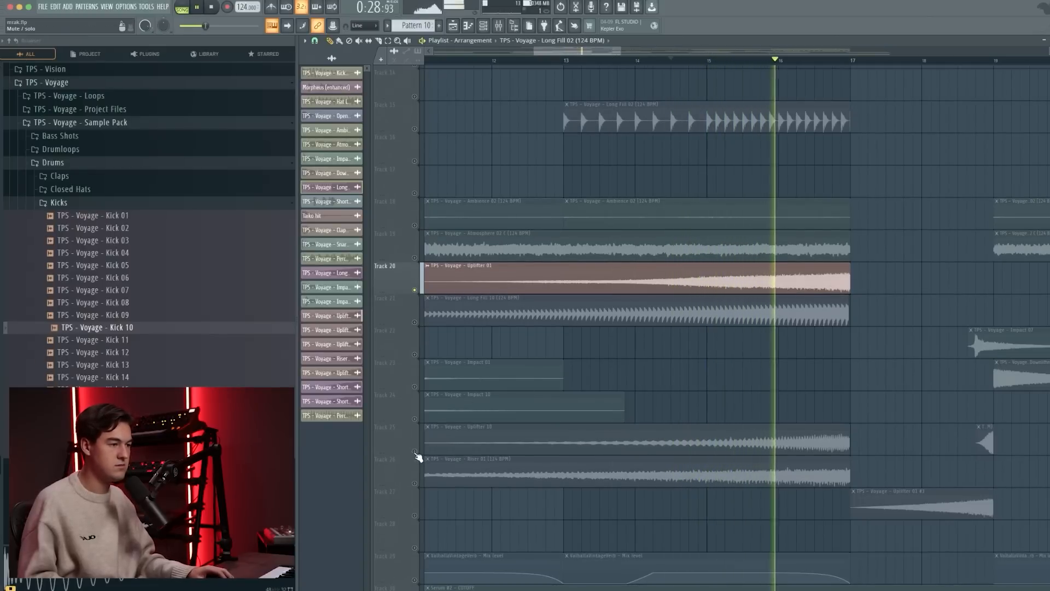
Solo the Riser 01 clip on Track 26 and play it together with Track 25's Uplifter 10 up to bar 17
{"action": "scroll", "coordinate": [733, 389], "scroll_direction": "up", "scroll_amount": 2}
{"action": "scroll", "coordinate": [822, 289], "scroll_direction": "up", "scroll_amount": 2}
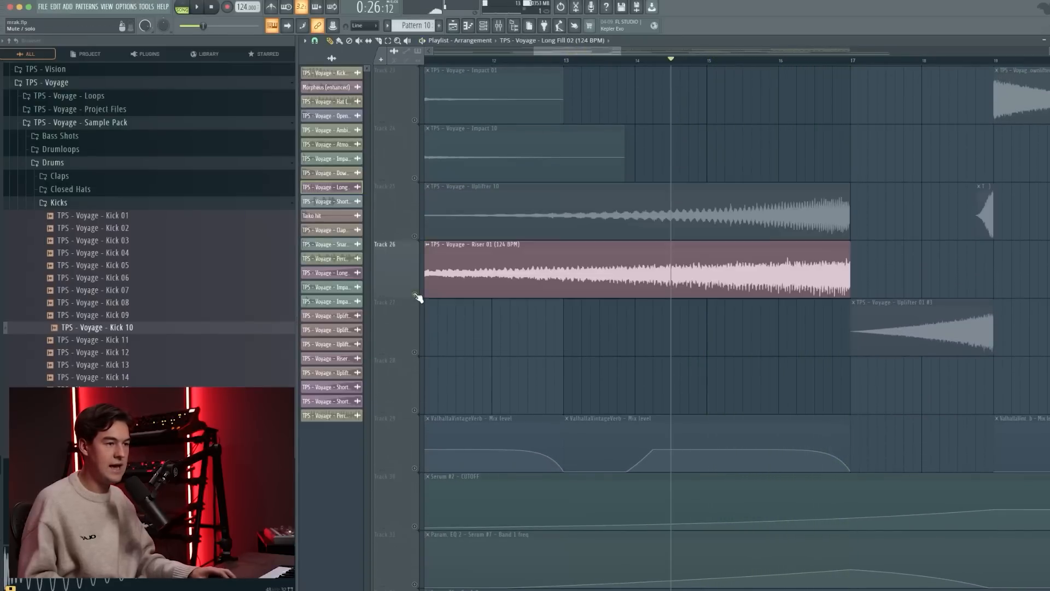
{"action": "scroll", "coordinate": [497, 87], "scroll_direction": "down", "scroll_amount": 2, "text": "ctrl"}
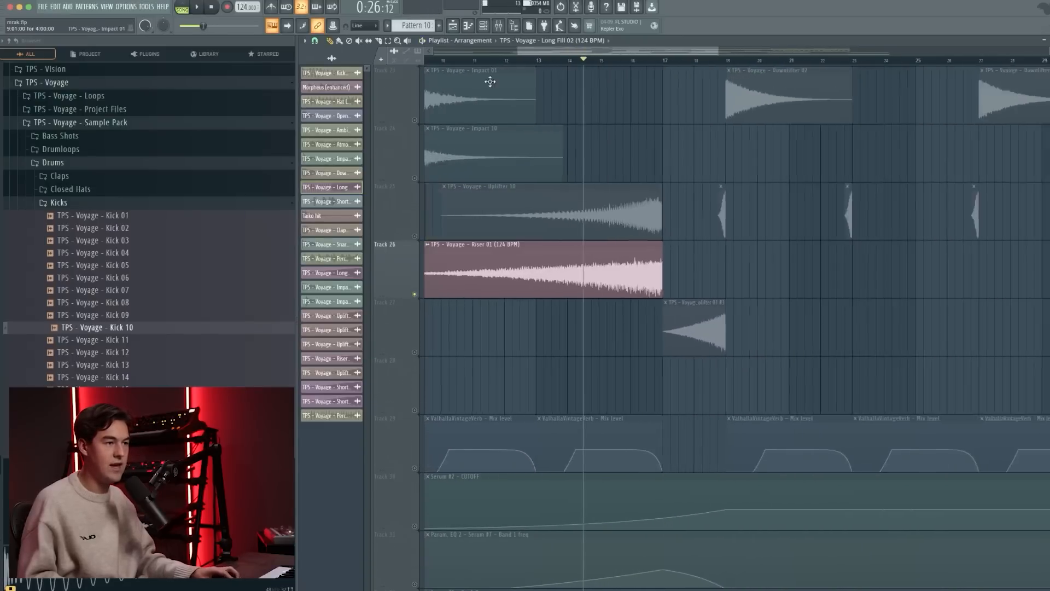
{"action": "scroll", "coordinate": [497, 87], "scroll_direction": "down", "scroll_amount": 3}
{"action": "scroll", "coordinate": [542, 158], "scroll_direction": "up", "scroll_amount": 3}
{"action": "scroll", "coordinate": [542, 158], "scroll_direction": "up", "scroll_amount": 4}
{"action": "scroll", "coordinate": [590, 379], "scroll_direction": "down", "scroll_amount": 4}
{"action": "scroll", "coordinate": [609, 319], "scroll_direction": "up", "scroll_amount": 1}
{"action": "scroll", "coordinate": [624, 286], "scroll_direction": "up", "scroll_amount": 2}
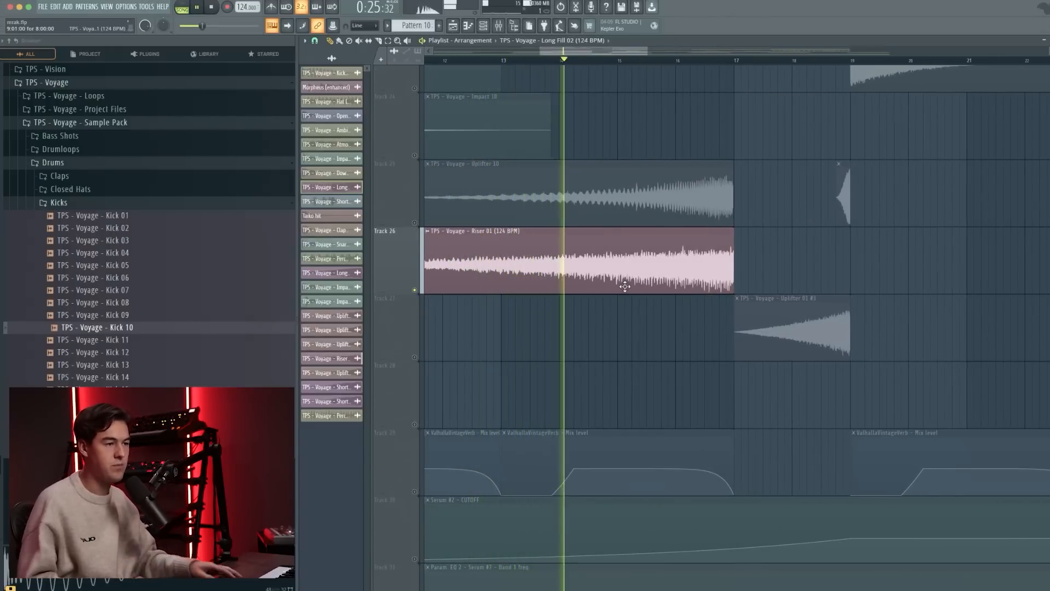
{"action": "left_click", "coordinate": [414, 223]}
{"action": "scroll", "coordinate": [424, 230], "scroll_direction": "up", "scroll_amount": 3}
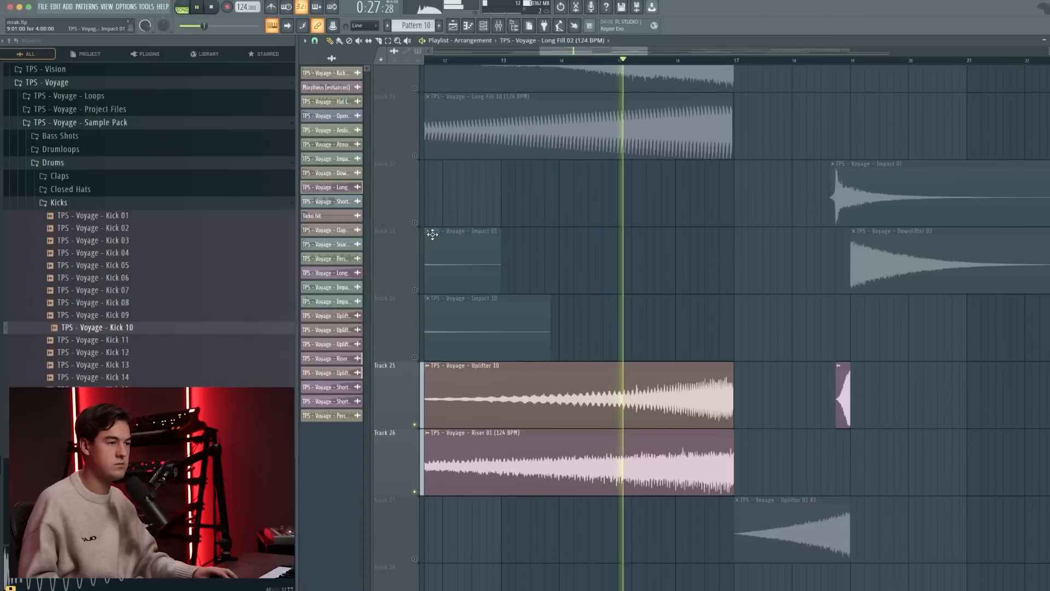
Bring Track 21's long fill back in alongside Uplifter 10 and Riser 01 and play the layers
{"action": "left_click", "coordinate": [415, 156]}
{"action": "key", "text": "space"}
{"action": "scroll", "coordinate": [465, 238], "scroll_direction": "up", "scroll_amount": 6}
{"action": "scroll", "coordinate": [448, 318], "scroll_direction": "down", "scroll_amount": 4}
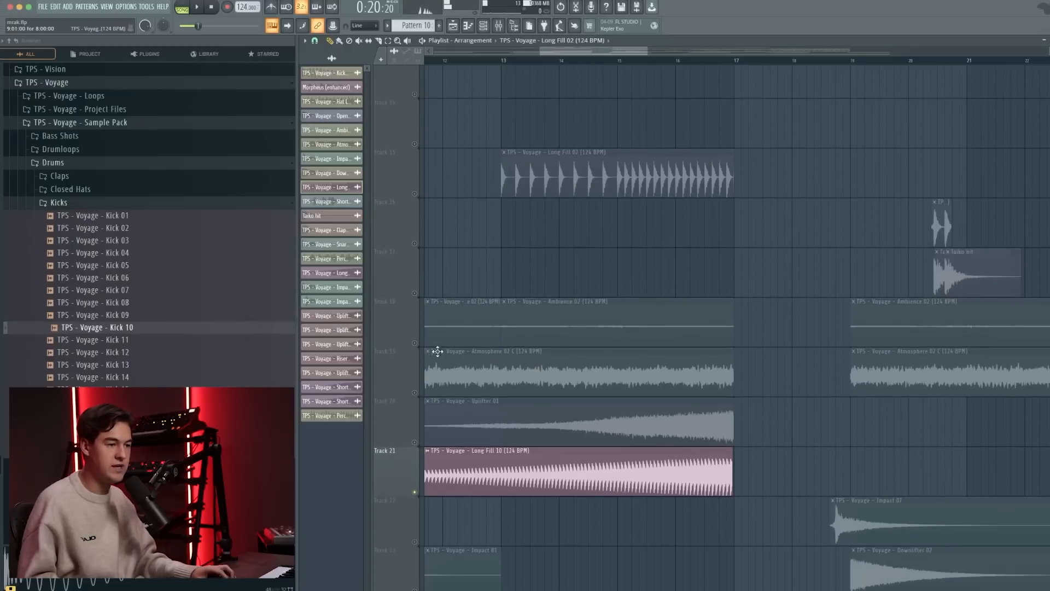
{"action": "scroll", "coordinate": [422, 441], "scroll_direction": "up", "scroll_amount": 3}
{"action": "scroll", "coordinate": [420, 470], "scroll_direction": "down", "scroll_amount": 3}
Unmute the uplifter, atmosphere, ambience and long fill clips on Tracks 20, 19, 18 and 15 and play the full build-up
{"action": "left_click", "coordinate": [415, 441]}
{"action": "key", "text": "space"}
{"action": "left_click", "coordinate": [415, 397]}
{"action": "left_click", "coordinate": [415, 352]}
{"action": "scroll", "coordinate": [494, 247], "scroll_direction": "down", "scroll_amount": 2}
{"action": "left_click", "coordinate": [415, 226]}
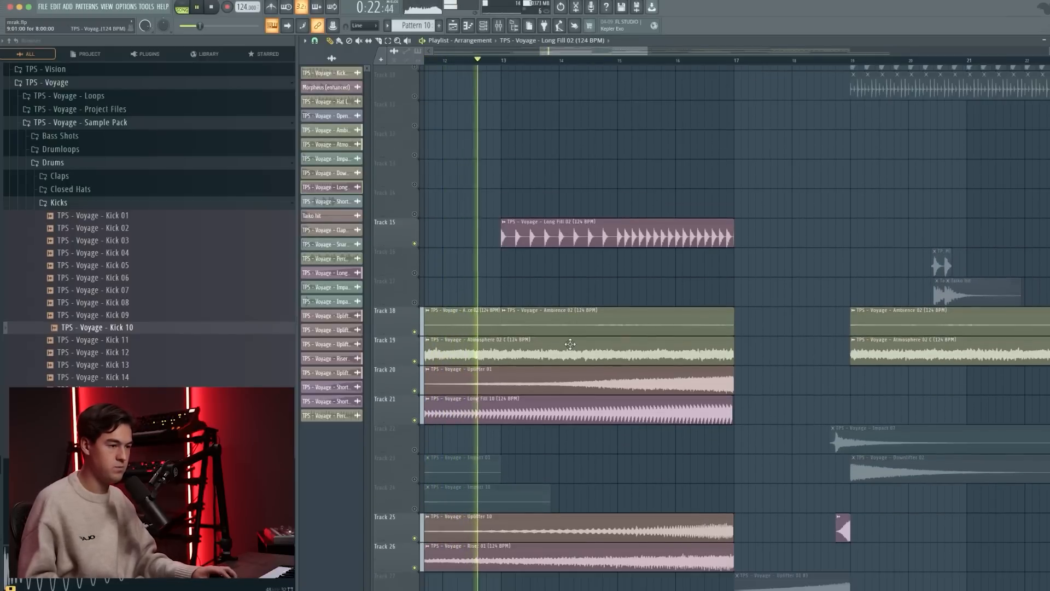
{"action": "scroll", "coordinate": [564, 383], "scroll_direction": "down", "scroll_amount": 4}
{"action": "scroll", "coordinate": [490, 375], "scroll_direction": "up", "scroll_amount": 2}
{"action": "scroll", "coordinate": [539, 361], "scroll_direction": "down", "scroll_amount": 3}
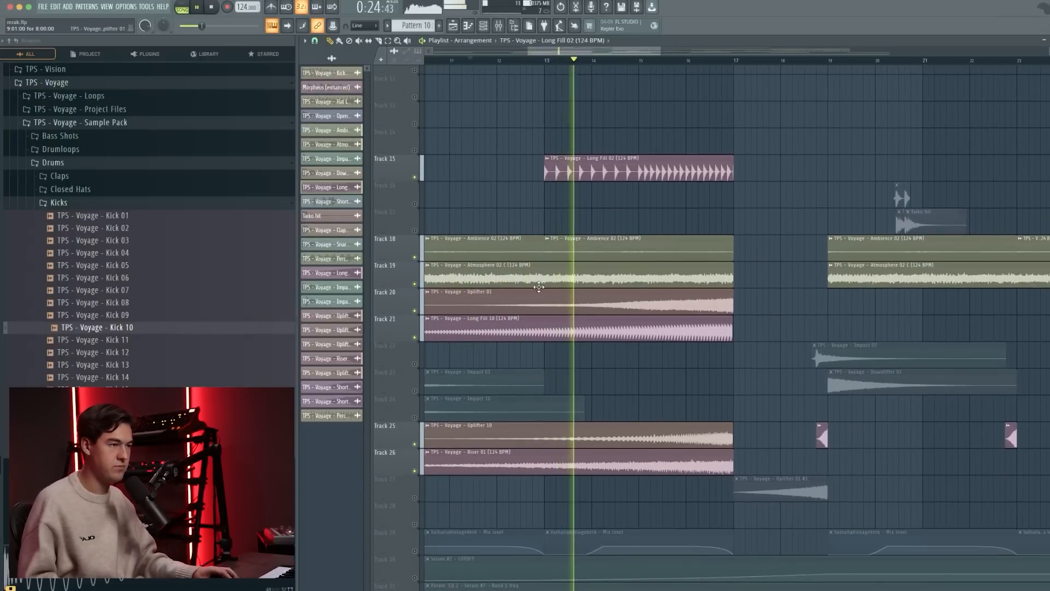
{"action": "left_click_drag", "start_coordinate": [569, 51], "coordinate": [560, 52]}
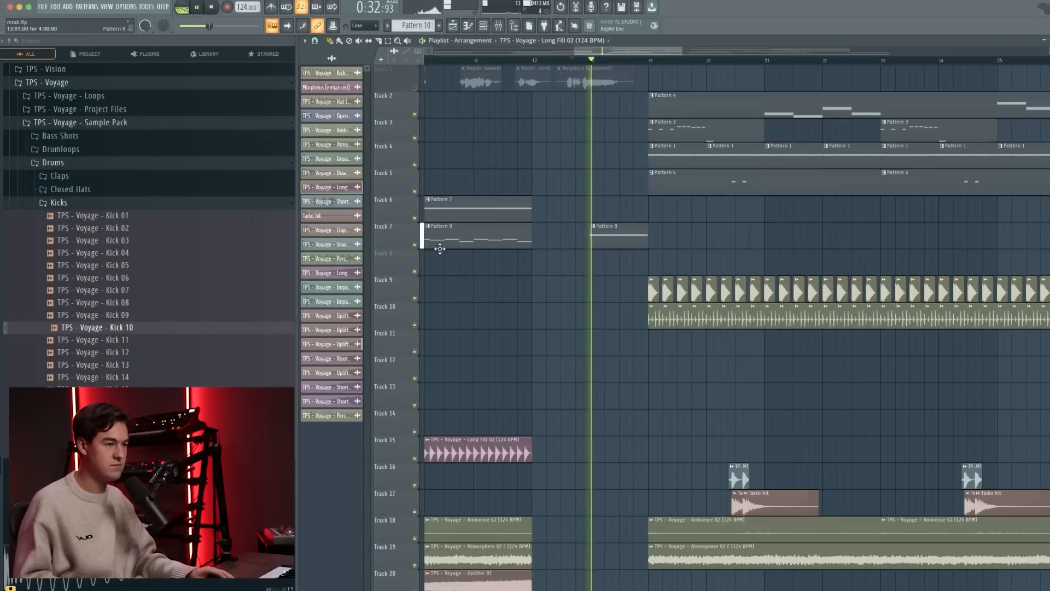
Solo Track 7 and play its Pattern 9 clip from bar 18
{"action": "right_click", "coordinate": [415, 245]}
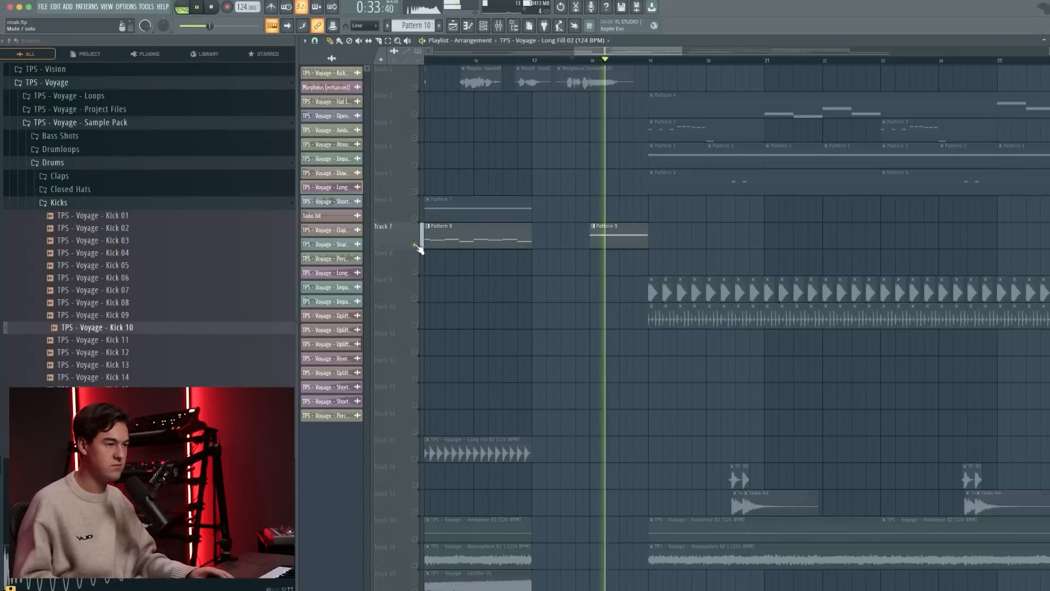
{"action": "left_click", "coordinate": [593, 61]}
{"action": "scroll", "coordinate": [694, 183], "scroll_direction": "up", "scroll_amount": 2}
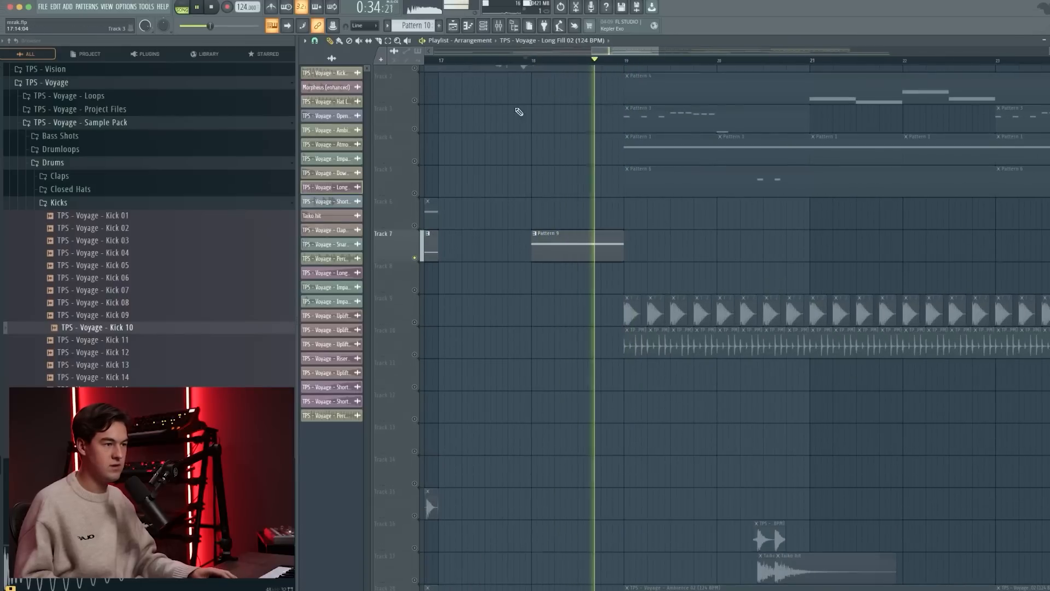
{"action": "key", "text": "space"}
Open Serum #9 from the Unsorted channel group and examine its LD - Mystical patch while playing notes
{"action": "key", "text": "F6"}
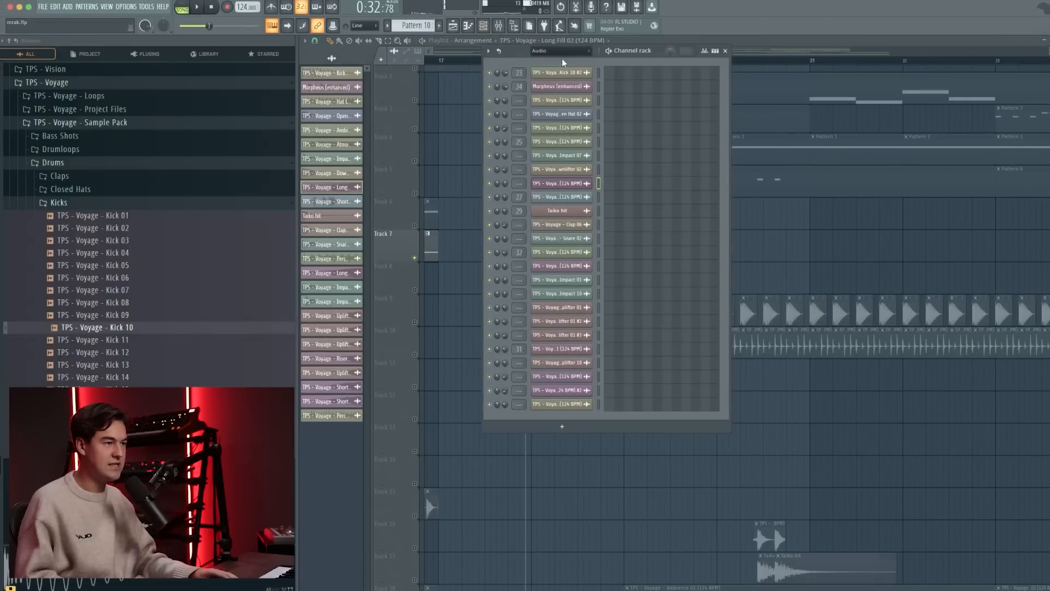
{"action": "left_click", "coordinate": [561, 90]}
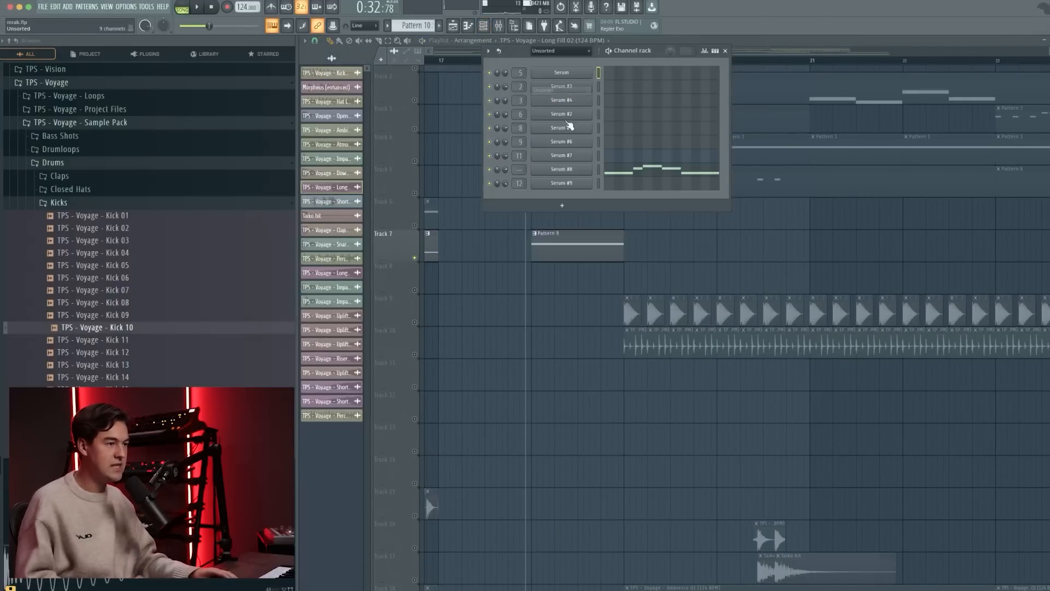
{"action": "left_click", "coordinate": [586, 185]}
{"action": "left_click_drag", "start_coordinate": [612, 107], "coordinate": [600, 135]}
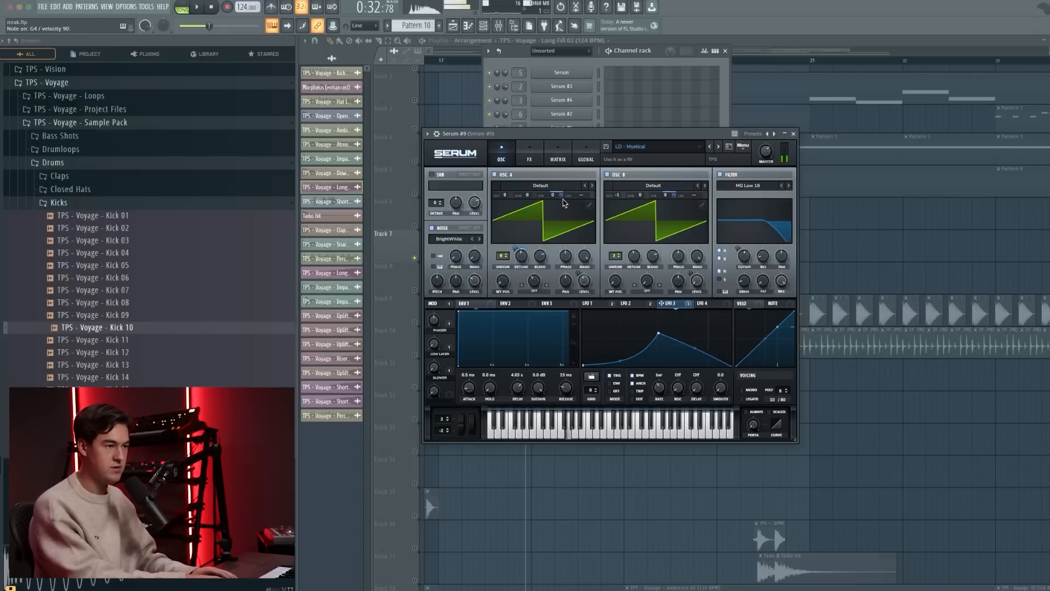
{"action": "left_click", "coordinate": [793, 134]}
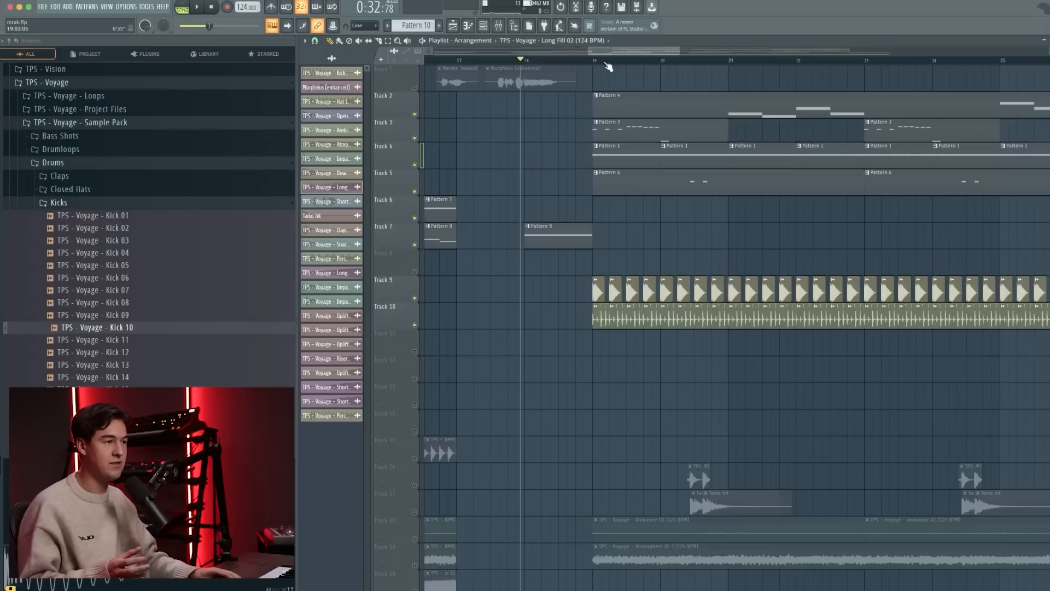
Play the arrangement from bar 18 and play The Matrix Meeting Morpheus Scene HD on YouTube in the browser
{"action": "scroll", "coordinate": [603, 54], "scroll_direction": "left", "scroll_amount": 3}
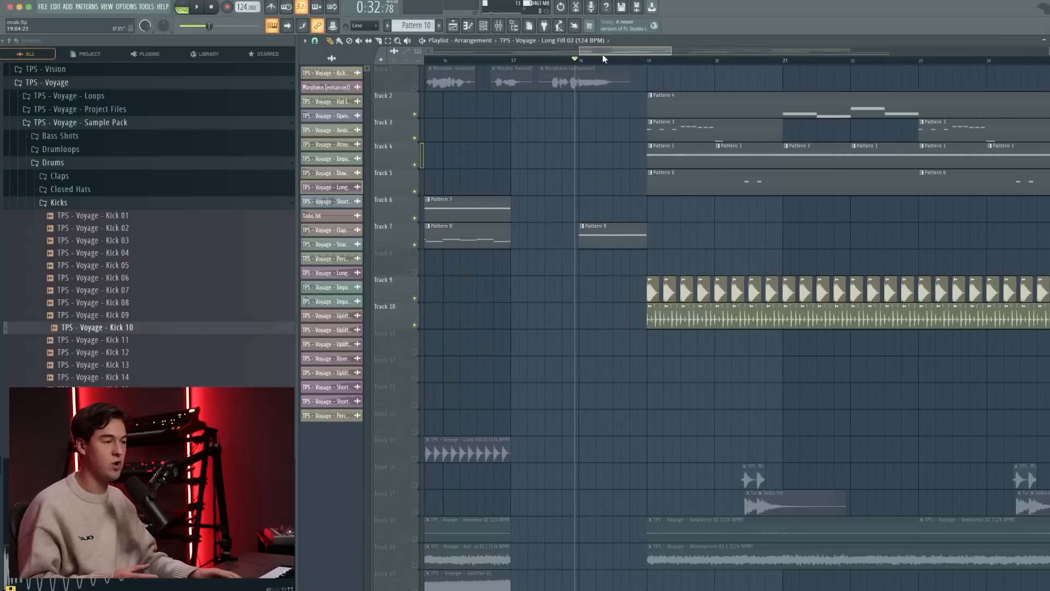
{"action": "key", "text": "space"}
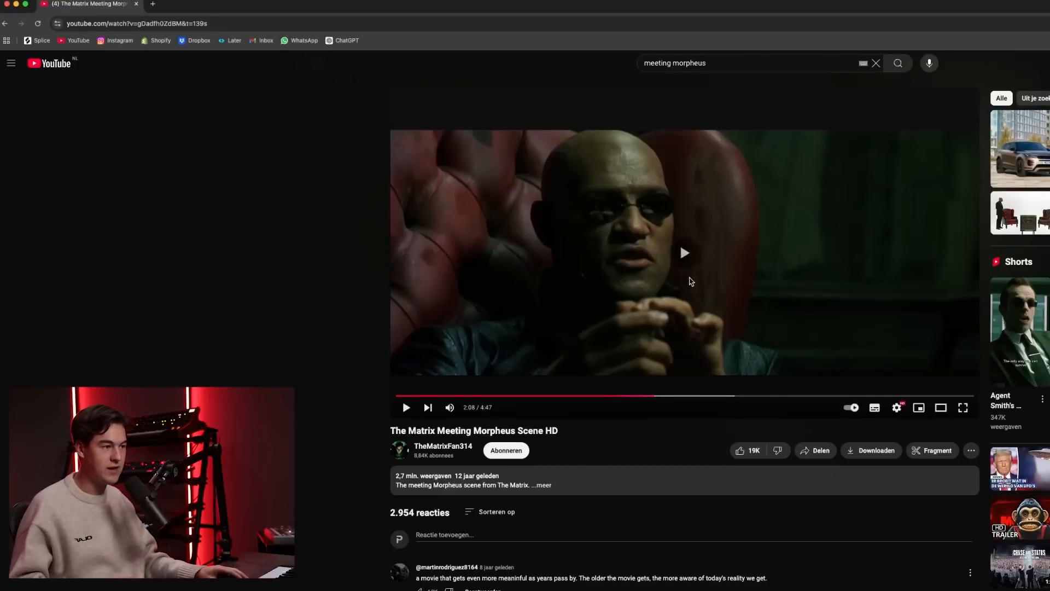
{"action": "left_click", "coordinate": [691, 281]}
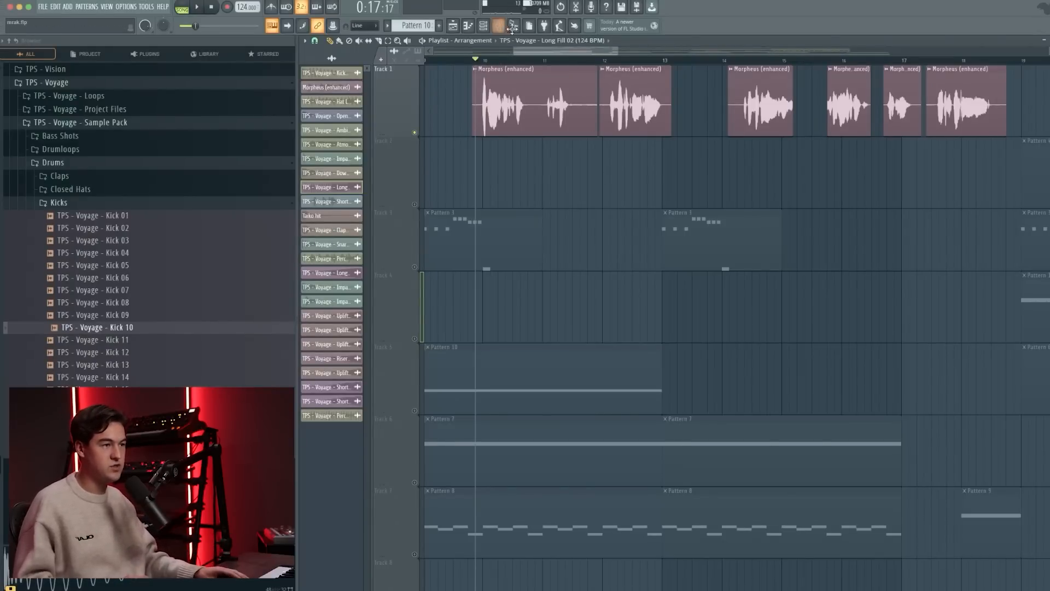
Play the soloed Morpheus (enhanced) vocal clips on Track 1 from bar 10, skipping ahead to the clip at bar 14
{"action": "left_click", "coordinate": [510, 27]}
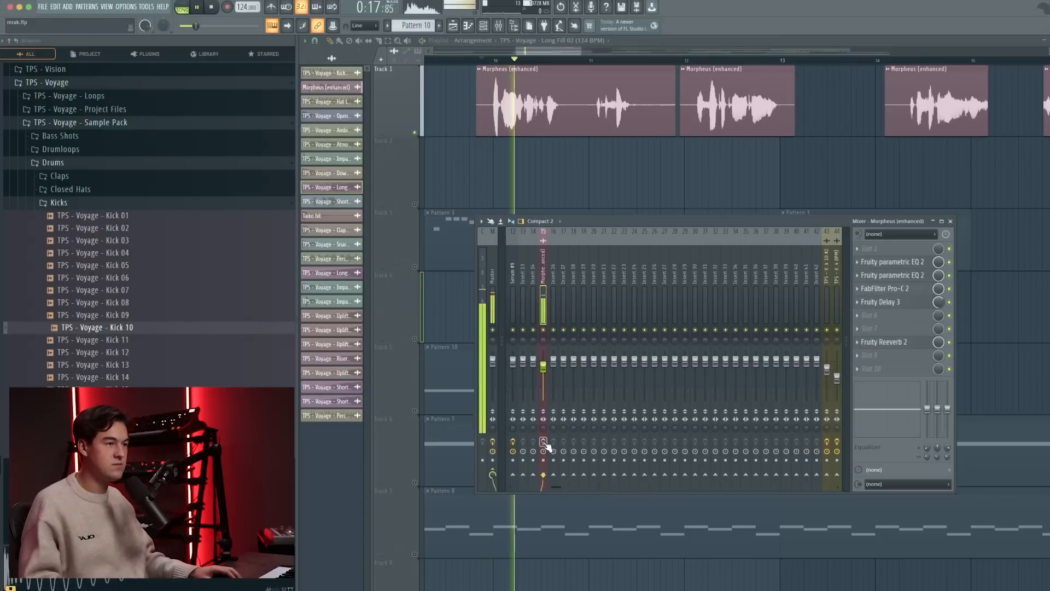
{"action": "left_click_drag", "start_coordinate": [558, 52], "coordinate": [569, 52]}
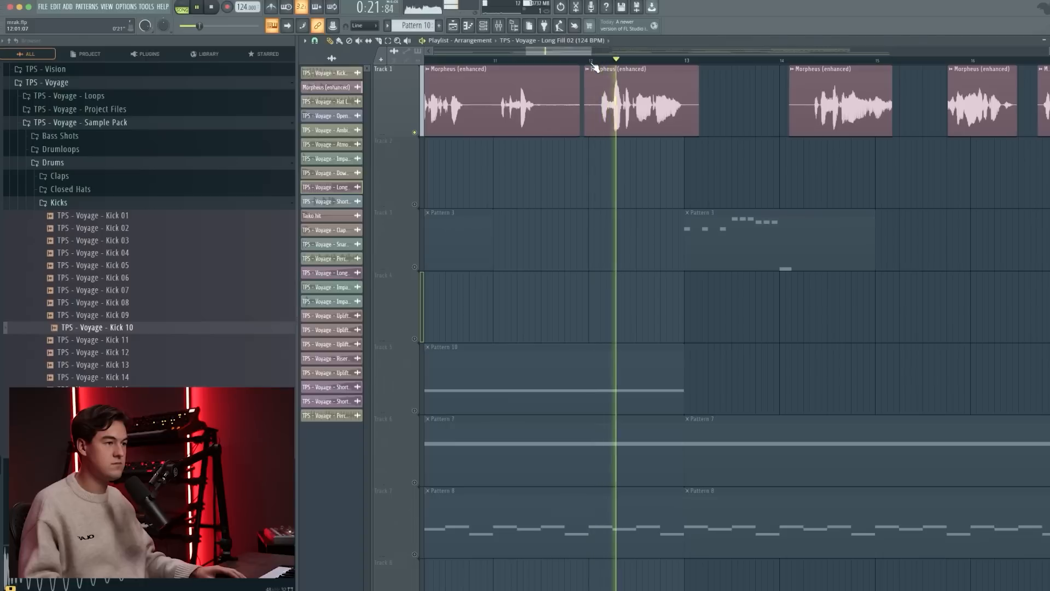
{"action": "left_click", "coordinate": [807, 61]}
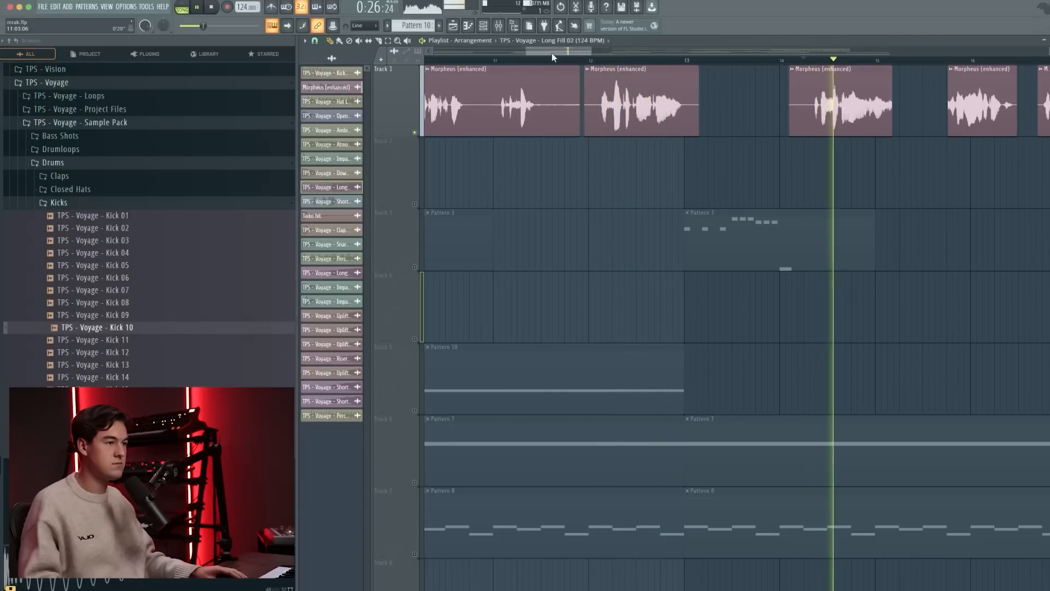
{"action": "left_click_drag", "start_coordinate": [553, 52], "coordinate": [554, 52]}
{"action": "key", "text": "space"}
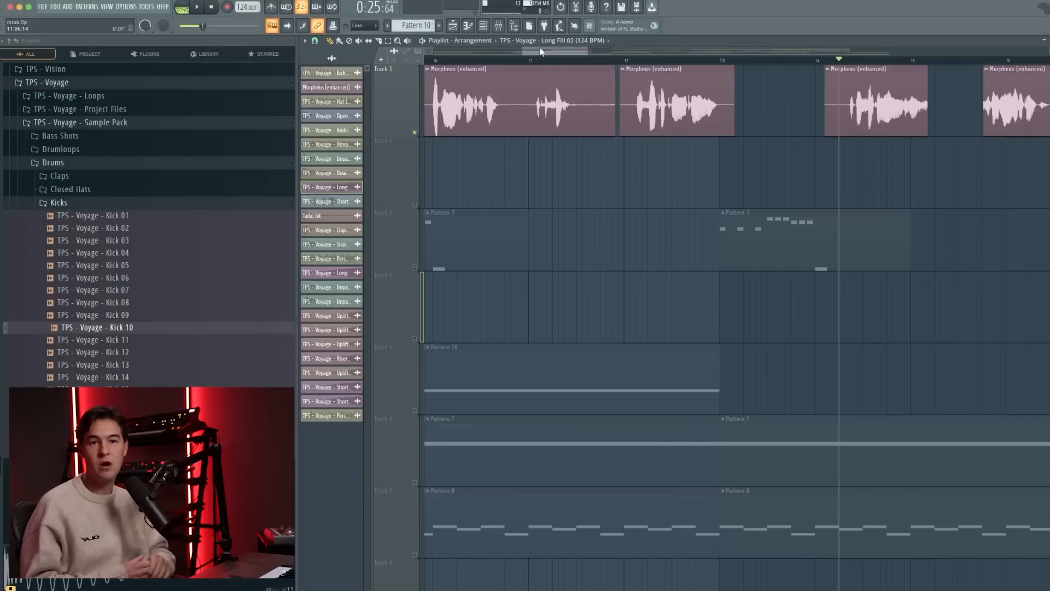
Show the Morpheus (enhanced) mixer track and its effects, and play the first vocal clip from just before bar 10
{"action": "left_click_drag", "start_coordinate": [540, 52], "coordinate": [521, 62]}
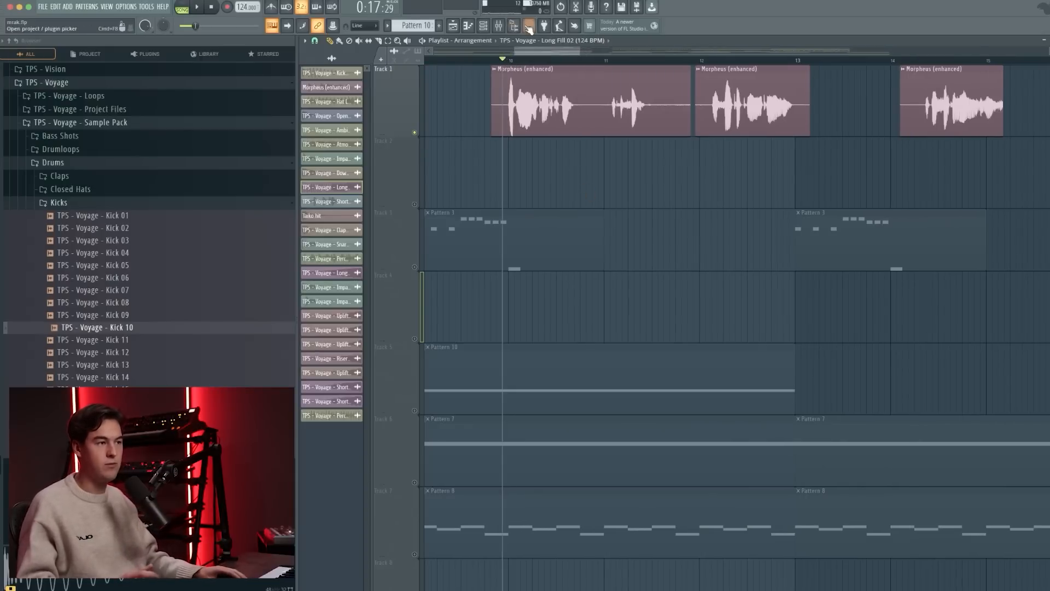
{"action": "left_click", "coordinate": [499, 26]}
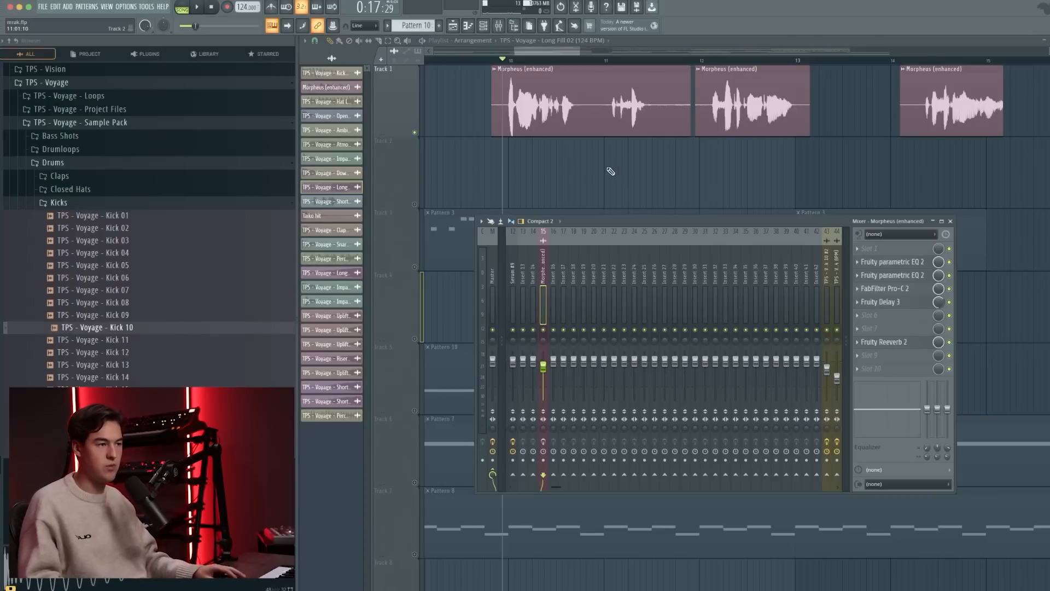
{"action": "key", "text": "space"}
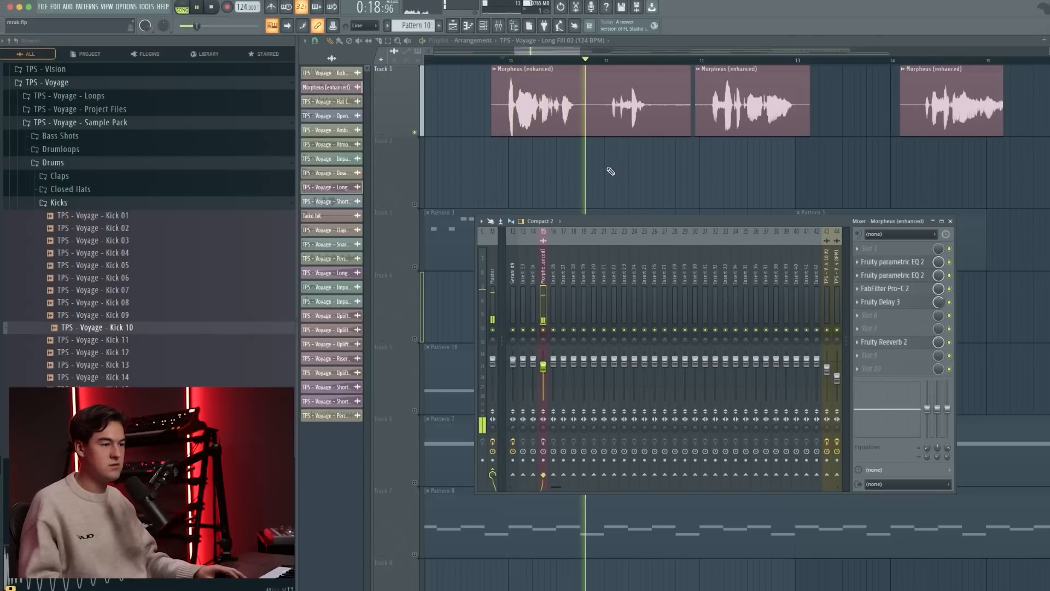
{"action": "key", "text": "space"}
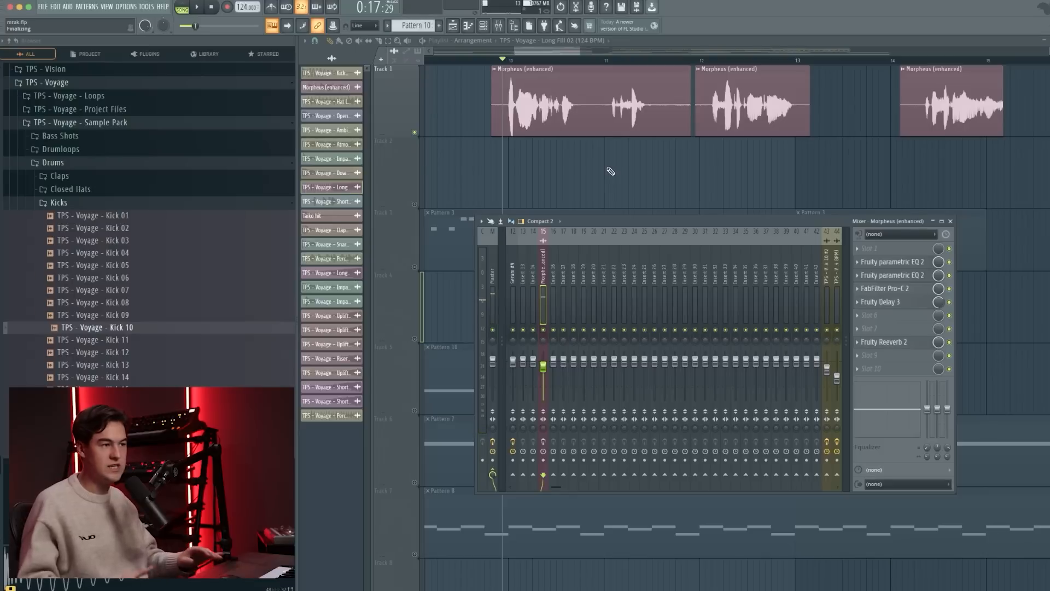
Examine the curves of both Fruity Parametric EQ 2 effects on the Morpheus vocal's mixer track
{"action": "left_click", "coordinate": [872, 263]}
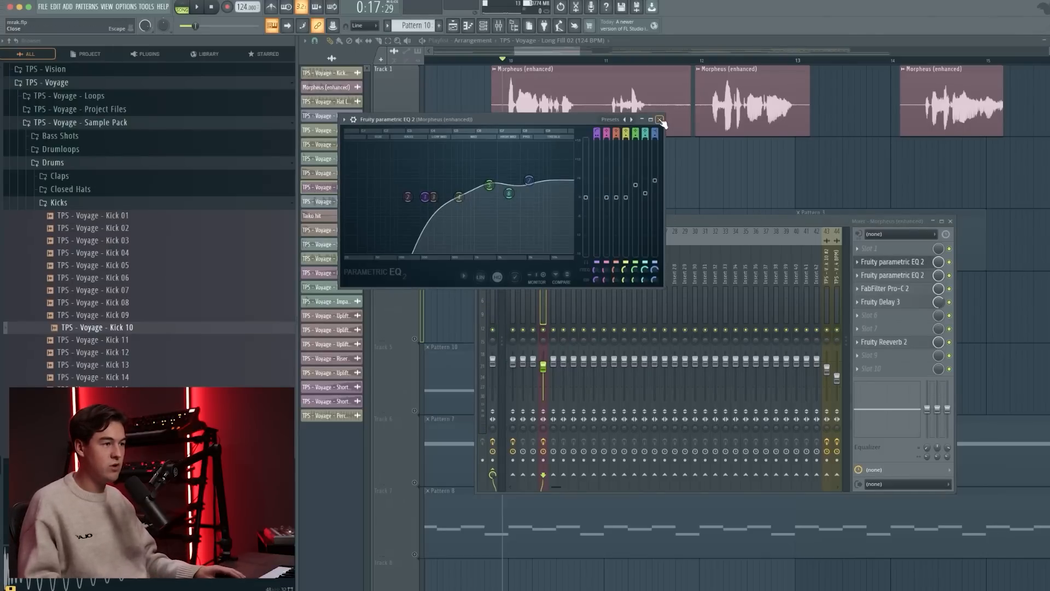
{"action": "left_click", "coordinate": [903, 275]}
{"action": "key", "text": "space"}
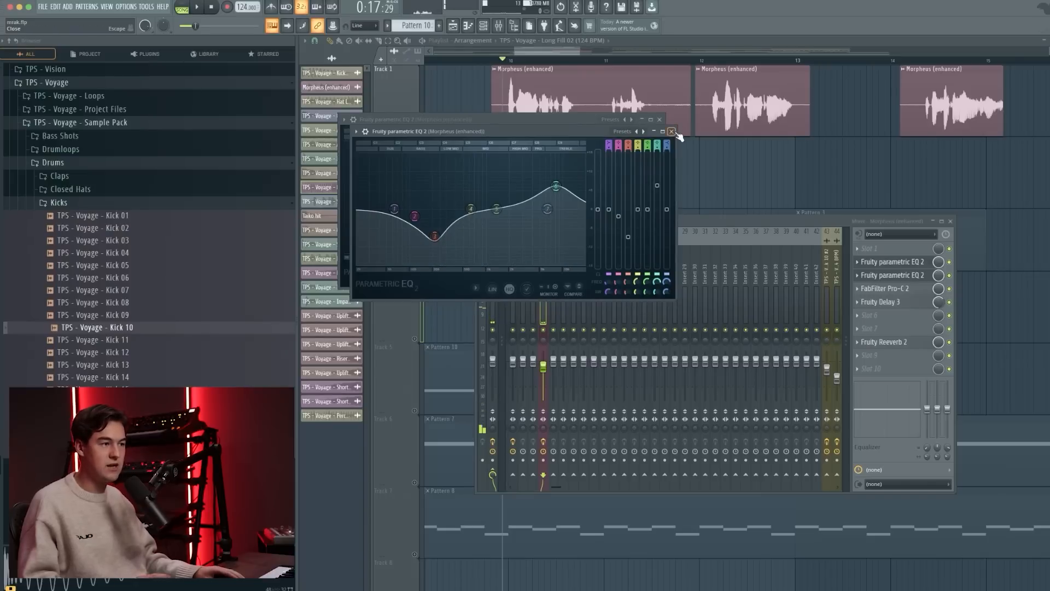
{"action": "left_click", "coordinate": [671, 132]}
{"action": "left_click", "coordinate": [661, 120]}
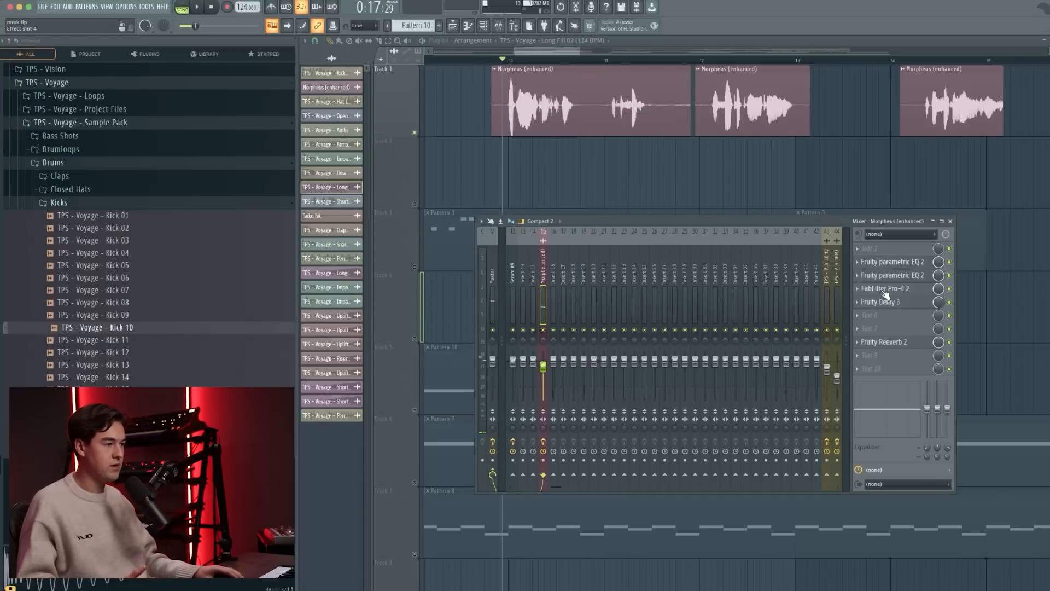
Inspect FabFilter Pro-C 2 on the Morpheus vocal while playing it with Fruity Reeverb 2 bypassed
{"action": "left_click", "coordinate": [885, 288]}
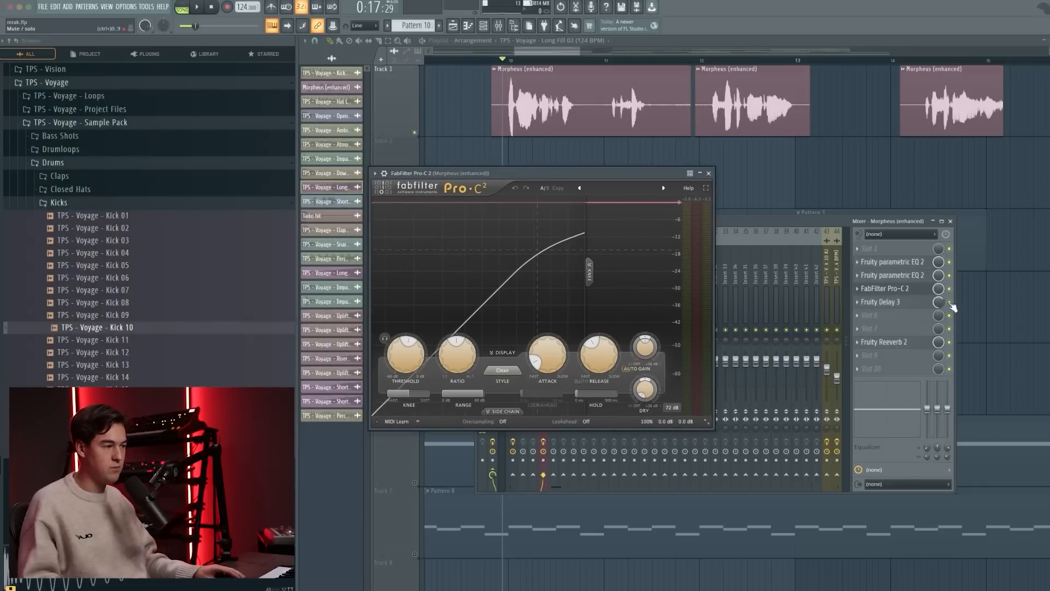
{"action": "left_click", "coordinate": [948, 342]}
{"action": "key", "text": "space"}
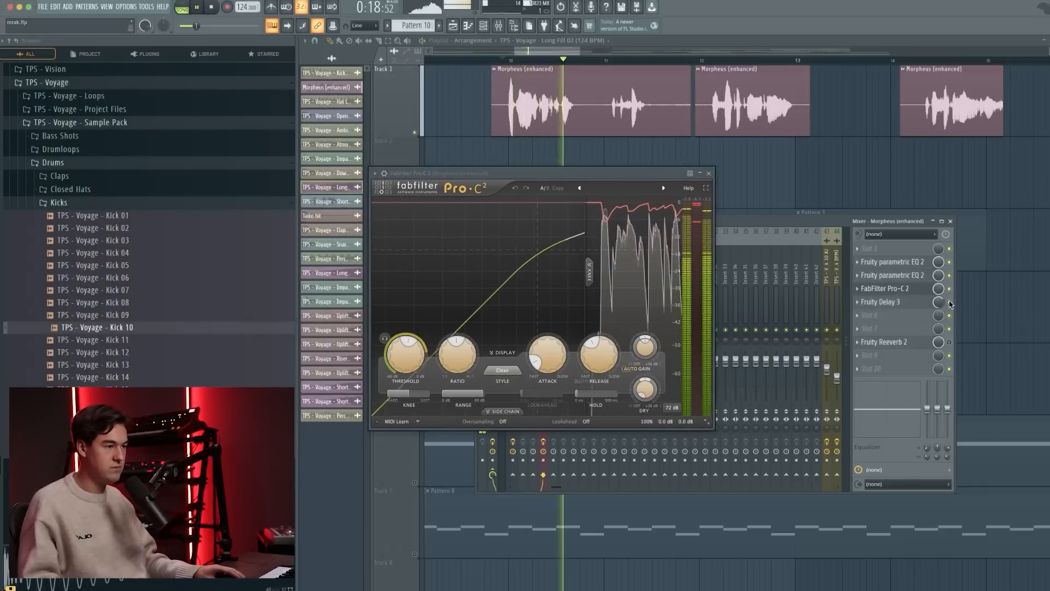
{"action": "left_click", "coordinate": [886, 288]}
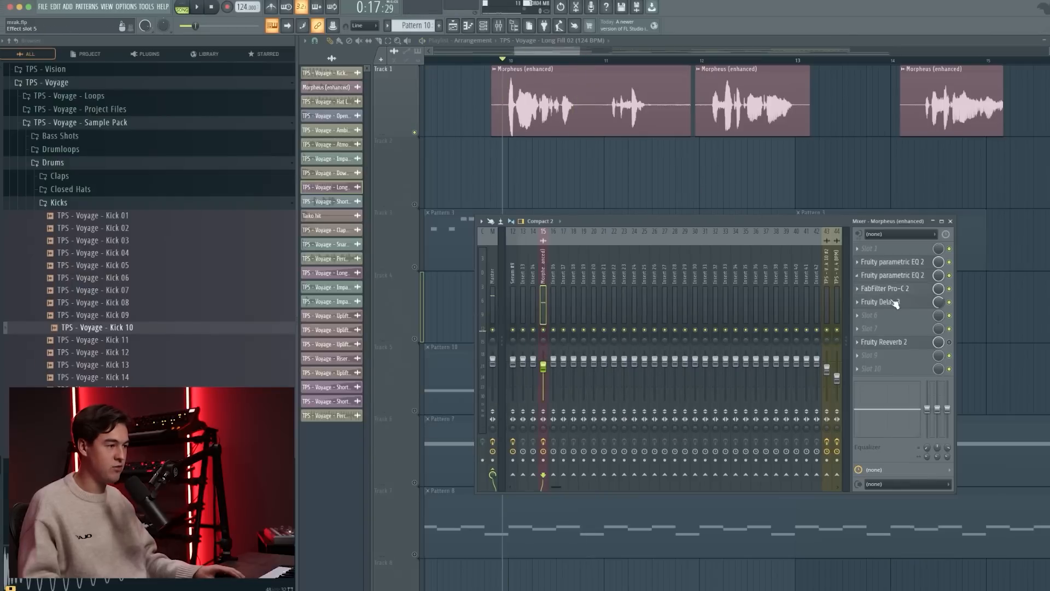
Examine the Fruity Delay 3 and Fruity Reeverb 2 settings on the Morpheus vocal and play it with the reverb open
{"action": "left_click", "coordinate": [892, 302]}
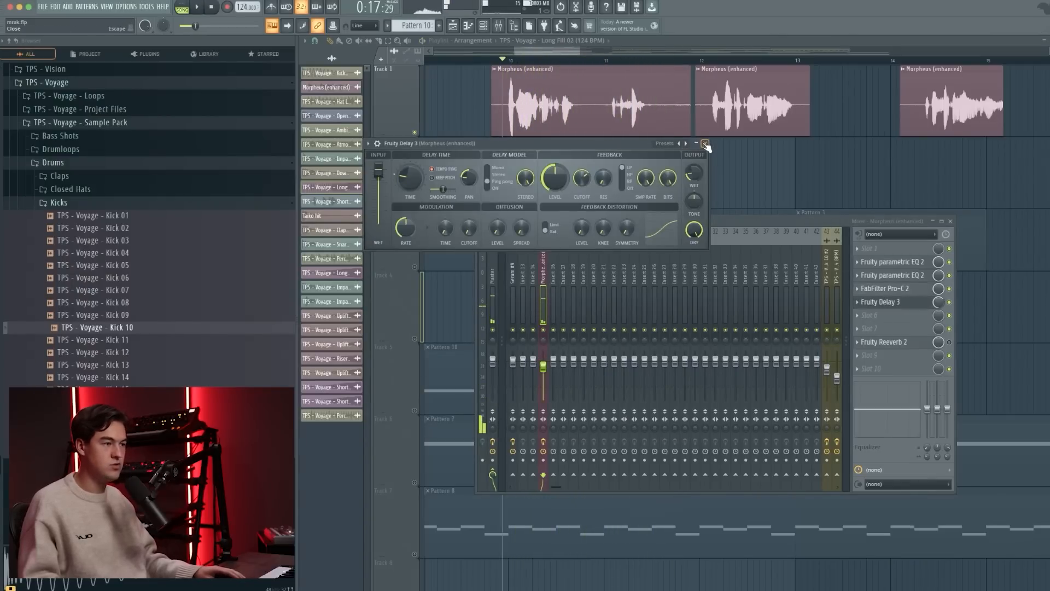
{"action": "left_click", "coordinate": [705, 143]}
{"action": "left_click", "coordinate": [900, 343]}
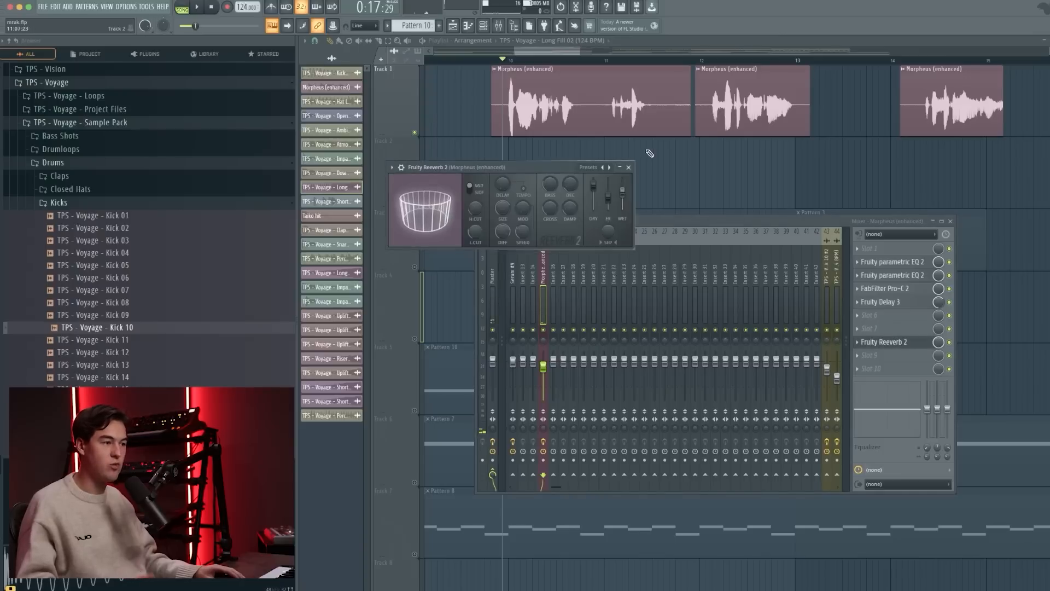
{"action": "key", "text": "space"}
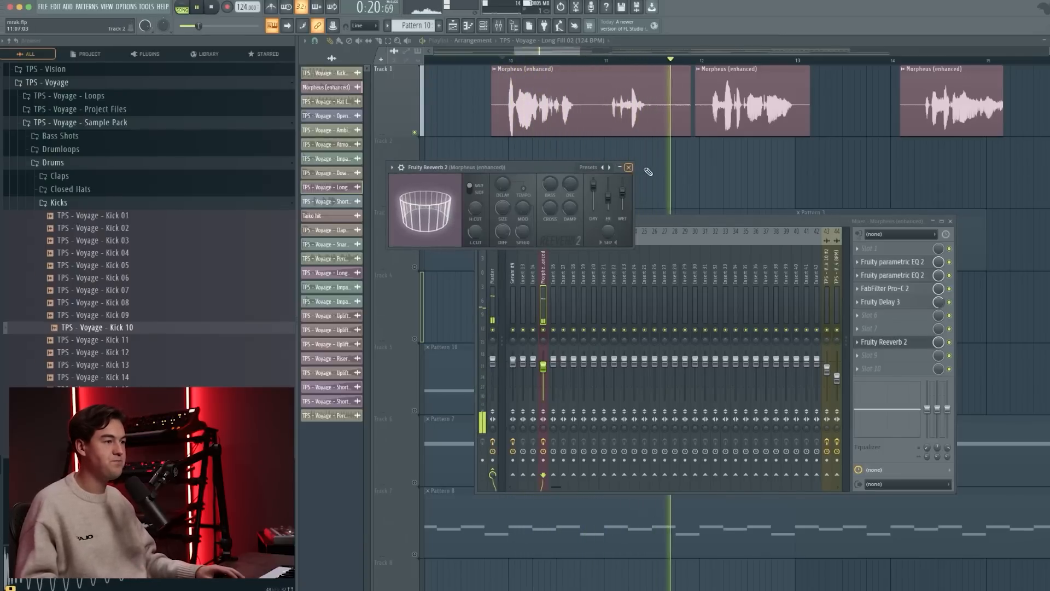
{"action": "scroll", "coordinate": [763, 172], "scroll_direction": "down", "scroll_amount": 3}
{"action": "left_click", "coordinate": [628, 167]}
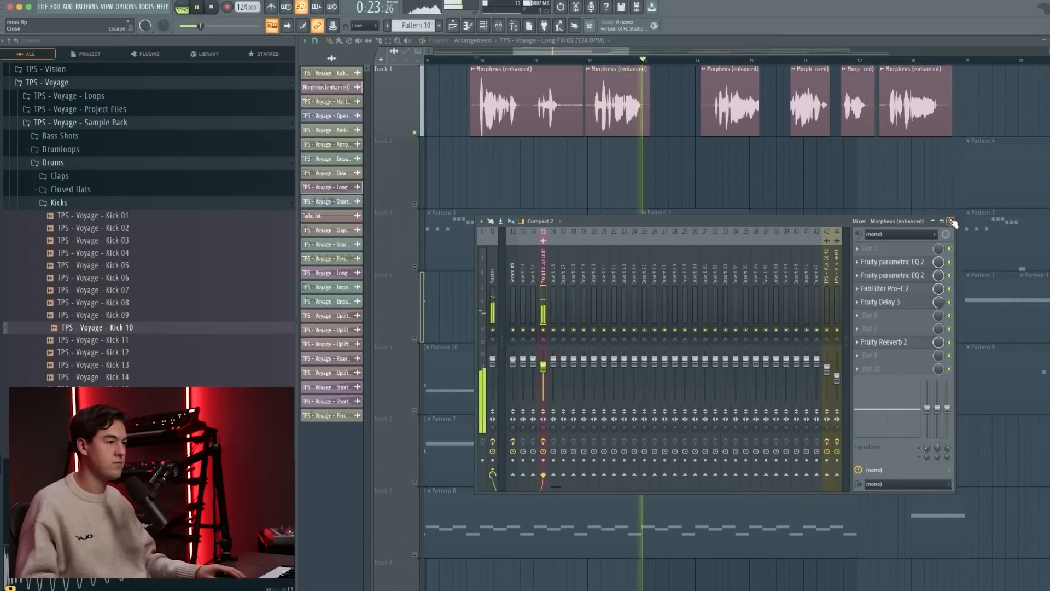
Play the remaining Morpheus vocal clips through bar 18, and unsolo Track 1 to restore the other tracks
{"action": "key", "text": "F9"}
{"action": "scroll", "coordinate": [785, 164], "scroll_direction": "up", "scroll_amount": 1}
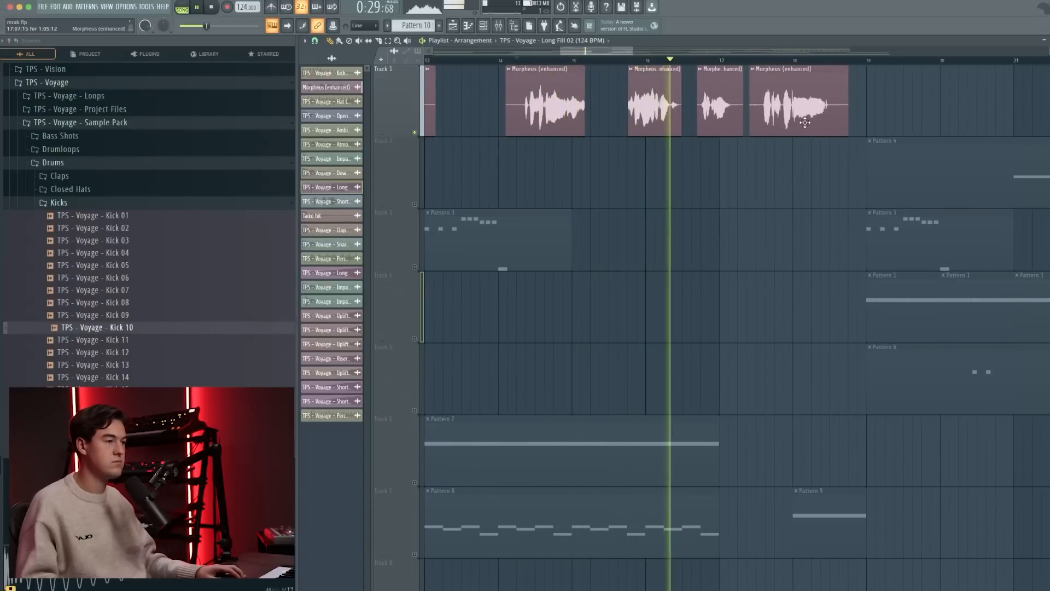
{"action": "scroll", "coordinate": [806, 124], "scroll_direction": "up", "scroll_amount": 1}
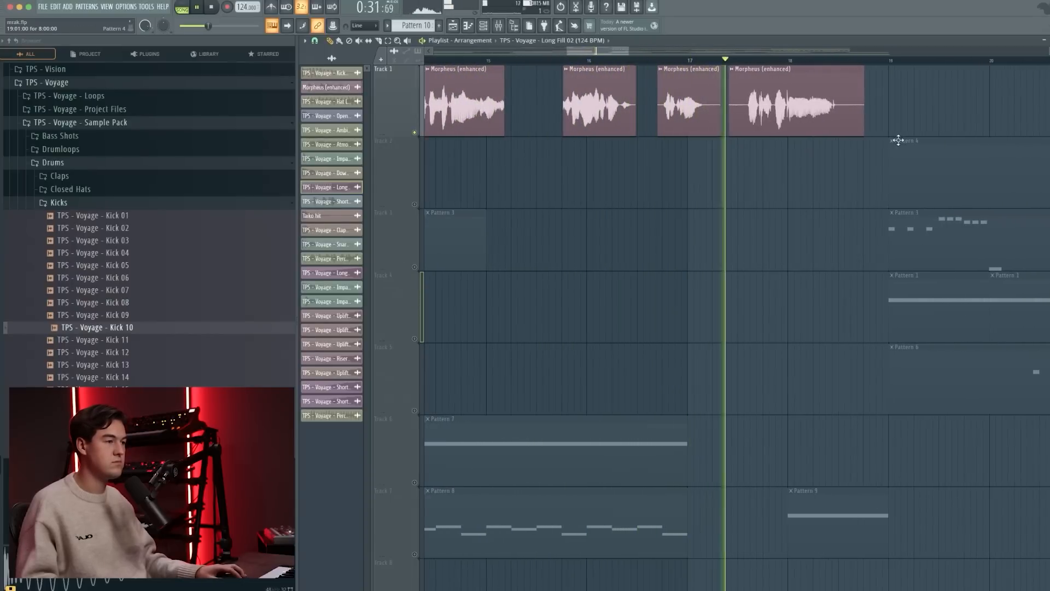
{"action": "scroll", "coordinate": [898, 139], "scroll_direction": "up", "scroll_amount": 1}
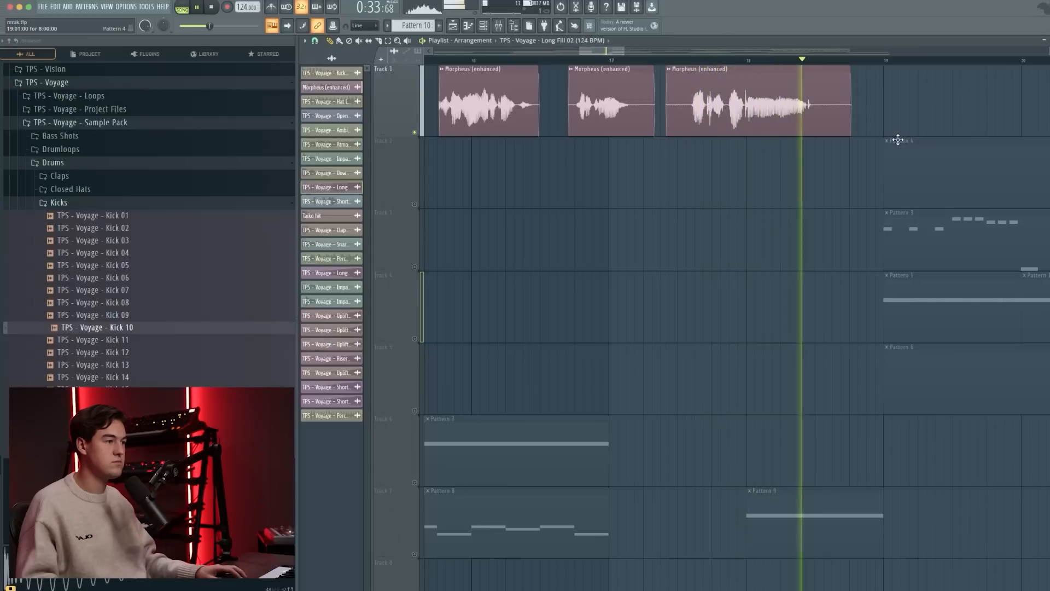
{"action": "key", "text": "space"}
{"action": "scroll", "coordinate": [705, 164], "scroll_direction": "down", "scroll_amount": 2}
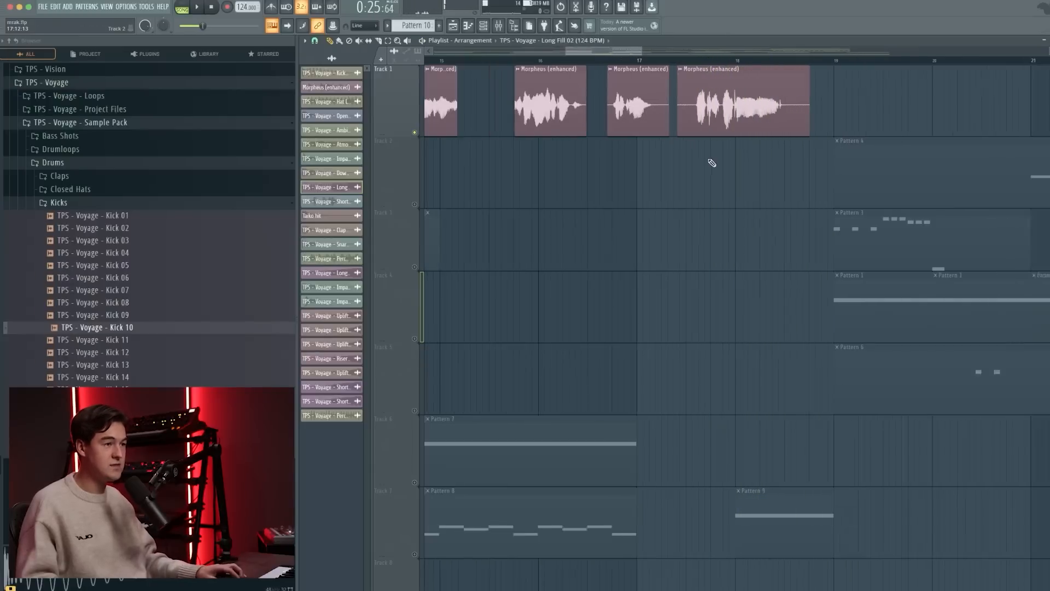
{"action": "left_click", "coordinate": [414, 132], "text": "ctrl"}
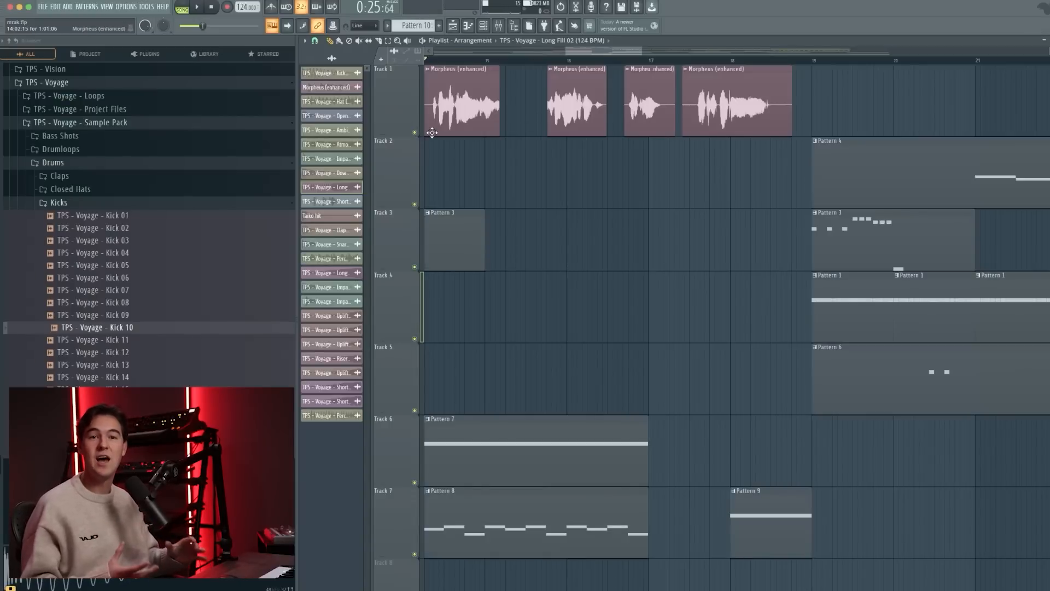